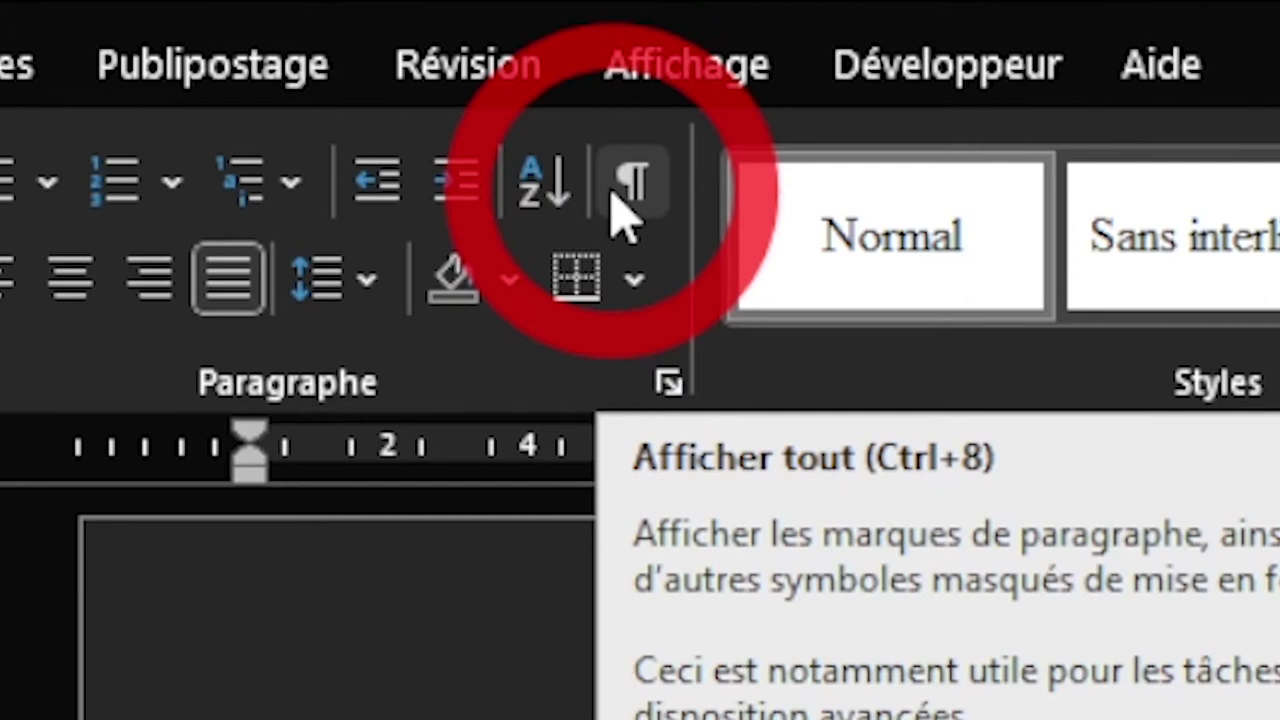
Step: Turn on Afficher tout (¶) so paragraph marks, space dots and tab arrows appear throughout the text
{"action": "left_click", "coordinate": [615, 195]}
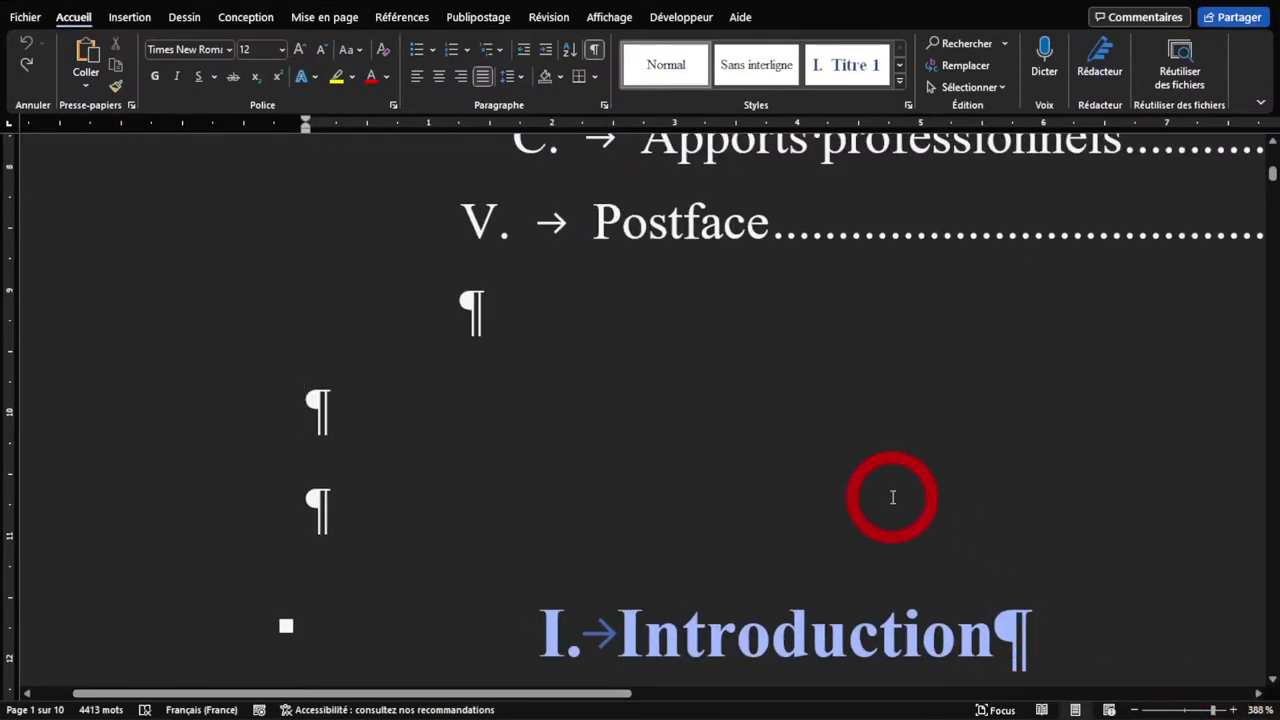
{"action": "scroll", "coordinate": [921, 510], "scroll_direction": "down", "scroll_amount": 10}
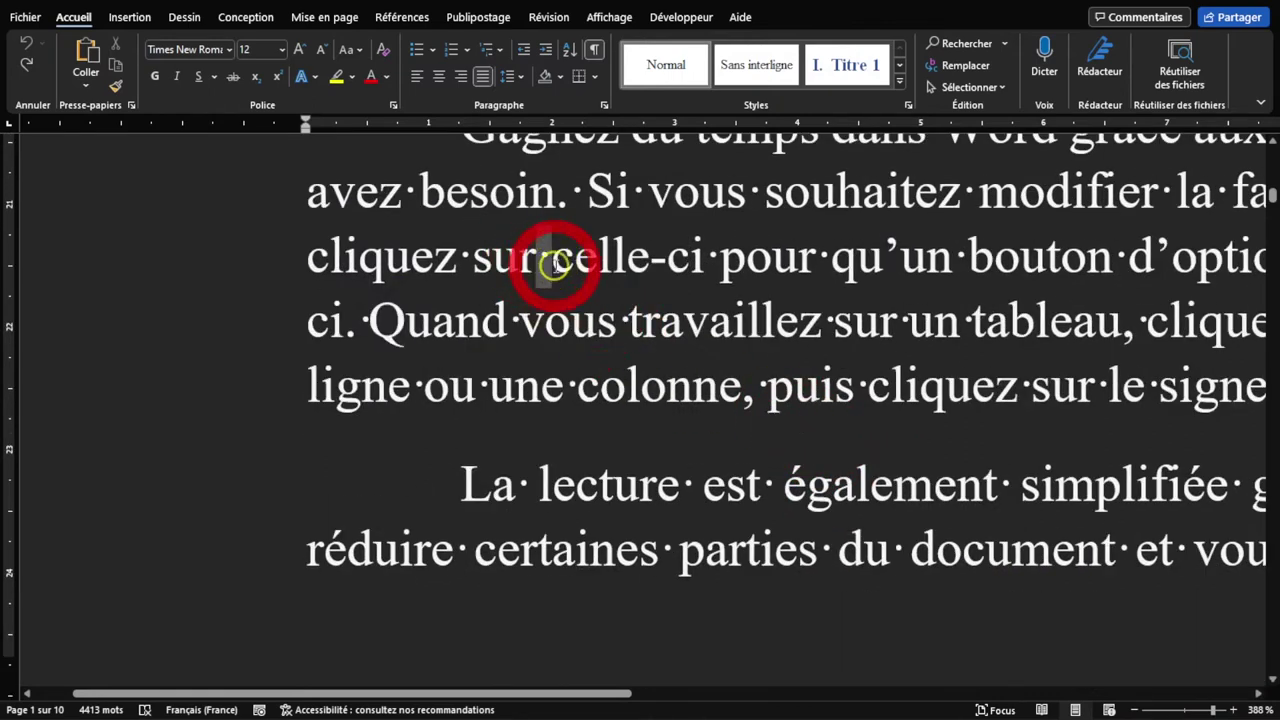
{"action": "scroll", "coordinate": [556, 262], "scroll_direction": "up", "scroll_amount": 5}
{"action": "scroll", "coordinate": [586, 314], "scroll_direction": "up", "scroll_amount": 5}
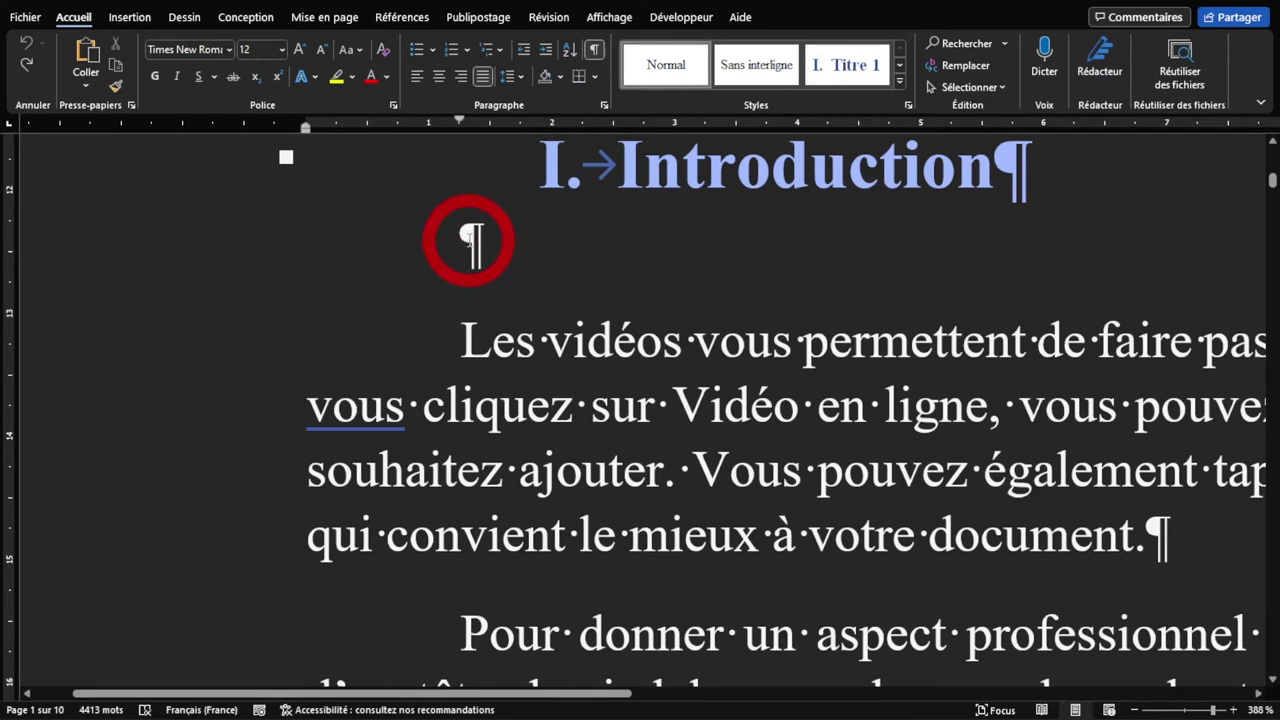
{"action": "left_click", "coordinate": [561, 79]}
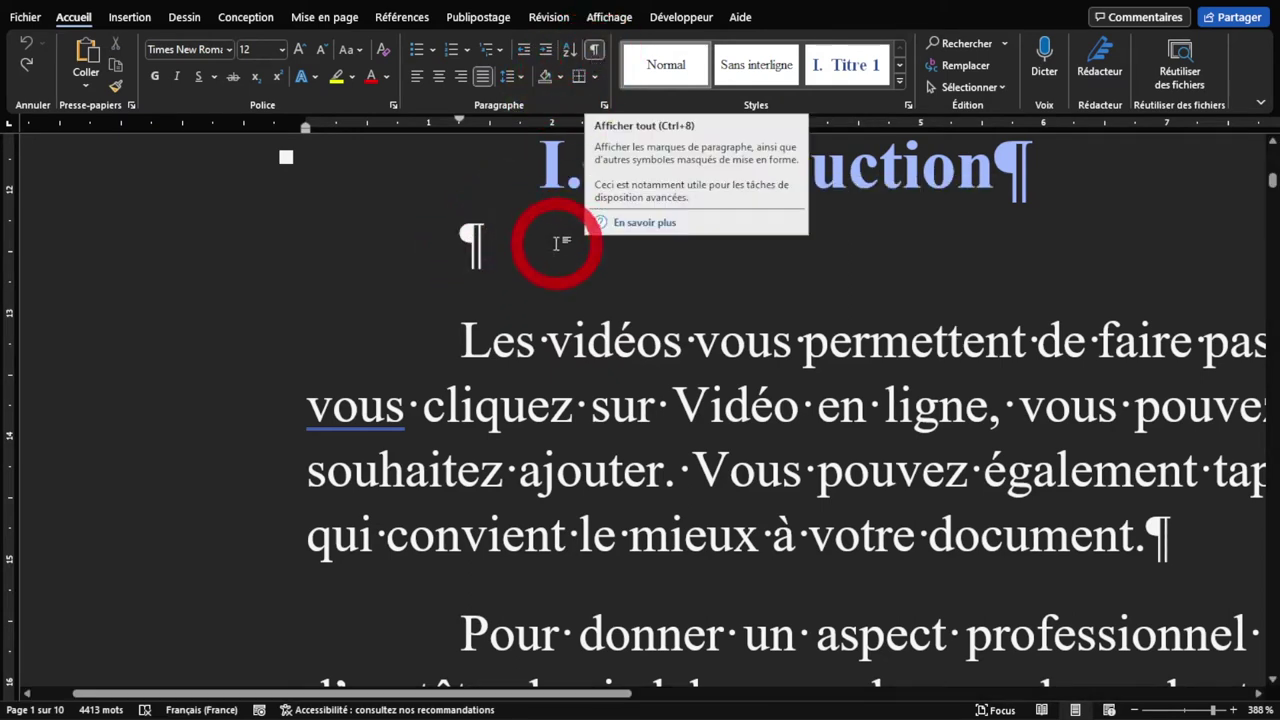
{"action": "left_click", "coordinate": [519, 264]}
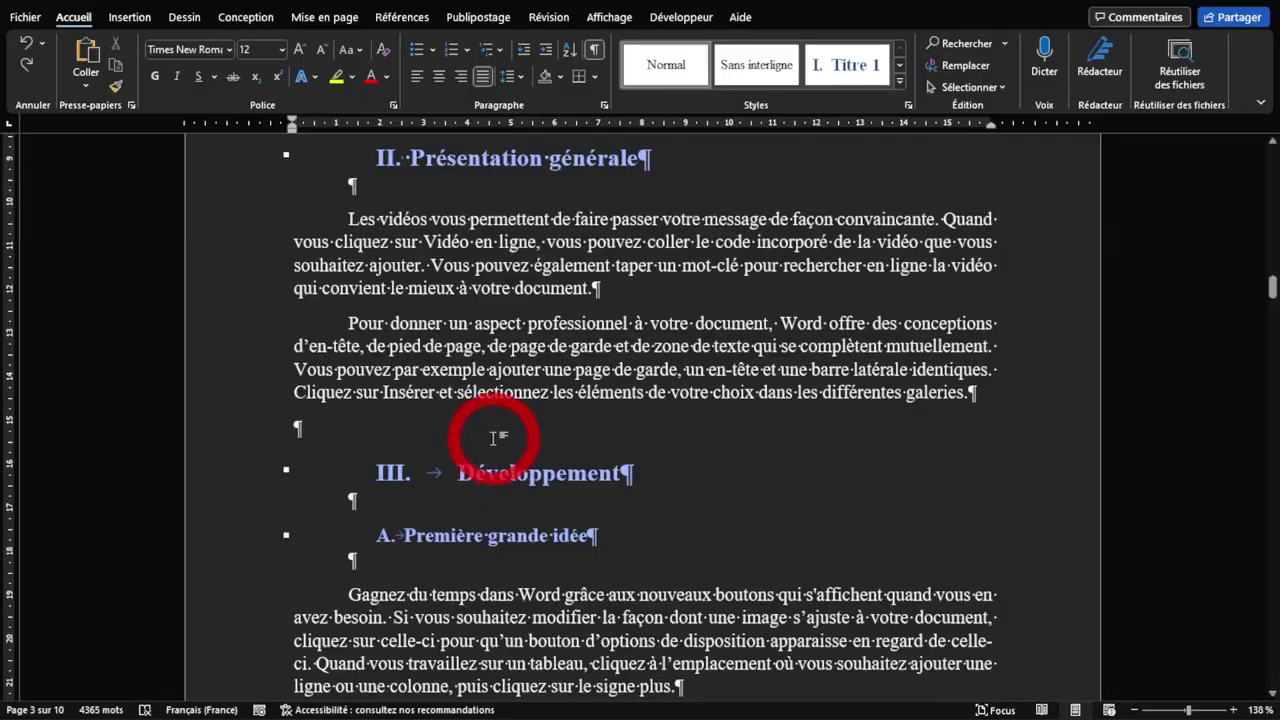
Step: Insert several empty lines before the 'III. Développement' heading to push it down
{"action": "scroll", "coordinate": [478, 463], "scroll_direction": "down", "scroll_amount": 2}
{"action": "left_click", "coordinate": [457, 362]}
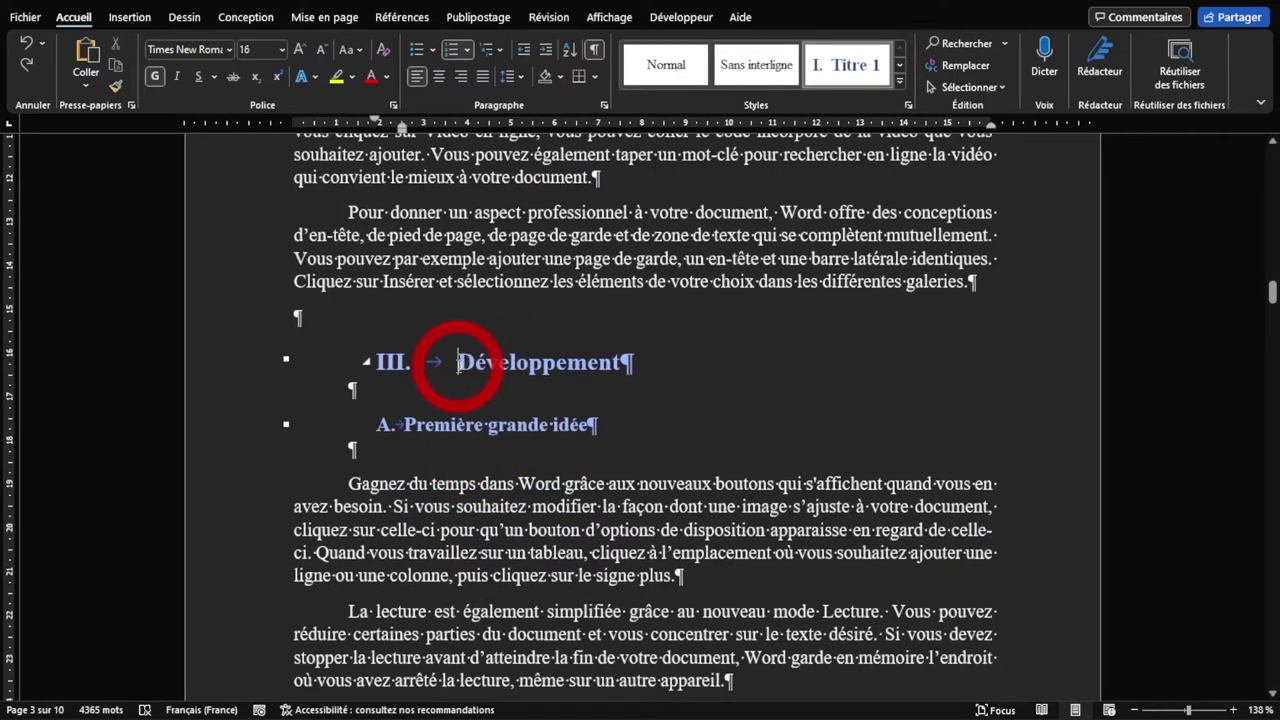
{"action": "scroll", "coordinate": [500, 355], "scroll_direction": "down", "scroll_amount": 4, "text": "ctrl"}
{"action": "scroll", "coordinate": [528, 345], "scroll_direction": "down", "scroll_amount": 1, "text": "ctrl"}
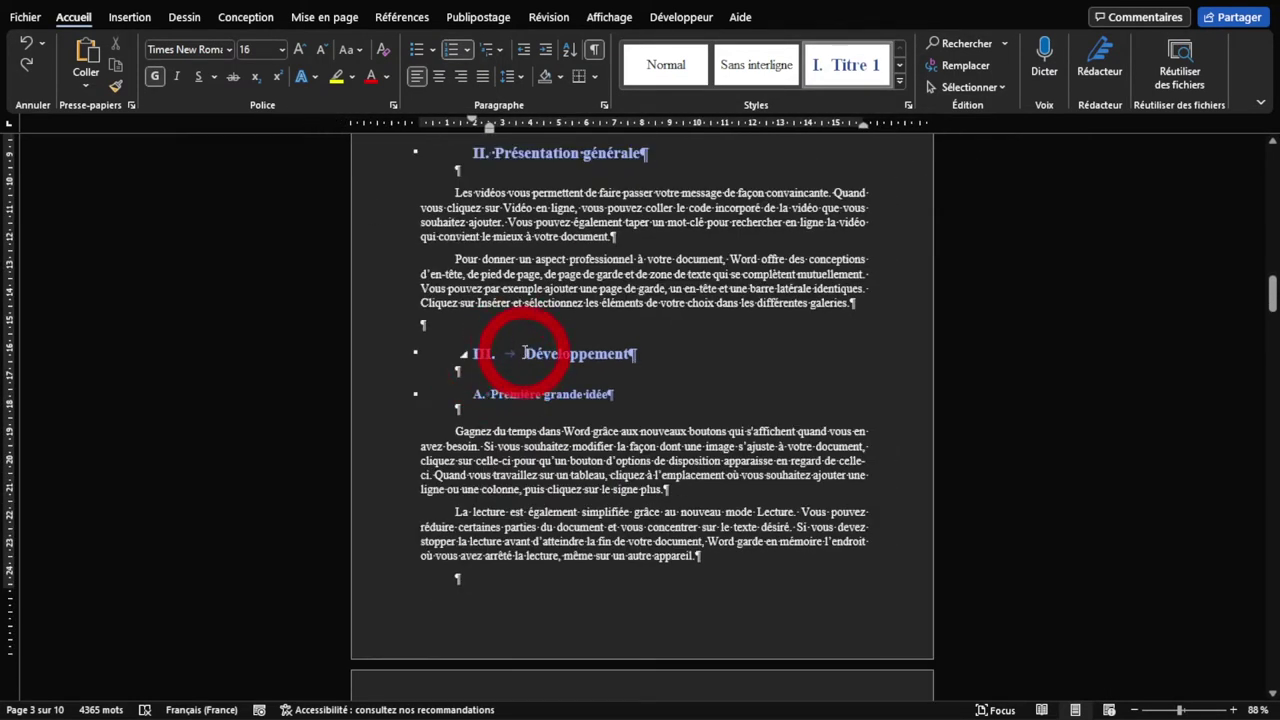
{"action": "scroll", "coordinate": [567, 492], "scroll_direction": "up", "scroll_amount": 1}
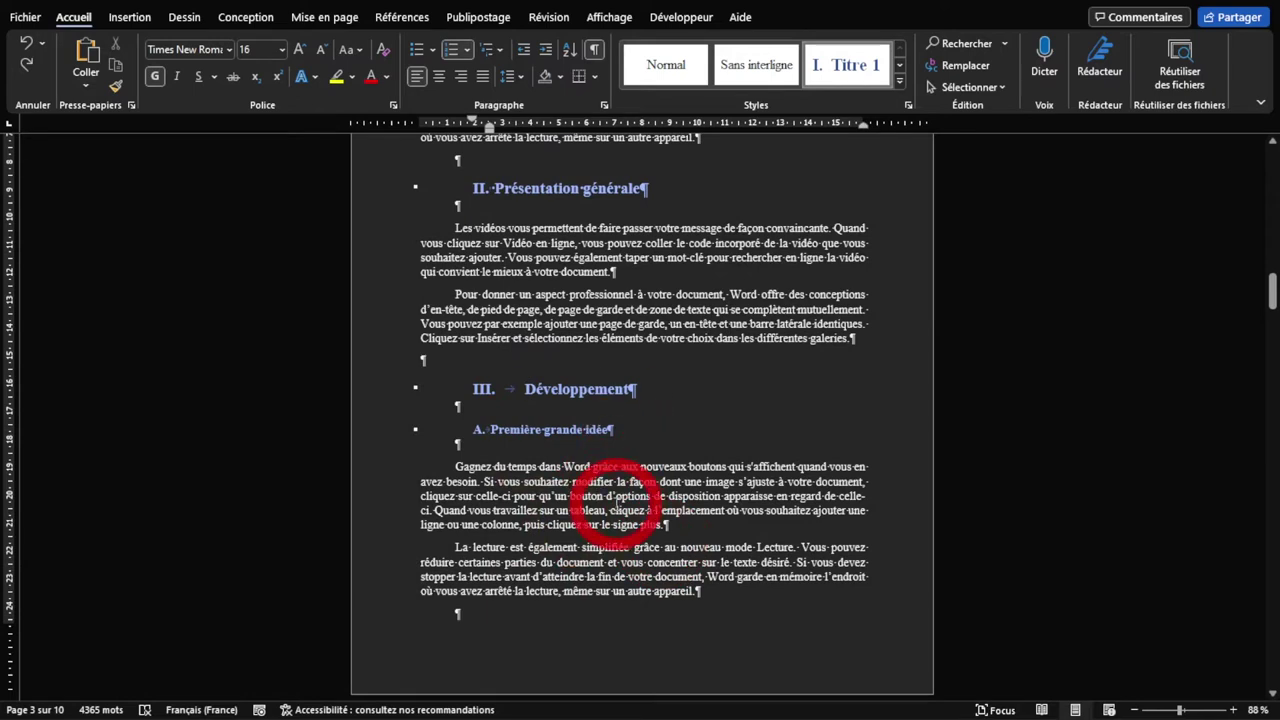
{"action": "scroll", "coordinate": [615, 500], "scroll_direction": "down", "scroll_amount": 6, "text": "ctrl"}
{"action": "scroll", "coordinate": [626, 491], "scroll_direction": "down", "scroll_amount": 1, "text": "ctrl"}
{"action": "scroll", "coordinate": [649, 449], "scroll_direction": "up", "scroll_amount": 3, "text": "ctrl"}
{"action": "scroll", "coordinate": [640, 440], "scroll_direction": "up", "scroll_amount": 1, "text": "ctrl"}
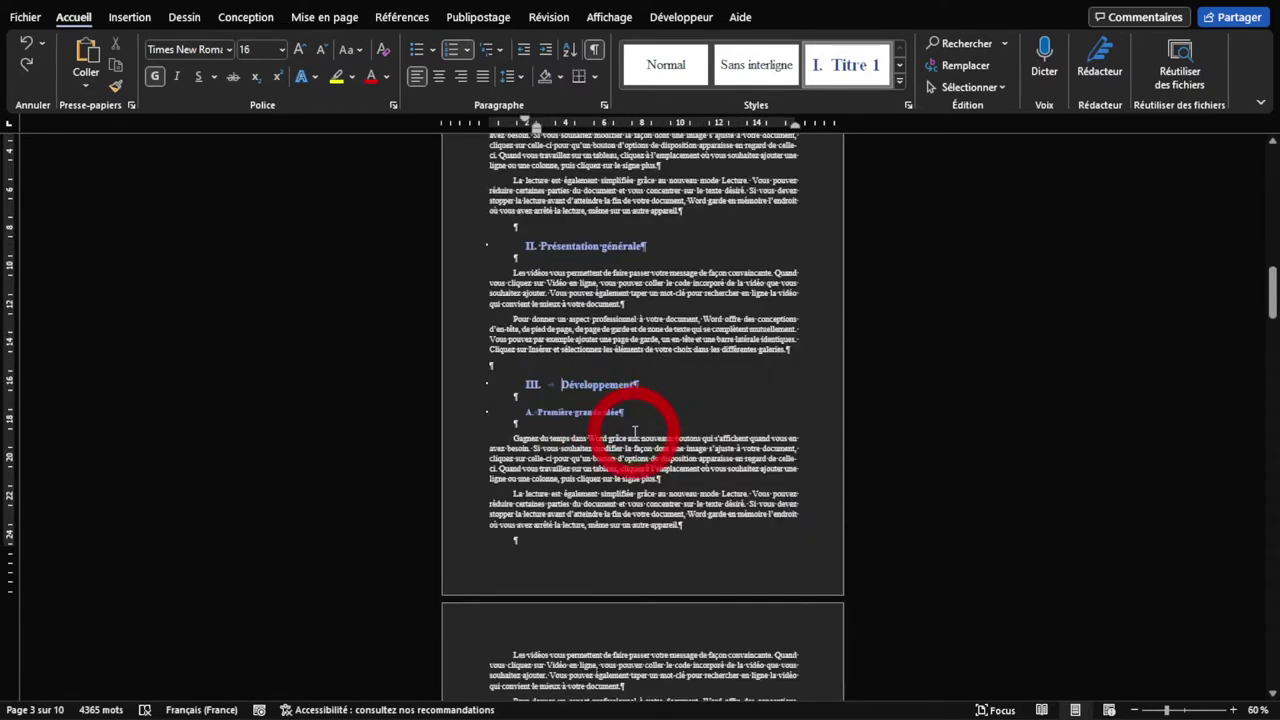
{"action": "scroll", "coordinate": [569, 428], "scroll_direction": "up", "scroll_amount": 3, "text": "ctrl"}
{"action": "scroll", "coordinate": [567, 426], "scroll_direction": "up", "scroll_amount": 2, "text": "ctrl"}
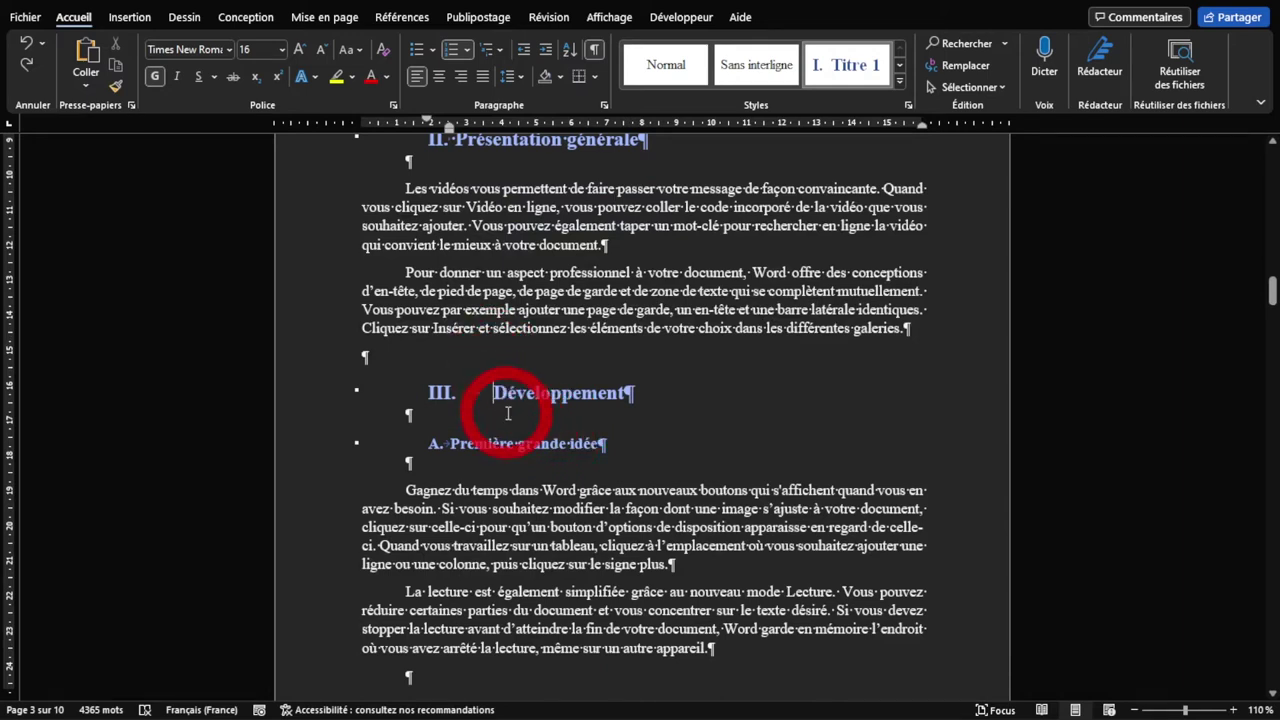
{"action": "left_click", "coordinate": [500, 362]}
{"action": "key", "text": "Return"}
{"action": "key", "text": "Return"}
{"action": "key", "text": "Return"}
{"action": "key", "text": "Return"}
{"action": "key", "text": "Return"}
{"action": "key", "text": "Return"}
{"action": "key", "text": "Return"}
{"action": "key", "text": "Return"}
{"action": "key", "text": "Return"}
{"action": "scroll", "coordinate": [560, 474], "scroll_direction": "down", "scroll_amount": 3}
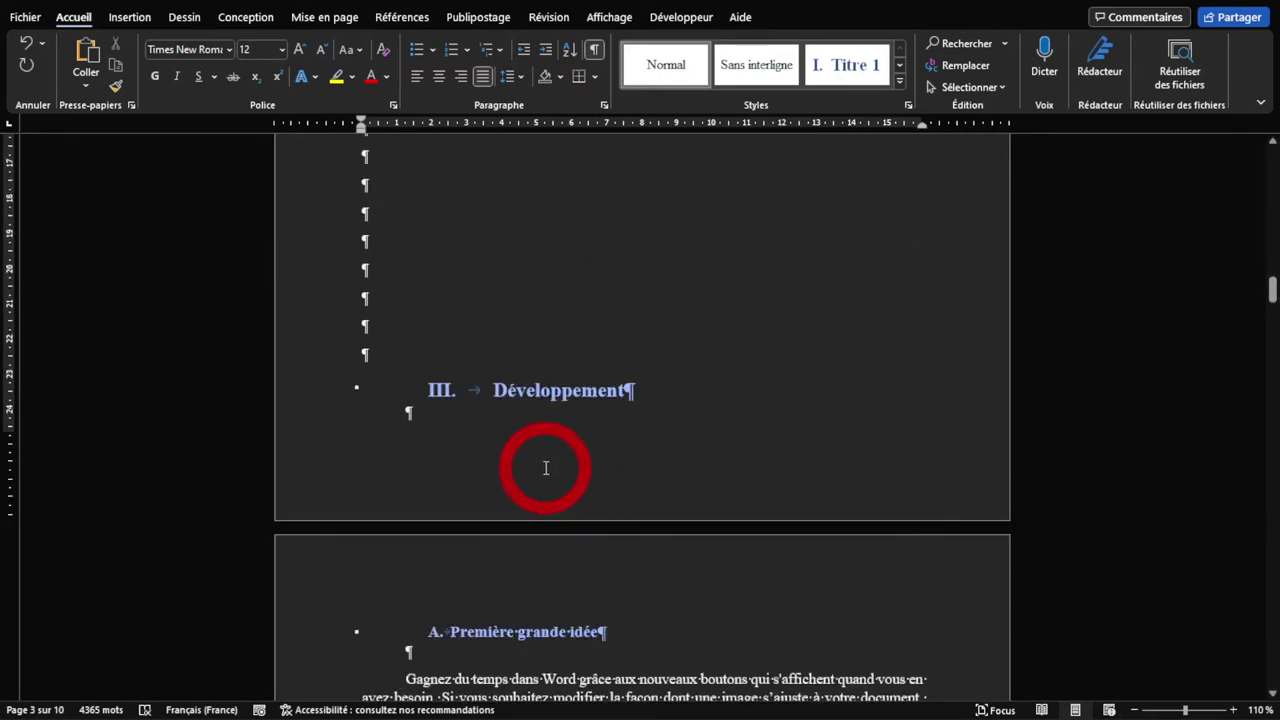
{"action": "key", "text": "Return"}
{"action": "scroll", "coordinate": [503, 428], "scroll_direction": "down", "scroll_amount": 3}
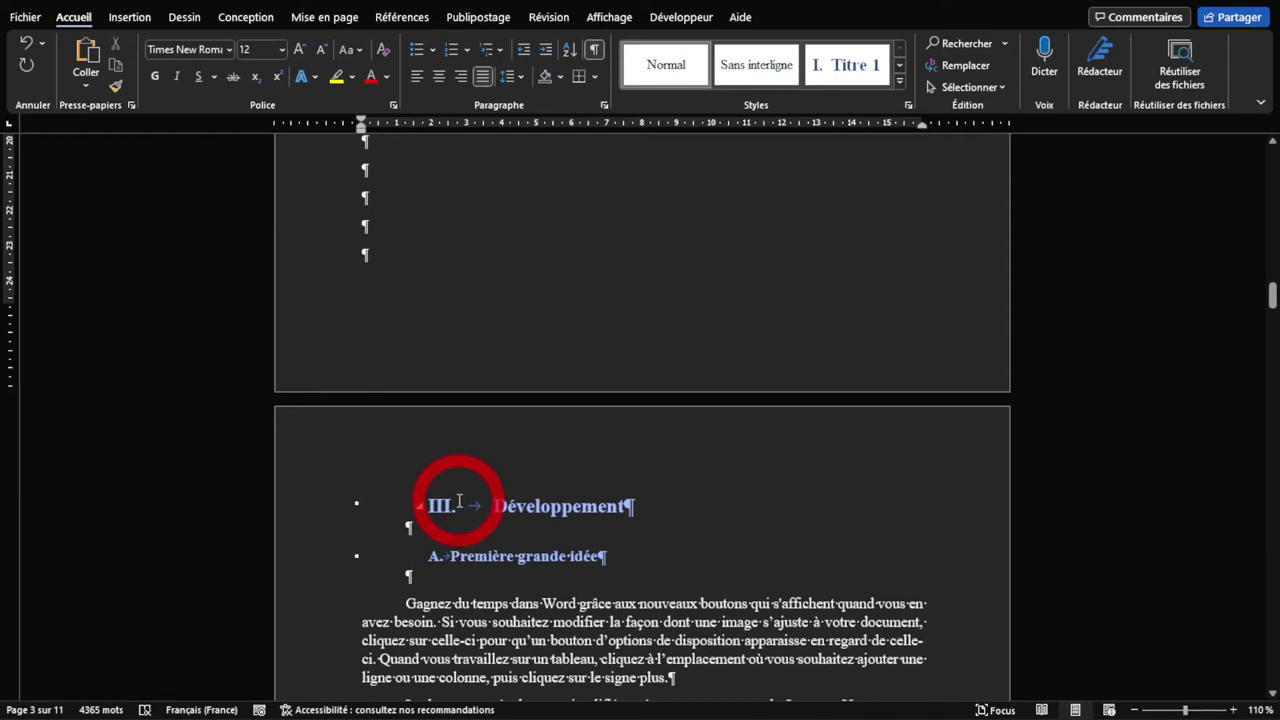
Step: Copy the 'Pour donner un aspect professionnel' paragraph onto an empty line below it, then select both copies
{"action": "scroll", "coordinate": [631, 370], "scroll_direction": "up", "scroll_amount": 7}
{"action": "triple_click", "coordinate": [577, 217]}
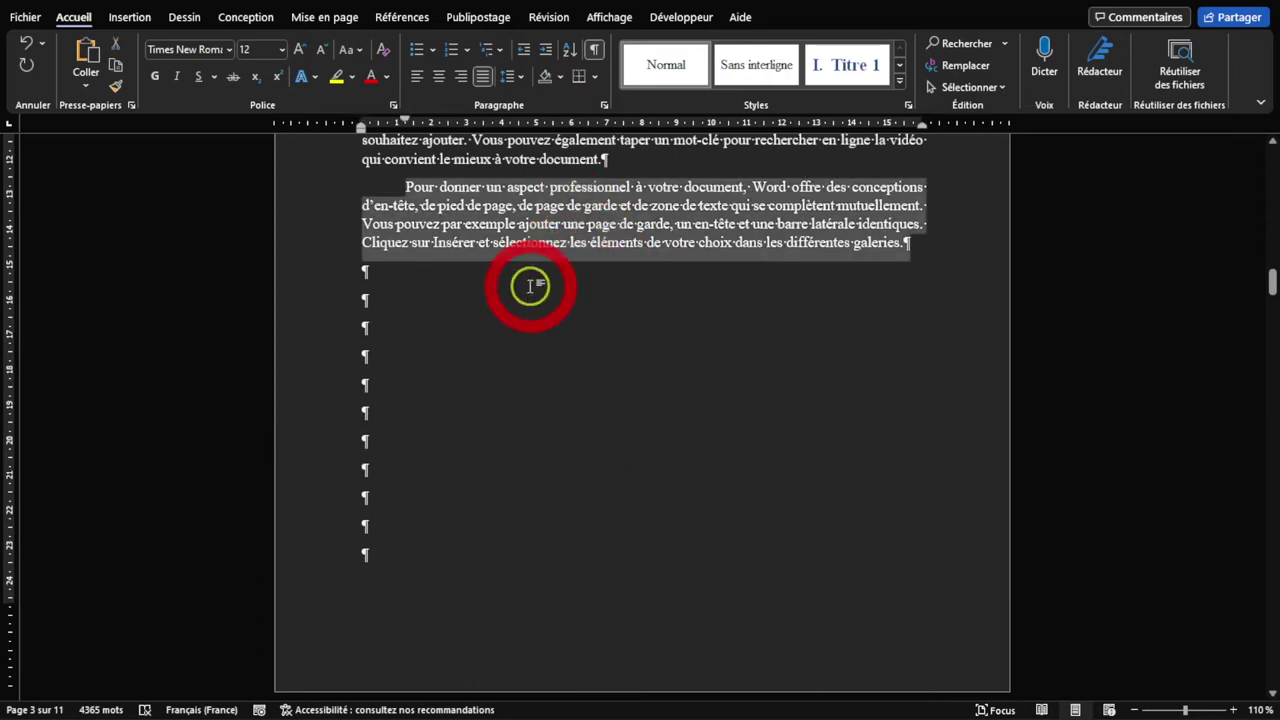
{"action": "key", "text": "ctrl+c"}
{"action": "left_click", "coordinate": [474, 299]}
{"action": "key", "text": "ctrl+v"}
{"action": "scroll", "coordinate": [528, 422], "scroll_direction": "down", "scroll_amount": 5}
{"action": "scroll", "coordinate": [510, 421], "scroll_direction": "down", "scroll_amount": 1}
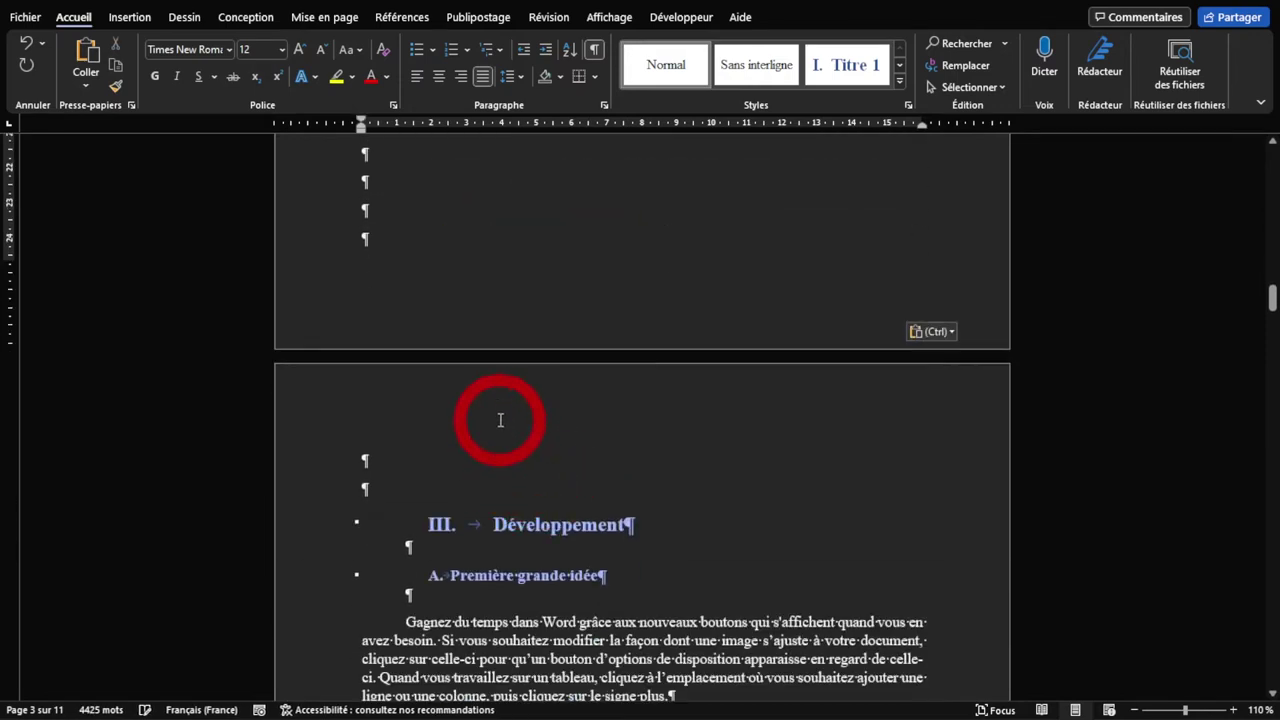
{"action": "scroll", "coordinate": [500, 490], "scroll_direction": "up", "scroll_amount": 5}
{"action": "scroll", "coordinate": [630, 340], "scroll_direction": "up", "scroll_amount": 2}
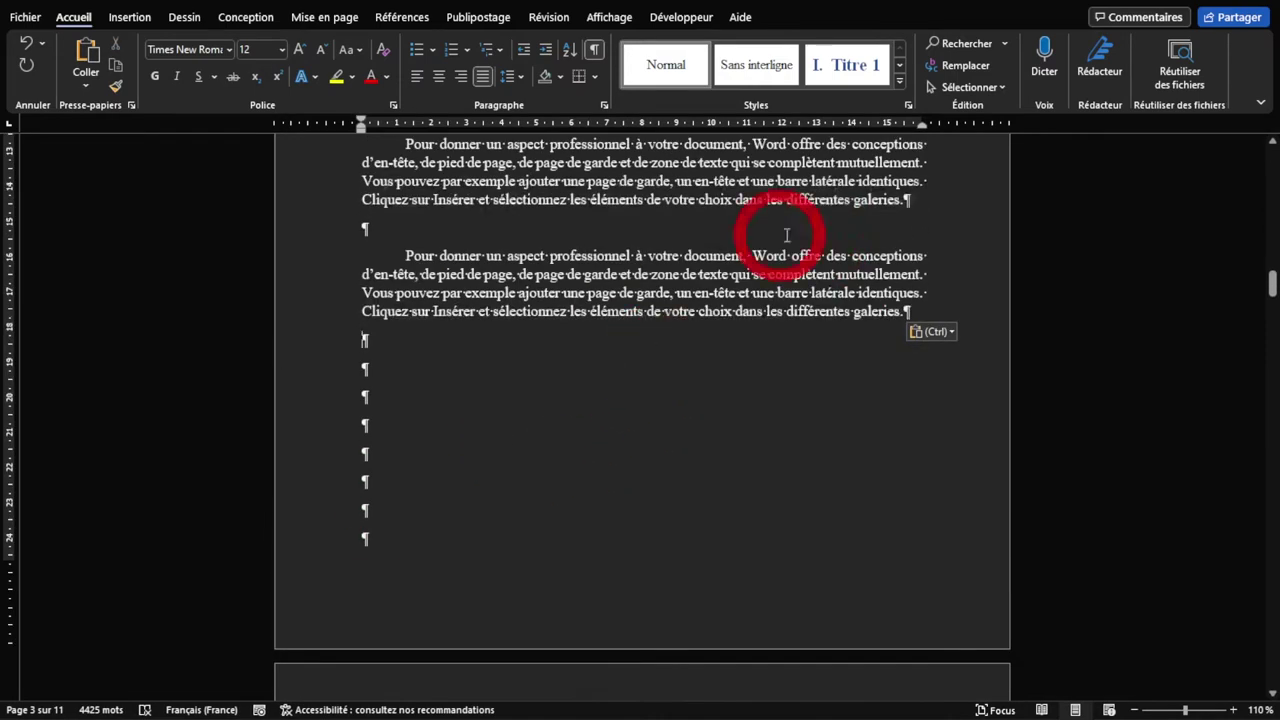
{"action": "scroll", "coordinate": [825, 260], "scroll_direction": "up", "scroll_amount": 2}
{"action": "left_click_drag", "start_coordinate": [943, 422], "coordinate": [407, 258]}
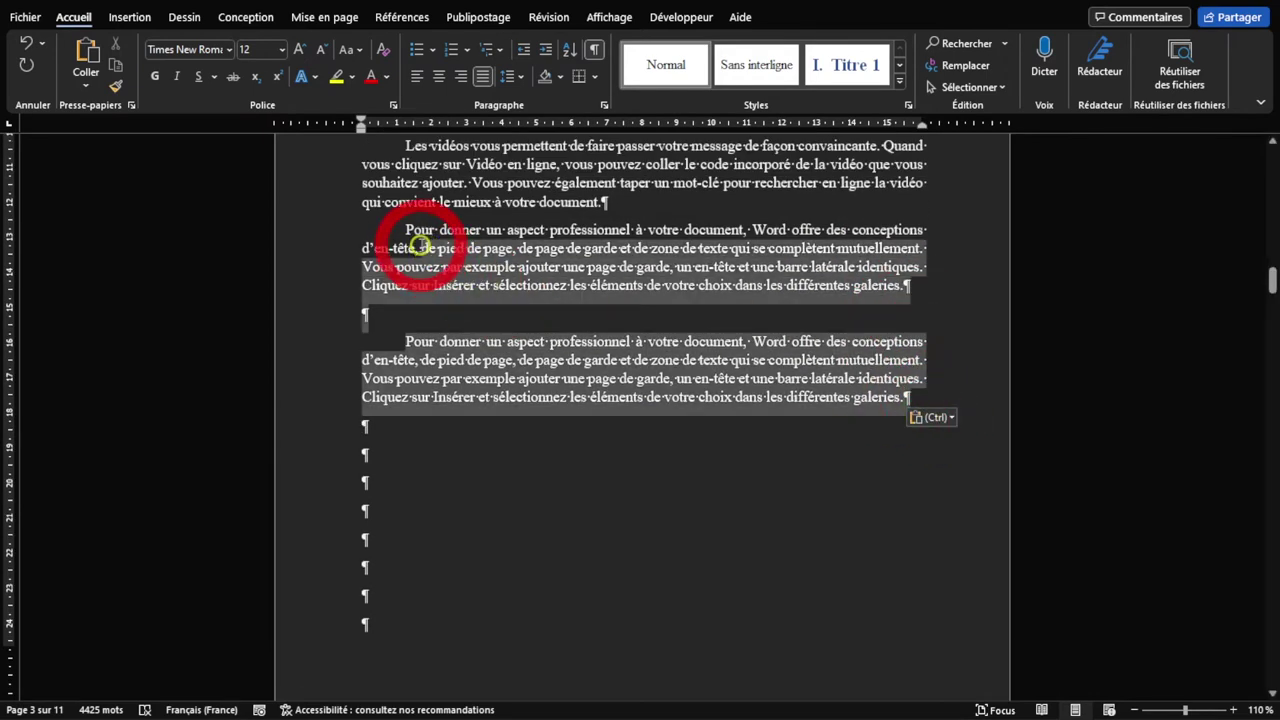
{"action": "scroll", "coordinate": [543, 400], "scroll_direction": "down", "scroll_amount": 5}
{"action": "left_click", "coordinate": [543, 400]}
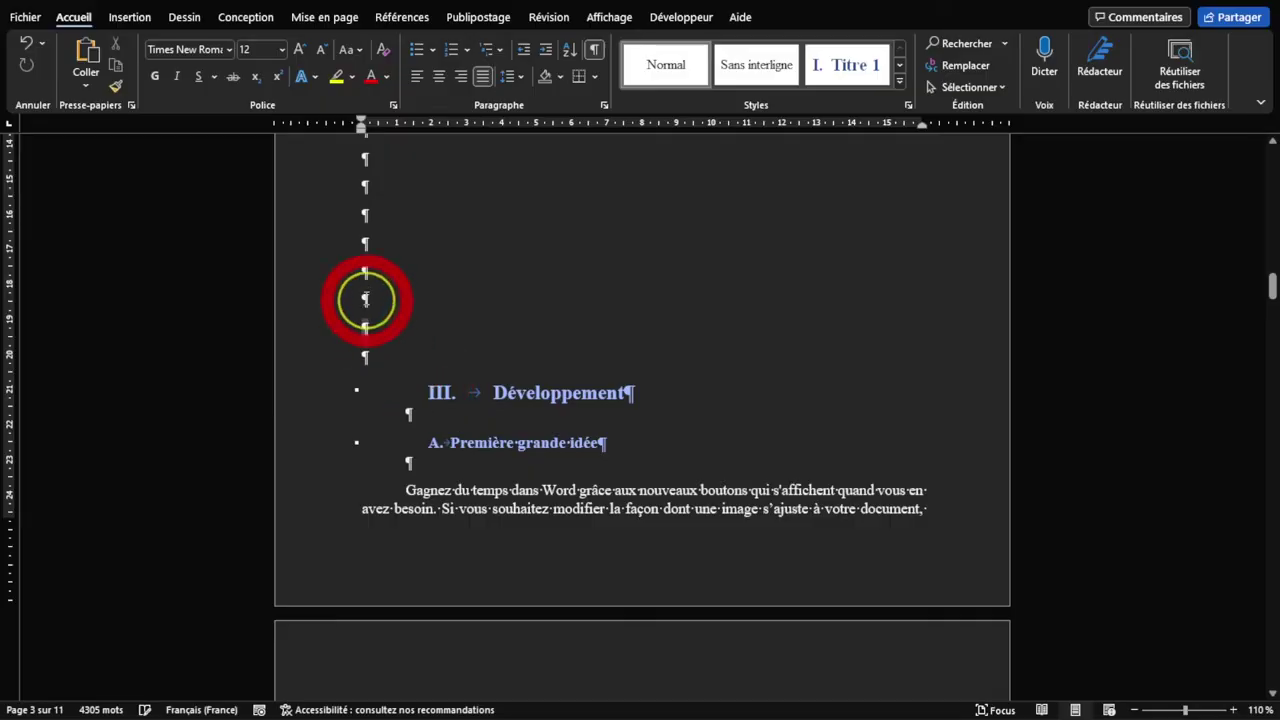
Step: Delete both 'Pour donner…' paragraph copies, leaving ten empty lines above heading III (4305 words)
{"action": "scroll", "coordinate": [411, 330], "scroll_direction": "up", "scroll_amount": 1}
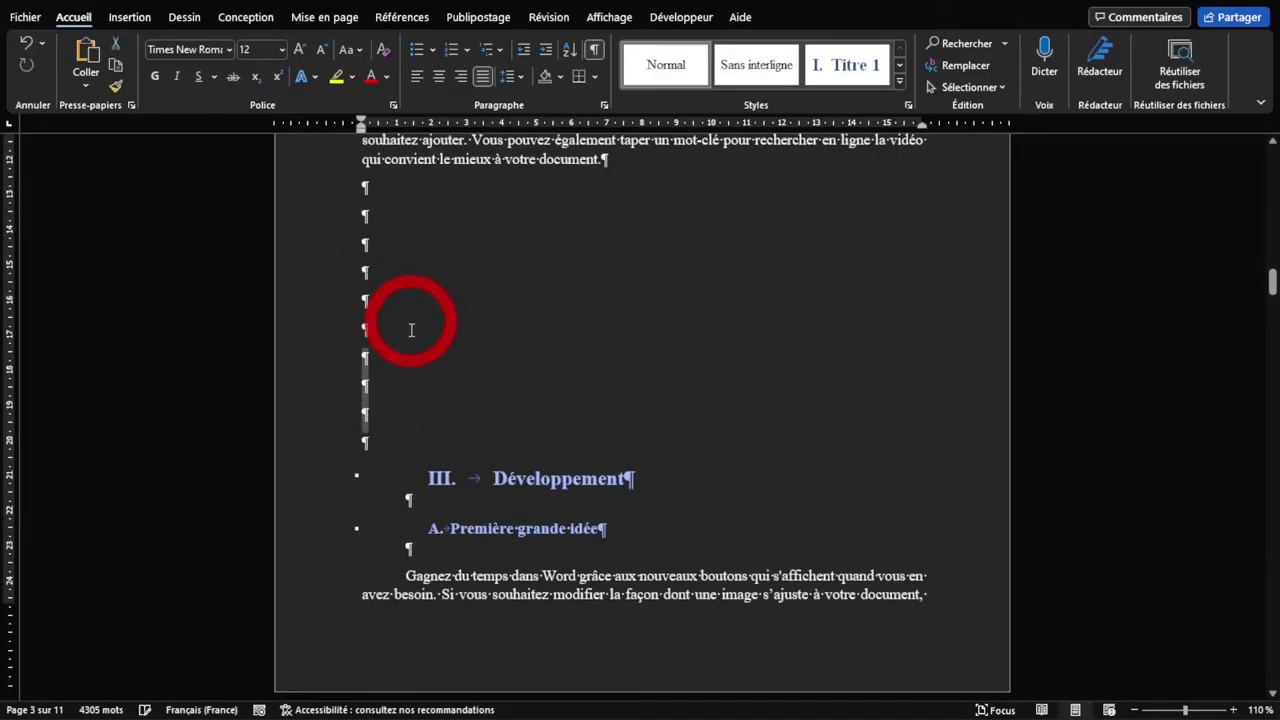
Step: Remove the empty lines sitting above the 'III. Développement' heading
{"action": "left_click_drag", "start_coordinate": [384, 437], "coordinate": [365, 200]}
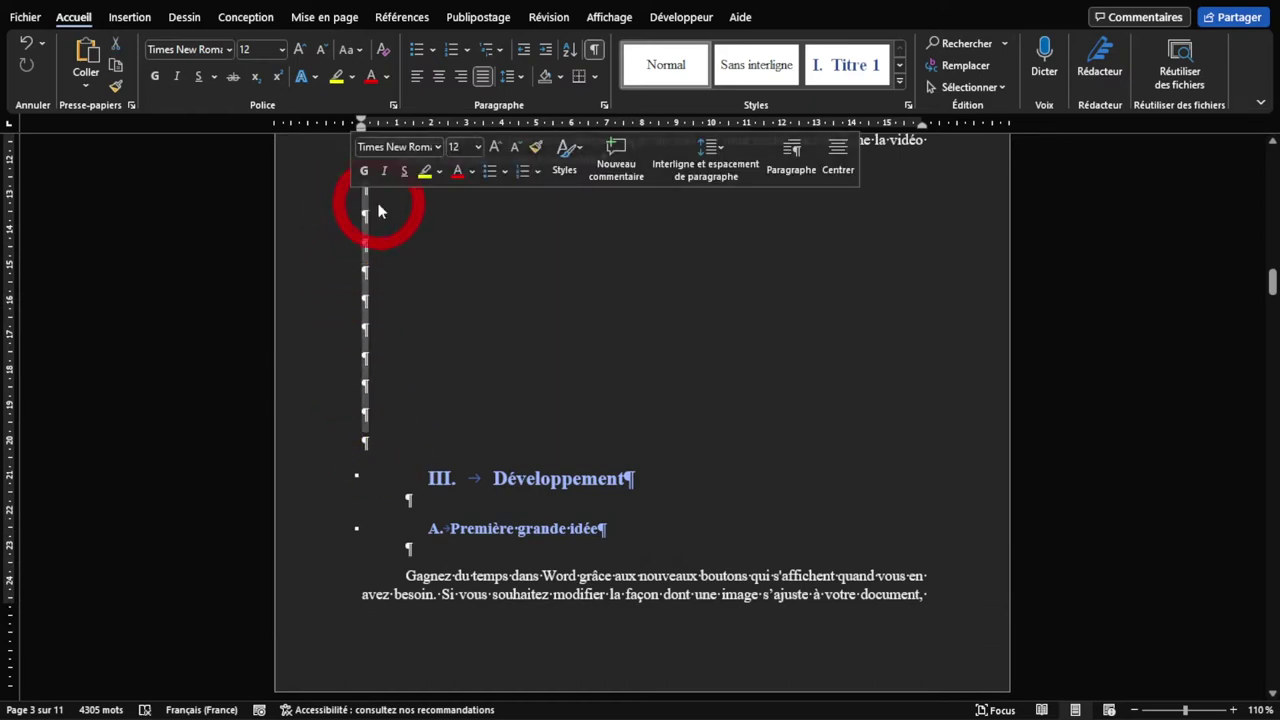
{"action": "key", "text": "Delete"}
{"action": "scroll", "coordinate": [432, 207], "scroll_direction": "up", "scroll_amount": 3, "text": "ctrl"}
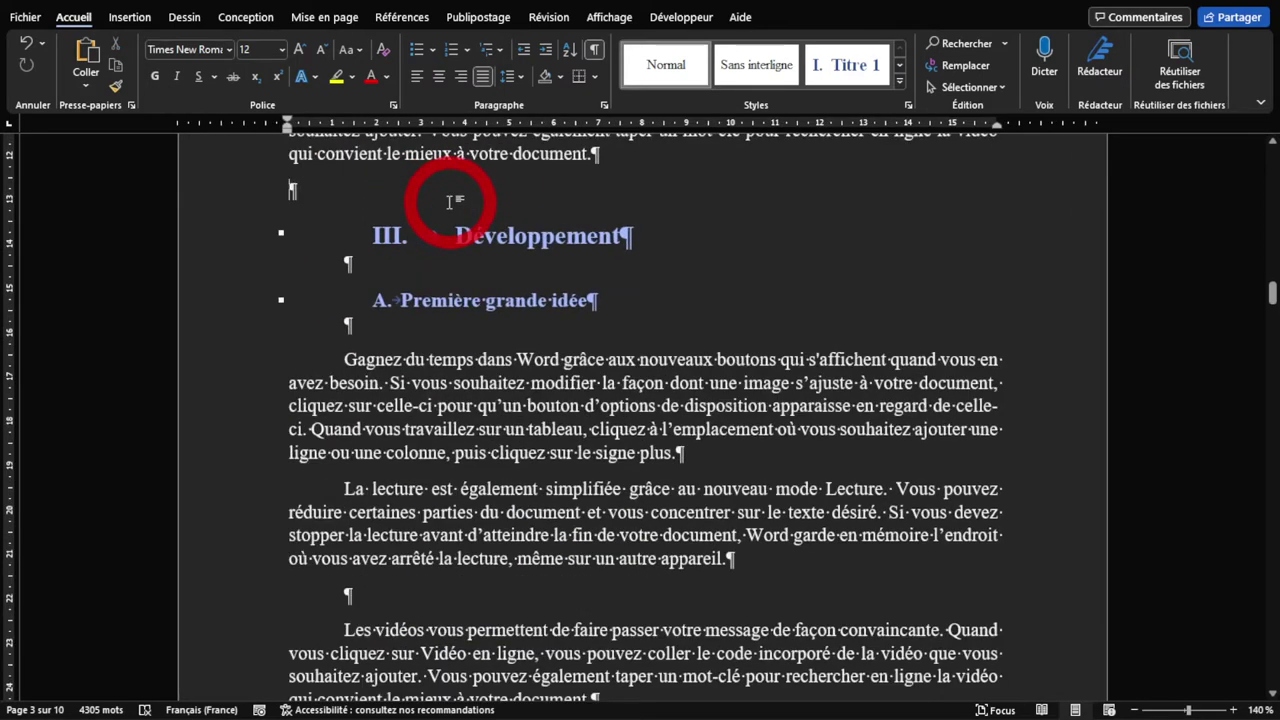
{"action": "scroll", "coordinate": [462, 232], "scroll_direction": "up", "scroll_amount": 2, "text": "ctrl"}
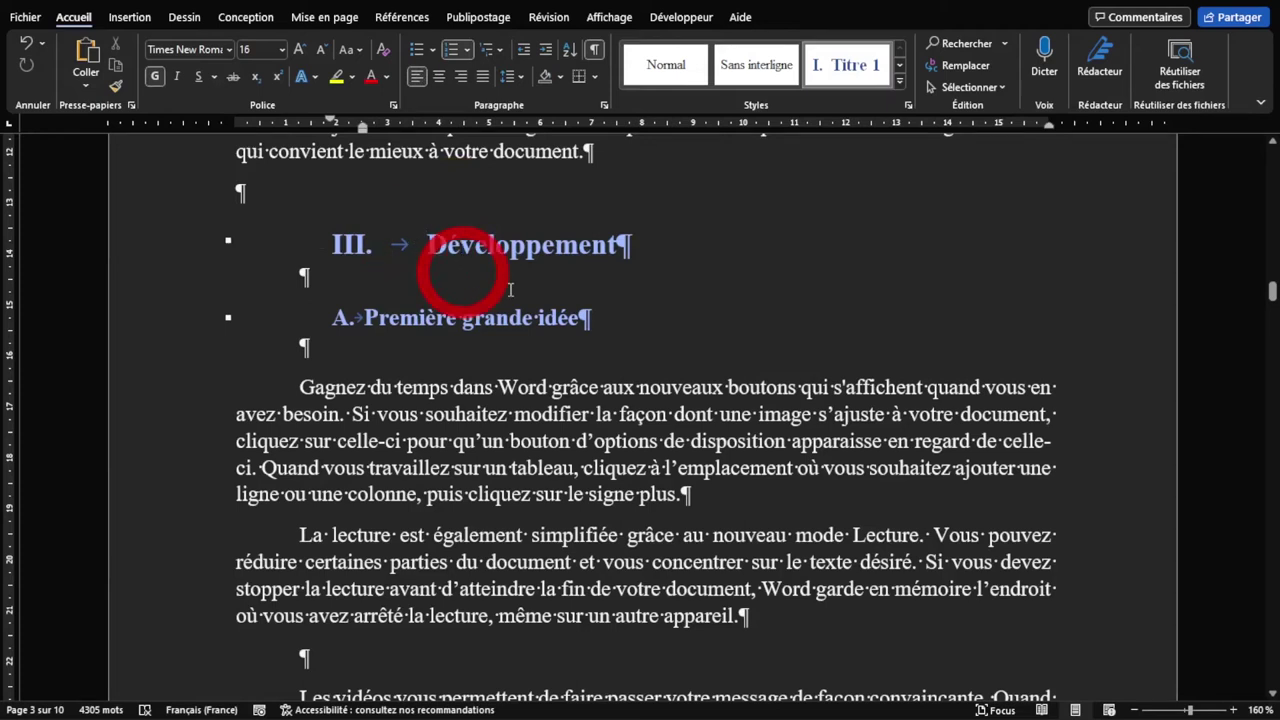
Step: Insert a page break with Ctrl+Enter so 'III. Développement' starts on the next page
{"action": "key", "text": "ctrl+Return"}
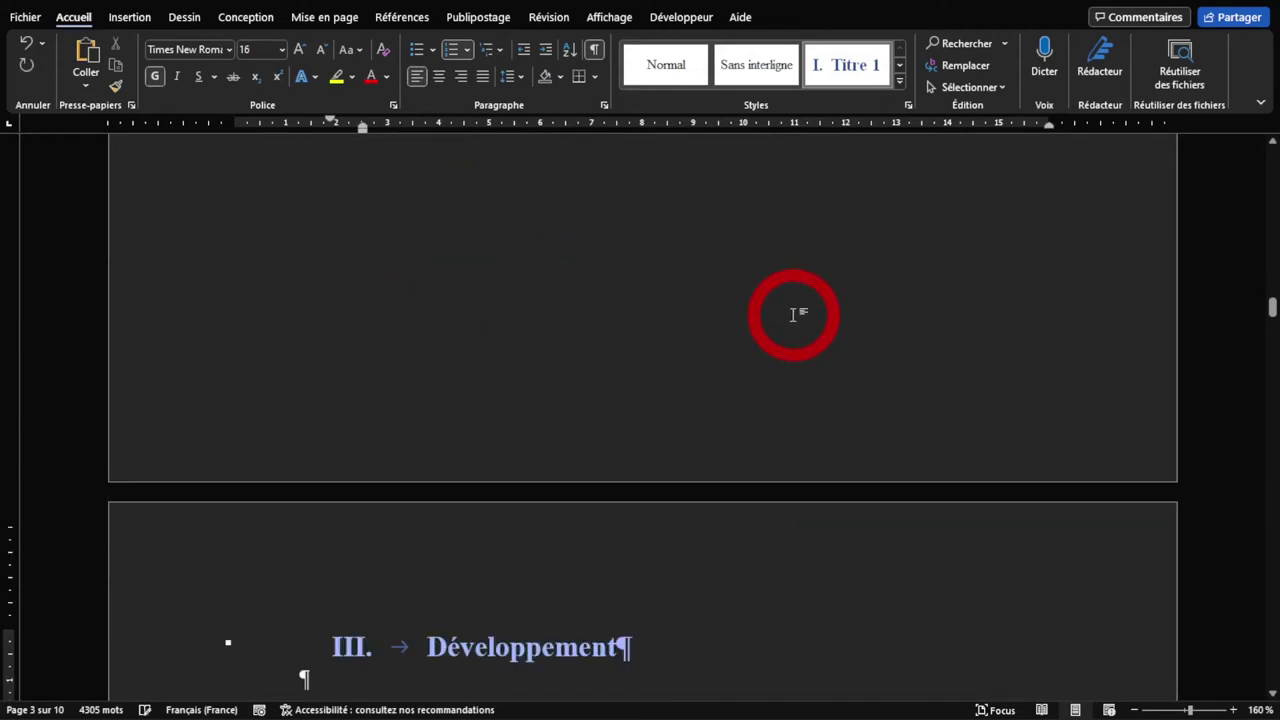
{"action": "scroll", "coordinate": [651, 451], "scroll_direction": "up", "scroll_amount": 3}
{"action": "scroll", "coordinate": [620, 386], "scroll_direction": "up", "scroll_amount": 3}
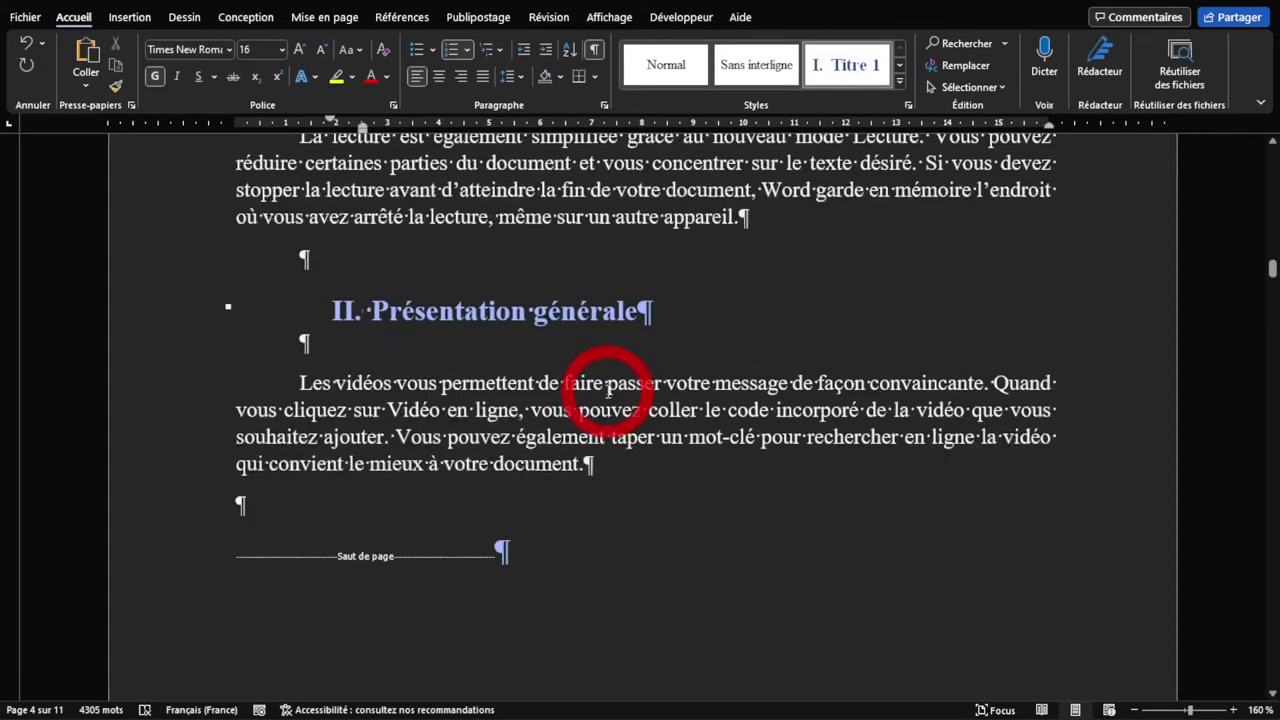
{"action": "scroll", "coordinate": [569, 396], "scroll_direction": "down", "scroll_amount": 2}
Step: Inspect the empty paragraph above the page break, adding then removing a blank line
{"action": "left_click", "coordinate": [263, 363]}
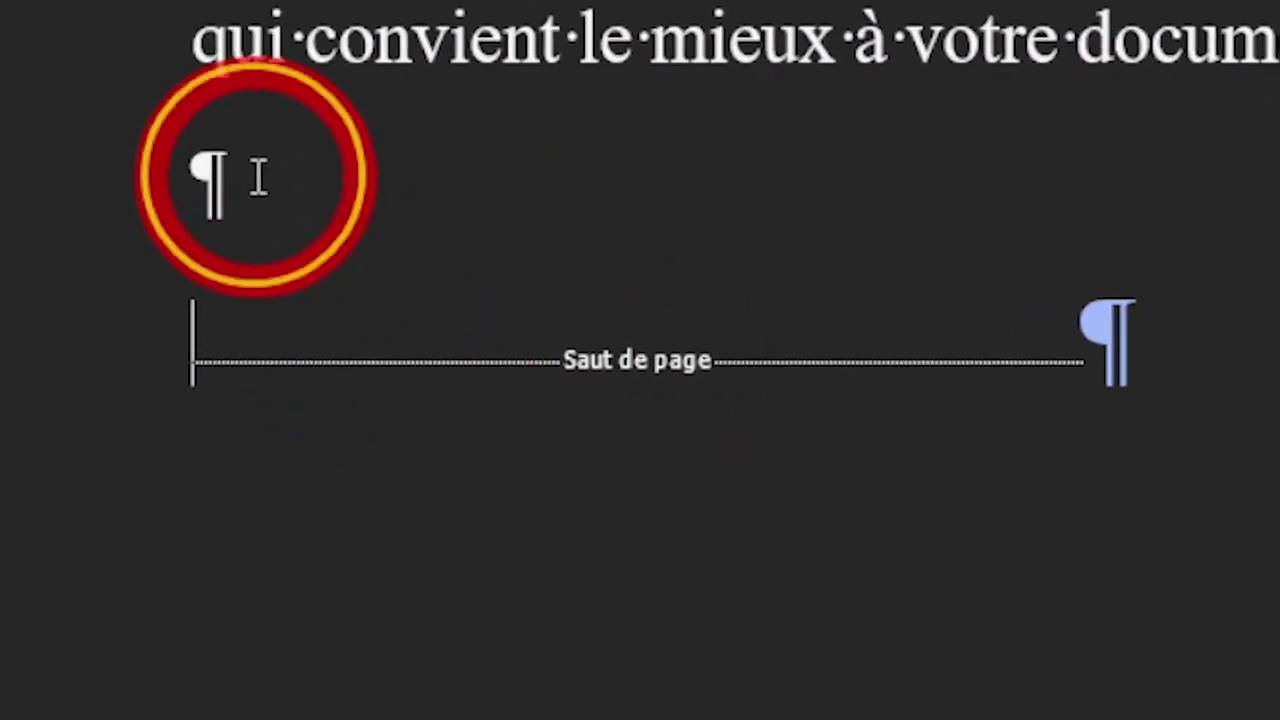
{"action": "left_click", "coordinate": [292, 245]}
{"action": "left_click_drag", "start_coordinate": [200, 158], "coordinate": [249, 163]}
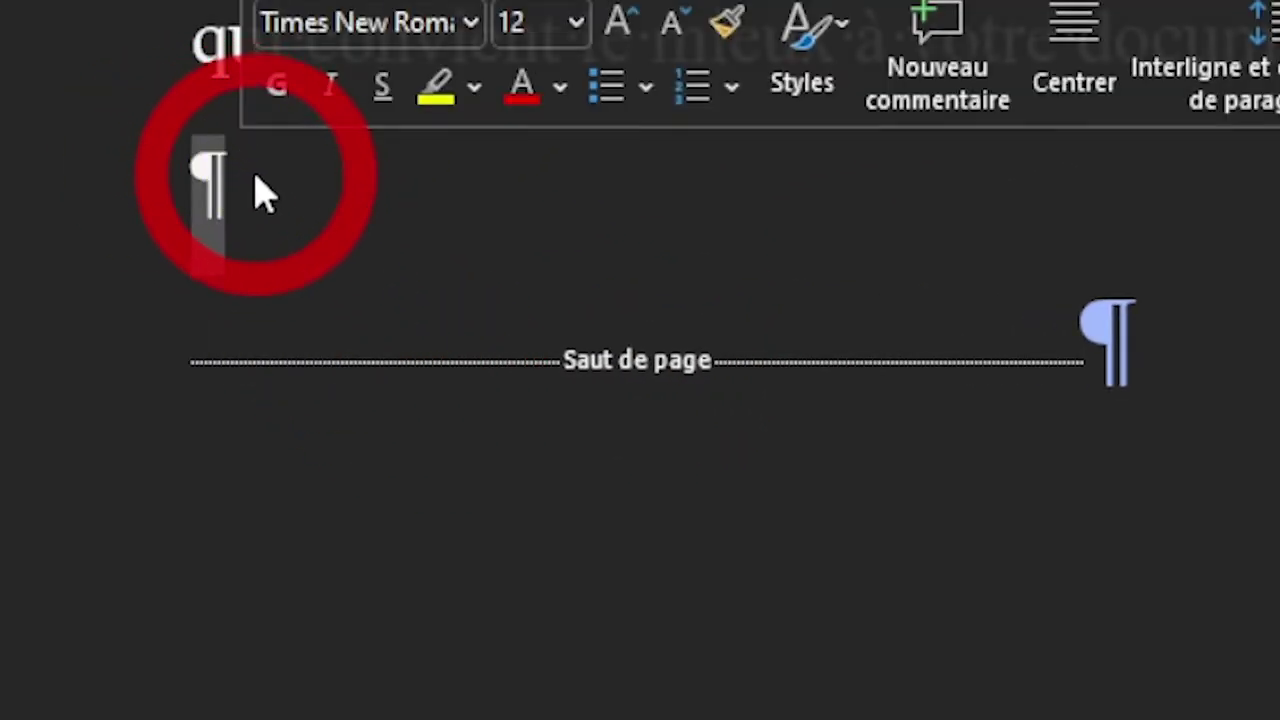
{"action": "left_click", "coordinate": [265, 247]}
{"action": "key", "text": "Return"}
{"action": "key", "text": "BackSpace"}
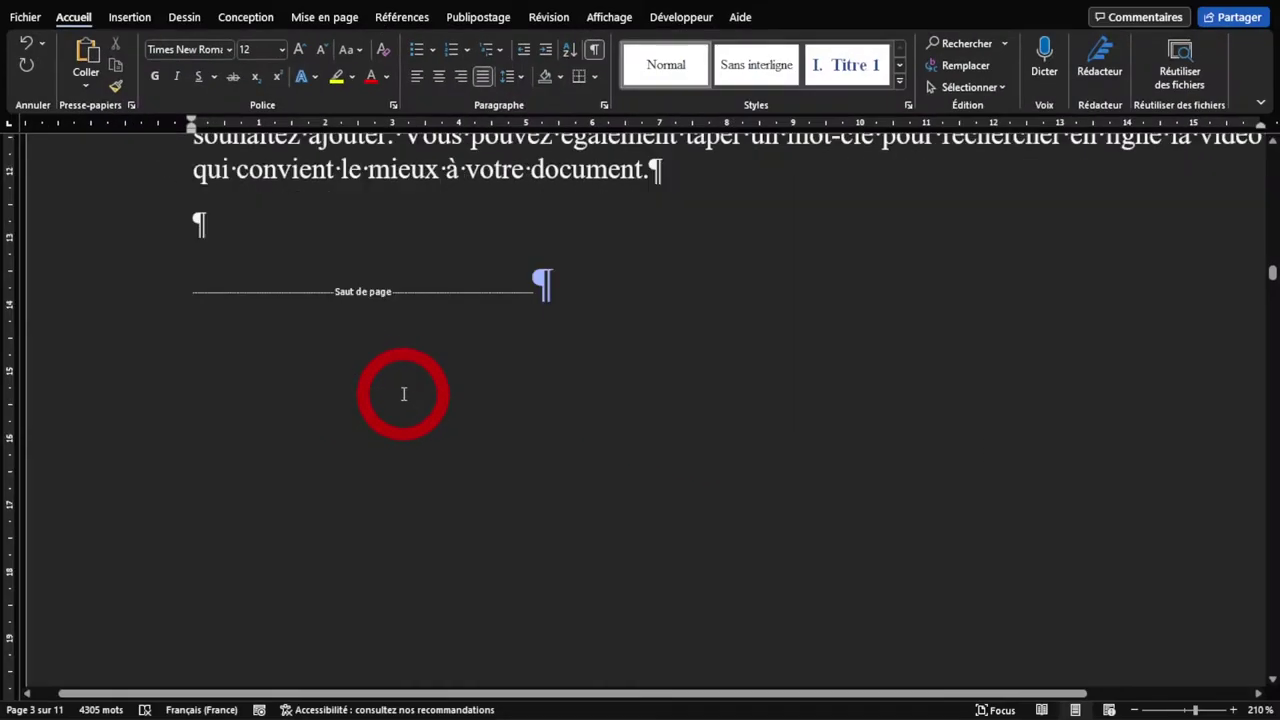
{"action": "scroll", "coordinate": [429, 494], "scroll_direction": "down", "scroll_amount": 5}
{"action": "scroll", "coordinate": [426, 471], "scroll_direction": "down", "scroll_amount": 5}
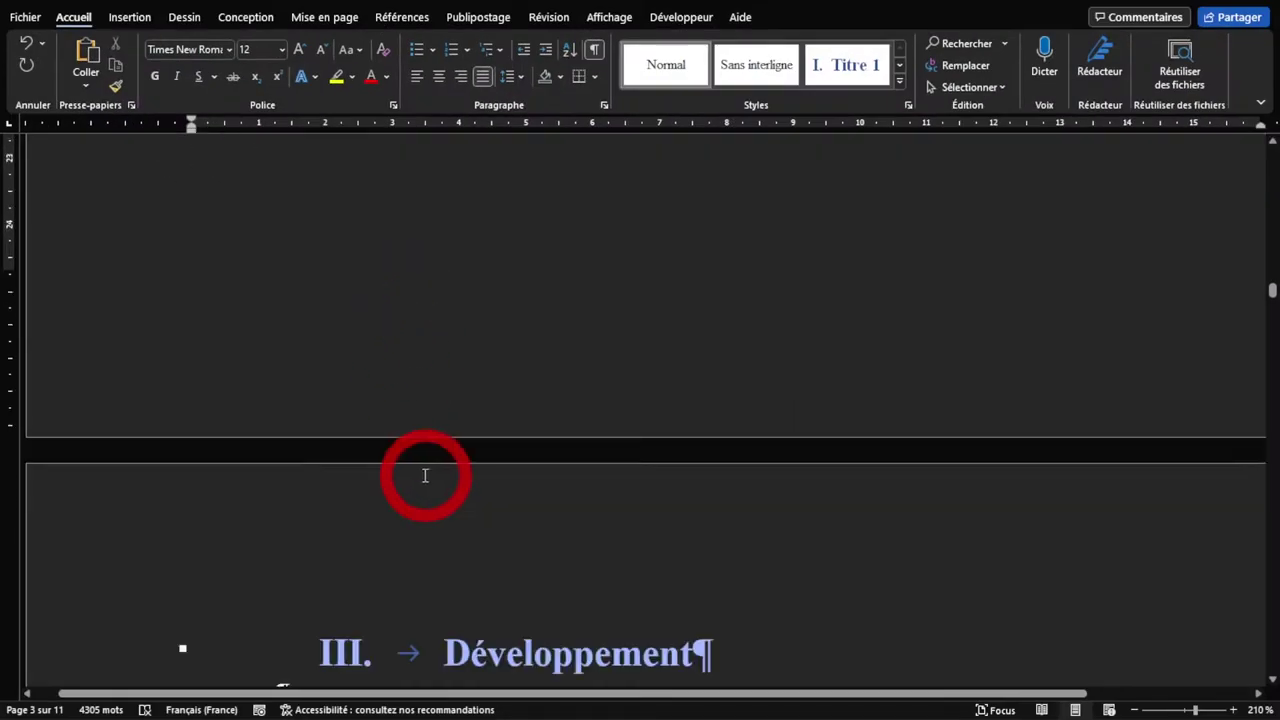
{"action": "scroll", "coordinate": [454, 549], "scroll_direction": "down", "scroll_amount": 7, "text": "ctrl"}
{"action": "scroll", "coordinate": [468, 514], "scroll_direction": "down", "scroll_amount": 2}
{"action": "scroll", "coordinate": [456, 437], "scroll_direction": "up", "scroll_amount": 5}
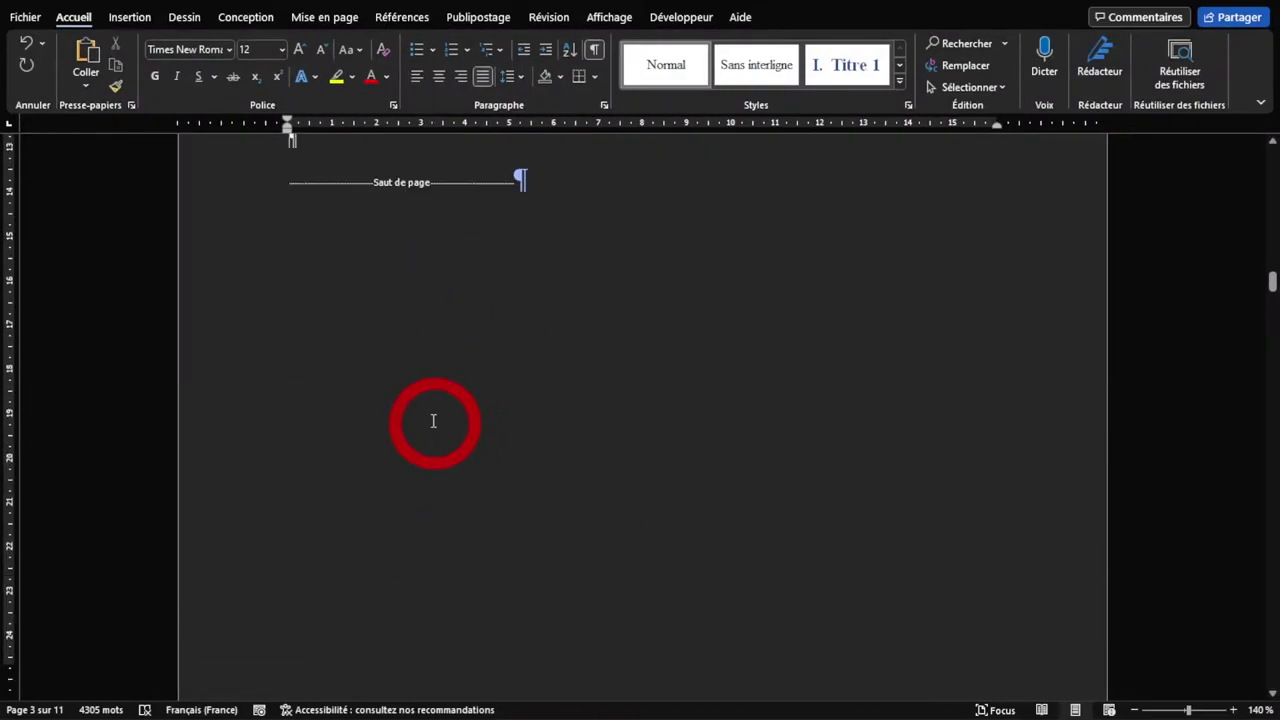
{"action": "scroll", "coordinate": [434, 423], "scroll_direction": "up", "scroll_amount": 1}
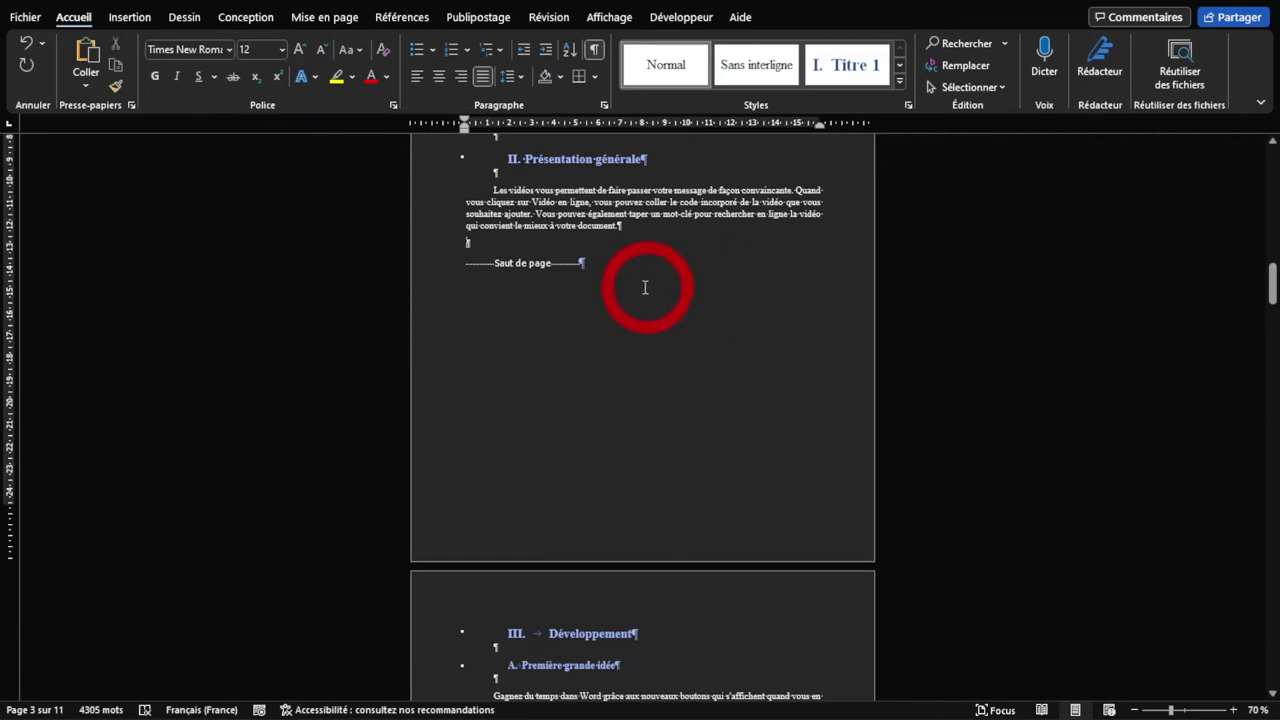
{"action": "scroll", "coordinate": [1207, 284], "scroll_direction": "up", "scroll_amount": 3}
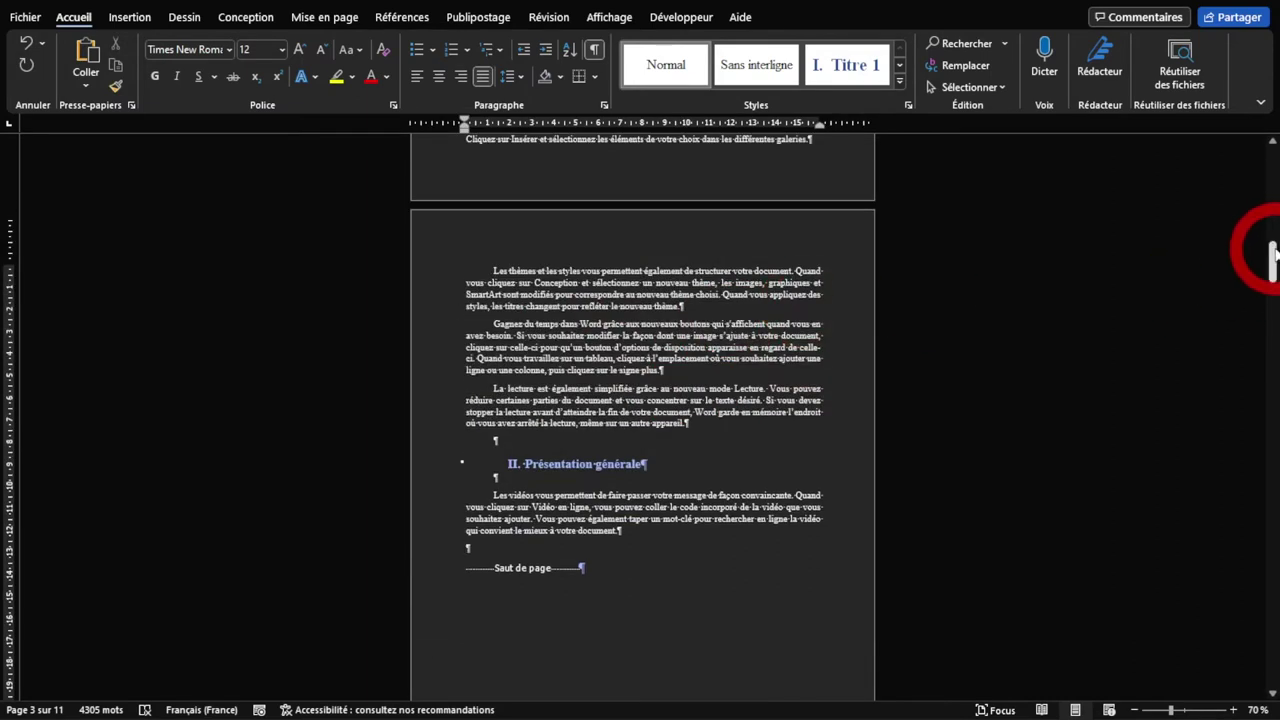
Step: Insert a page break before the table of contents title so it starts a new page
{"action": "left_click_drag", "start_coordinate": [1272, 252], "coordinate": [1270, 100]}
{"action": "scroll", "coordinate": [475, 199], "scroll_direction": "up", "scroll_amount": 3}
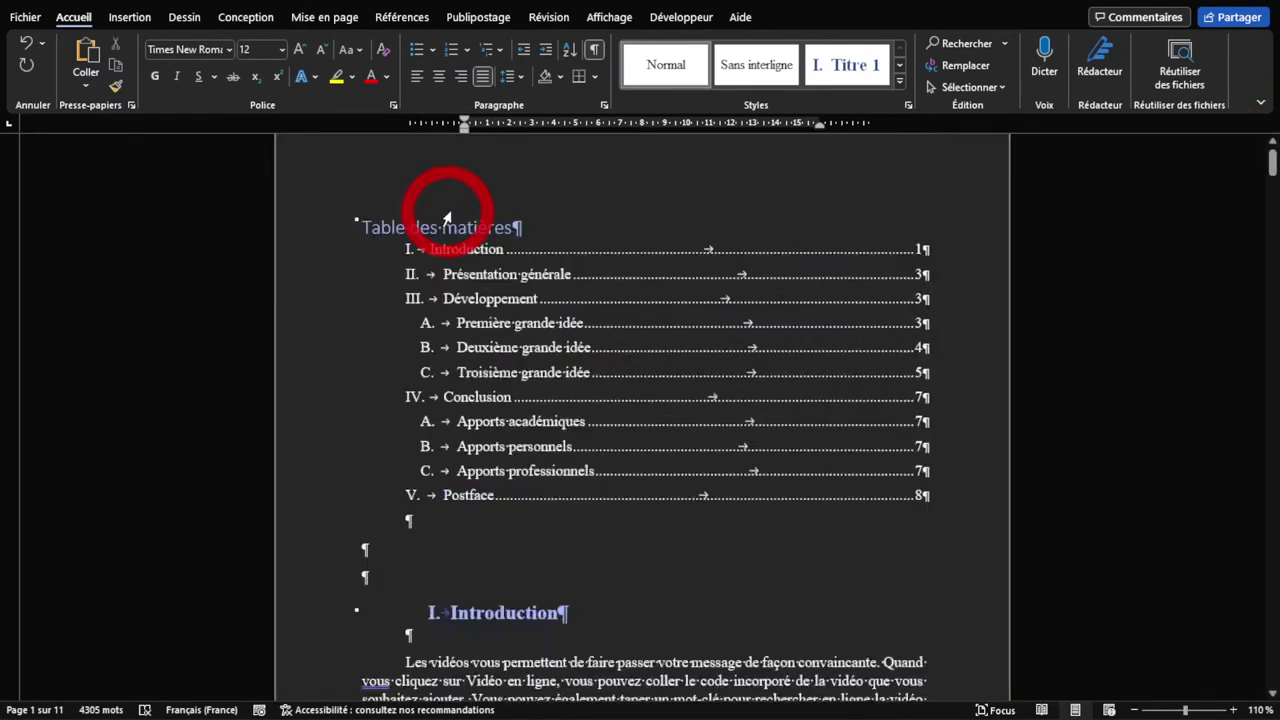
{"action": "scroll", "coordinate": [309, 194], "scroll_direction": "up", "scroll_amount": 4}
{"action": "left_click", "coordinate": [286, 223]}
{"action": "left_click", "coordinate": [419, 356]}
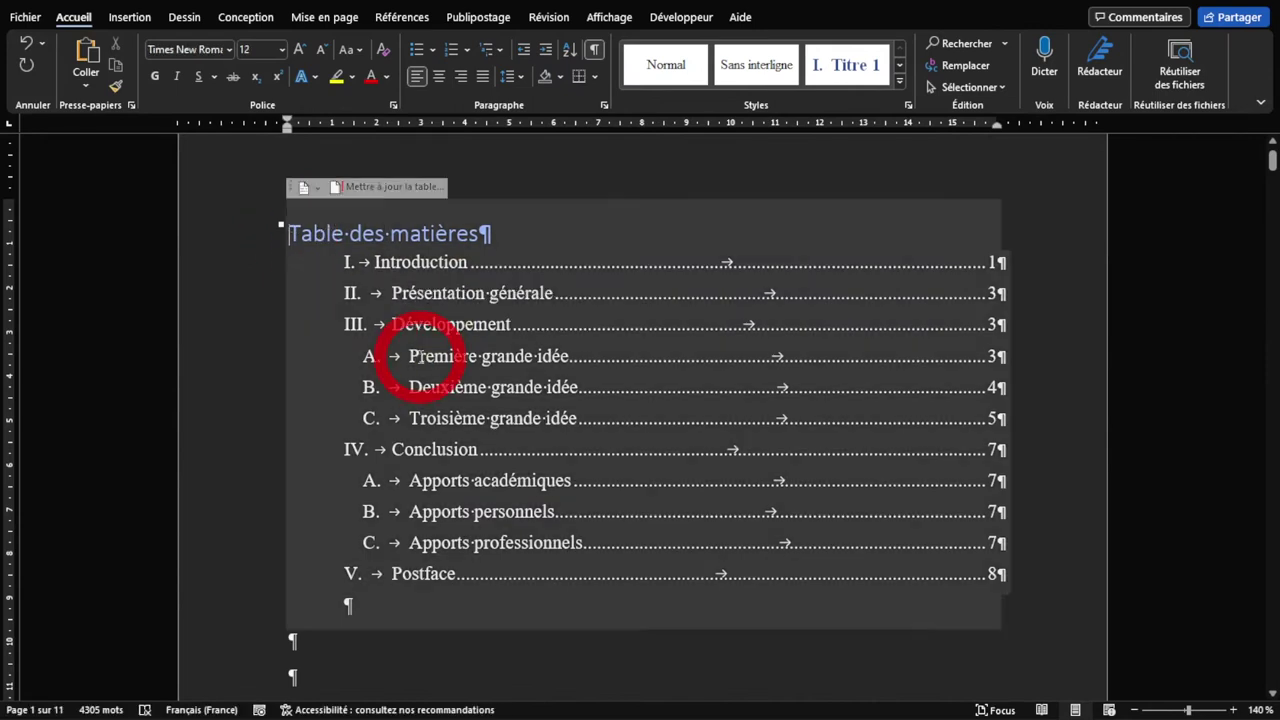
{"action": "key", "text": "ctrl+Return"}
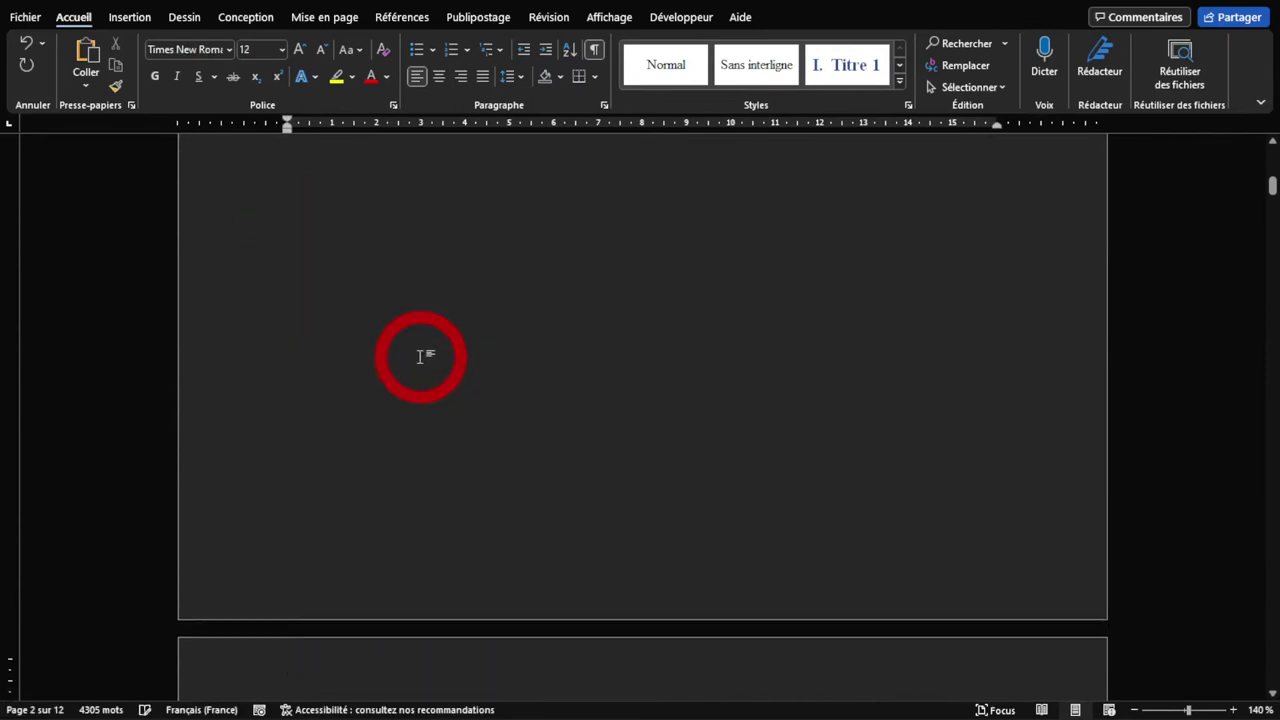
Step: Insert a page break before 'I. Introduction', giving the thesis 13 pages
{"action": "scroll", "coordinate": [363, 287], "scroll_direction": "down", "scroll_amount": 3}
{"action": "scroll", "coordinate": [540, 380], "scroll_direction": "down", "scroll_amount": 3}
{"action": "scroll", "coordinate": [574, 400], "scroll_direction": "down", "scroll_amount": 2}
{"action": "scroll", "coordinate": [575, 452], "scroll_direction": "up", "scroll_amount": 3}
{"action": "scroll", "coordinate": [490, 503], "scroll_direction": "down", "scroll_amount": 3}
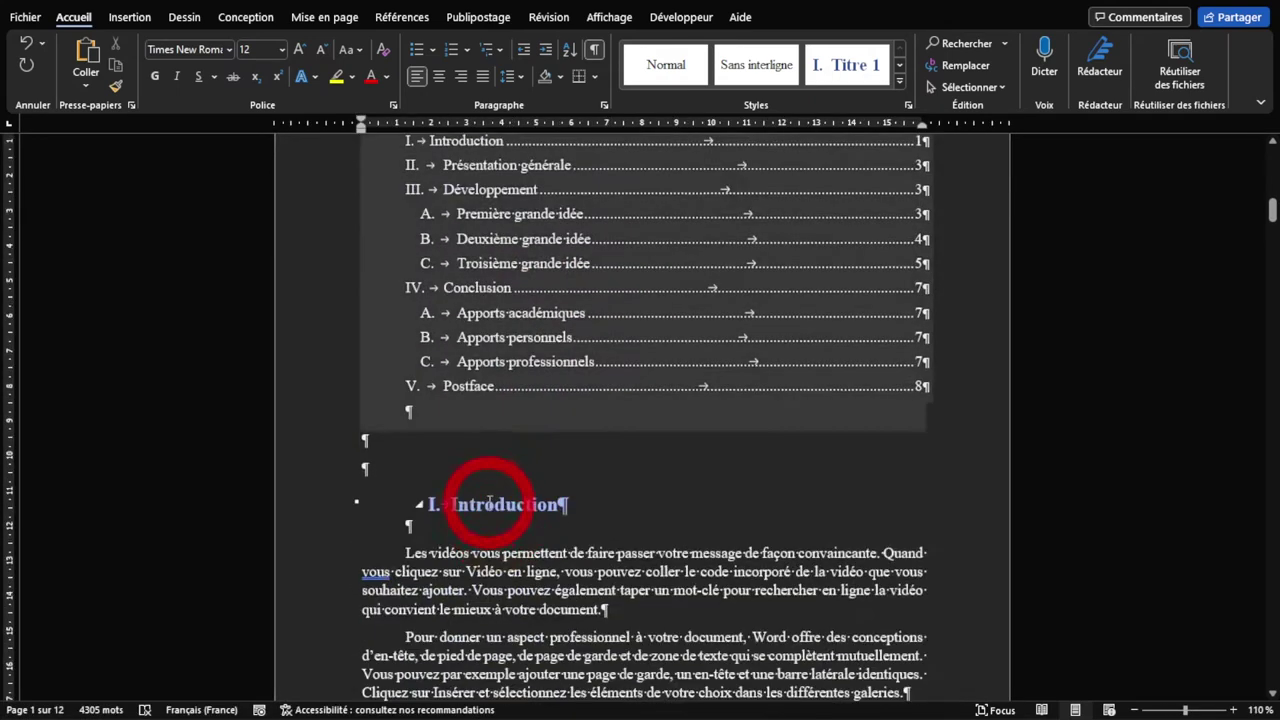
{"action": "left_click", "coordinate": [440, 509]}
{"action": "scroll", "coordinate": [441, 508], "scroll_direction": "down", "scroll_amount": 3}
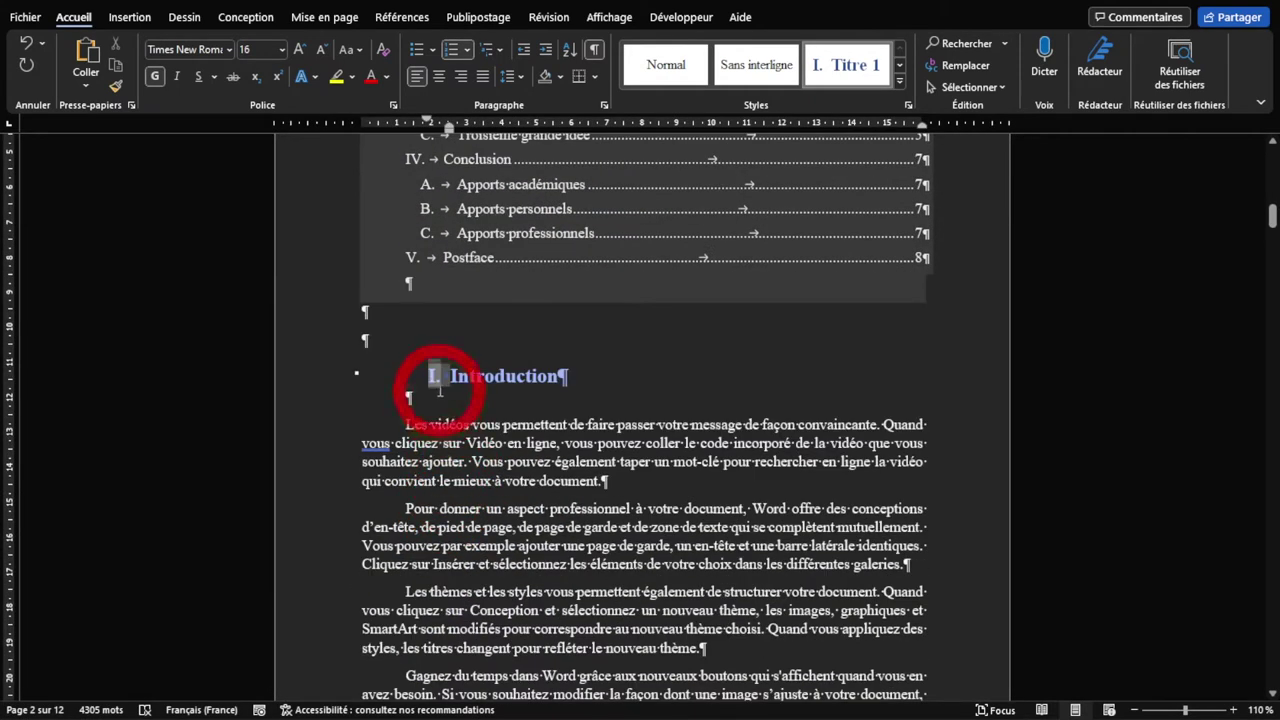
{"action": "key", "text": "ctrl+Return"}
{"action": "scroll", "coordinate": [457, 371], "scroll_direction": "up", "scroll_amount": 3}
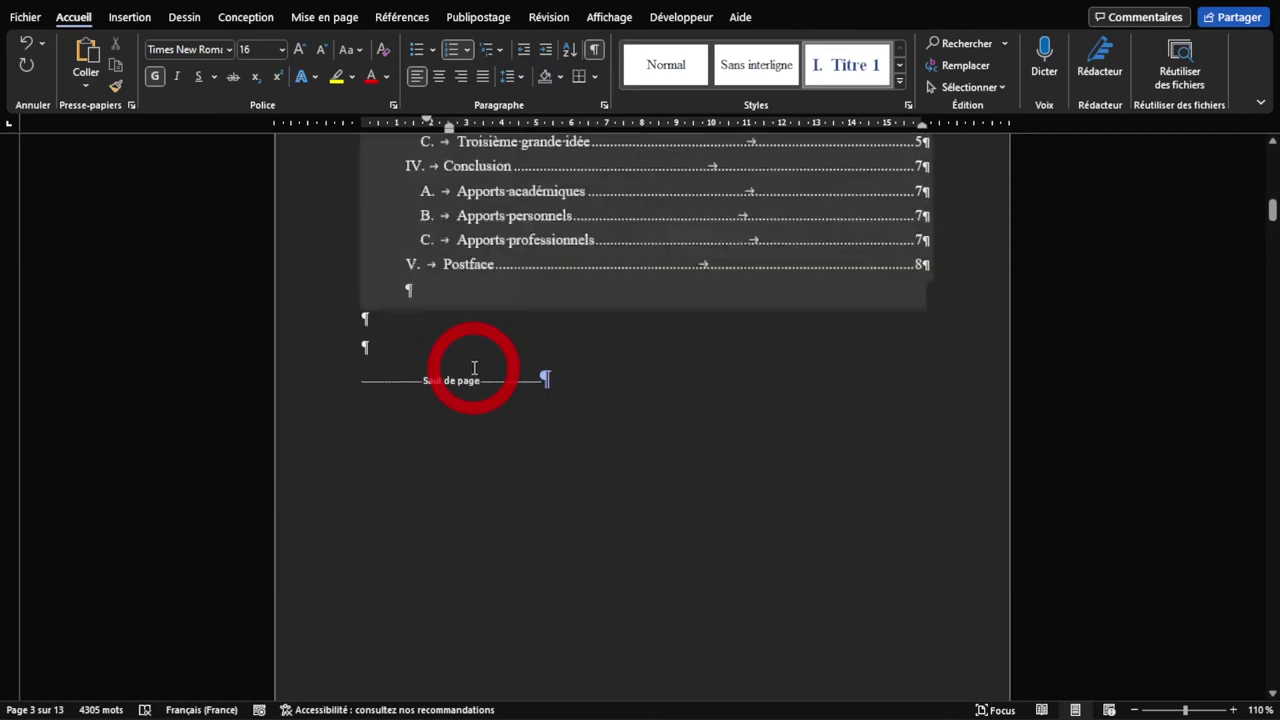
{"action": "scroll", "coordinate": [474, 374], "scroll_direction": "up", "scroll_amount": 1}
{"action": "scroll", "coordinate": [781, 663], "scroll_direction": "down", "scroll_amount": 5}
{"action": "scroll", "coordinate": [706, 551], "scroll_direction": "down", "scroll_amount": 8}
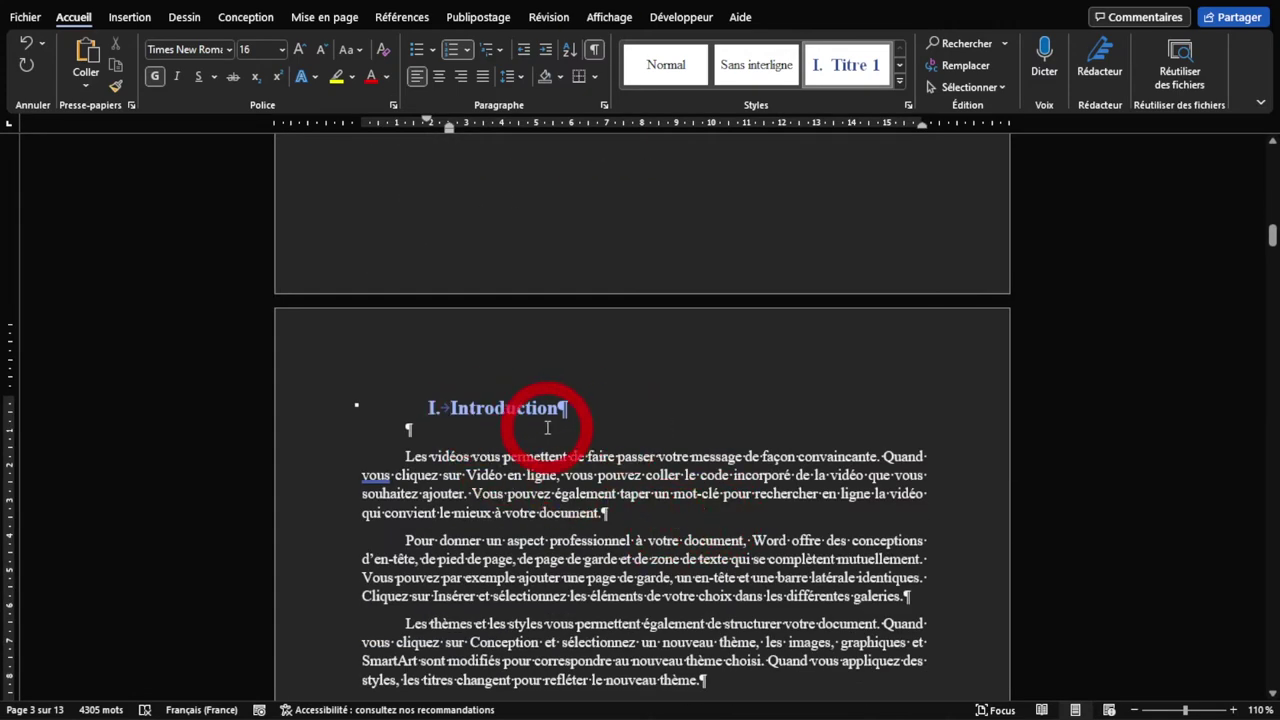
{"action": "scroll", "coordinate": [545, 428], "scroll_direction": "down", "scroll_amount": 2, "text": "ctrl"}
{"action": "scroll", "coordinate": [560, 425], "scroll_direction": "down", "scroll_amount": 8, "text": "ctrl"}
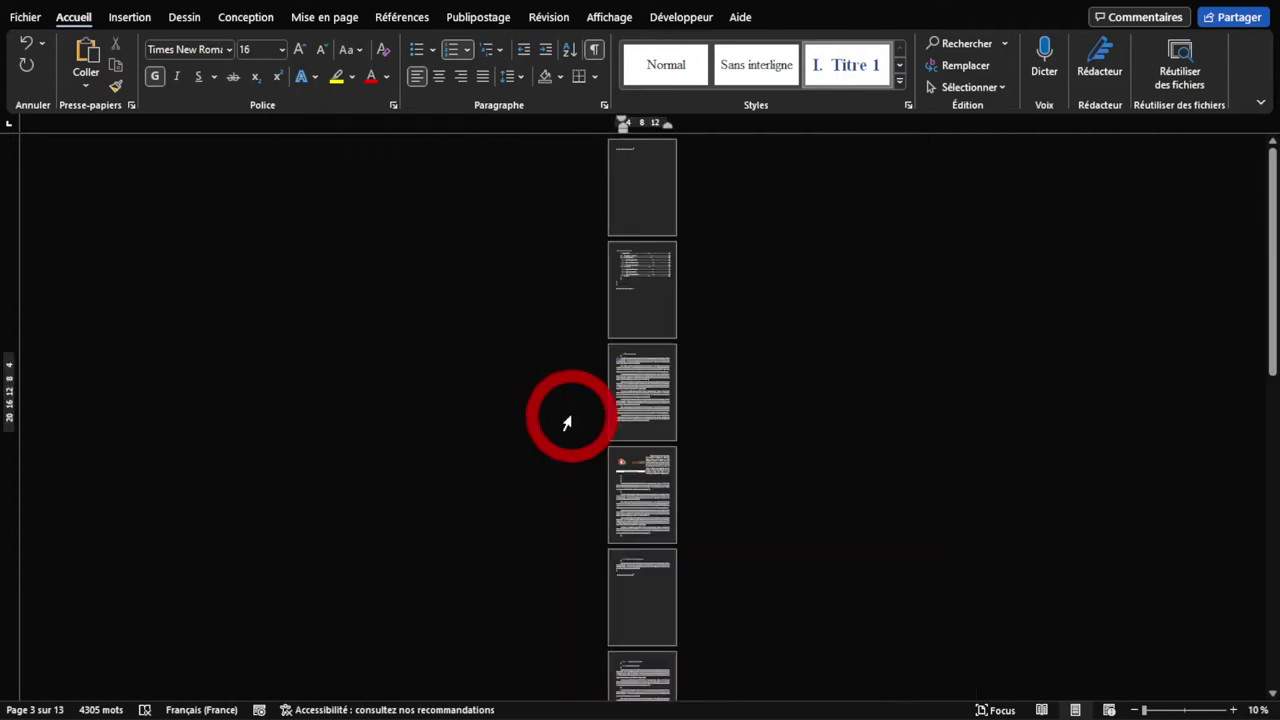
Step: Delete the 'Saut de page' line after the table of contents, bringing the thesis back to 12 pages
{"action": "scroll", "coordinate": [639, 300], "scroll_direction": "up", "scroll_amount": 3, "text": "ctrl"}
{"action": "scroll", "coordinate": [655, 330], "scroll_direction": "up", "scroll_amount": 2}
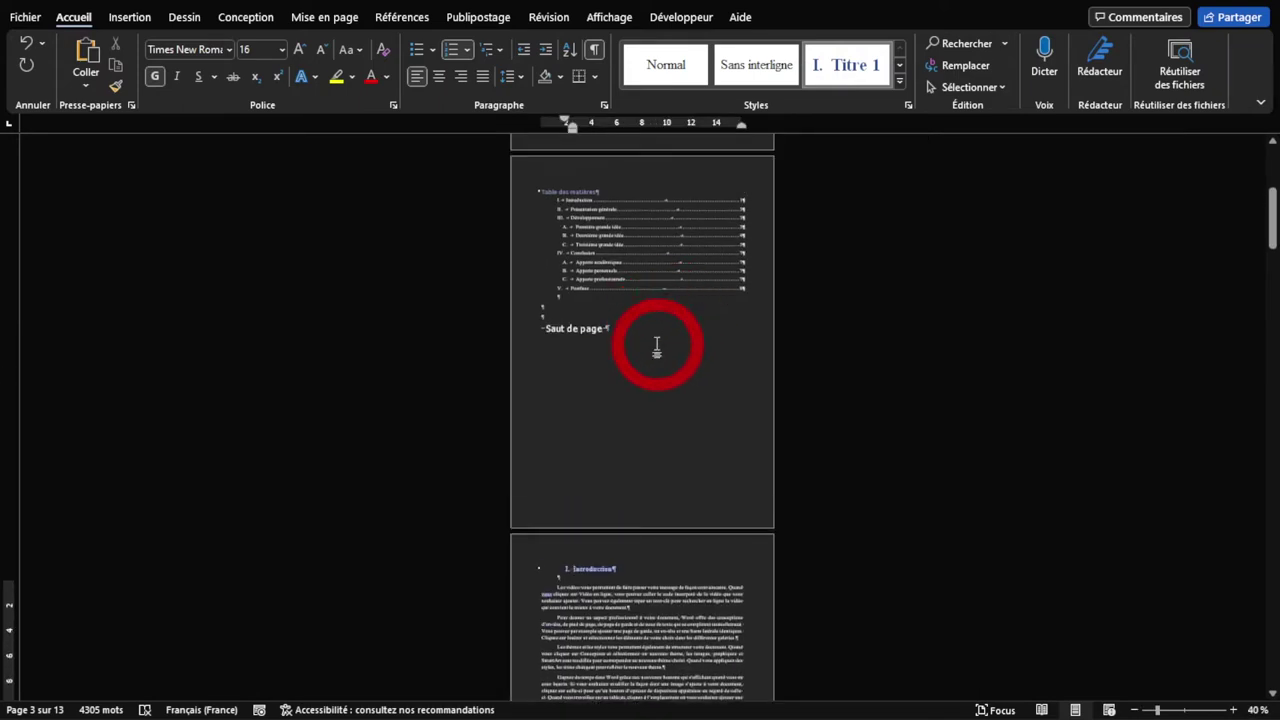
{"action": "scroll", "coordinate": [658, 345], "scroll_direction": "up", "scroll_amount": 2}
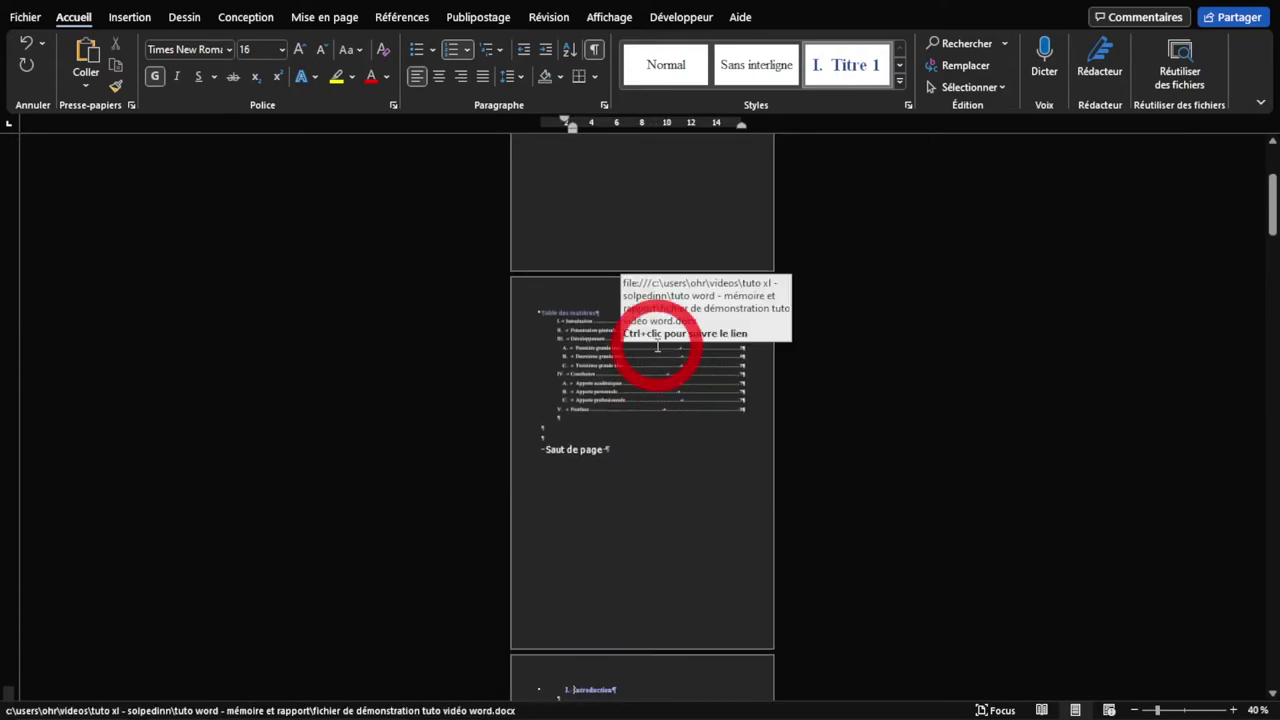
{"action": "scroll", "coordinate": [658, 345], "scroll_direction": "down", "scroll_amount": 3}
{"action": "scroll", "coordinate": [651, 371], "scroll_direction": "down", "scroll_amount": 1}
{"action": "scroll", "coordinate": [631, 509], "scroll_direction": "down", "scroll_amount": 1}
{"action": "scroll", "coordinate": [588, 468], "scroll_direction": "up", "scroll_amount": 6, "text": "ctrl"}
{"action": "scroll", "coordinate": [588, 468], "scroll_direction": "up", "scroll_amount": 1, "text": "ctrl"}
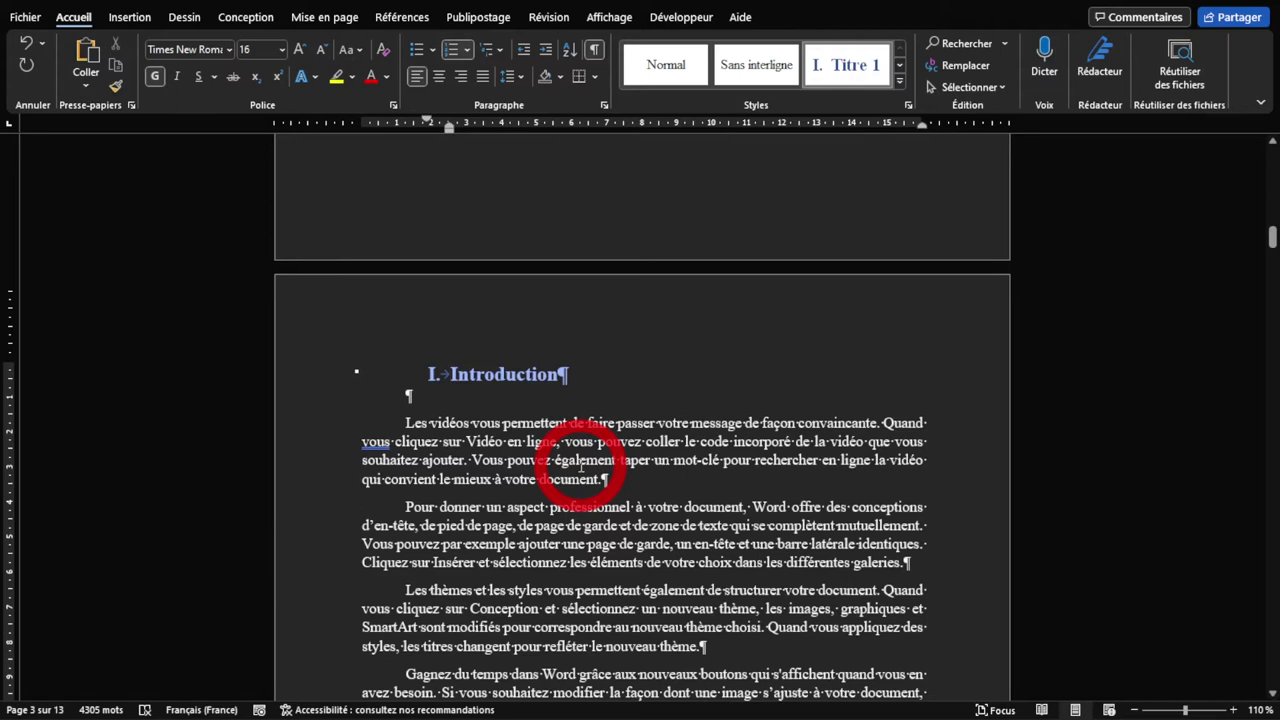
{"action": "scroll", "coordinate": [590, 465], "scroll_direction": "up", "scroll_amount": 2}
{"action": "scroll", "coordinate": [605, 450], "scroll_direction": "up", "scroll_amount": 4}
{"action": "scroll", "coordinate": [423, 286], "scroll_direction": "up", "scroll_amount": 6, "text": "ctrl"}
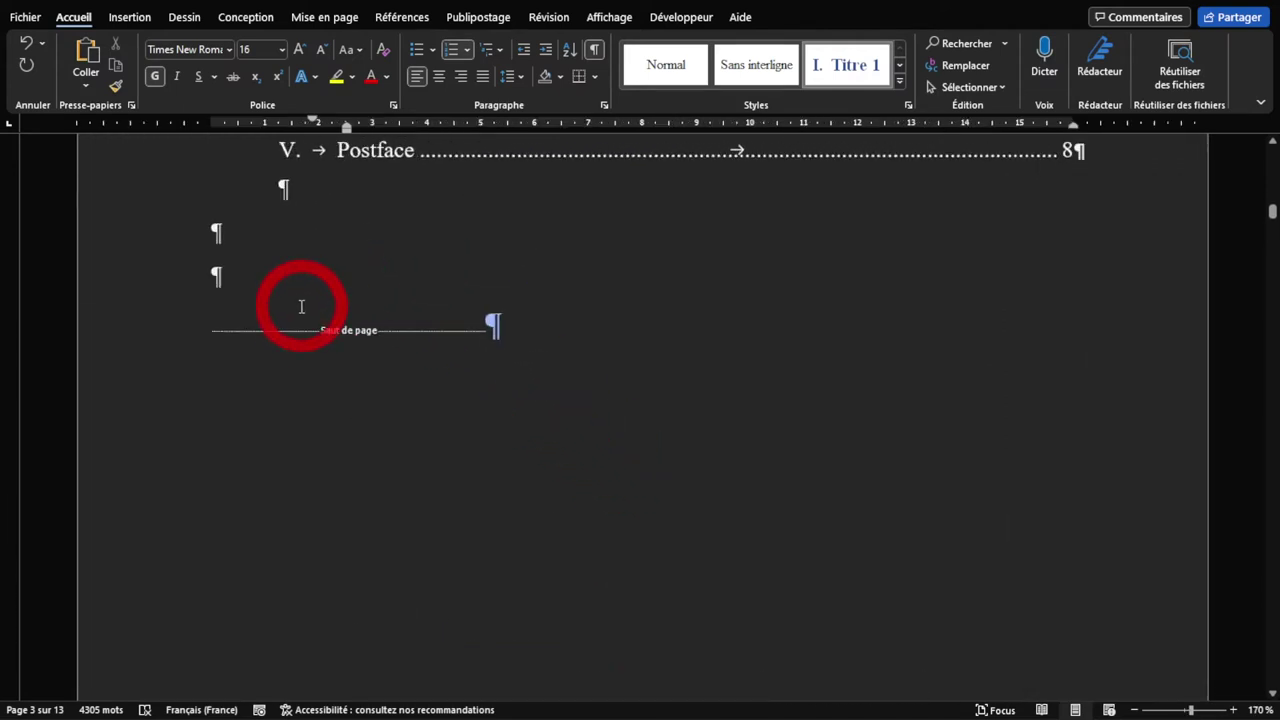
{"action": "left_click", "coordinate": [195, 330]}
{"action": "key", "text": "Delete"}
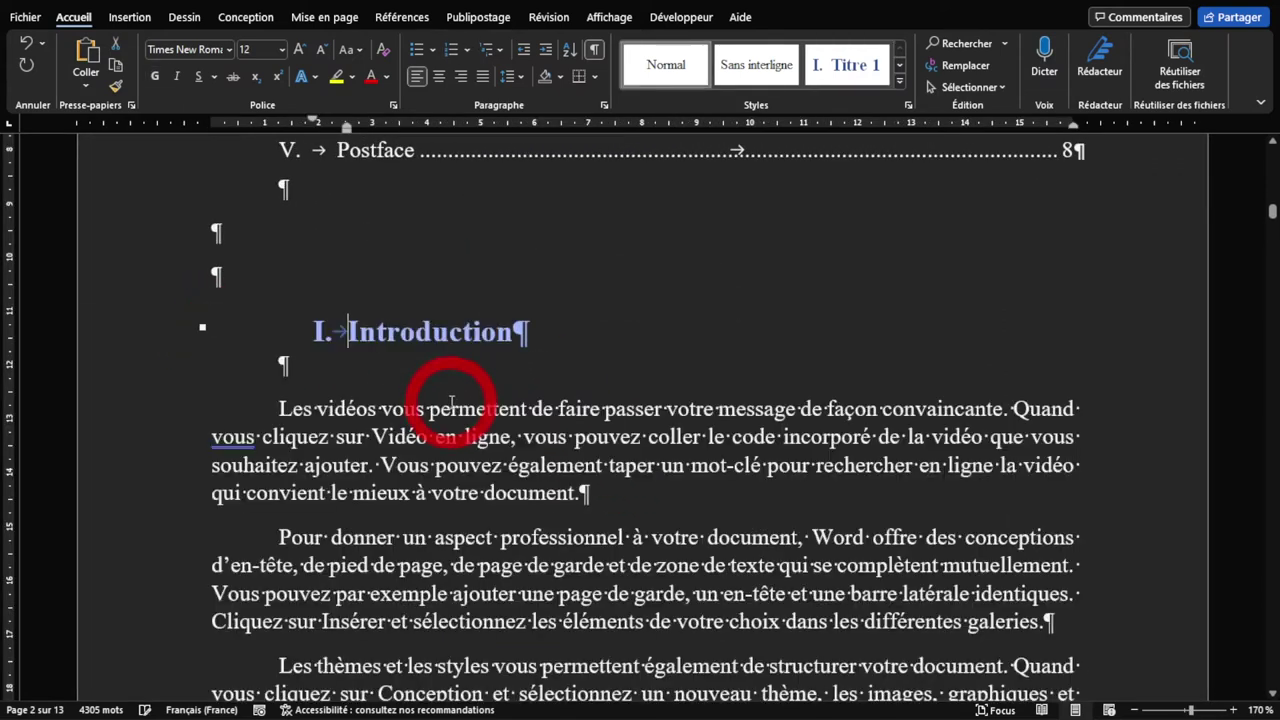
{"action": "left_click", "coordinate": [290, 288]}
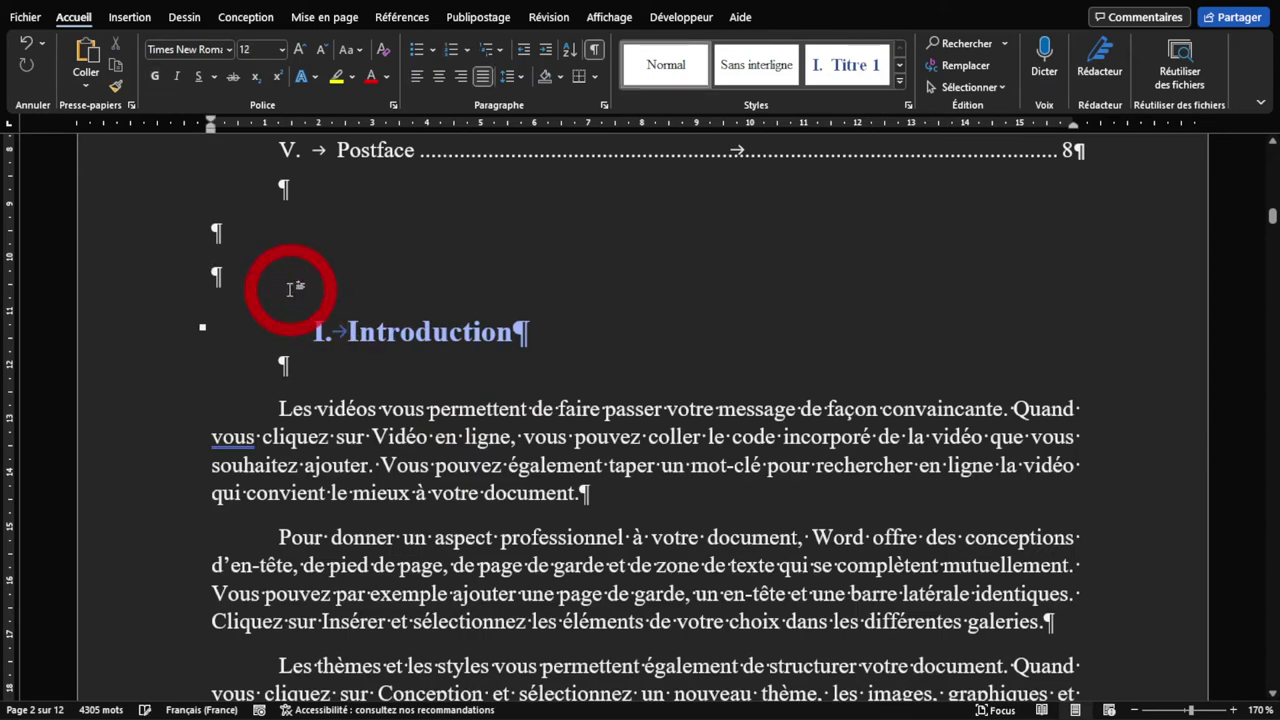
Step: Add a 'Saut de section (page suivante)' after the table of contents, making 13 pages
{"action": "left_click", "coordinate": [318, 18]}
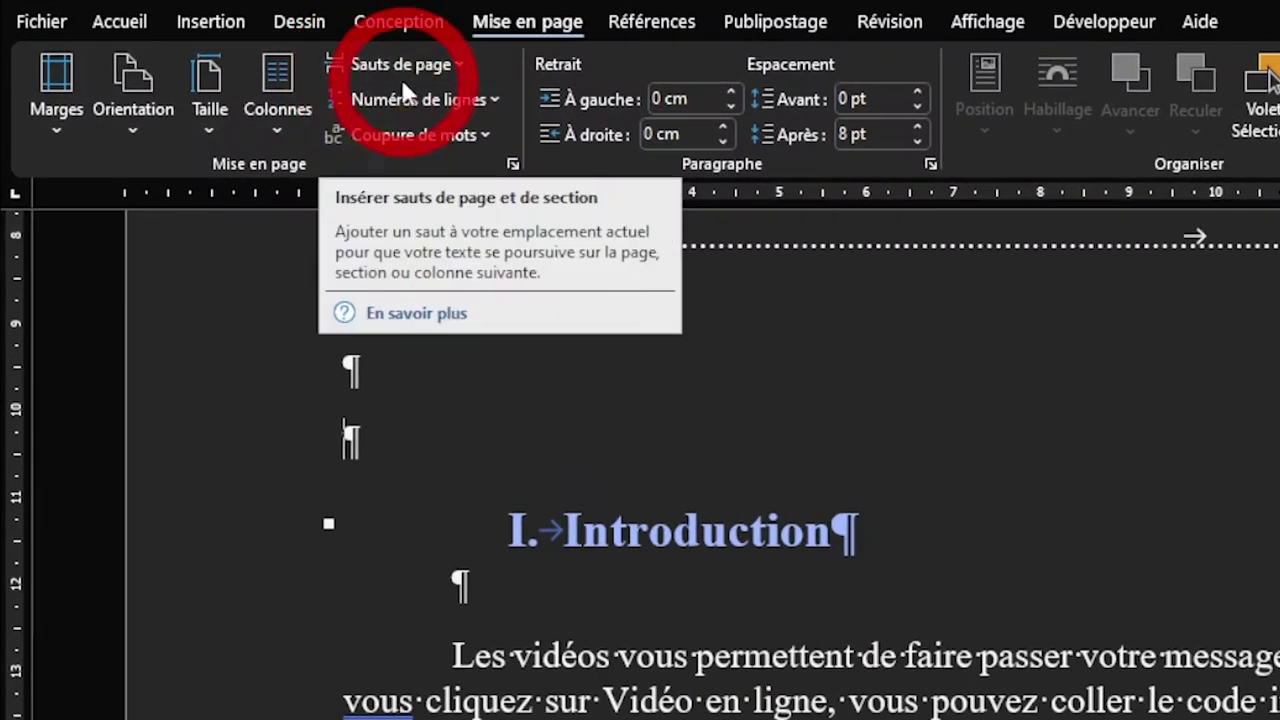
{"action": "left_click", "coordinate": [410, 68]}
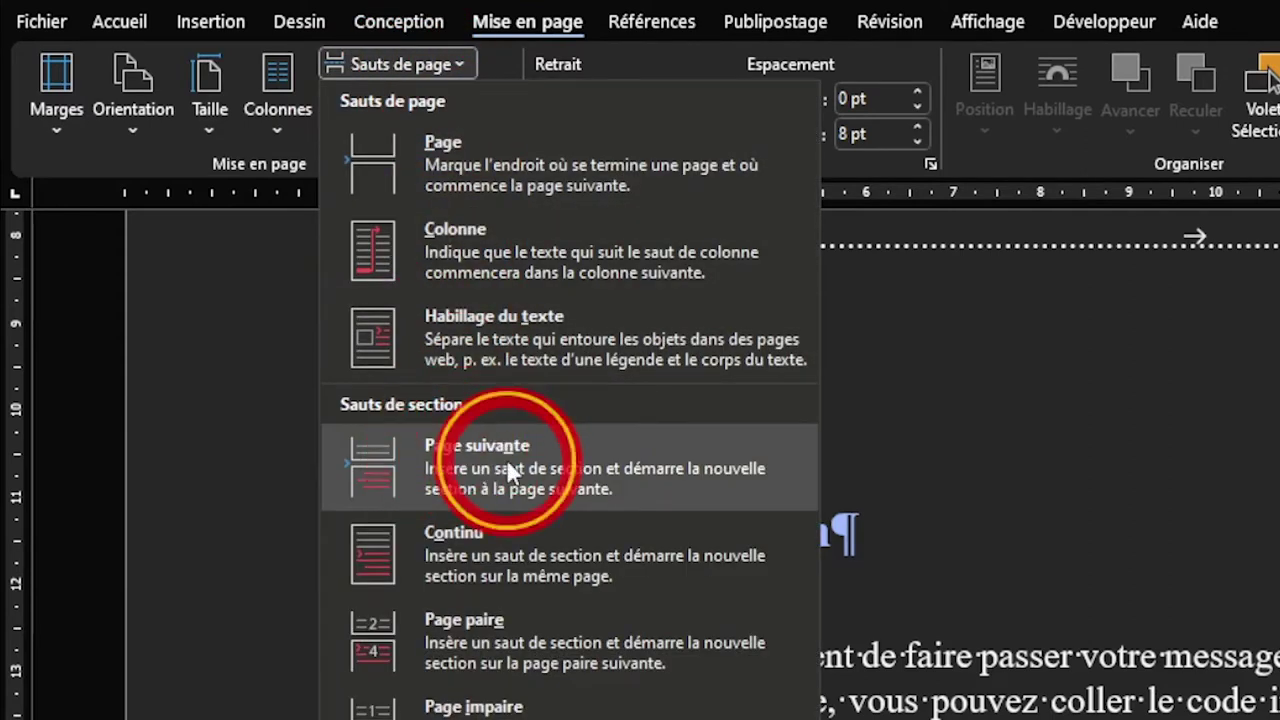
{"action": "left_click", "coordinate": [510, 470]}
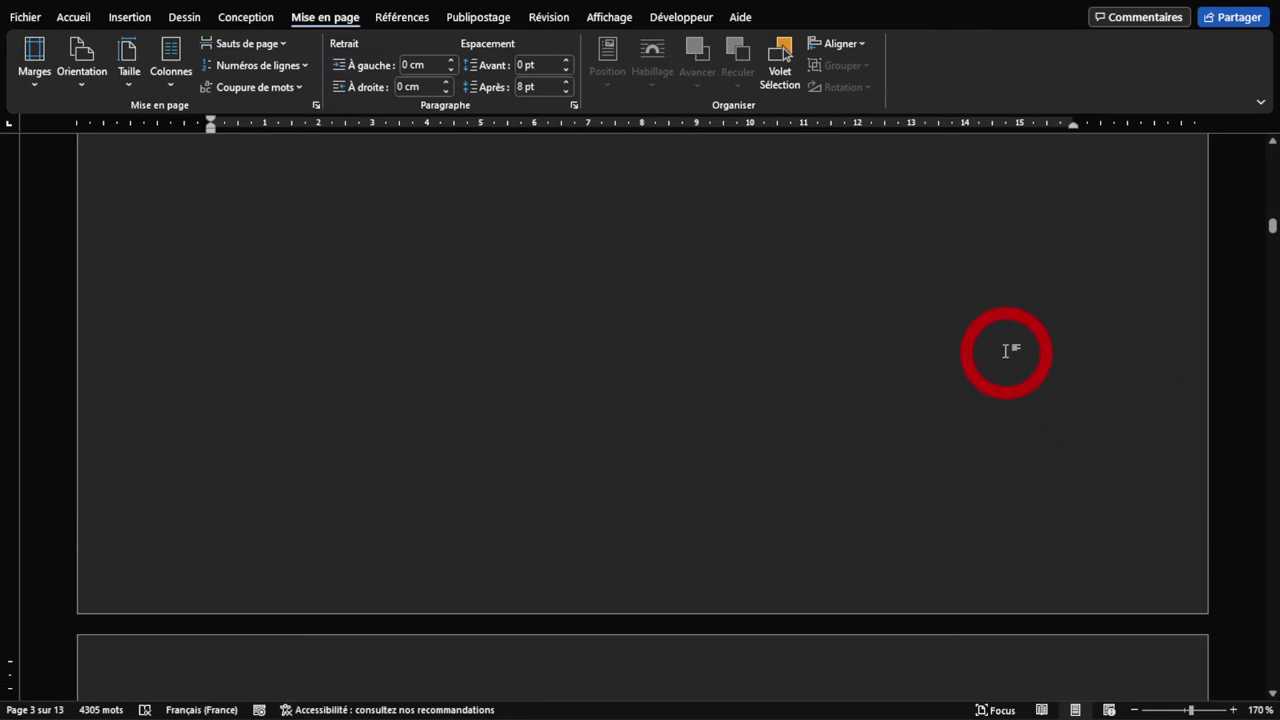
{"action": "scroll", "coordinate": [1012, 345], "scroll_direction": "up", "scroll_amount": 5}
{"action": "scroll", "coordinate": [650, 398], "scroll_direction": "down", "scroll_amount": 2}
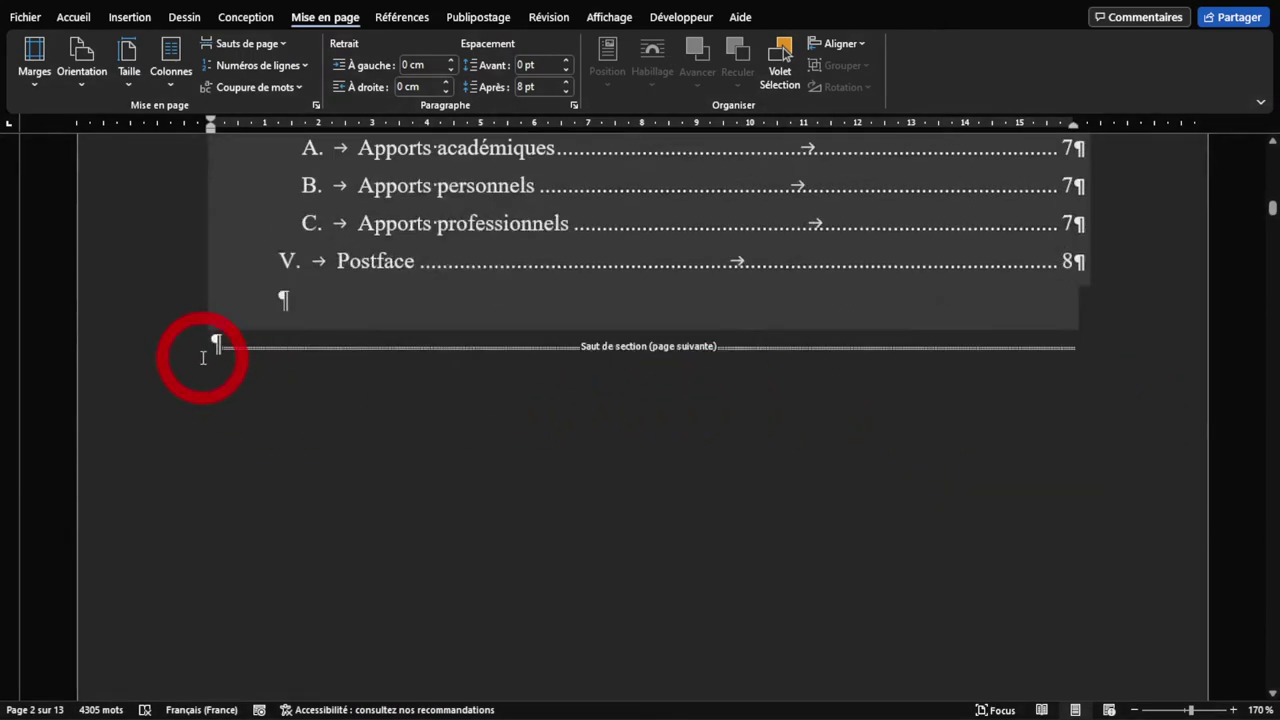
{"action": "left_click", "coordinate": [328, 350]}
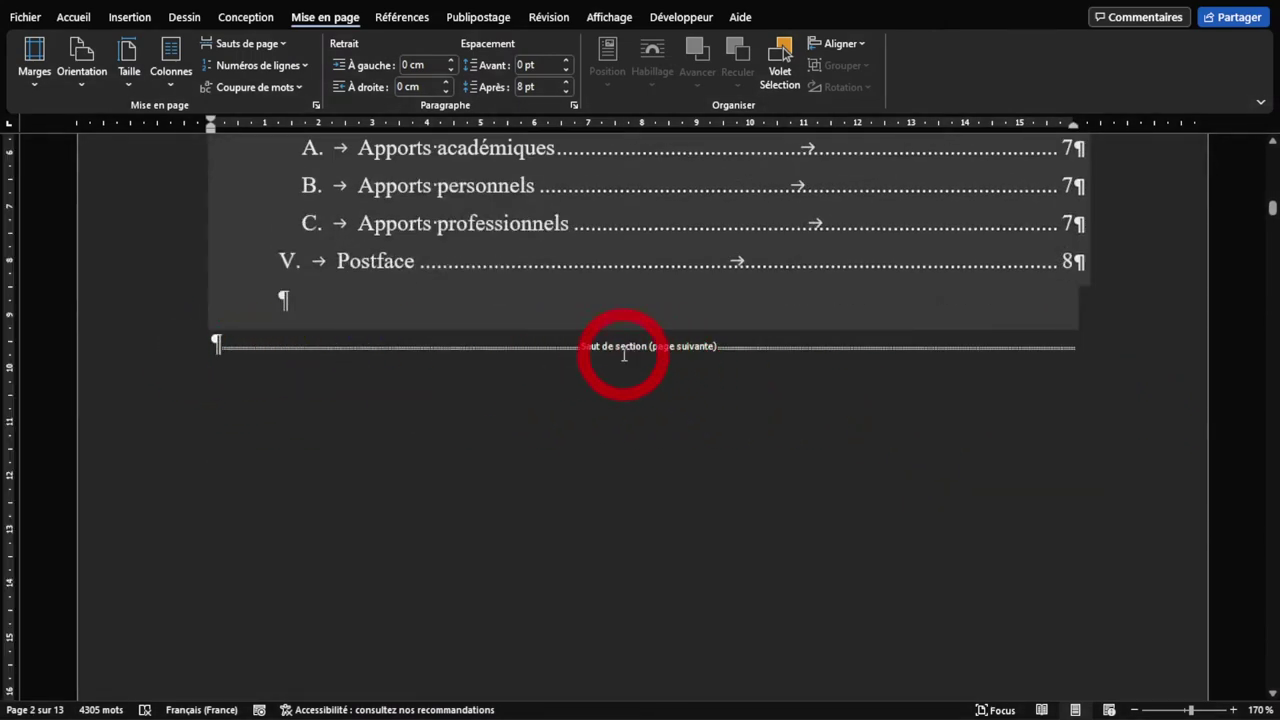
{"action": "scroll", "coordinate": [672, 380], "scroll_direction": "down", "scroll_amount": 6, "text": "ctrl"}
{"action": "scroll", "coordinate": [651, 380], "scroll_direction": "down", "scroll_amount": 5}
{"action": "scroll", "coordinate": [621, 330], "scroll_direction": "down", "scroll_amount": 3}
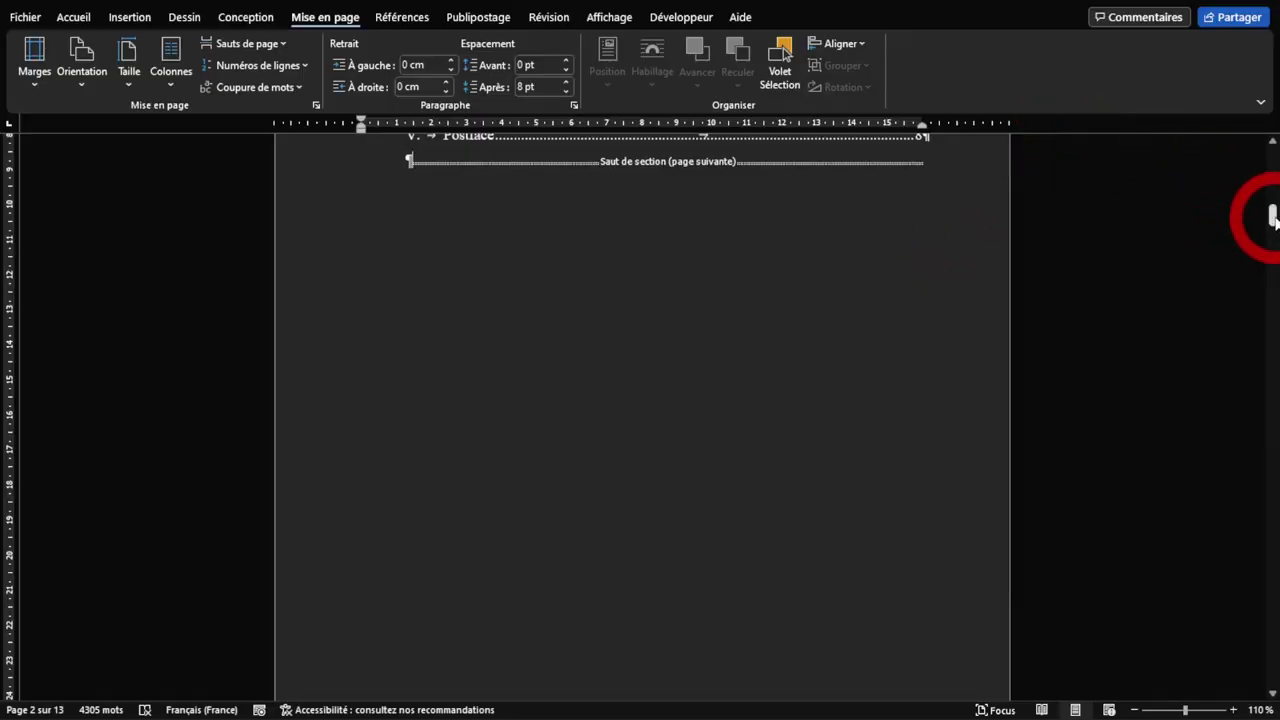
{"action": "left_click_drag", "start_coordinate": [1272, 215], "coordinate": [1271, 357]}
Step: Insert a next-page section break before 'B. Deuxième grande idée' and remove the empty line above it
{"action": "scroll", "coordinate": [725, 425], "scroll_direction": "down", "scroll_amount": 4, "text": "ctrl"}
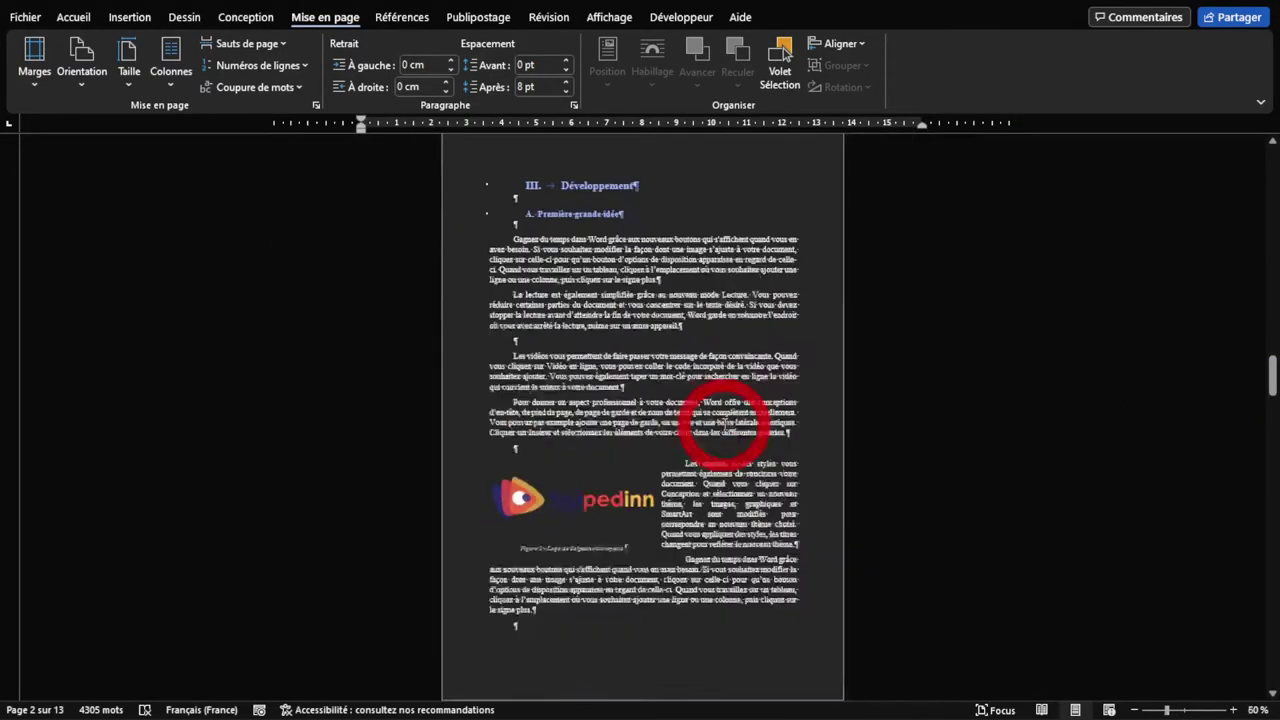
{"action": "scroll", "coordinate": [656, 457], "scroll_direction": "down", "scroll_amount": 3}
{"action": "scroll", "coordinate": [600, 445], "scroll_direction": "down", "scroll_amount": 3}
{"action": "scroll", "coordinate": [562, 425], "scroll_direction": "up", "scroll_amount": 3, "text": "ctrl"}
{"action": "scroll", "coordinate": [562, 425], "scroll_direction": "down", "scroll_amount": 4}
{"action": "scroll", "coordinate": [460, 315], "scroll_direction": "down", "scroll_amount": 1}
{"action": "left_click_drag", "start_coordinate": [459, 287], "coordinate": [481, 314]}
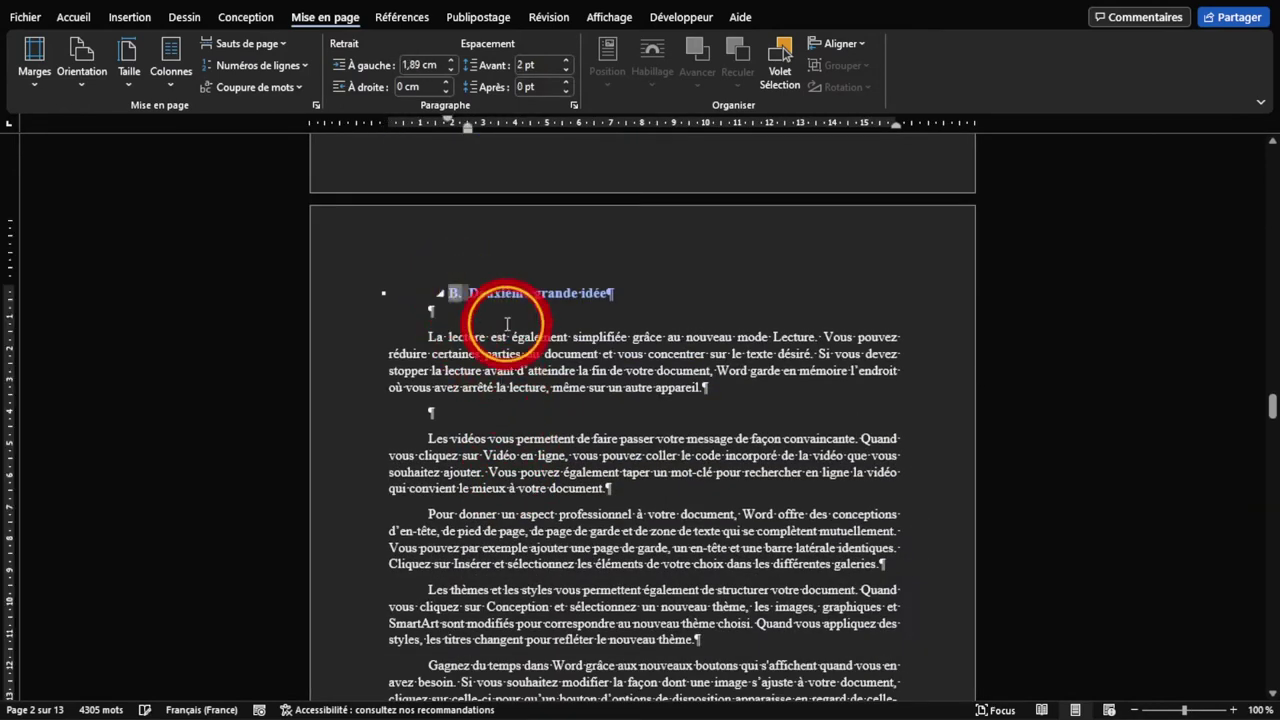
{"action": "scroll", "coordinate": [481, 314], "scroll_direction": "up", "scroll_amount": 3, "text": "ctrl"}
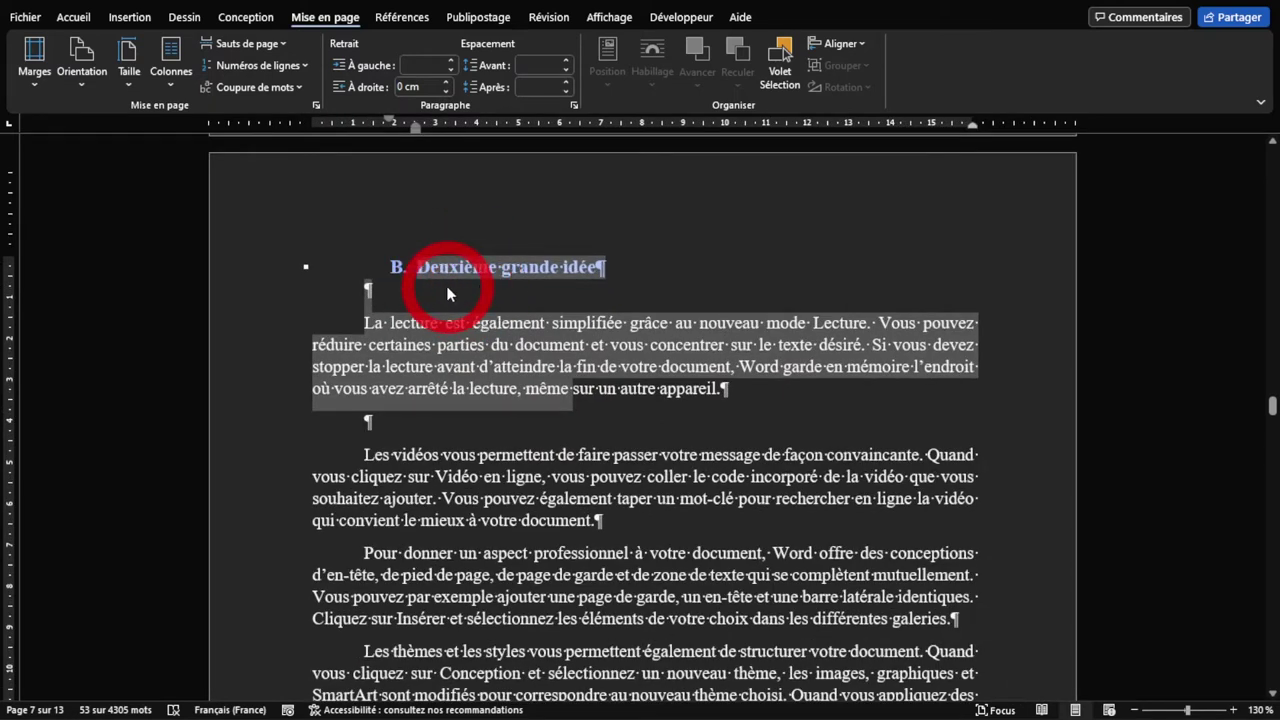
{"action": "scroll", "coordinate": [447, 294], "scroll_direction": "up", "scroll_amount": 5}
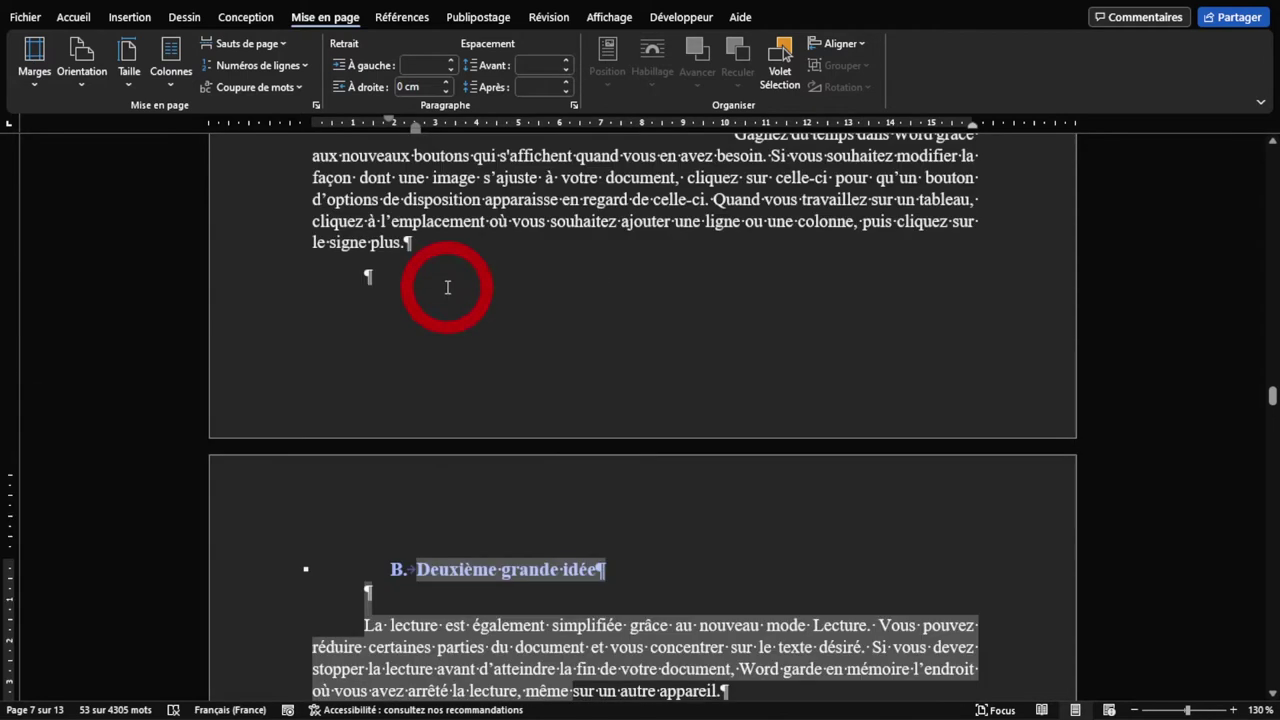
{"action": "left_click", "coordinate": [429, 560]}
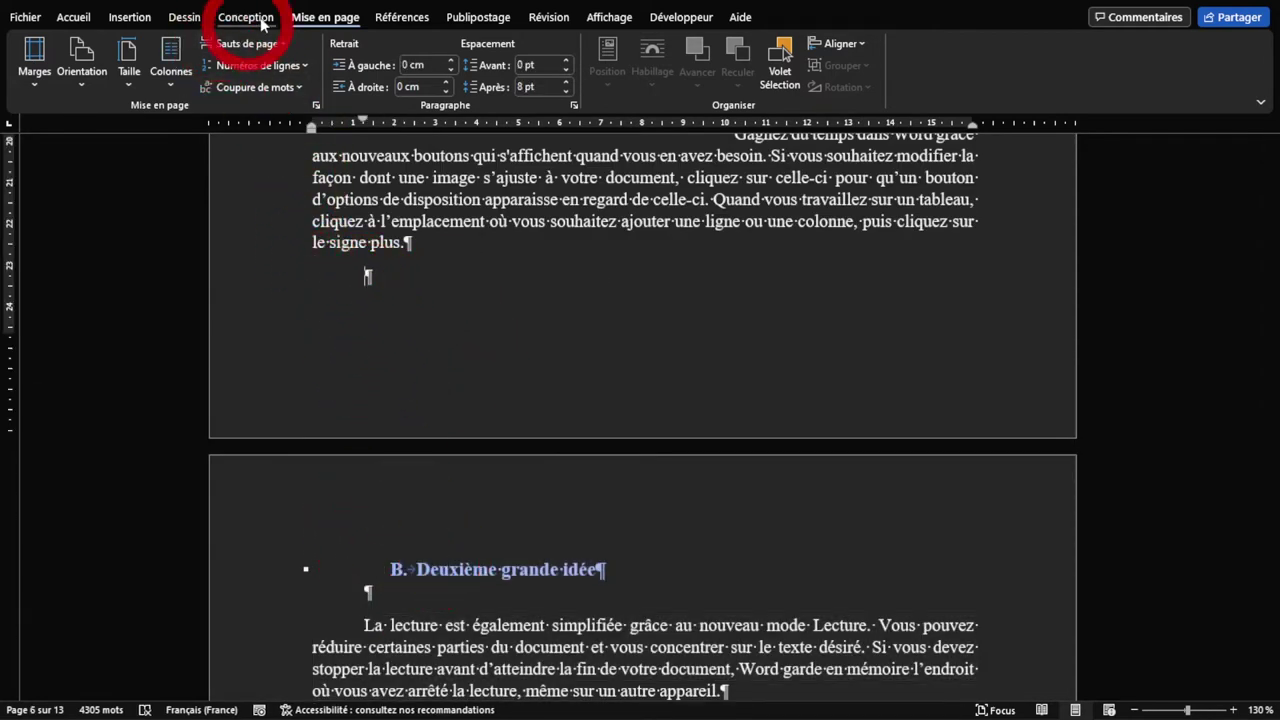
{"action": "left_click", "coordinate": [268, 46]}
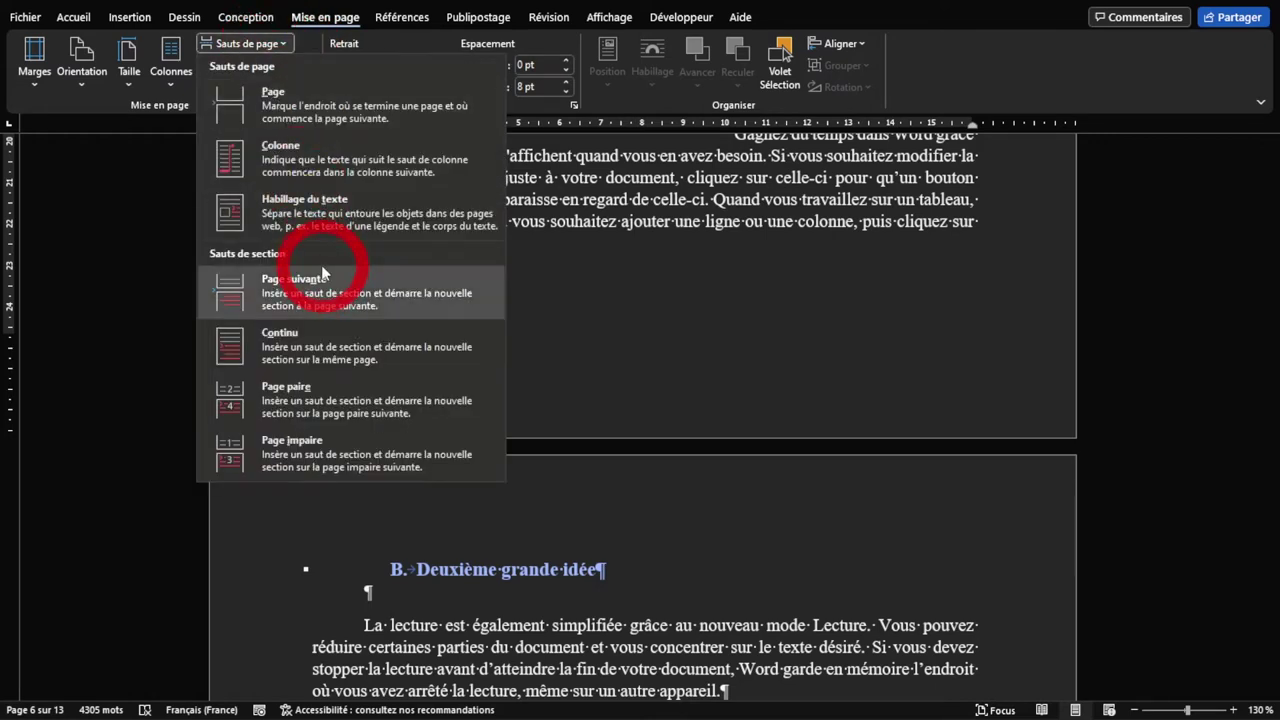
{"action": "left_click", "coordinate": [344, 276]}
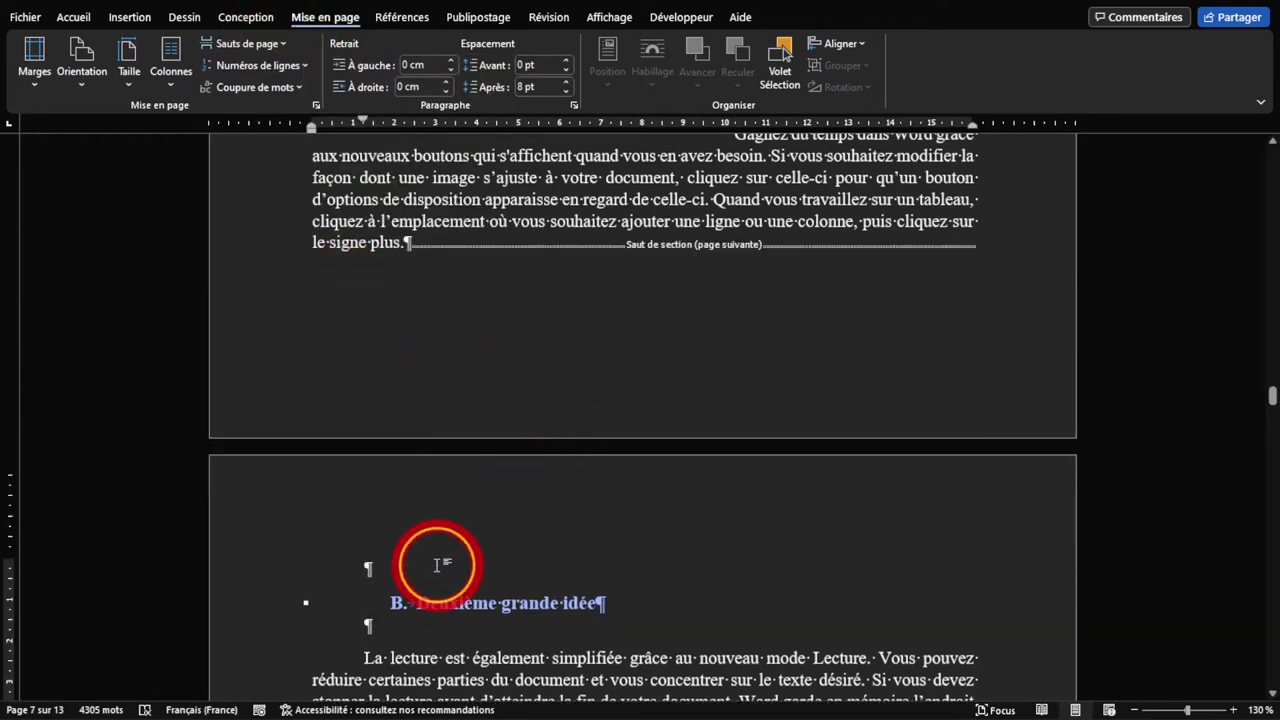
{"action": "scroll", "coordinate": [441, 565], "scroll_direction": "down", "scroll_amount": 1}
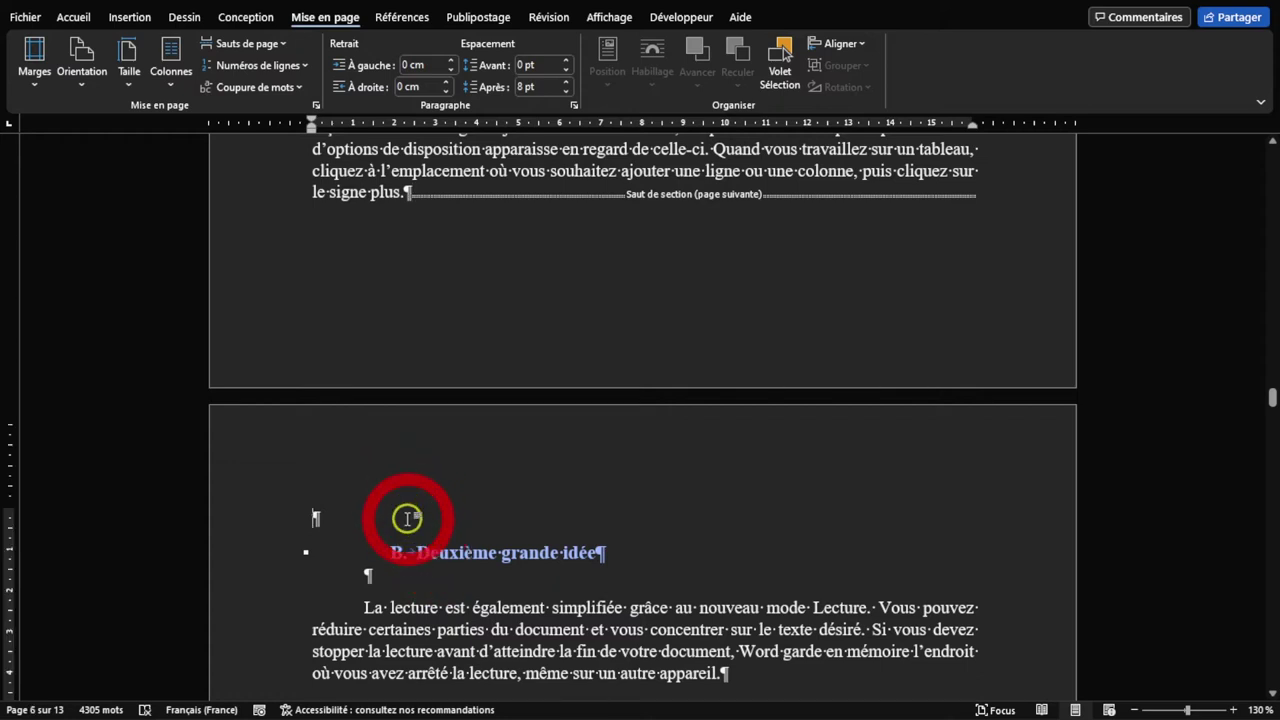
{"action": "key", "text": "Delete"}
Step: Insert a next-page section break on the empty line before heading C
{"action": "scroll", "coordinate": [395, 510], "scroll_direction": "down", "scroll_amount": 5}
{"action": "scroll", "coordinate": [480, 480], "scroll_direction": "down", "scroll_amount": 2}
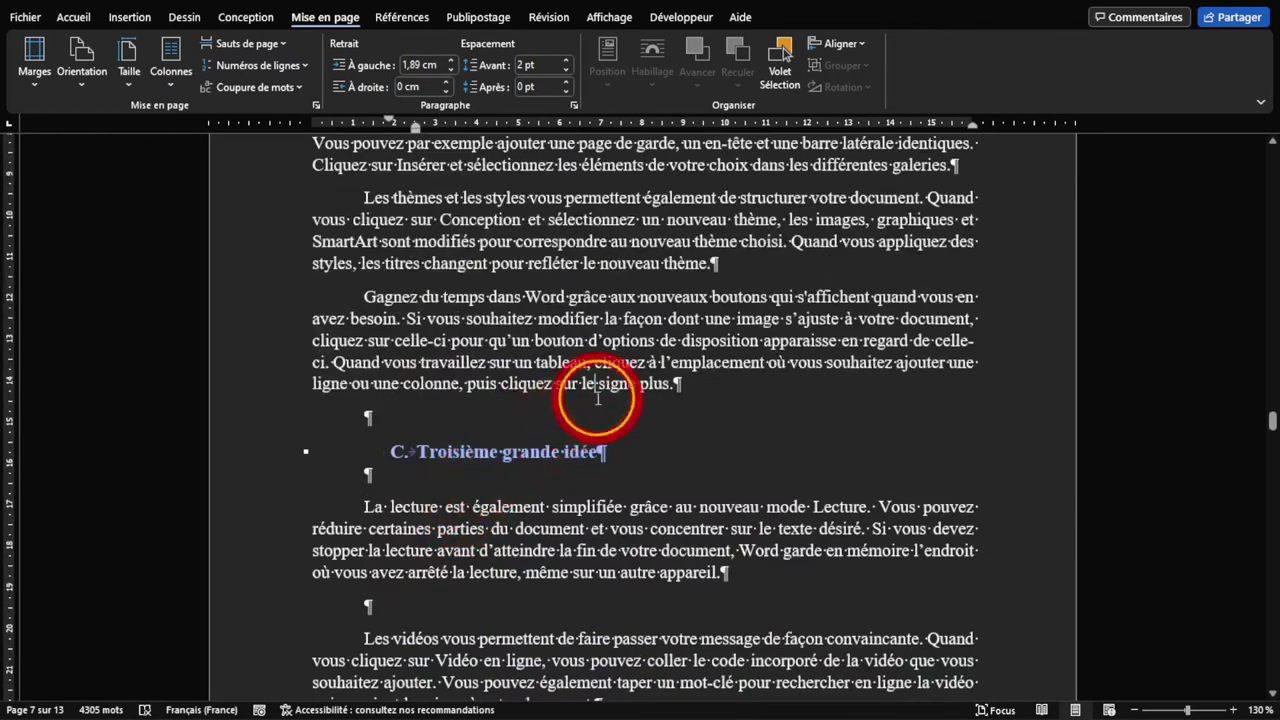
{"action": "left_click", "coordinate": [370, 428]}
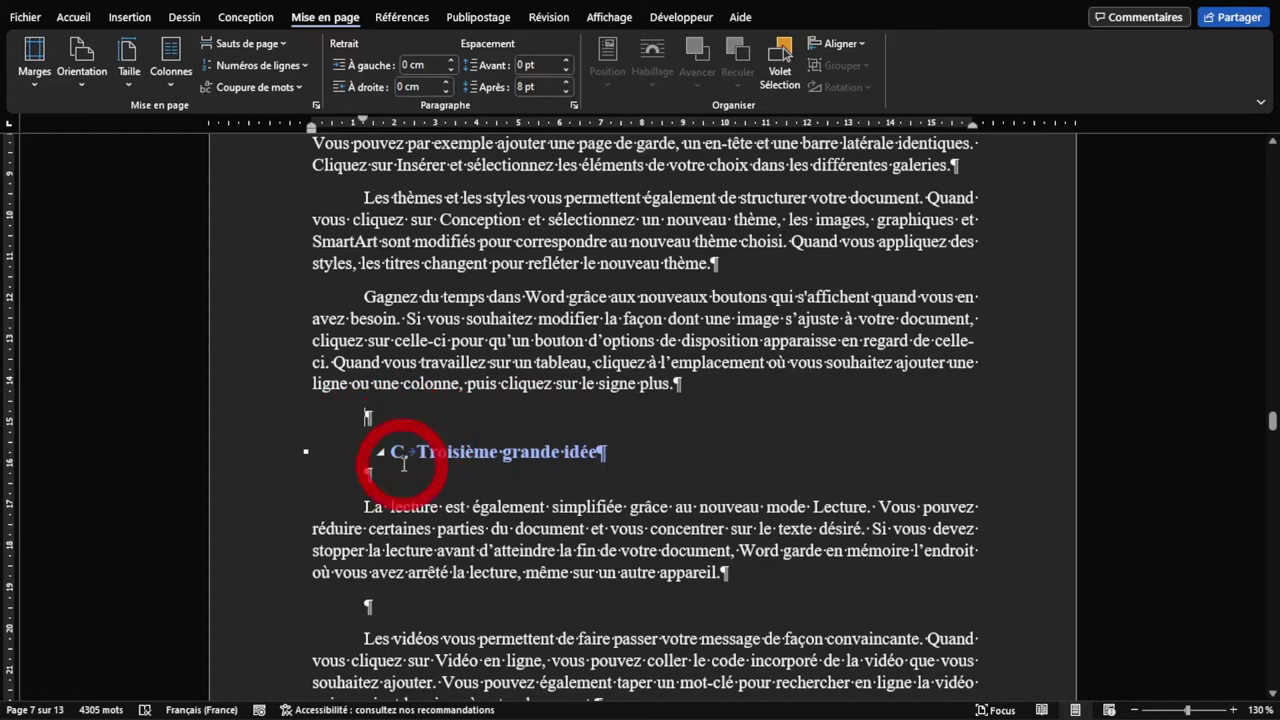
{"action": "left_click", "coordinate": [270, 46]}
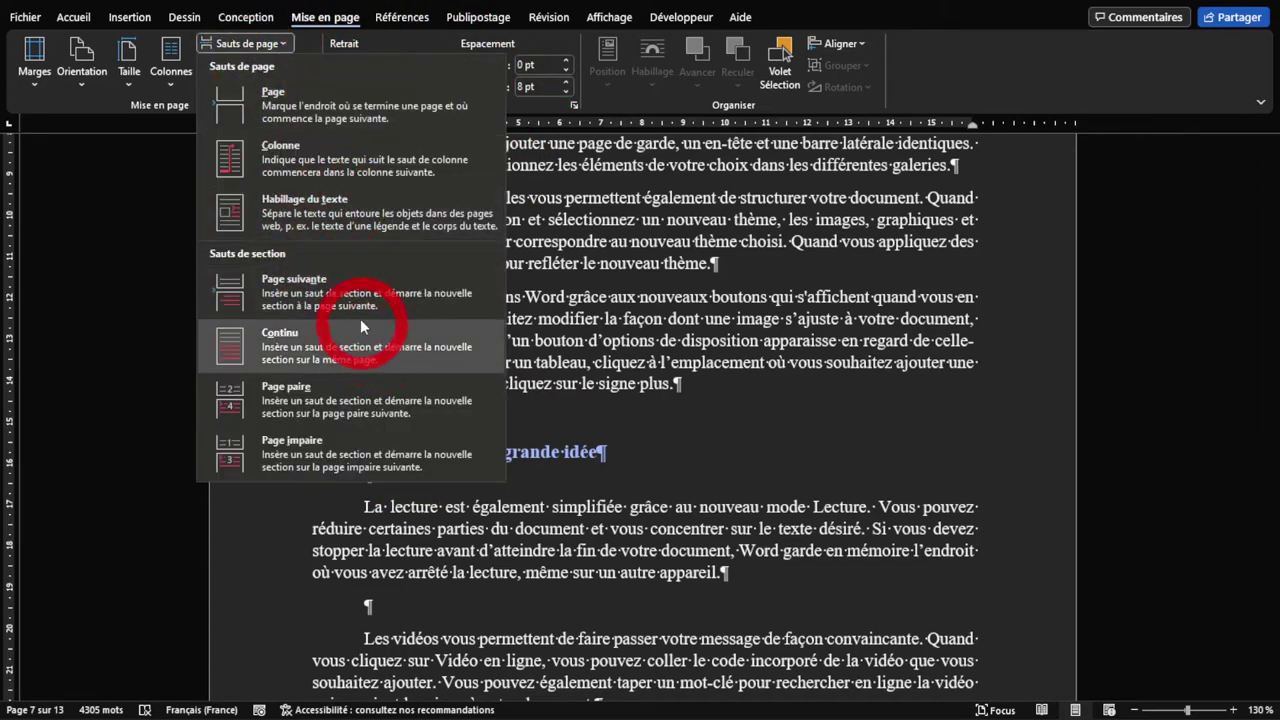
{"action": "left_click", "coordinate": [336, 292]}
Step: Check the end of page 6 and the section break before the Deuxième grande idée page
{"action": "scroll", "coordinate": [640, 400], "scroll_direction": "up", "scroll_amount": 3}
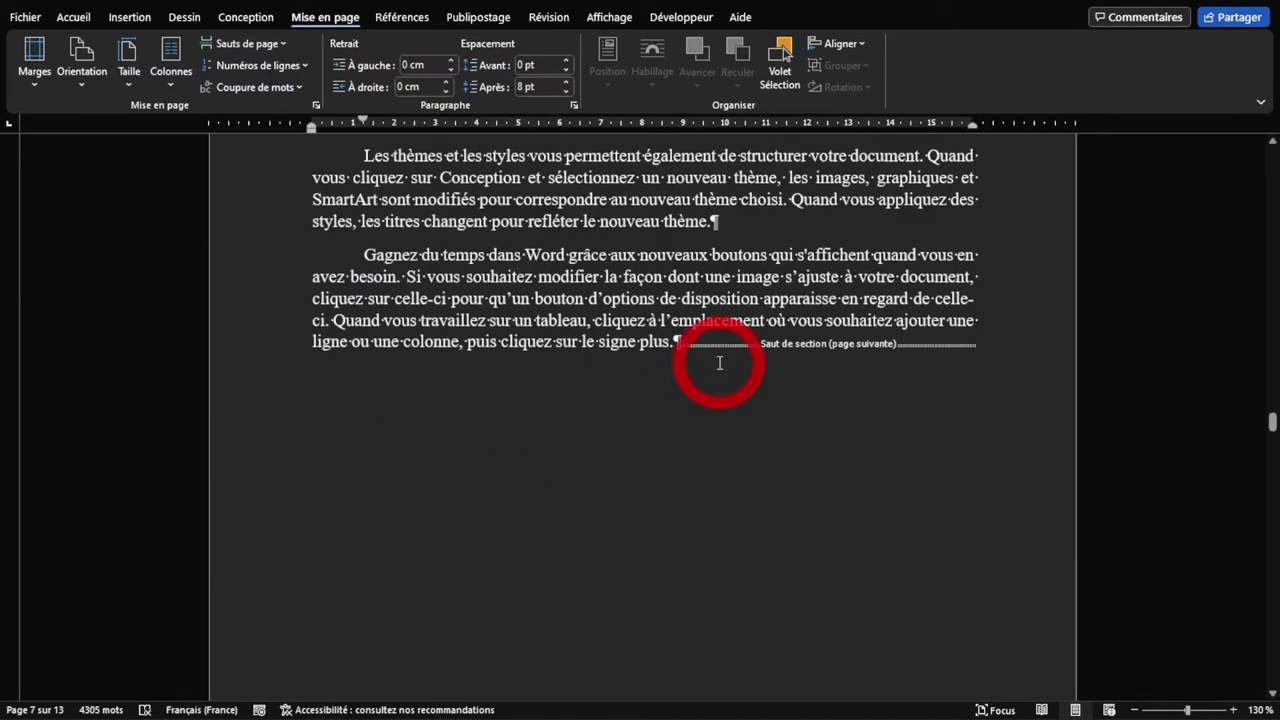
{"action": "scroll", "coordinate": [797, 357], "scroll_direction": "down", "scroll_amount": 3}
{"action": "scroll", "coordinate": [703, 332], "scroll_direction": "down", "scroll_amount": 3}
{"action": "scroll", "coordinate": [703, 332], "scroll_direction": "up", "scroll_amount": 1}
{"action": "scroll", "coordinate": [629, 337], "scroll_direction": "up", "scroll_amount": 1}
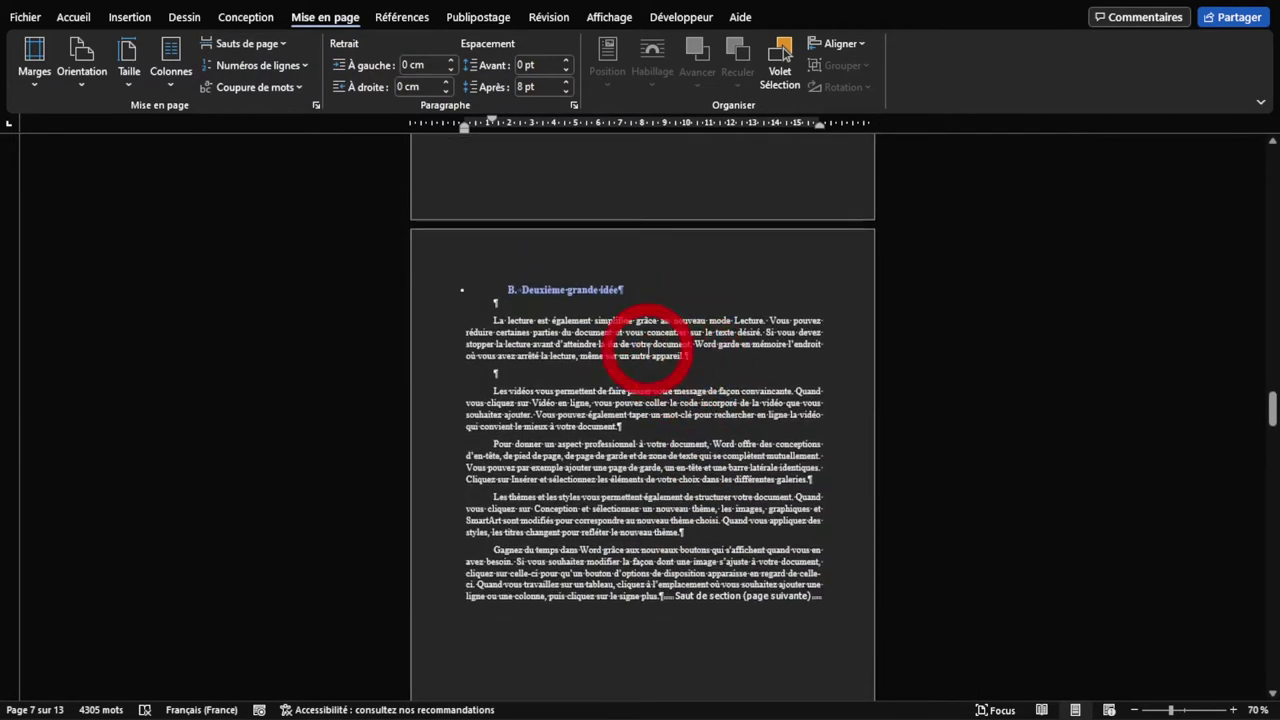
{"action": "scroll", "coordinate": [617, 310], "scroll_direction": "up", "scroll_amount": 2}
{"action": "left_click", "coordinate": [539, 379]}
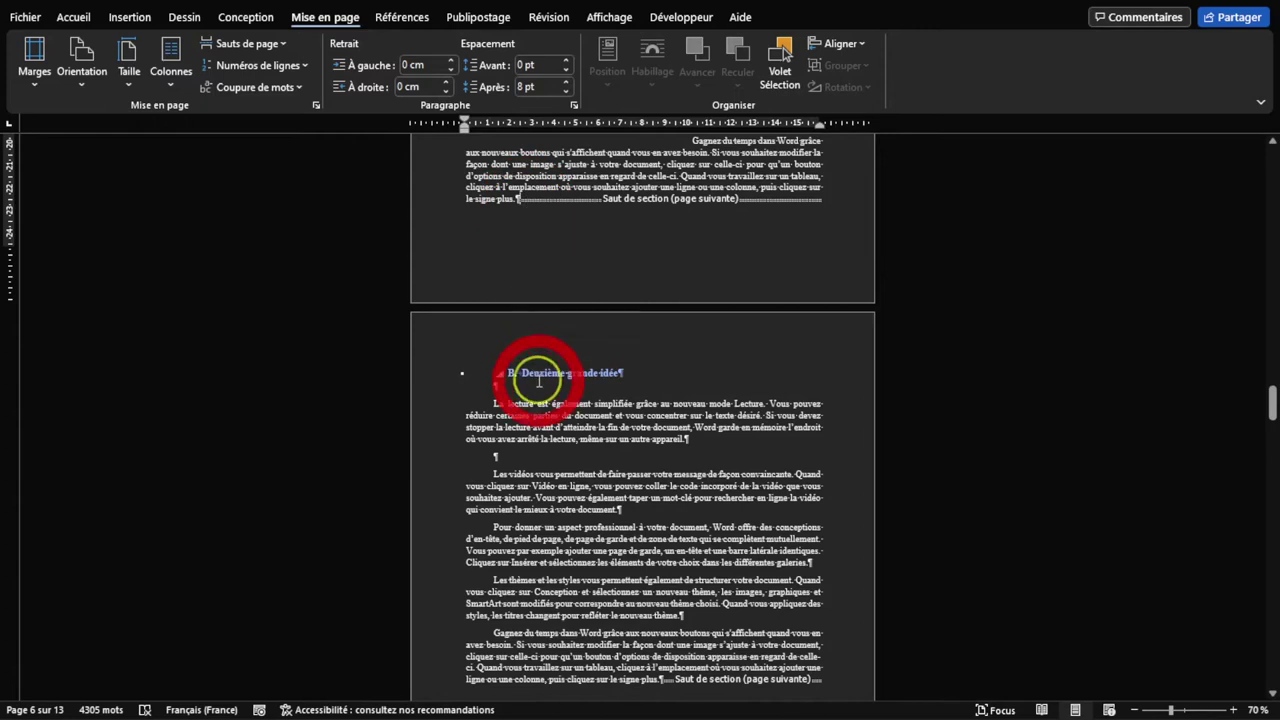
{"action": "left_click", "coordinate": [560, 320]}
{"action": "left_click_drag", "start_coordinate": [517, 195], "coordinate": [771, 203]}
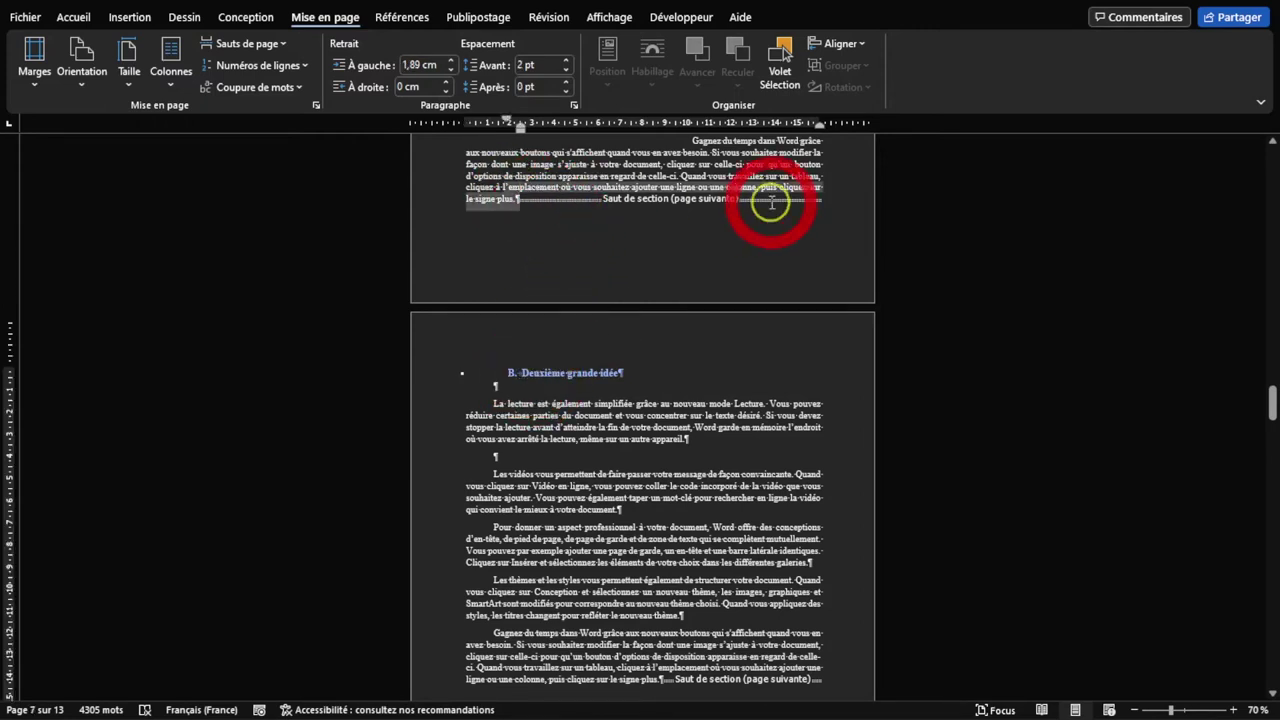
{"action": "left_click", "coordinate": [545, 216]}
{"action": "scroll", "coordinate": [560, 300], "scroll_direction": "down", "scroll_amount": 3}
{"action": "left_click", "coordinate": [588, 372]}
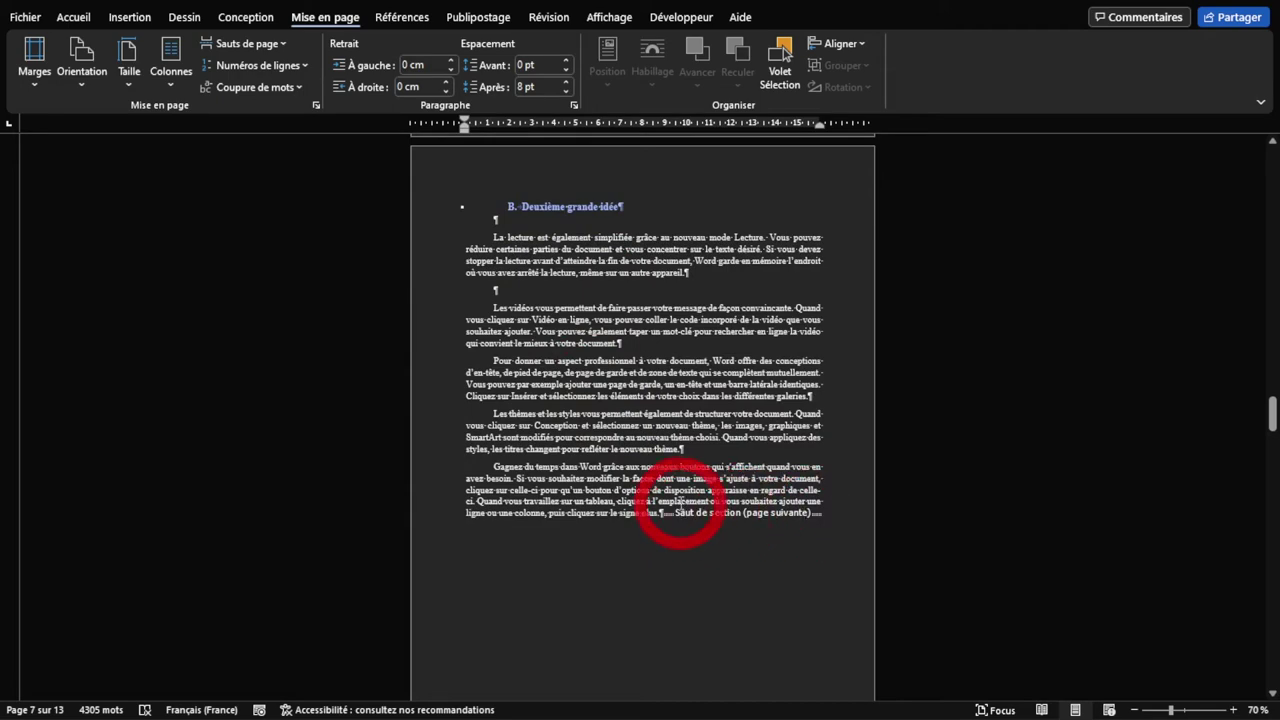
{"action": "left_click", "coordinate": [592, 342]}
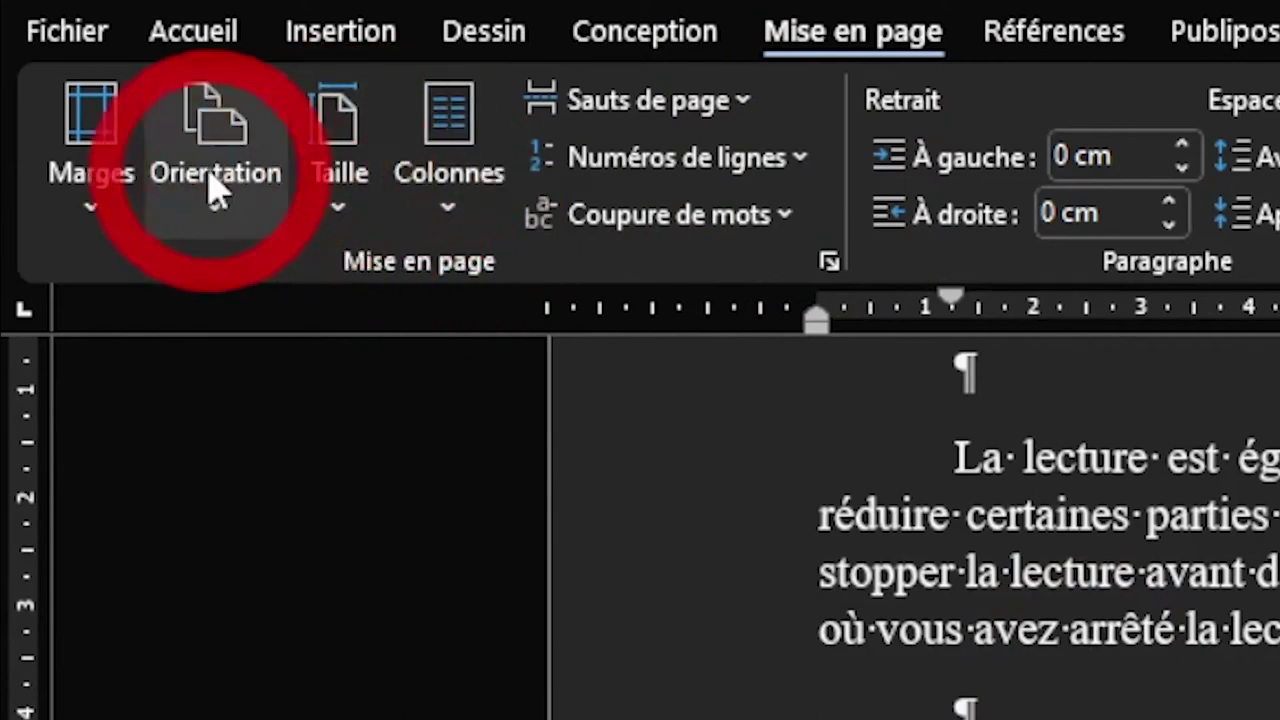
Step: Switch the 'B. Deuxième grande idée' section to landscape orientation
{"action": "left_click", "coordinate": [213, 186]}
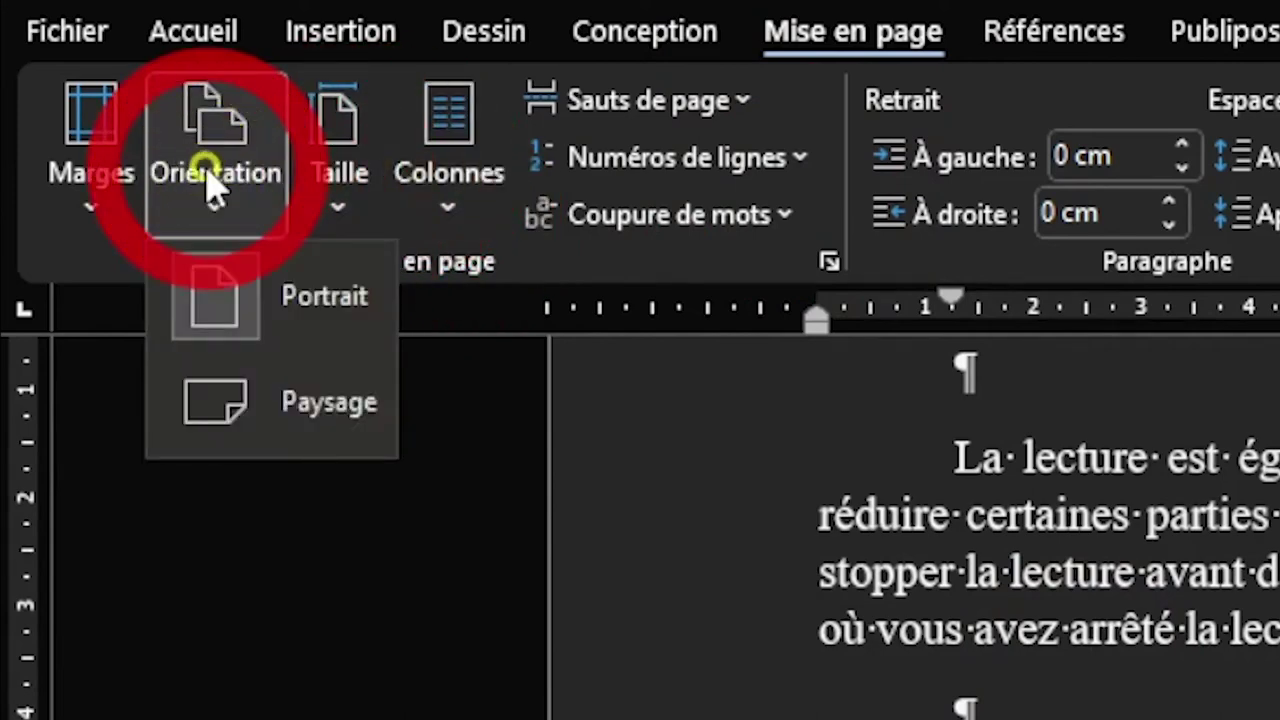
{"action": "left_click", "coordinate": [309, 378]}
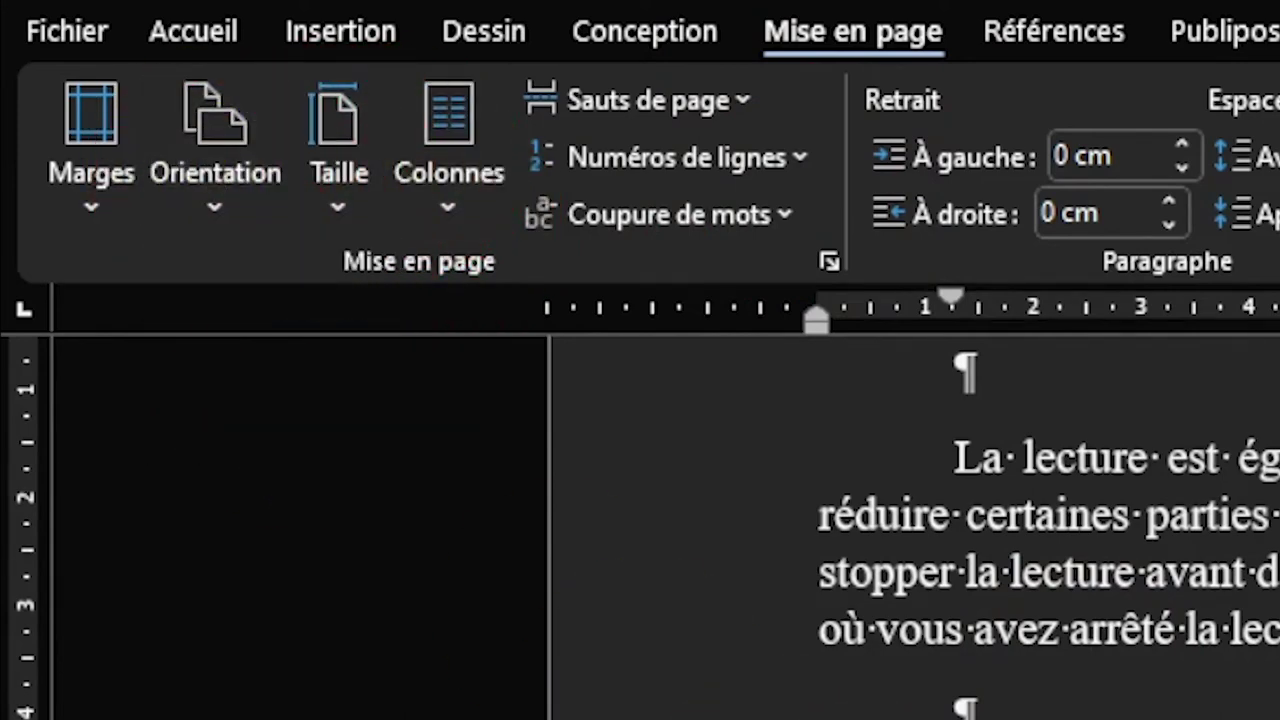
{"action": "scroll", "coordinate": [560, 340], "scroll_direction": "down", "scroll_amount": 5}
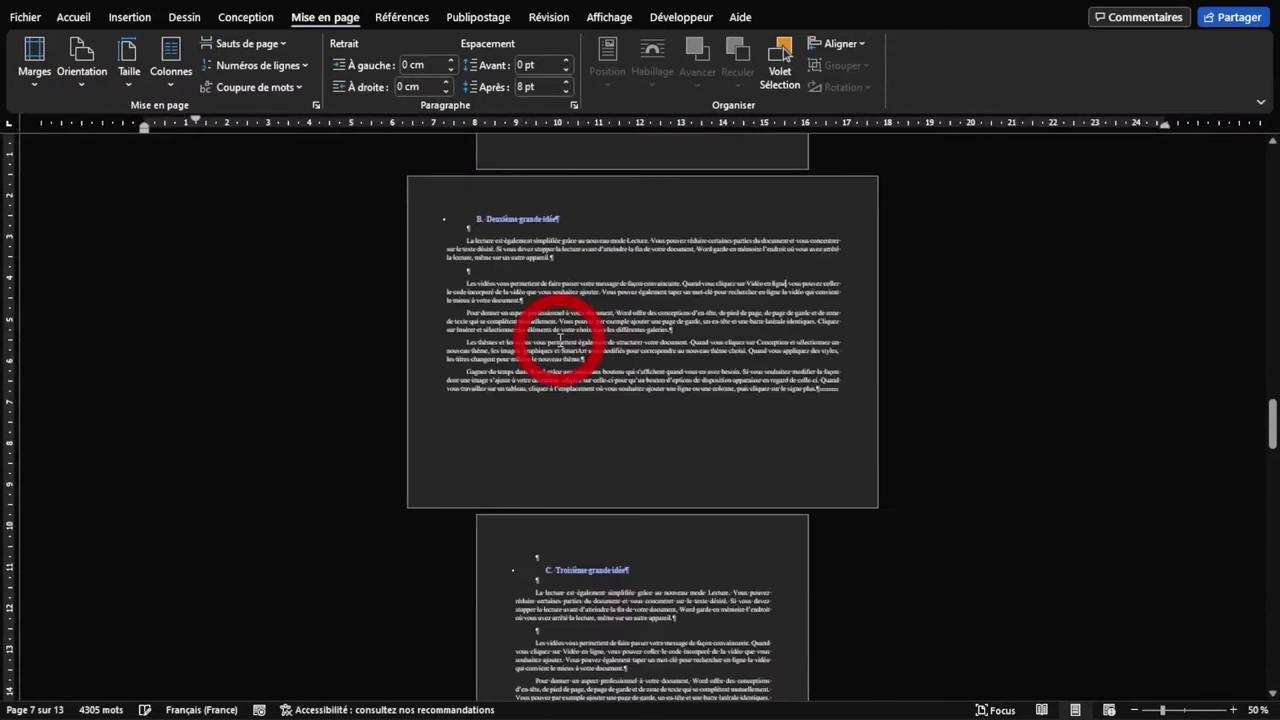
{"action": "scroll", "coordinate": [560, 340], "scroll_direction": "down", "scroll_amount": 3}
{"action": "scroll", "coordinate": [569, 326], "scroll_direction": "down", "scroll_amount": 1}
Step: Delete the body paragraphs under the B heading, leaving only the heading
{"action": "scroll", "coordinate": [636, 291], "scroll_direction": "up", "scroll_amount": 2}
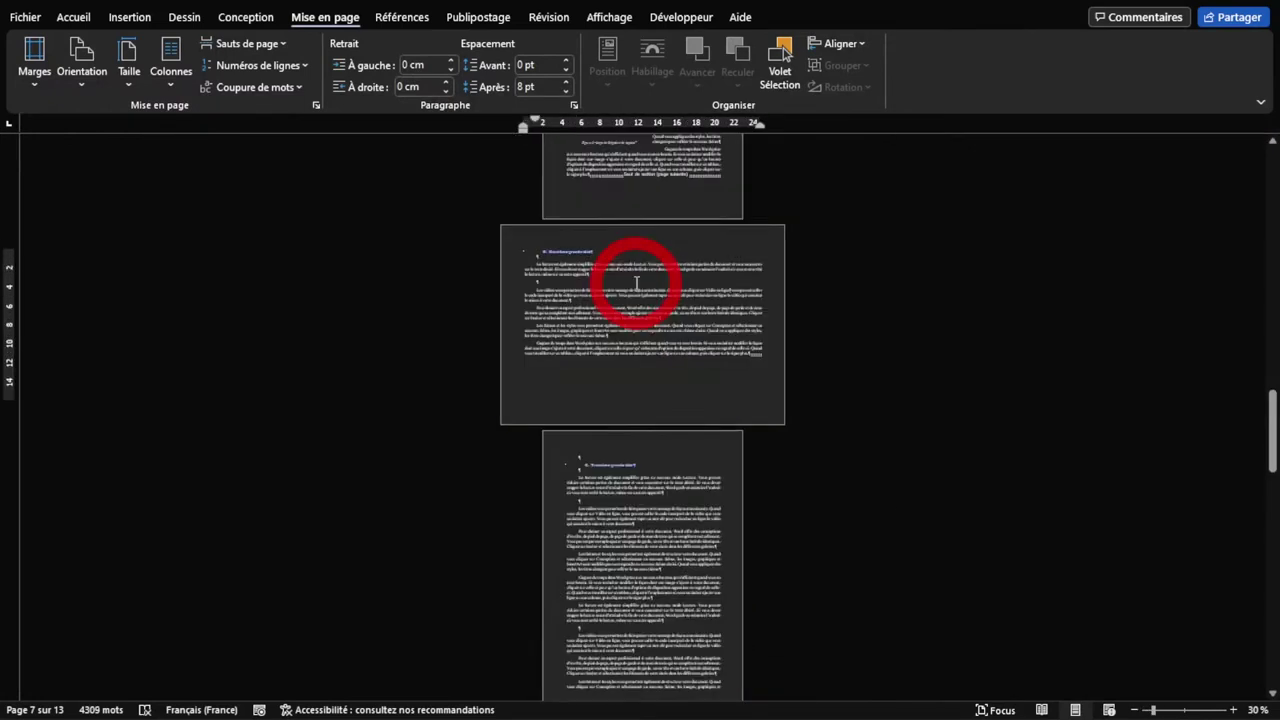
{"action": "scroll", "coordinate": [640, 286], "scroll_direction": "up", "scroll_amount": 1}
{"action": "scroll", "coordinate": [640, 280], "scroll_direction": "up", "scroll_amount": 1}
{"action": "scroll", "coordinate": [658, 230], "scroll_direction": "down", "scroll_amount": 1}
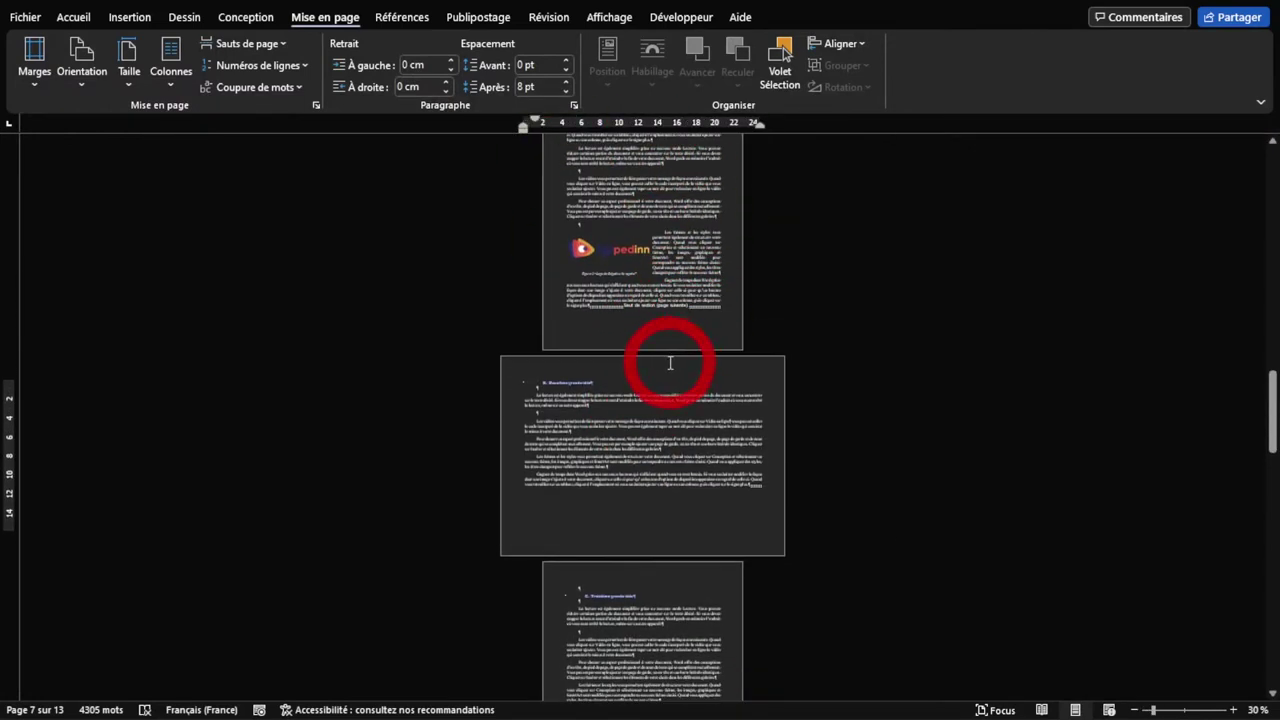
{"action": "scroll", "coordinate": [602, 464], "scroll_direction": "up", "scroll_amount": 6}
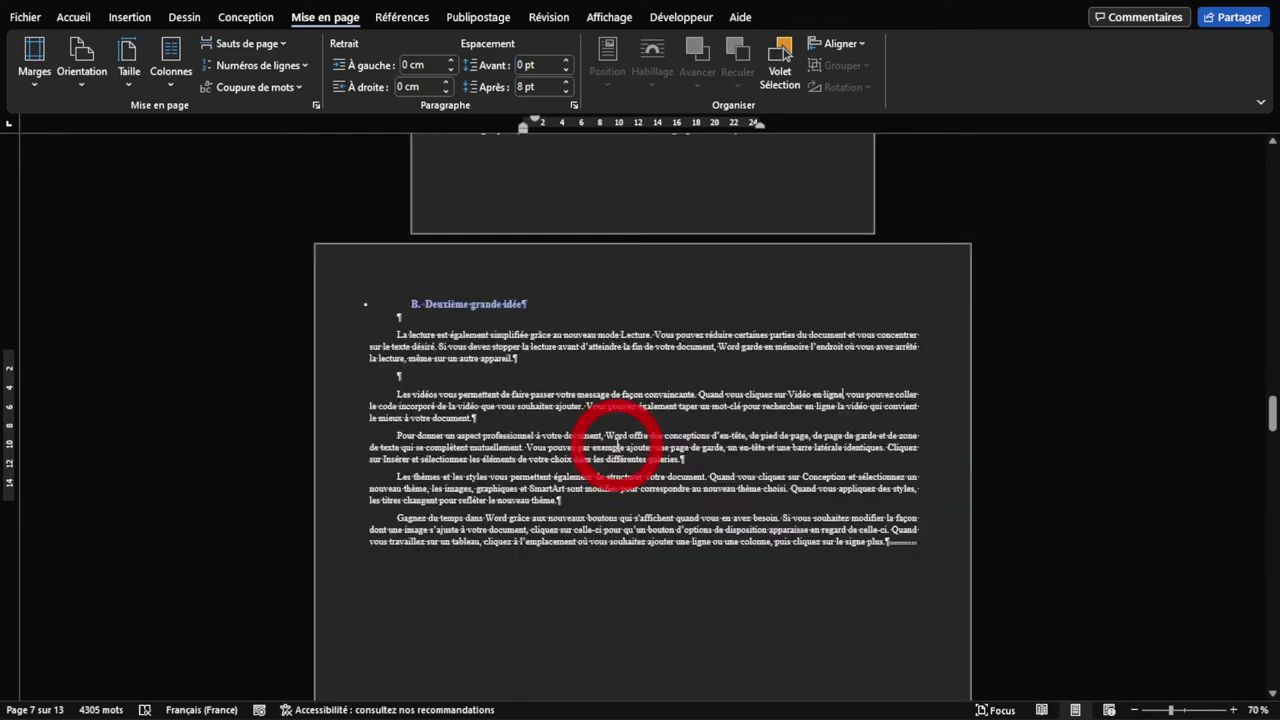
{"action": "scroll", "coordinate": [640, 460], "scroll_direction": "up", "scroll_amount": 1}
{"action": "scroll", "coordinate": [660, 425], "scroll_direction": "down", "scroll_amount": 1}
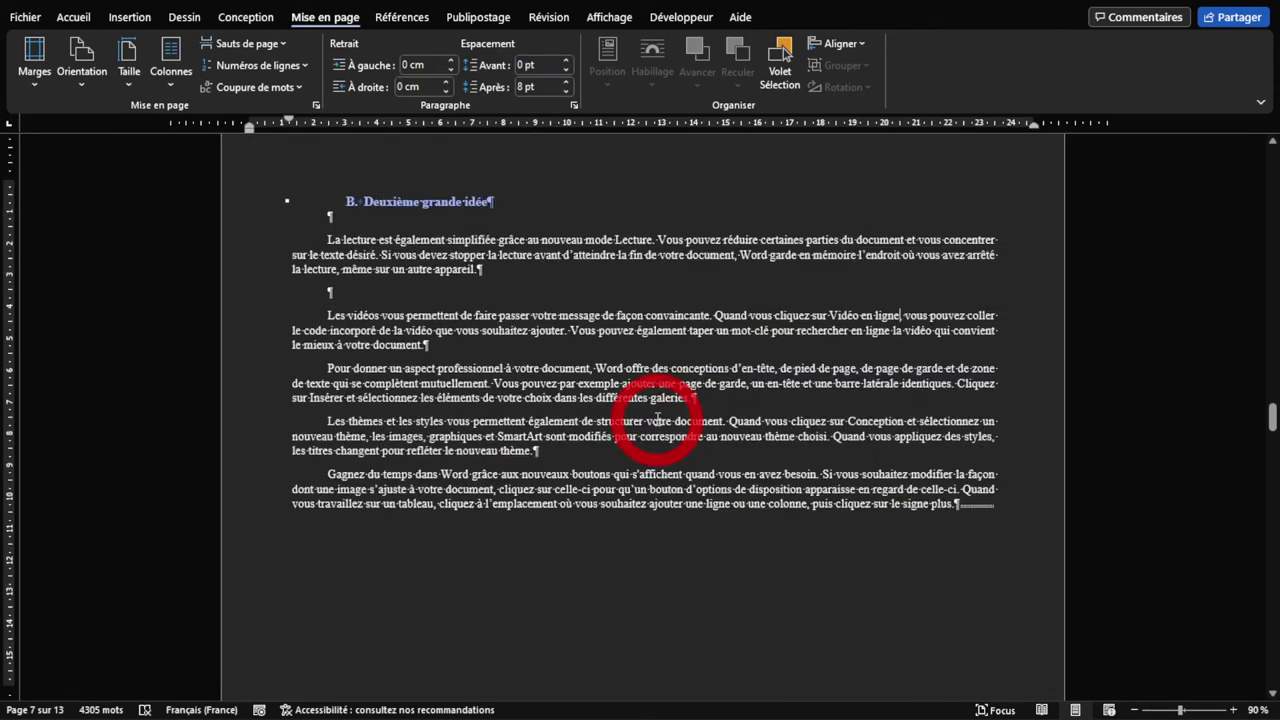
{"action": "scroll", "coordinate": [643, 423], "scroll_direction": "down", "scroll_amount": 2}
{"action": "left_click_drag", "start_coordinate": [352, 248], "coordinate": [912, 484]}
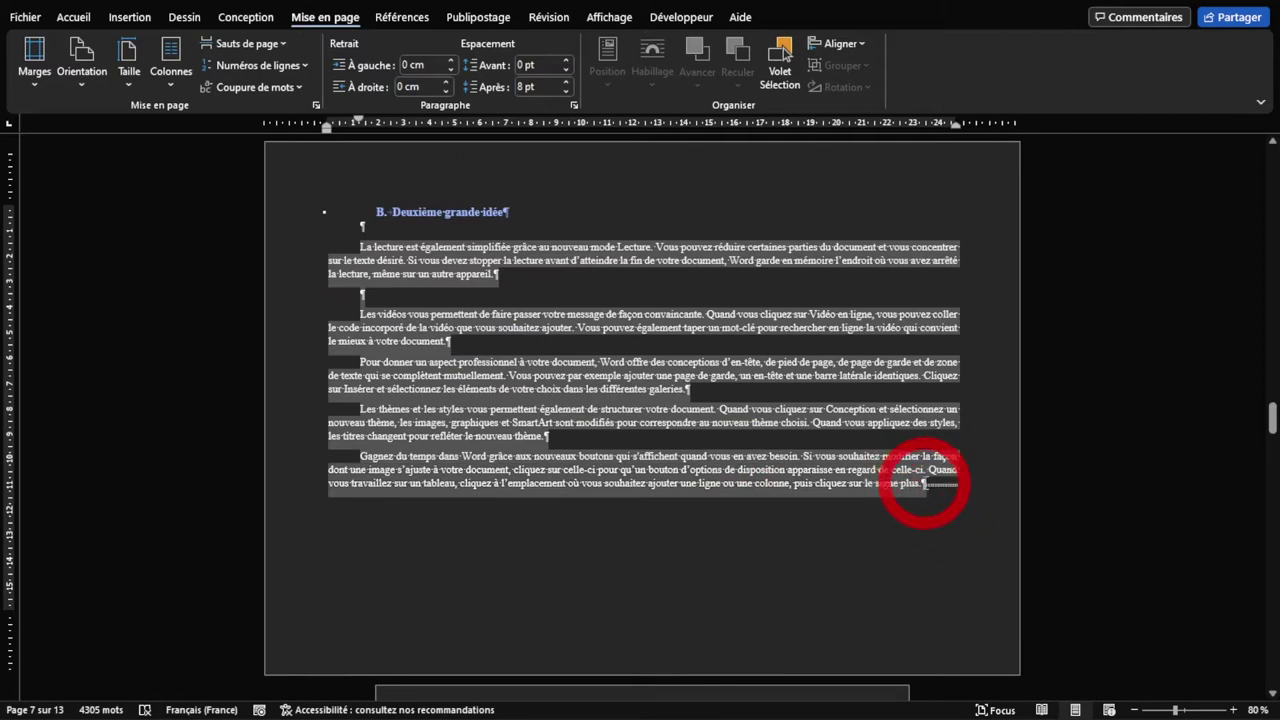
{"action": "key", "text": "Delete"}
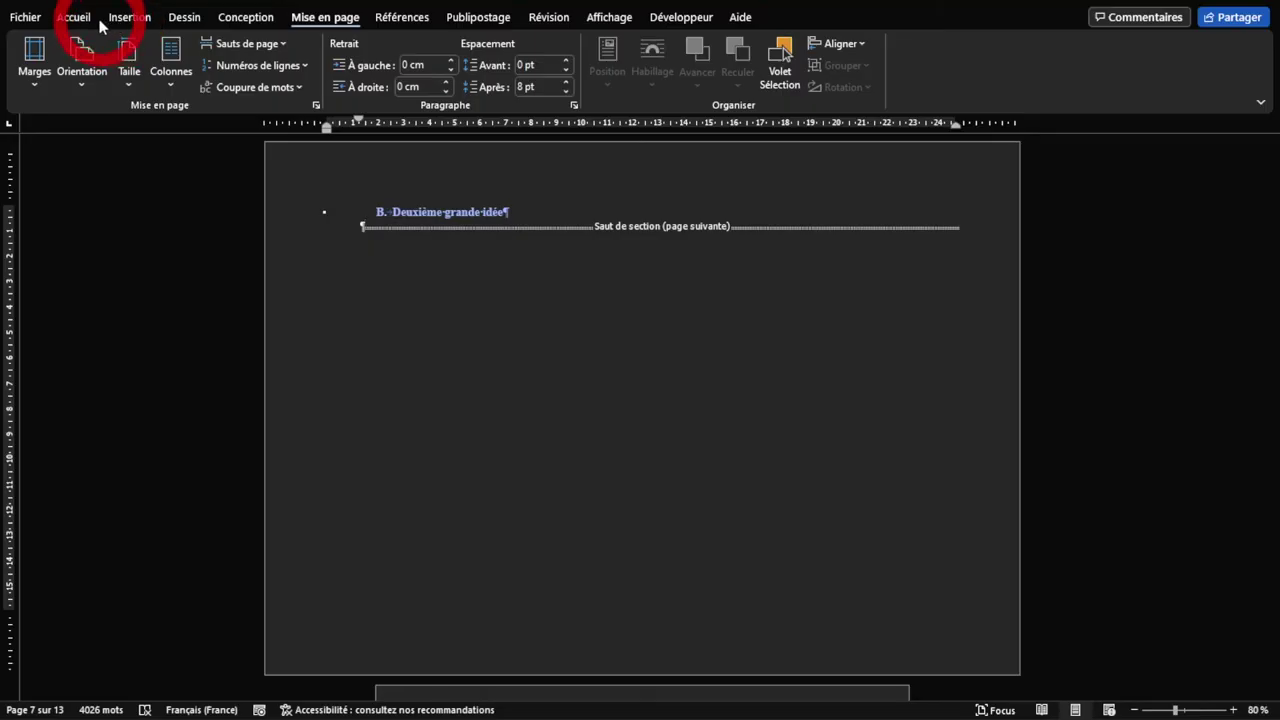
Step: Insert a Hiérarchie > Organigramme SmartArt under the B heading and enlarge it on the page
{"action": "left_click", "coordinate": [75, 17]}
{"action": "left_click", "coordinate": [129, 17]}
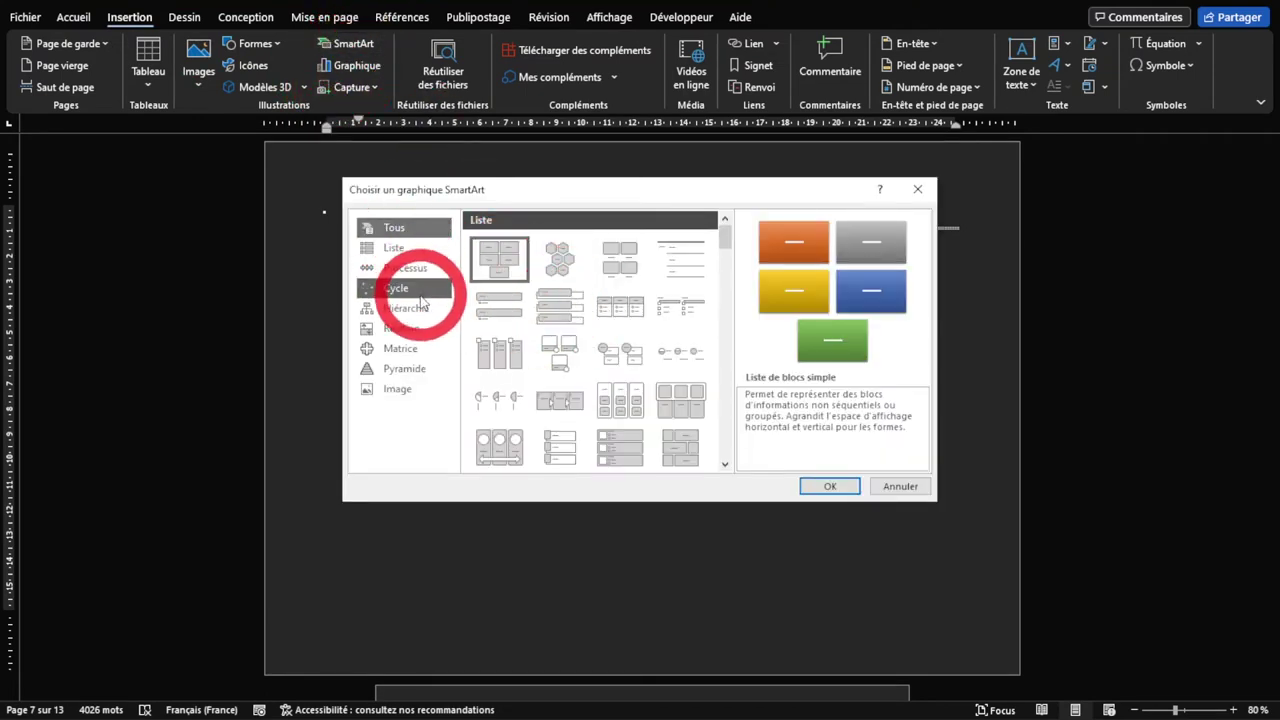
{"action": "left_click", "coordinate": [400, 308]}
{"action": "left_click", "coordinate": [500, 238]}
{"action": "left_click", "coordinate": [895, 487]}
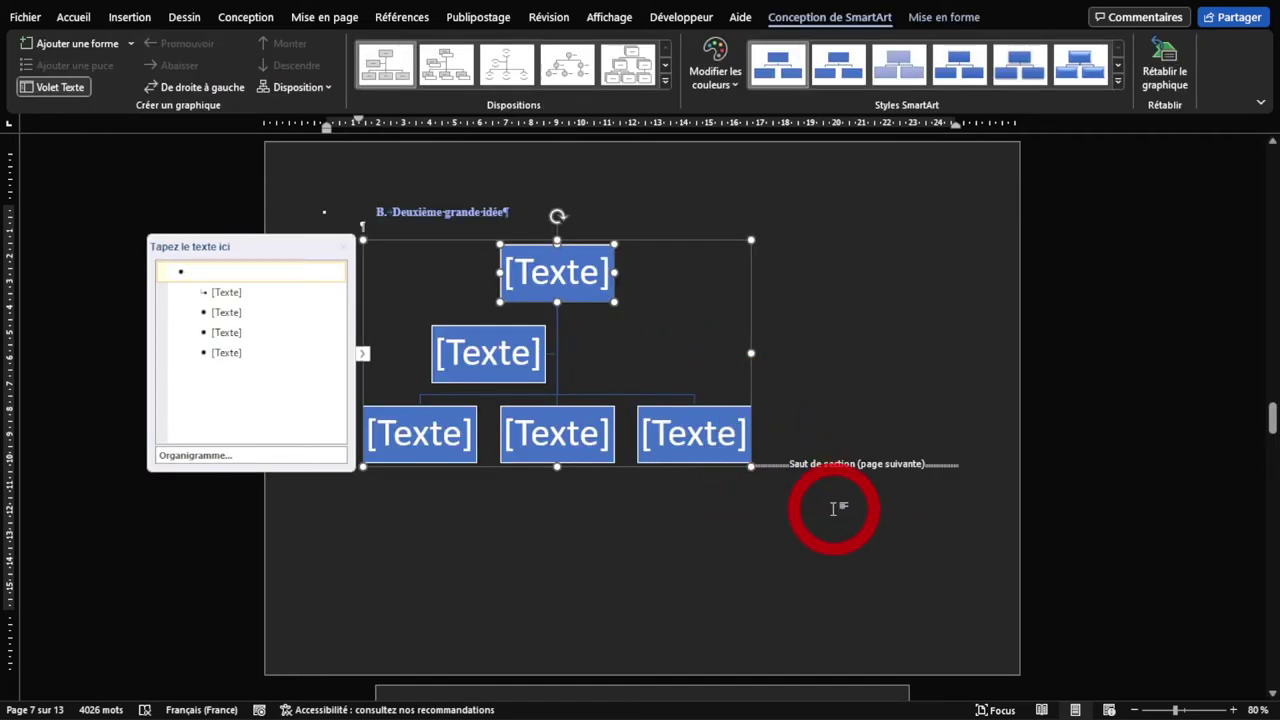
{"action": "left_click_drag", "start_coordinate": [764, 476], "coordinate": [903, 546]}
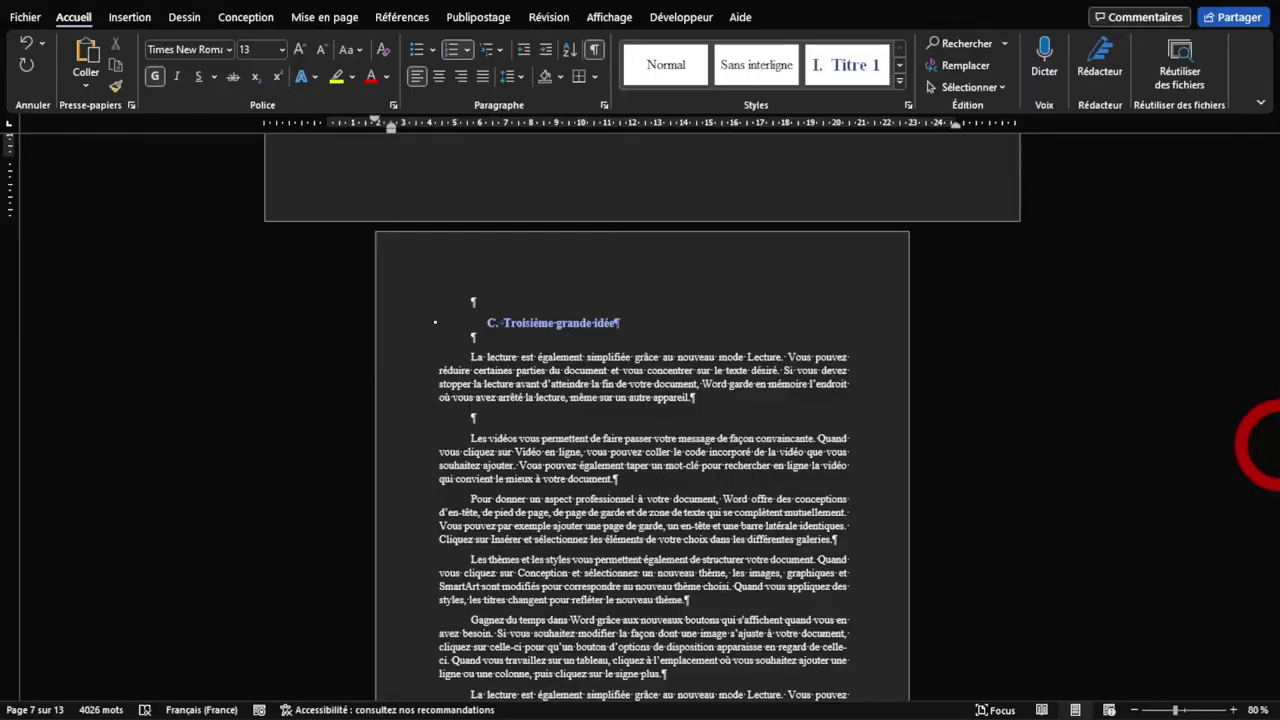
Step: Return to the top of the document and enter the page 1 footer for editing
{"action": "left_click_drag", "start_coordinate": [1266, 430], "coordinate": [1243, 118]}
{"action": "scroll", "coordinate": [948, 304], "scroll_direction": "down", "scroll_amount": 5}
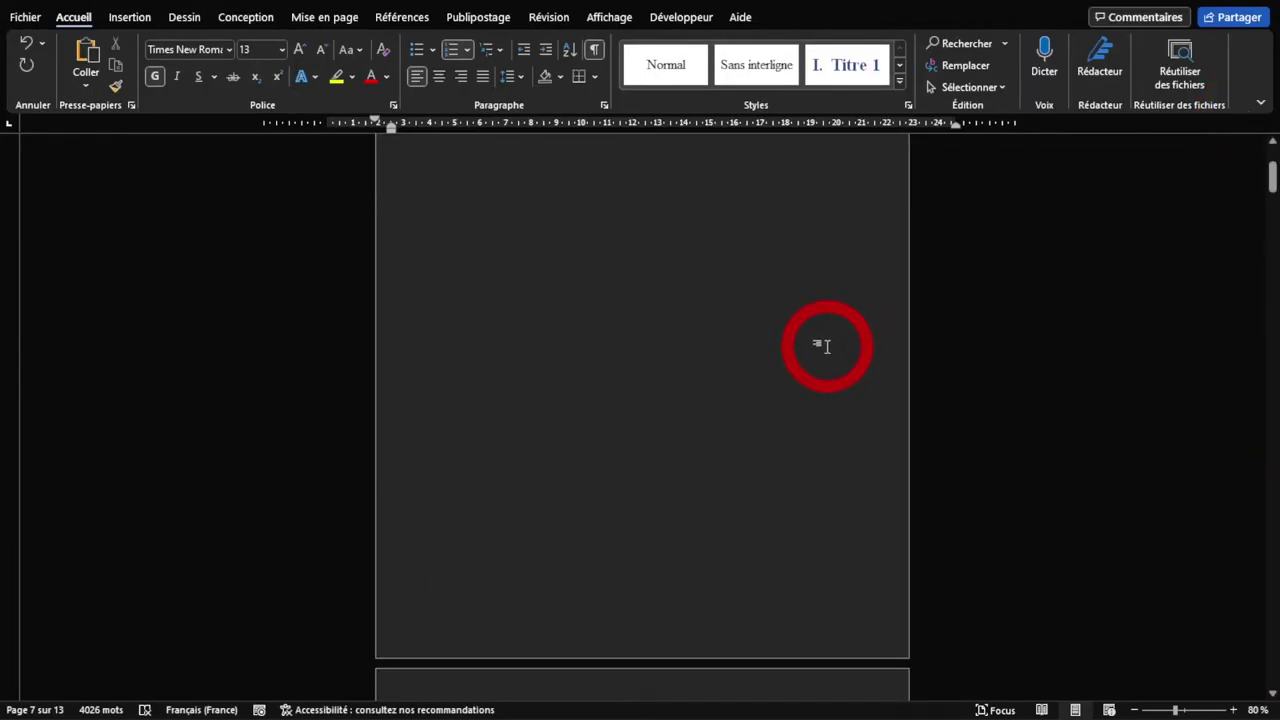
{"action": "scroll", "coordinate": [748, 434], "scroll_direction": "down", "scroll_amount": 3}
{"action": "scroll", "coordinate": [599, 472], "scroll_direction": "up", "scroll_amount": 5, "text": "ctrl"}
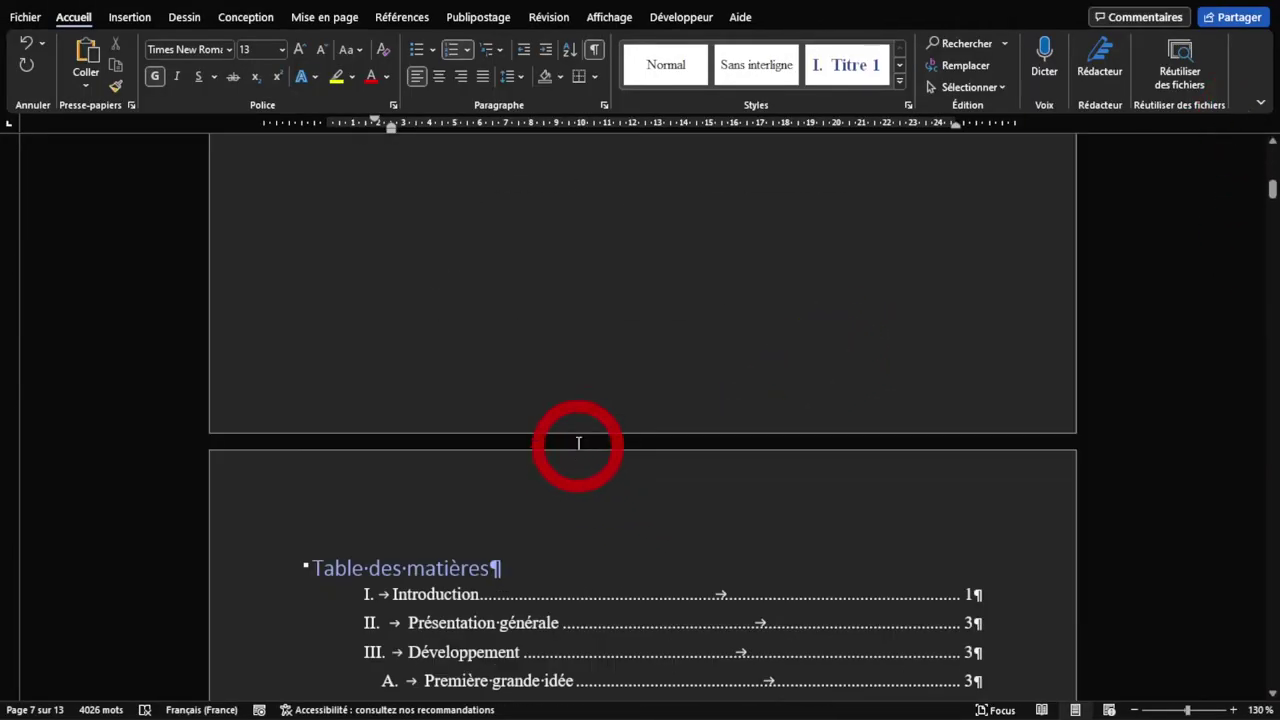
{"action": "scroll", "coordinate": [577, 449], "scroll_direction": "up", "scroll_amount": 1, "text": "ctrl"}
{"action": "scroll", "coordinate": [630, 346], "scroll_direction": "up", "scroll_amount": 3, "text": "ctrl"}
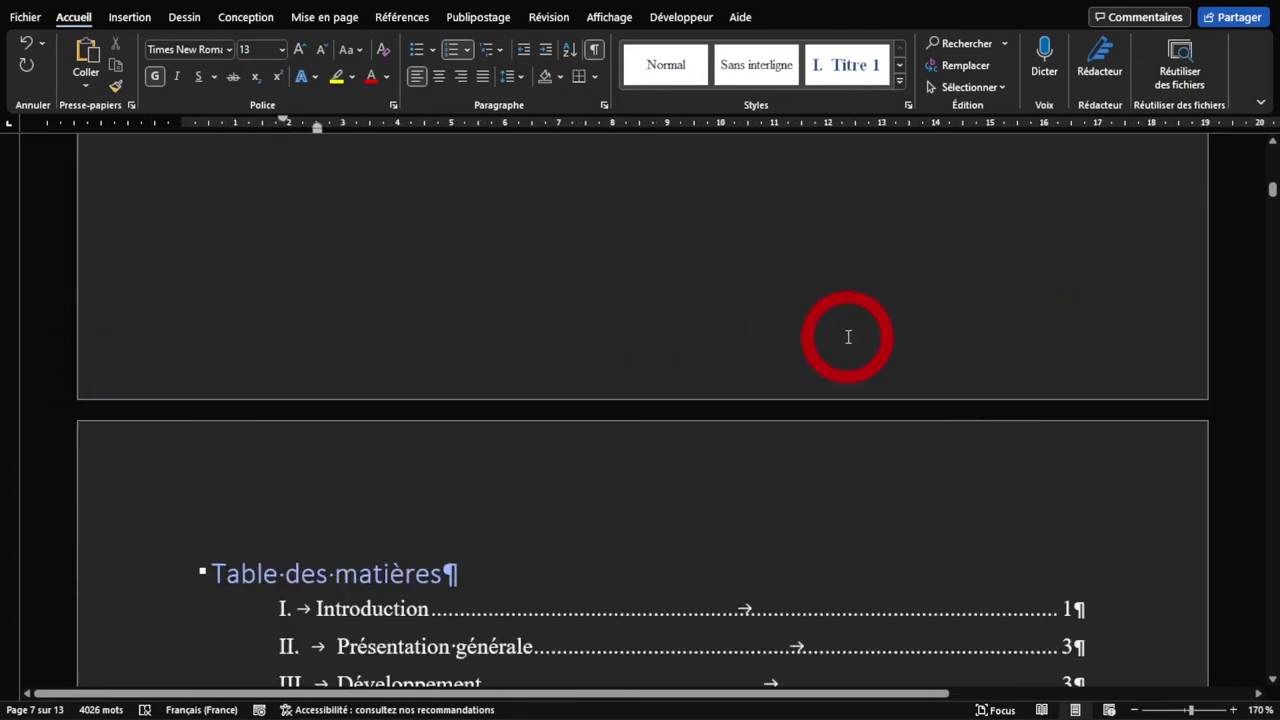
{"action": "double_click", "coordinate": [656, 352]}
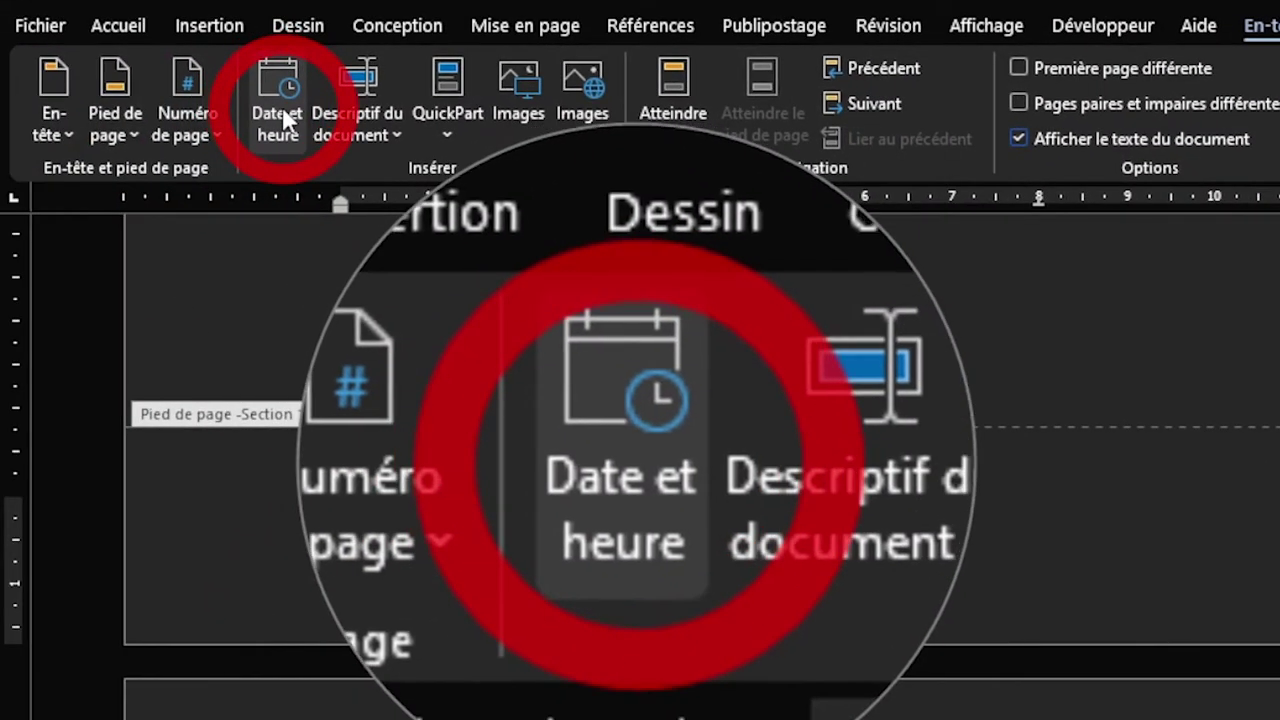
Step: Insert the Page field into the Section 1 footer through the Champ dialog
{"action": "left_click", "coordinate": [287, 118]}
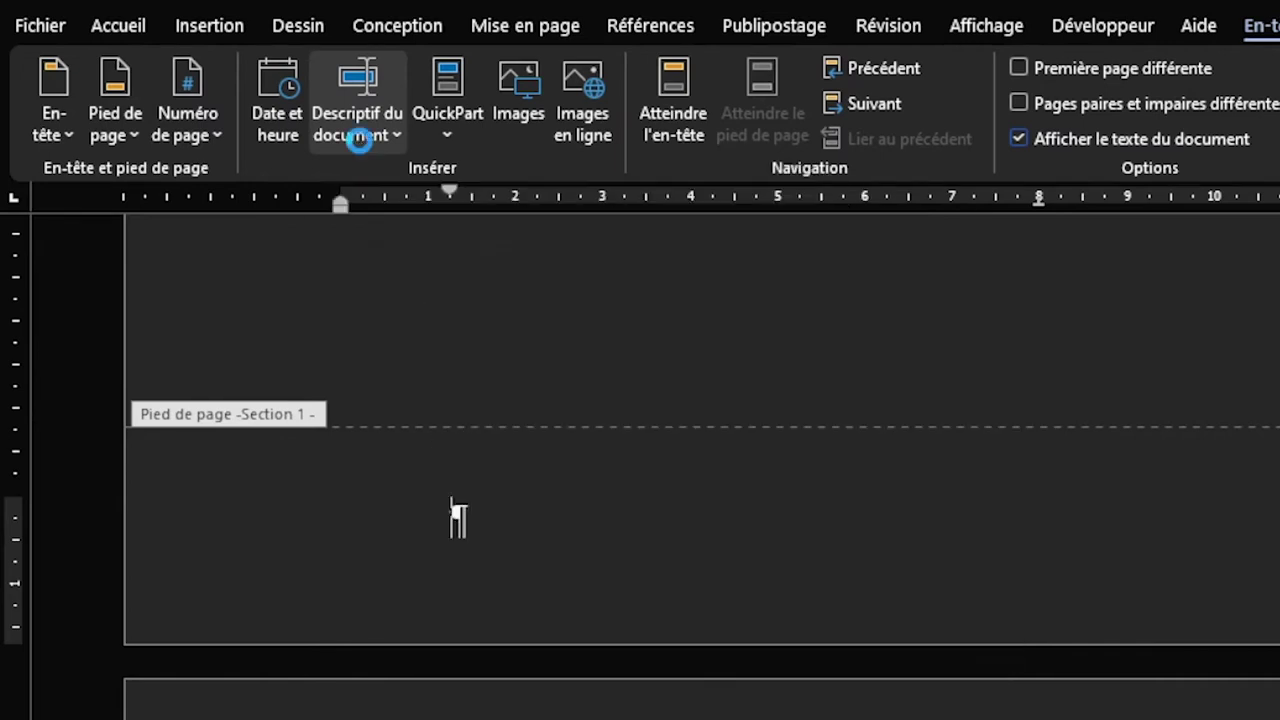
{"action": "left_click", "coordinate": [358, 136]}
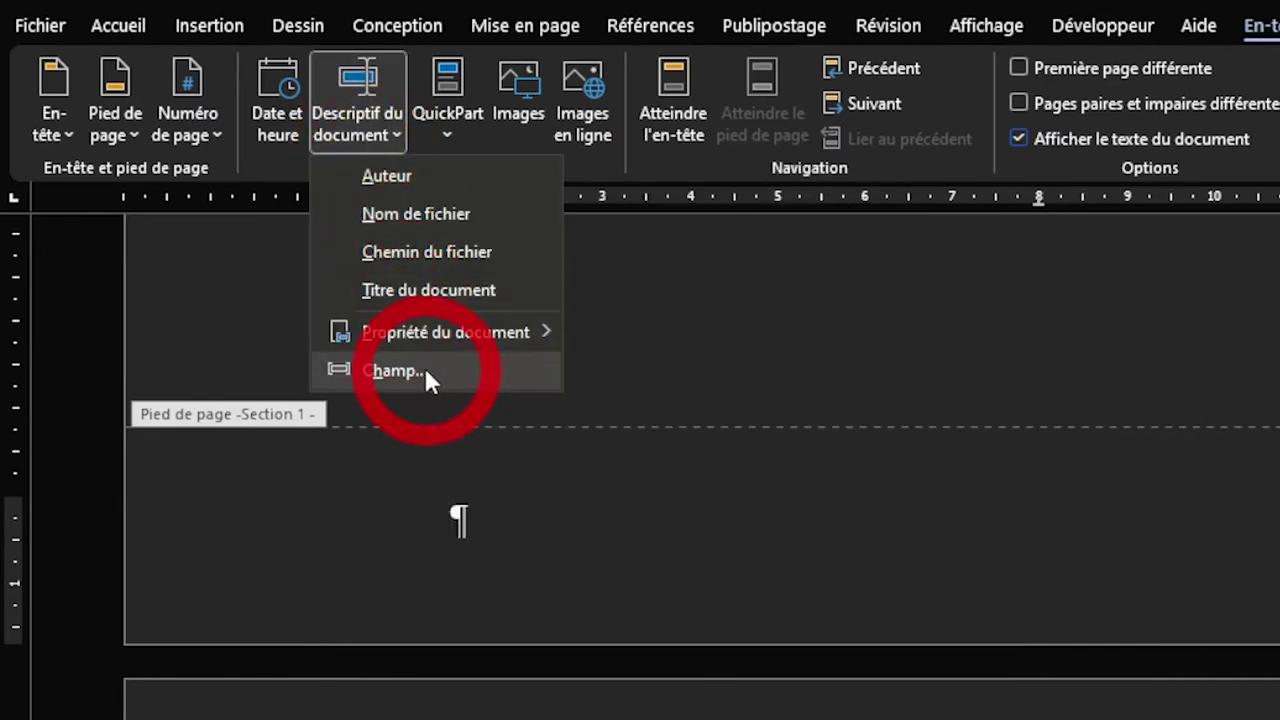
{"action": "left_click", "coordinate": [367, 370]}
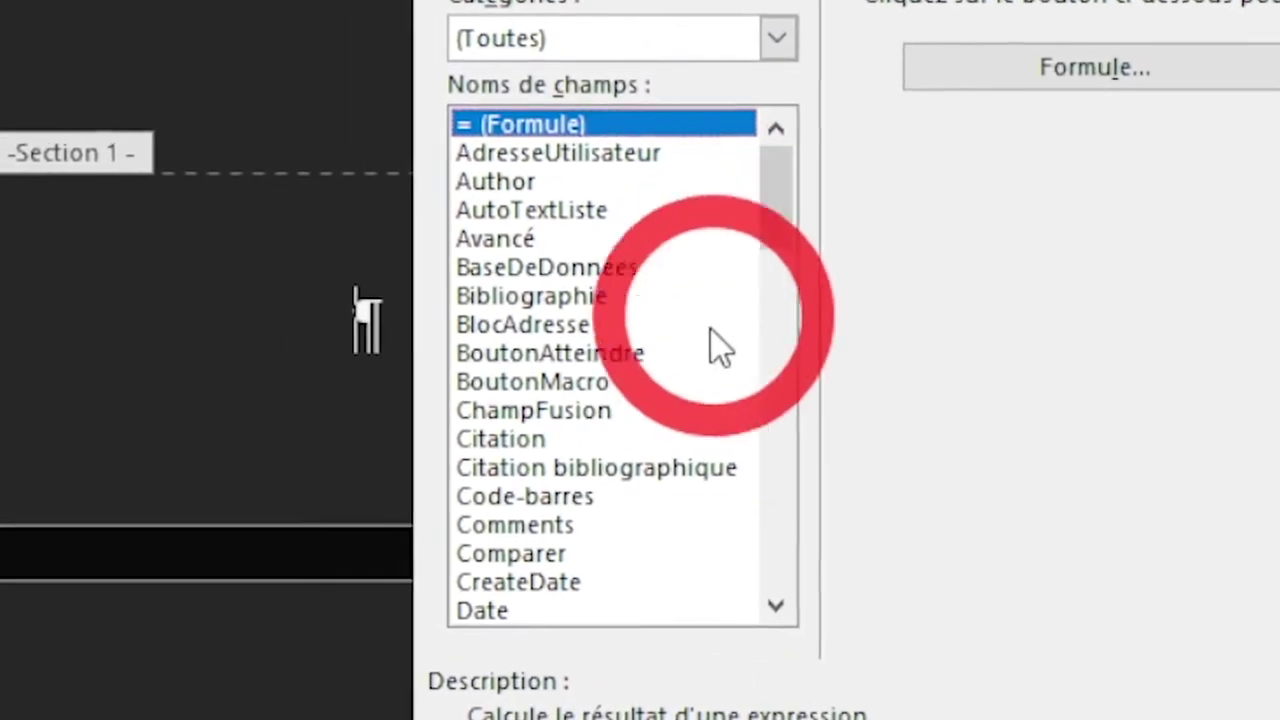
{"action": "left_click", "coordinate": [580, 389]}
{"action": "left_click_drag", "start_coordinate": [790, 235], "coordinate": [749, 429]}
{"action": "left_click", "coordinate": [640, 390]}
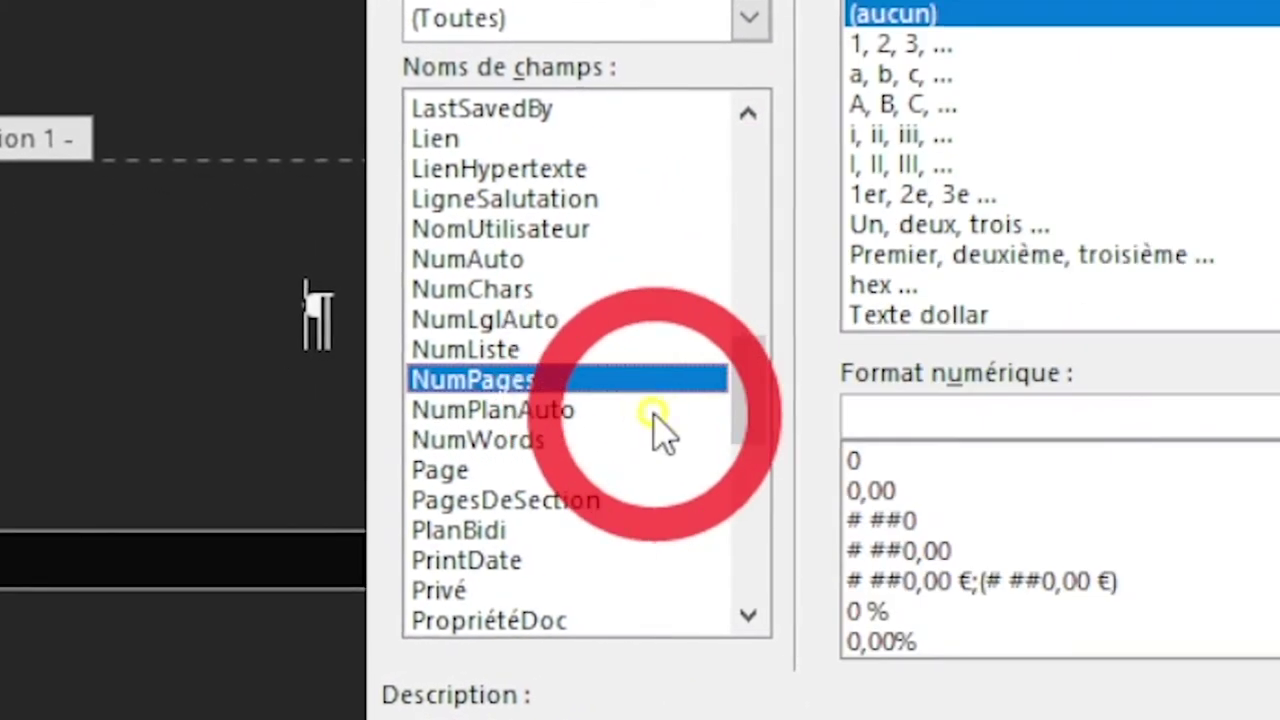
{"action": "left_click", "coordinate": [665, 412]}
{"action": "left_click", "coordinate": [695, 468]}
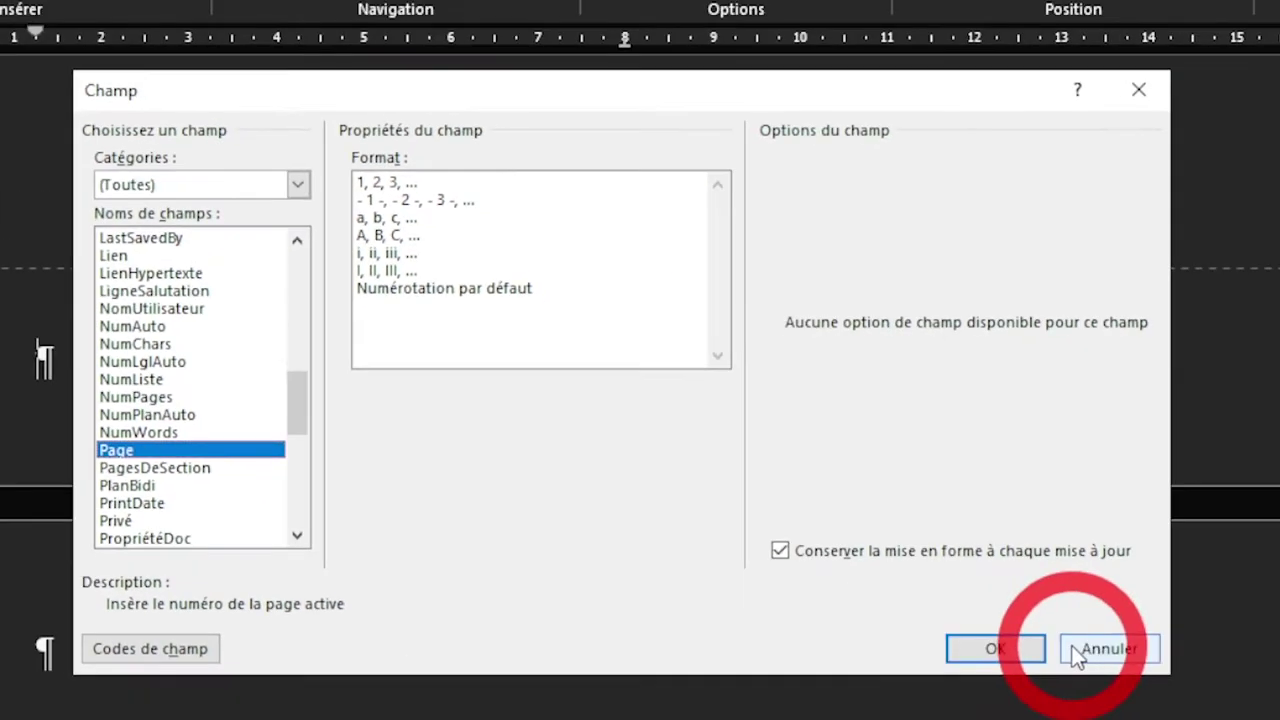
{"action": "left_click", "coordinate": [1000, 652]}
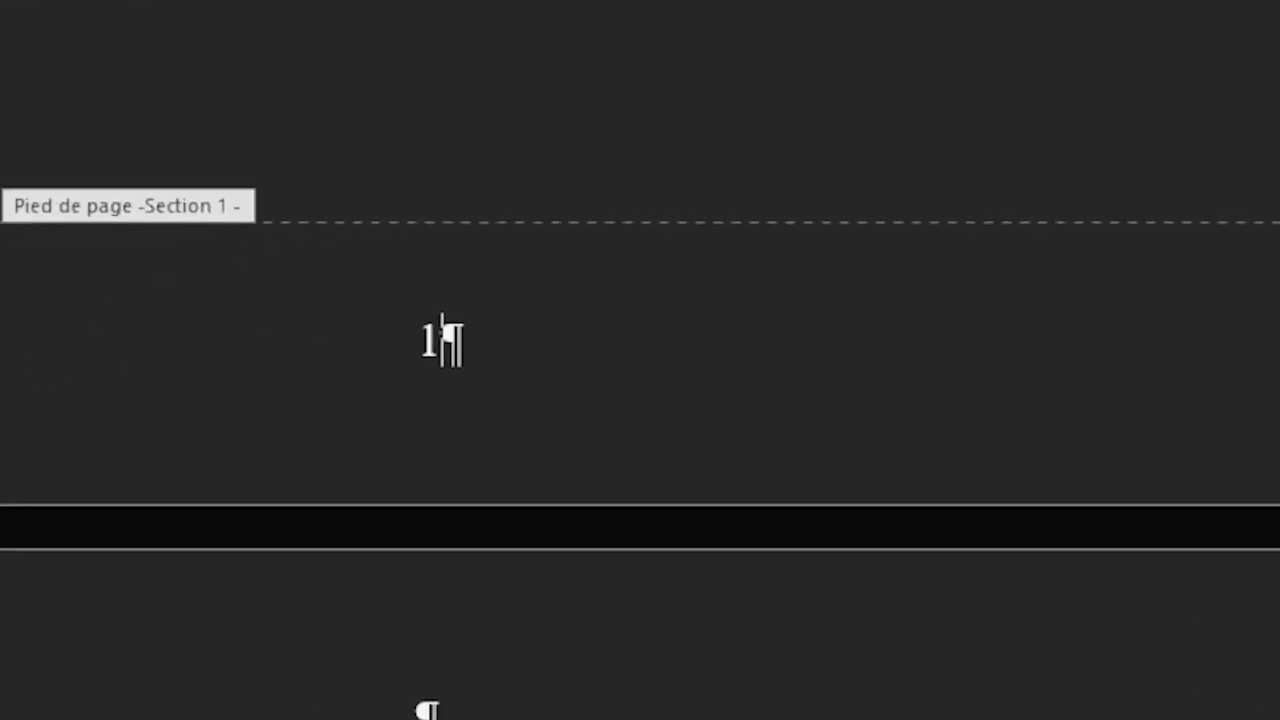
Step: Select the inserted page number and scroll down to check the following footers' numbers
{"action": "double_click", "coordinate": [618, 322]}
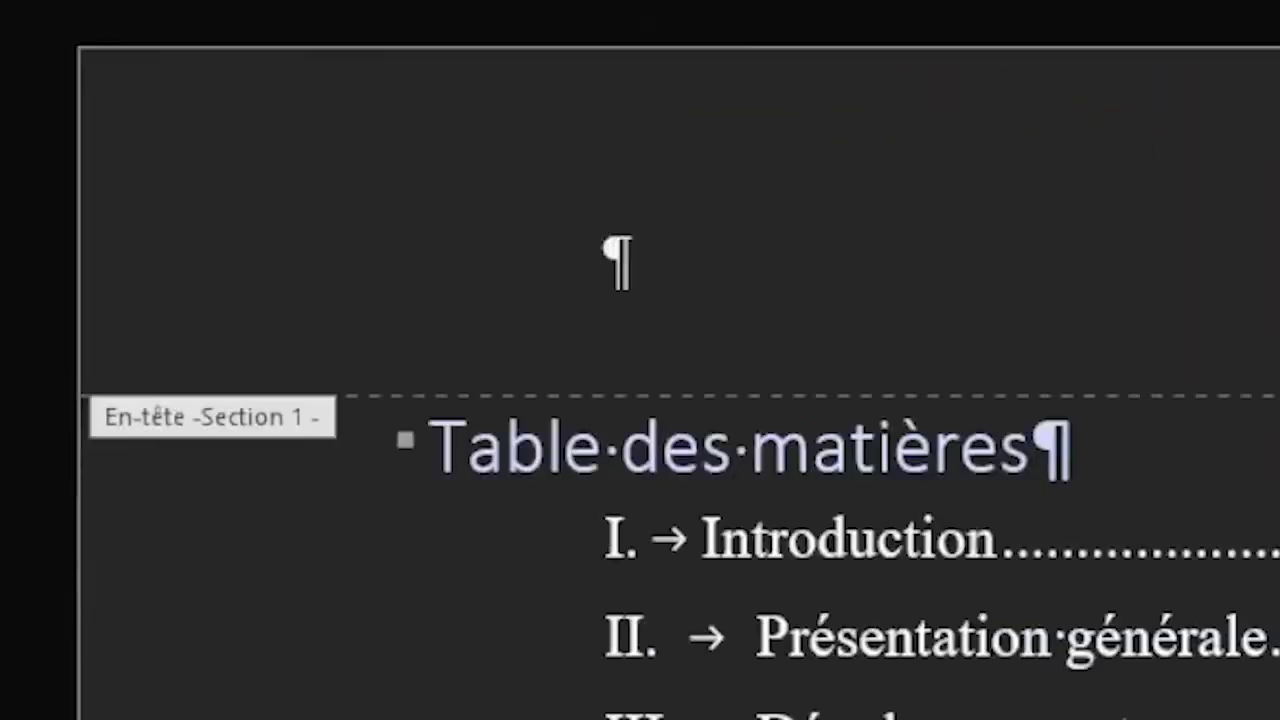
{"action": "scroll", "coordinate": [650, 715], "scroll_direction": "down", "scroll_amount": 3}
{"action": "scroll", "coordinate": [650, 715], "scroll_direction": "down", "scroll_amount": 4}
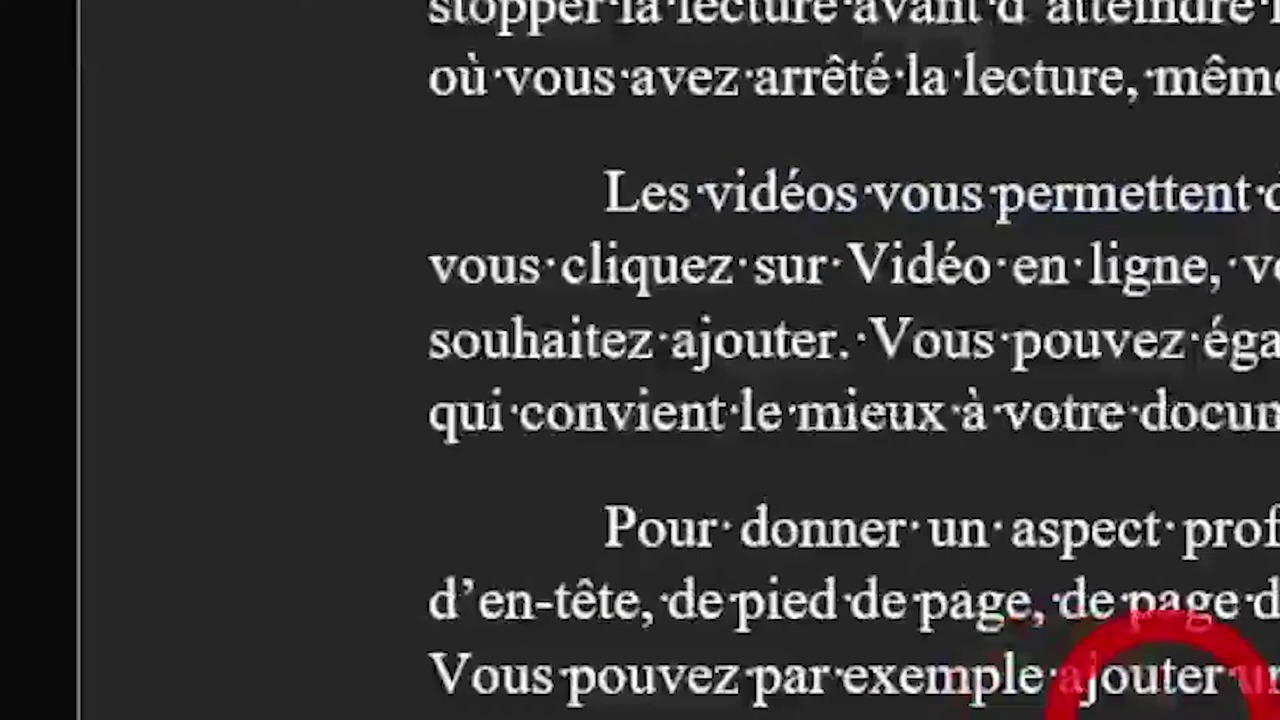
{"action": "scroll", "coordinate": [650, 715], "scroll_direction": "down", "scroll_amount": 3}
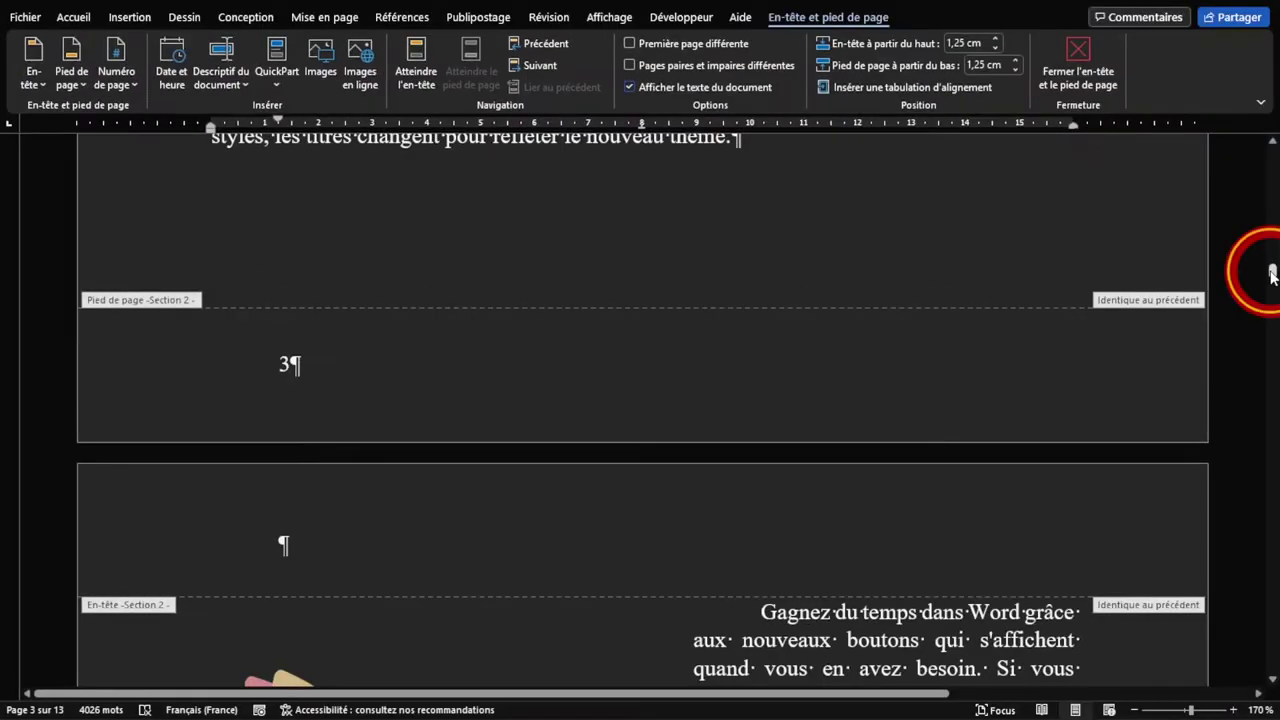
{"action": "left_click_drag", "start_coordinate": [1271, 271], "coordinate": [1271, 150]}
{"action": "scroll", "coordinate": [679, 385], "scroll_direction": "down", "scroll_amount": 5}
{"action": "scroll", "coordinate": [679, 385], "scroll_direction": "down", "scroll_amount": 5}
{"action": "scroll", "coordinate": [600, 370], "scroll_direction": "down", "scroll_amount": 2}
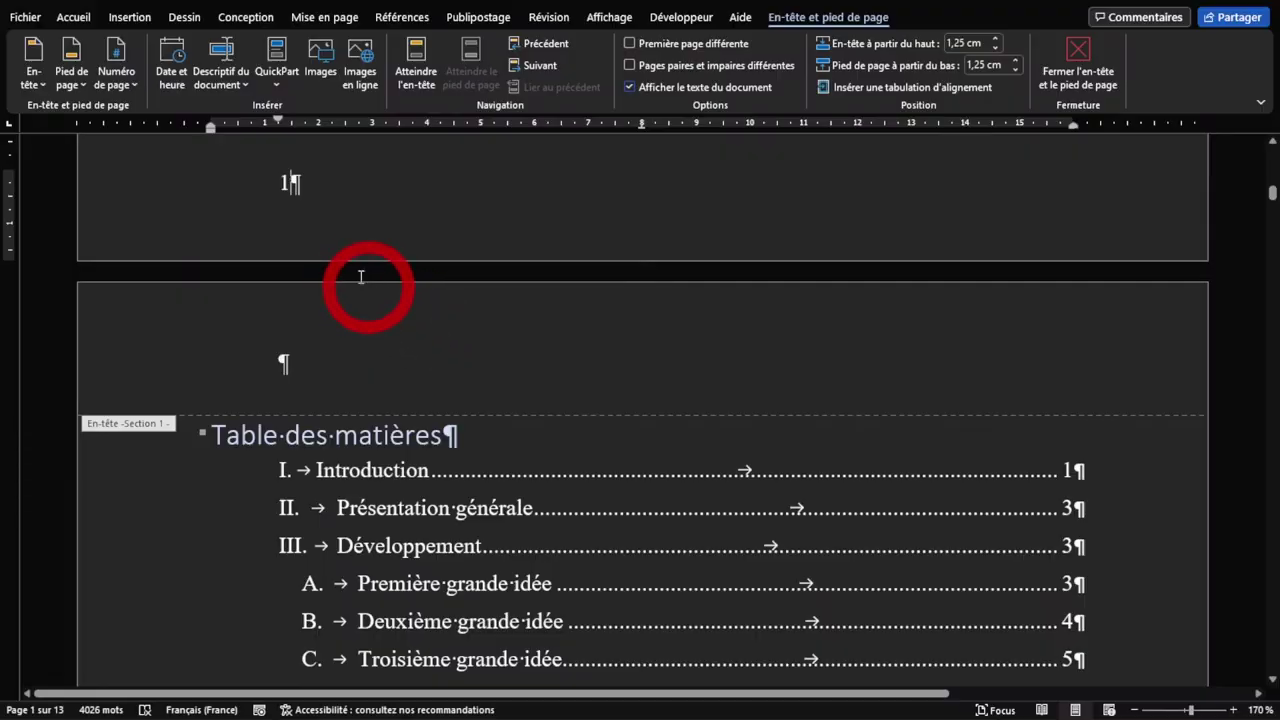
Step: Type '/' after the footer page number and insert the NumPages field after it
{"action": "left_click", "coordinate": [300, 182]}
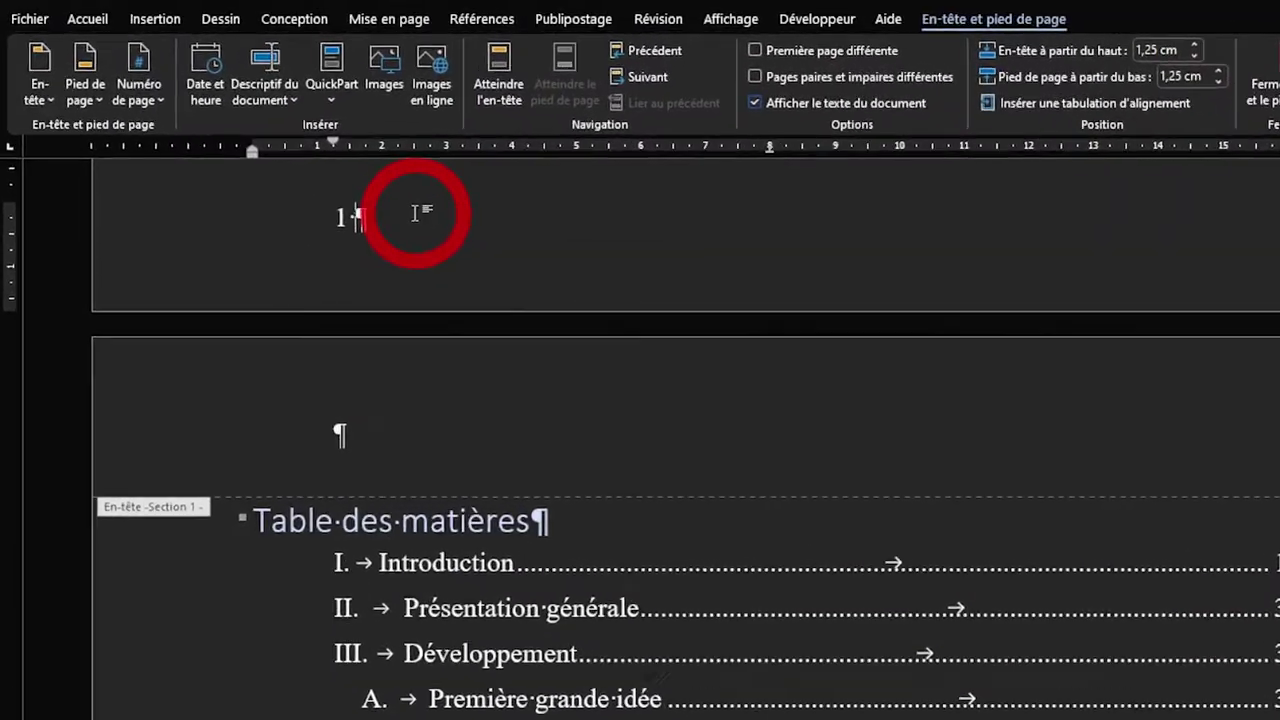
{"action": "type", "text": "/"}
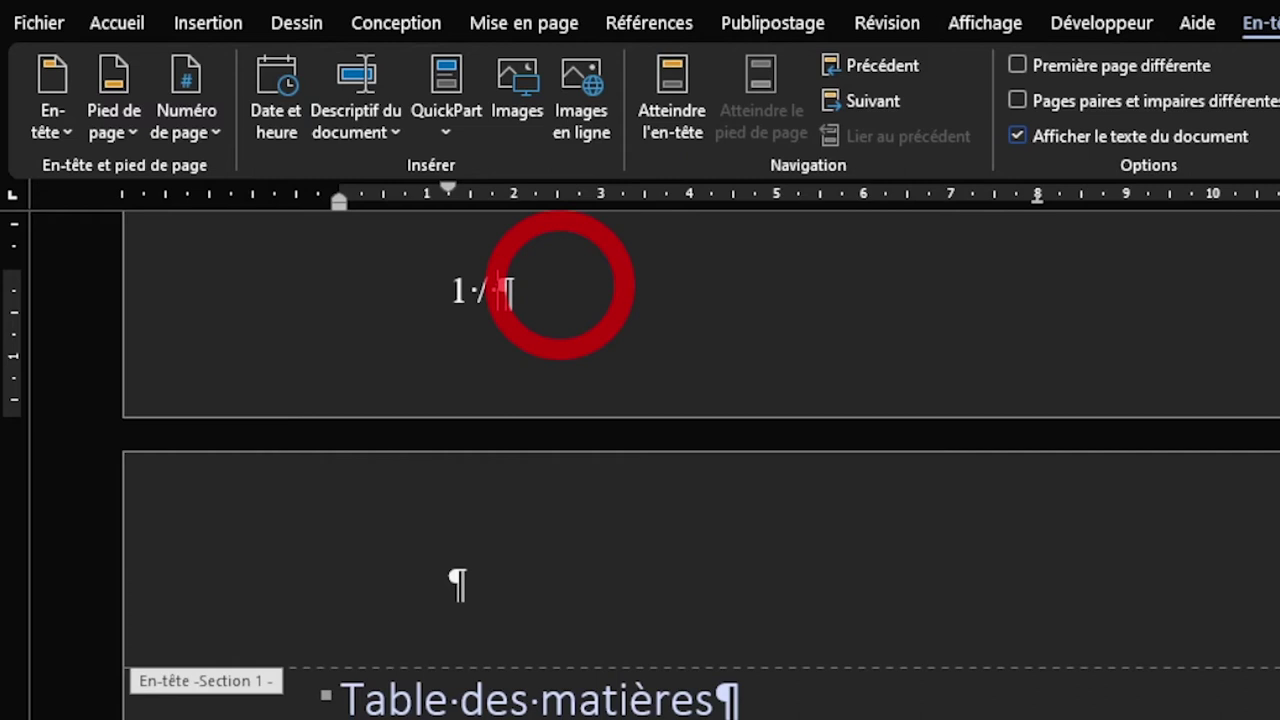
{"action": "left_click", "coordinate": [372, 132]}
{"action": "mouse_move", "coordinate": [444, 329]}
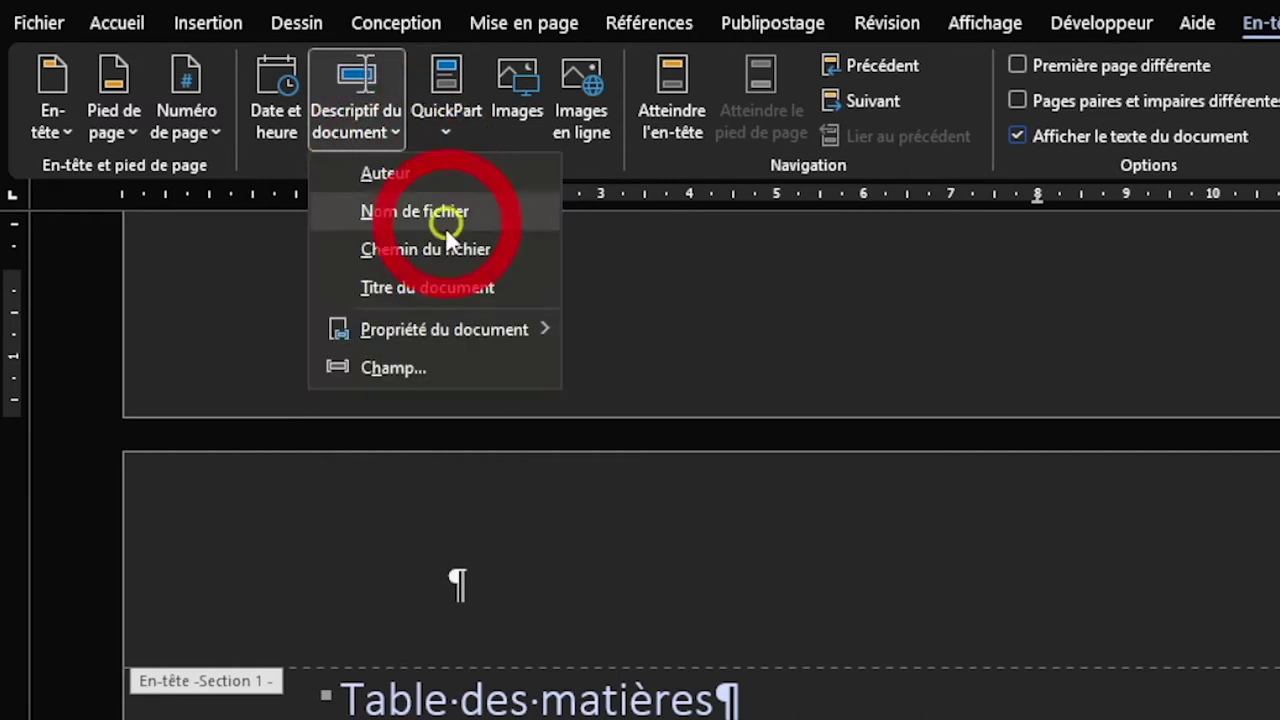
{"action": "left_click", "coordinate": [424, 372]}
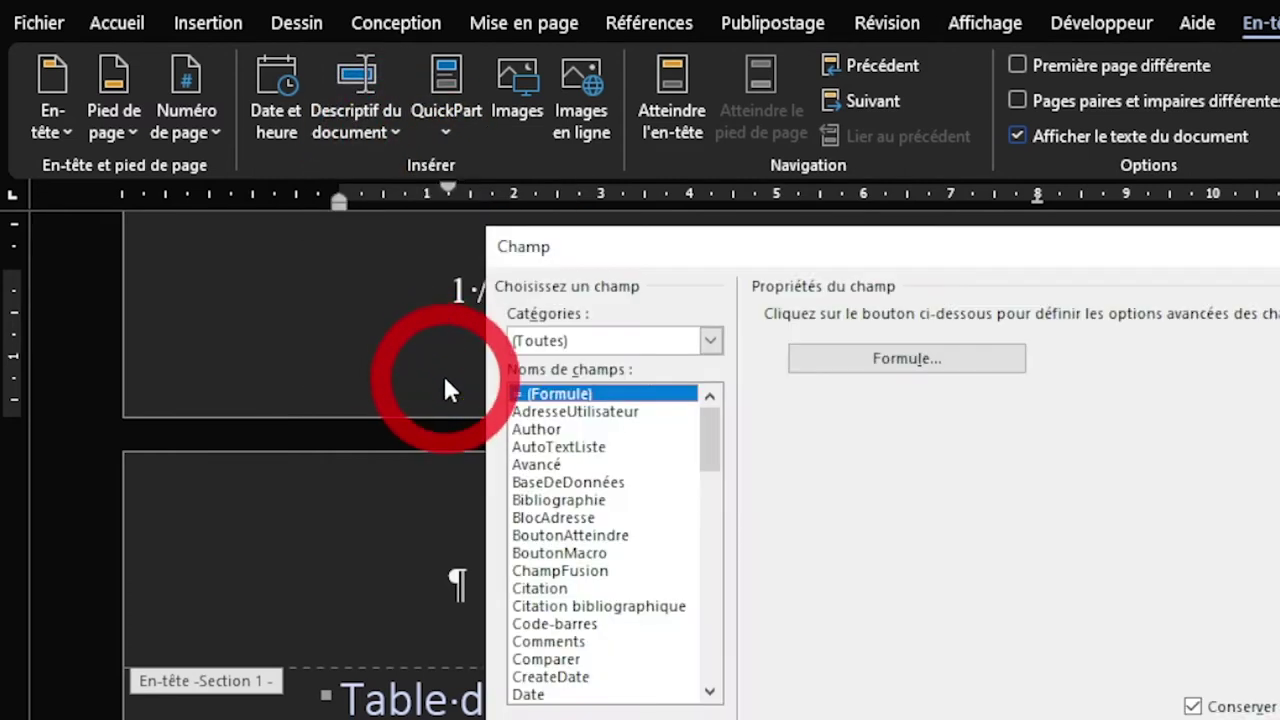
{"action": "left_click_drag", "start_coordinate": [722, 456], "coordinate": [632, 600]}
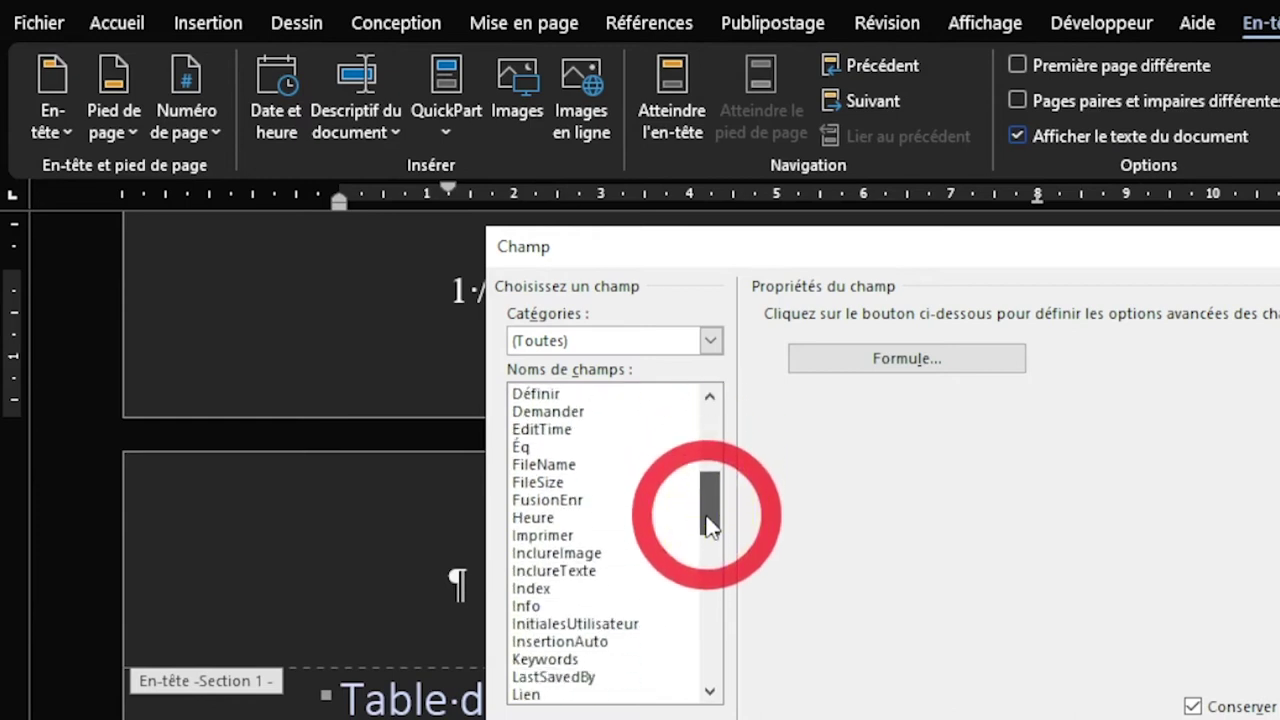
{"action": "left_click", "coordinate": [627, 589]}
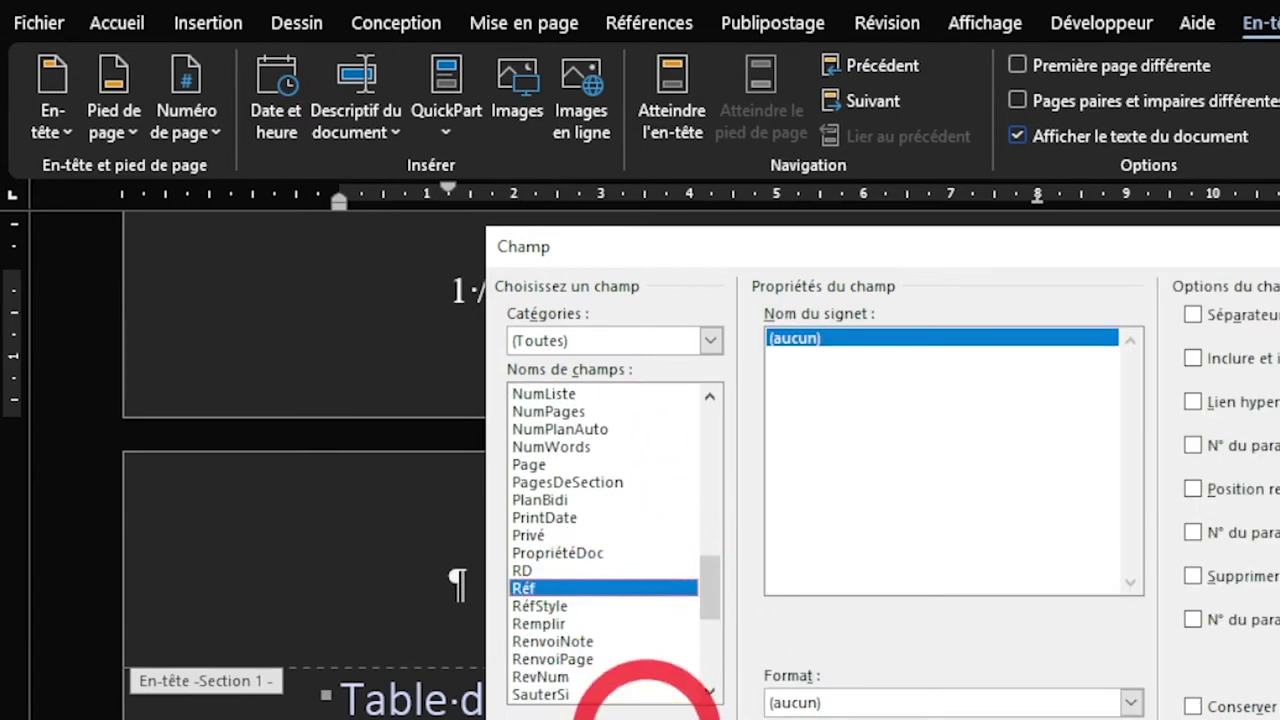
{"action": "type", "text": "num"}
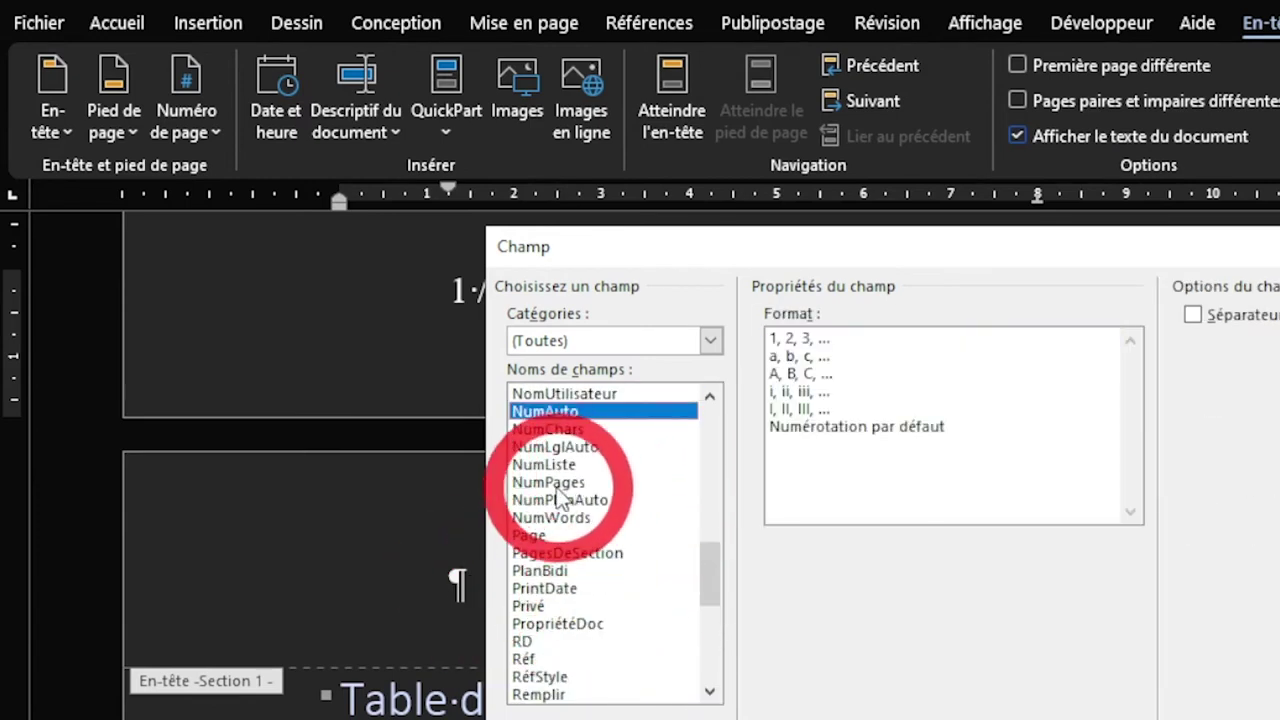
{"action": "left_click", "coordinate": [553, 484]}
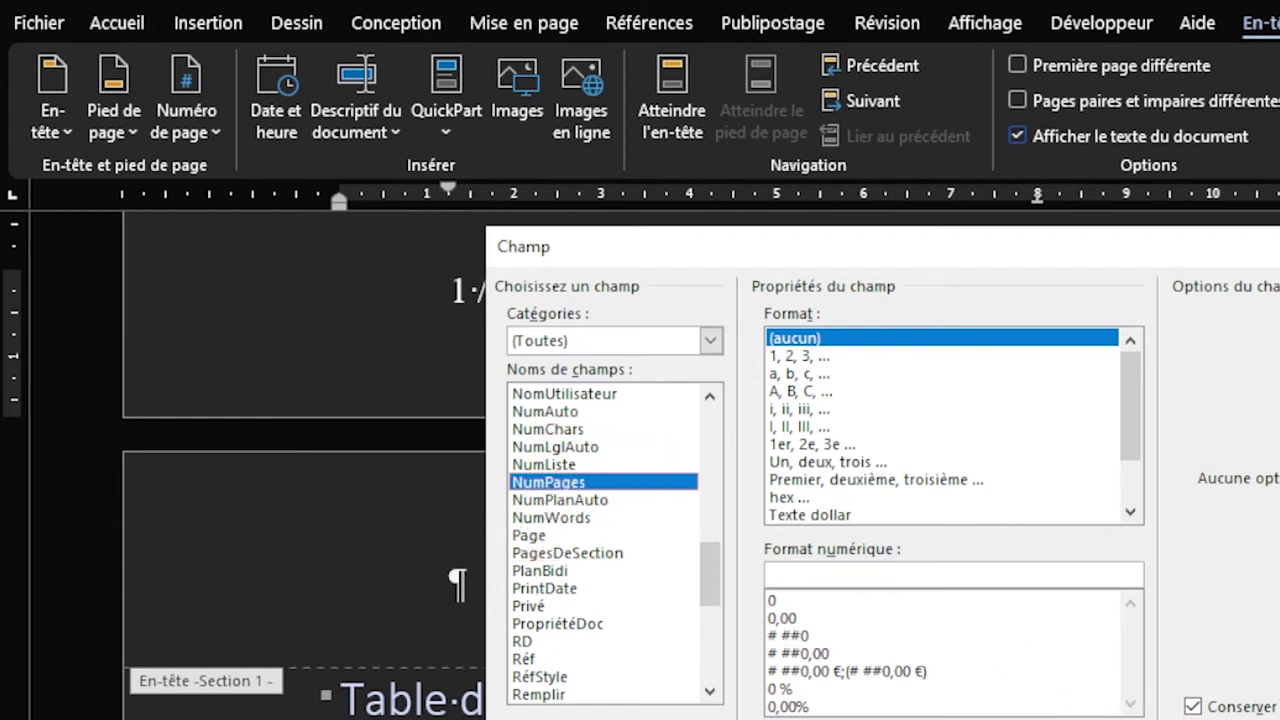
{"action": "key", "text": "Return"}
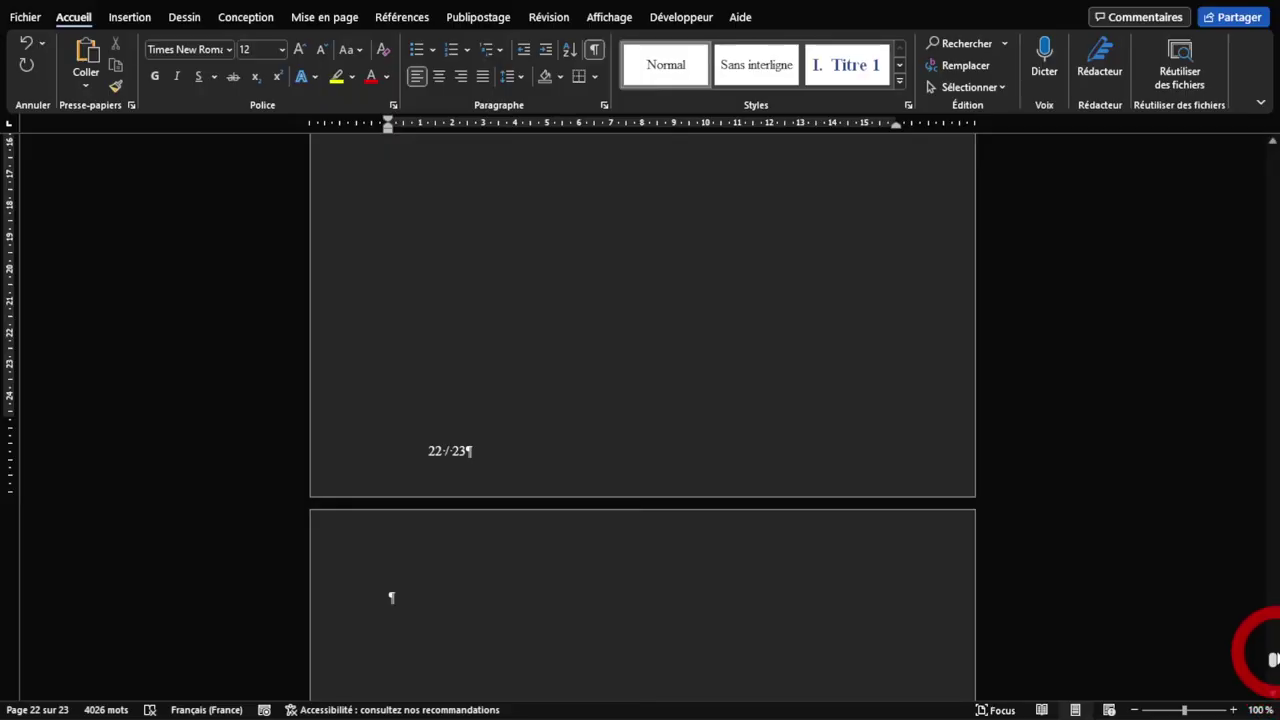
Step: Scroll past the table of contents and edit the page 2 footer showing '2 / 23'
{"action": "left_click_drag", "start_coordinate": [1273, 658], "coordinate": [1273, 215]}
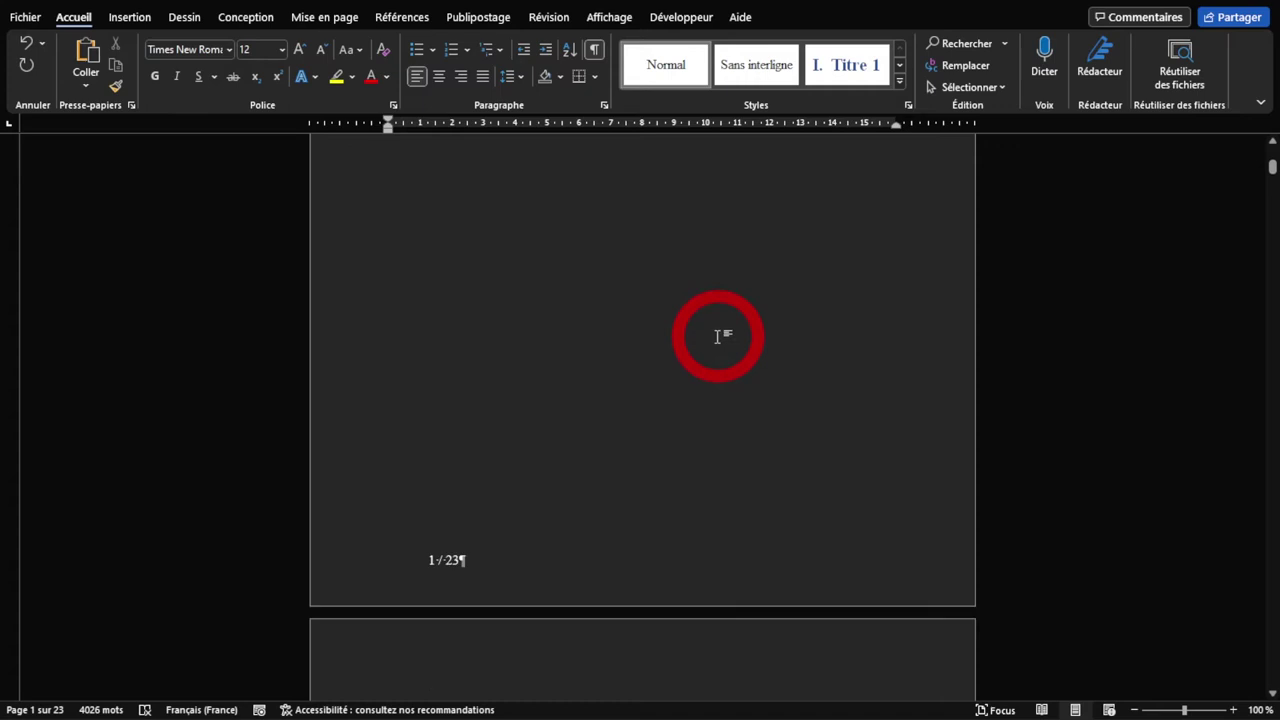
{"action": "scroll", "coordinate": [606, 405], "scroll_direction": "down", "scroll_amount": 4}
{"action": "scroll", "coordinate": [630, 237], "scroll_direction": "up", "scroll_amount": 3}
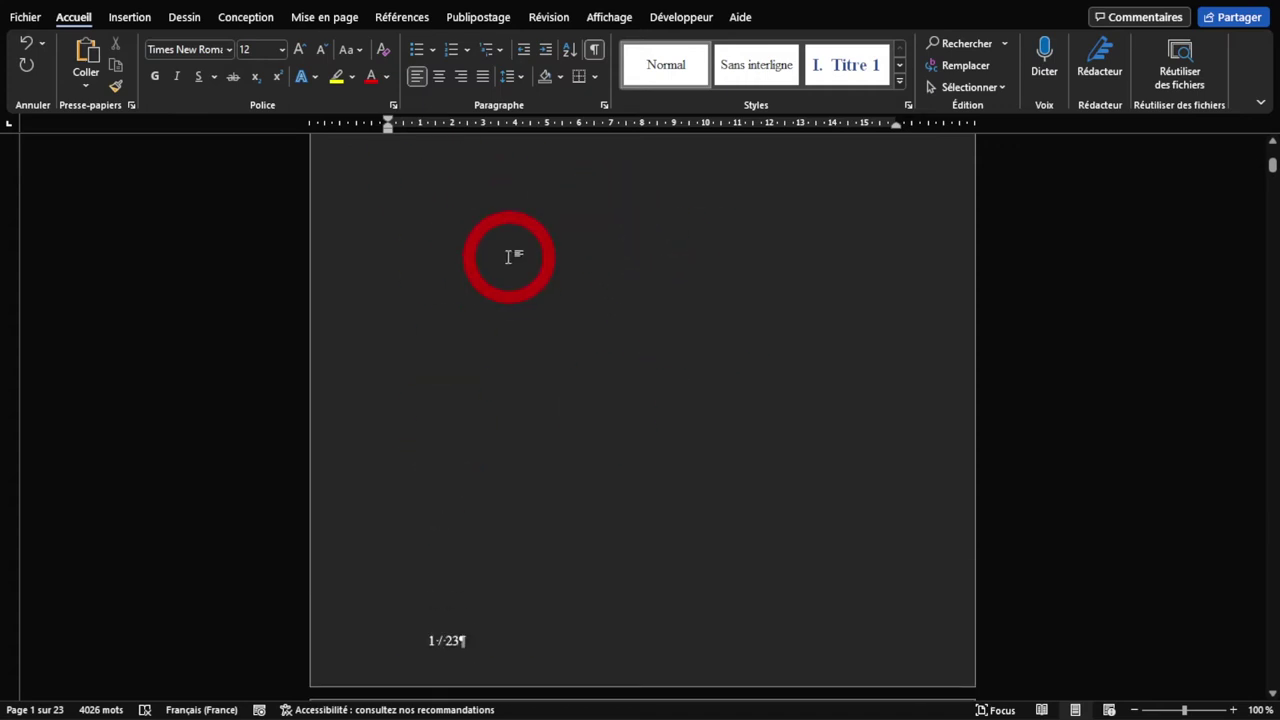
{"action": "scroll", "coordinate": [516, 267], "scroll_direction": "down", "scroll_amount": 4}
{"action": "scroll", "coordinate": [537, 251], "scroll_direction": "down", "scroll_amount": 4}
{"action": "scroll", "coordinate": [549, 271], "scroll_direction": "down", "scroll_amount": 2}
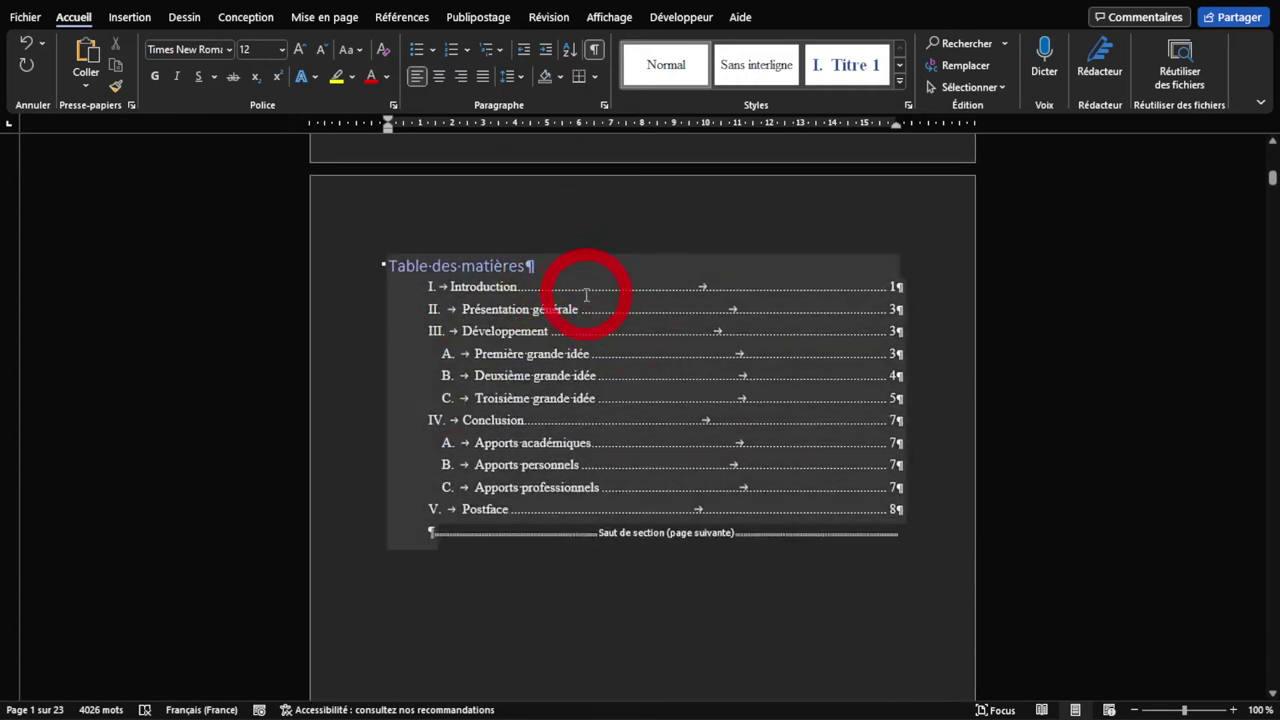
{"action": "scroll", "coordinate": [580, 288], "scroll_direction": "down", "scroll_amount": 6}
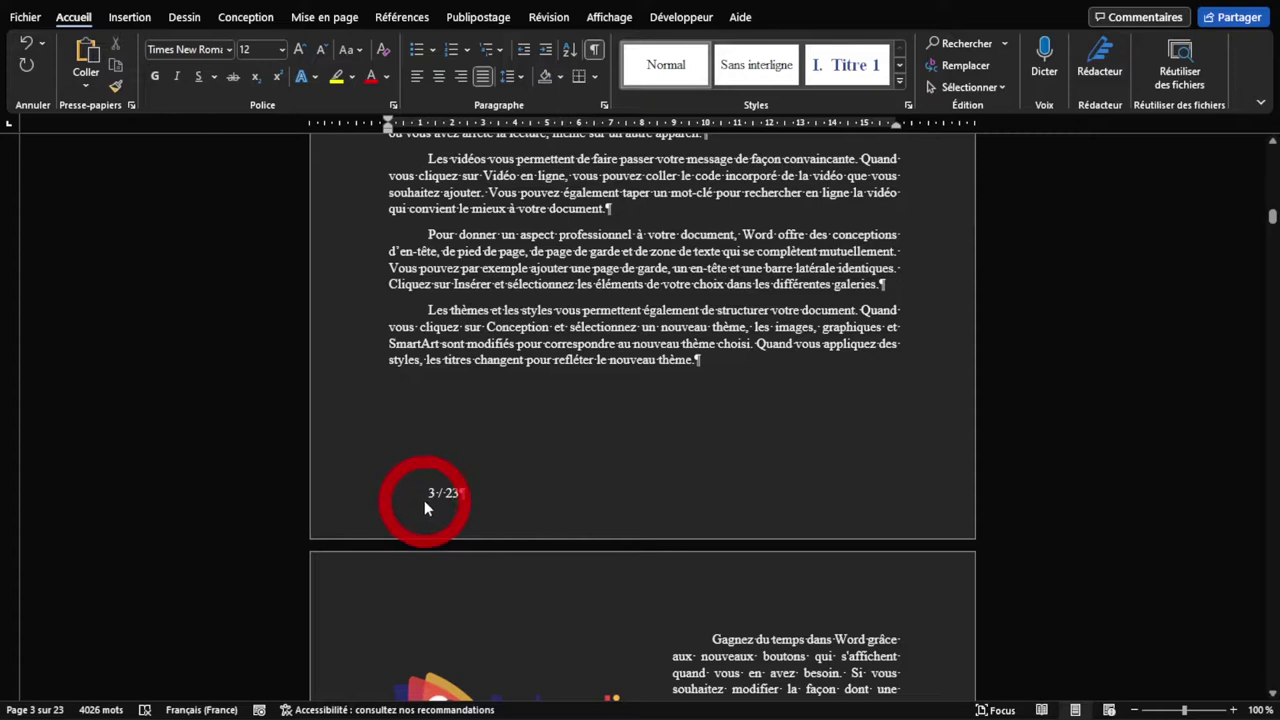
{"action": "scroll", "coordinate": [424, 500], "scroll_direction": "down", "scroll_amount": 6}
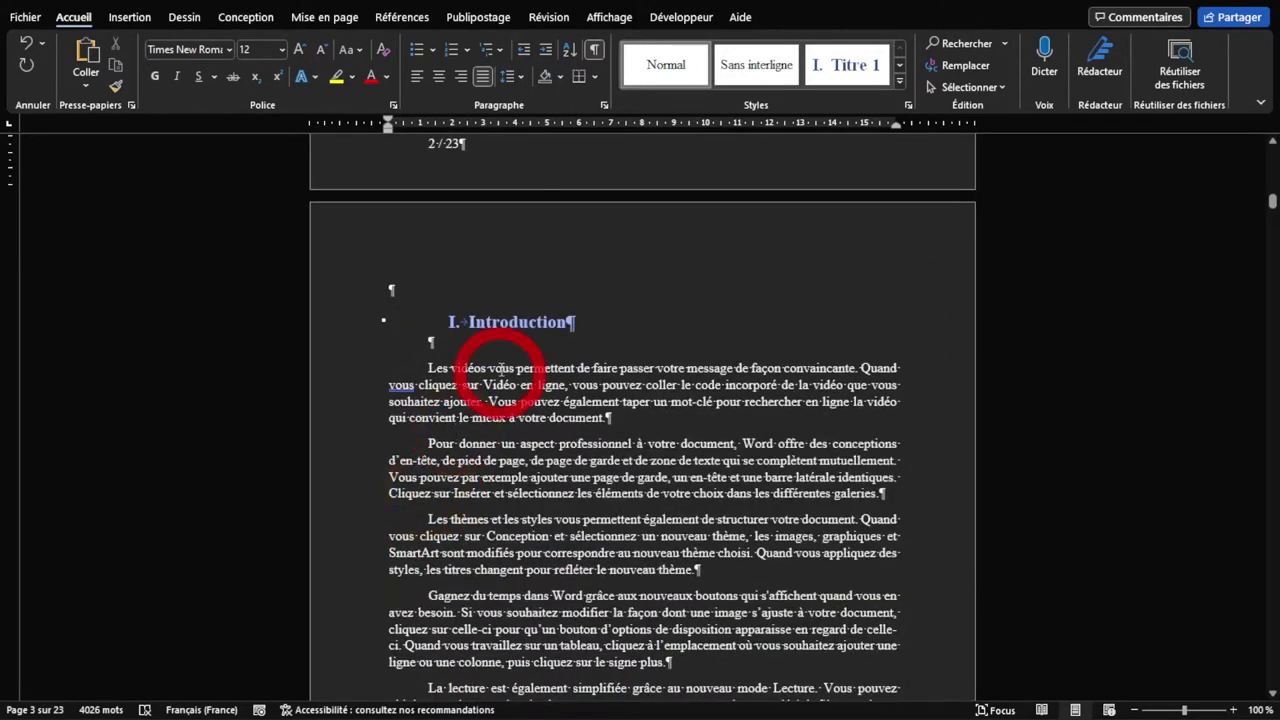
{"action": "scroll", "coordinate": [560, 380], "scroll_direction": "down", "scroll_amount": 5}
{"action": "scroll", "coordinate": [586, 400], "scroll_direction": "up", "scroll_amount": 8}
{"action": "scroll", "coordinate": [563, 400], "scroll_direction": "up", "scroll_amount": 5}
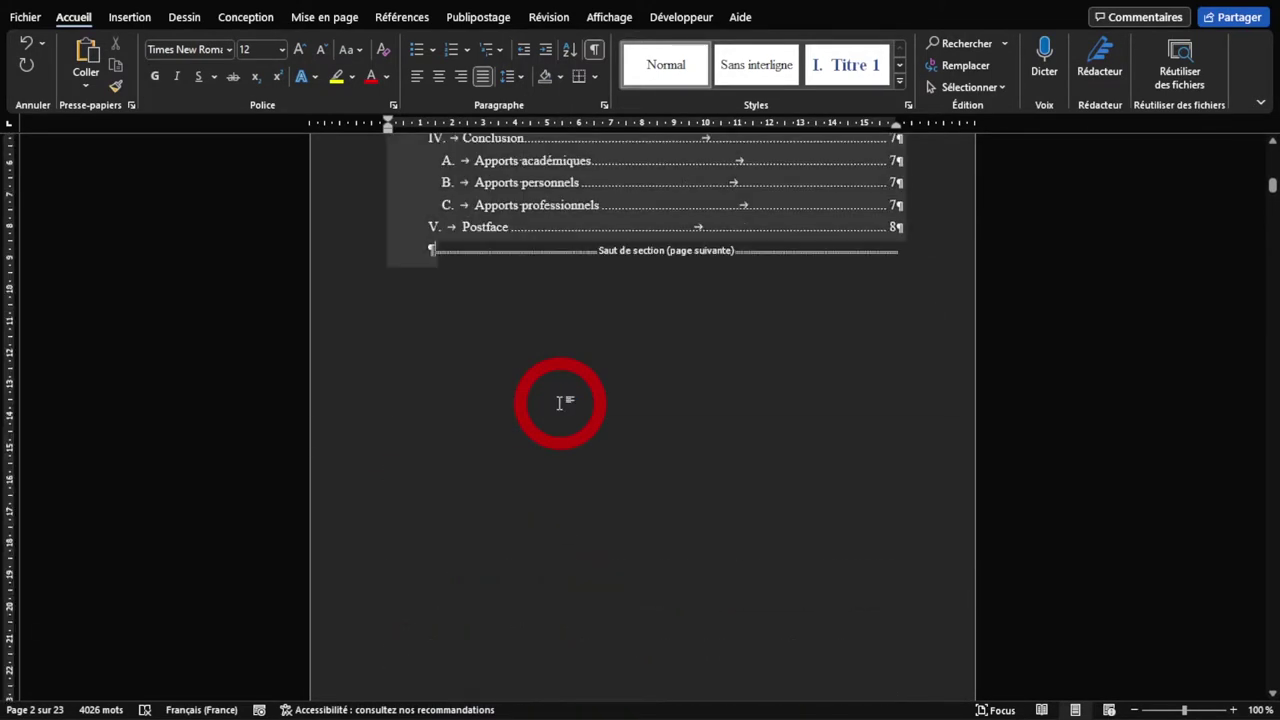
{"action": "left_click", "coordinate": [467, 279]}
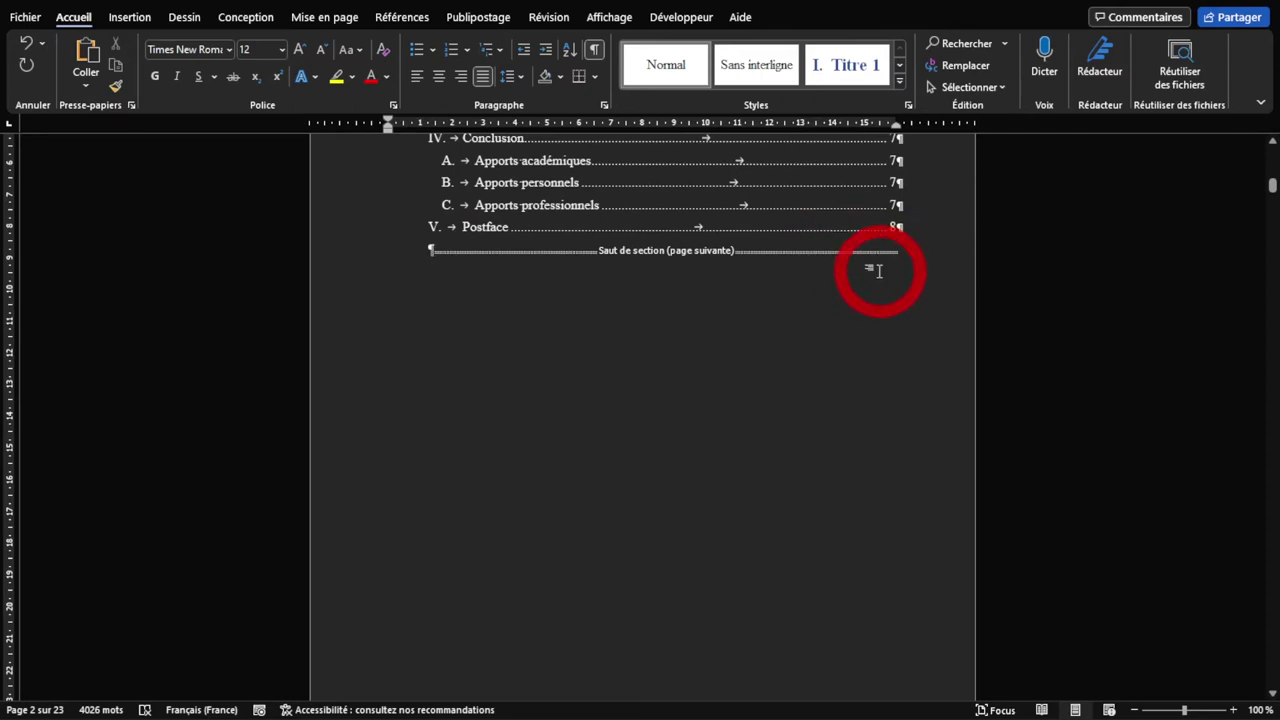
{"action": "left_click", "coordinate": [430, 257]}
{"action": "left_click", "coordinate": [512, 263]}
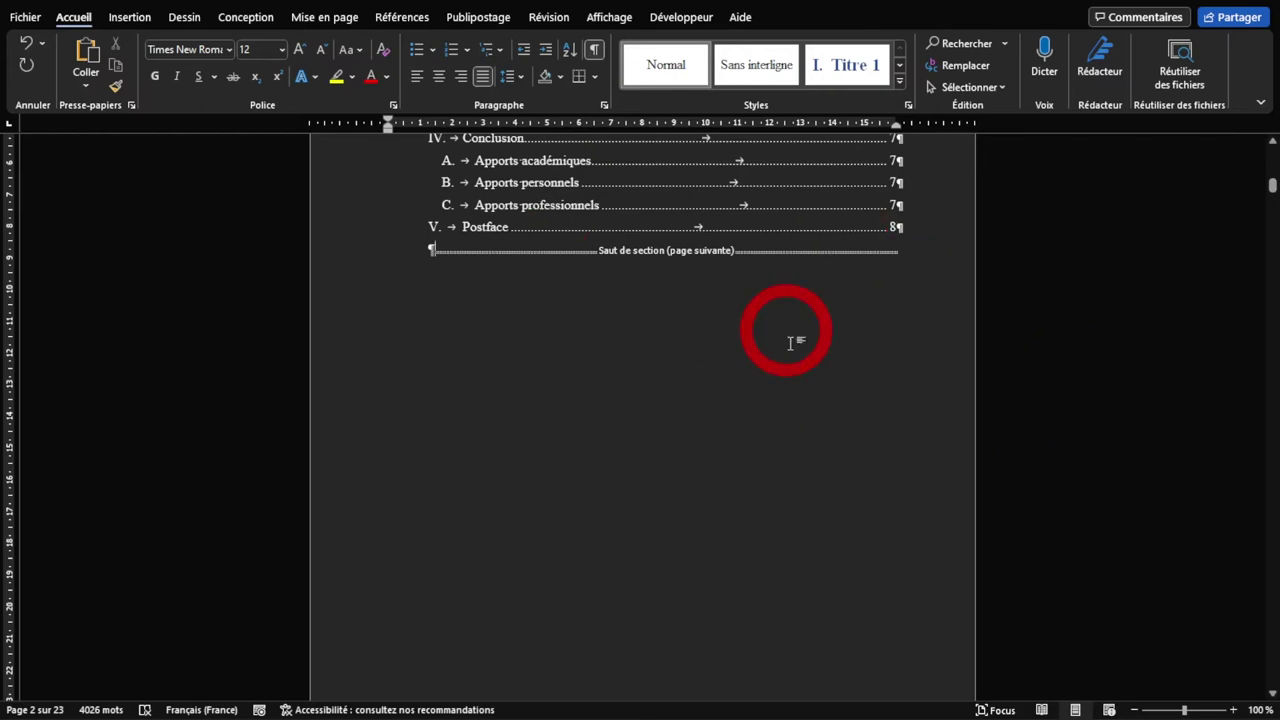
{"action": "scroll", "coordinate": [660, 340], "scroll_direction": "down", "scroll_amount": 5}
{"action": "scroll", "coordinate": [620, 400], "scroll_direction": "down", "scroll_amount": 4}
{"action": "double_click", "coordinate": [585, 466]}
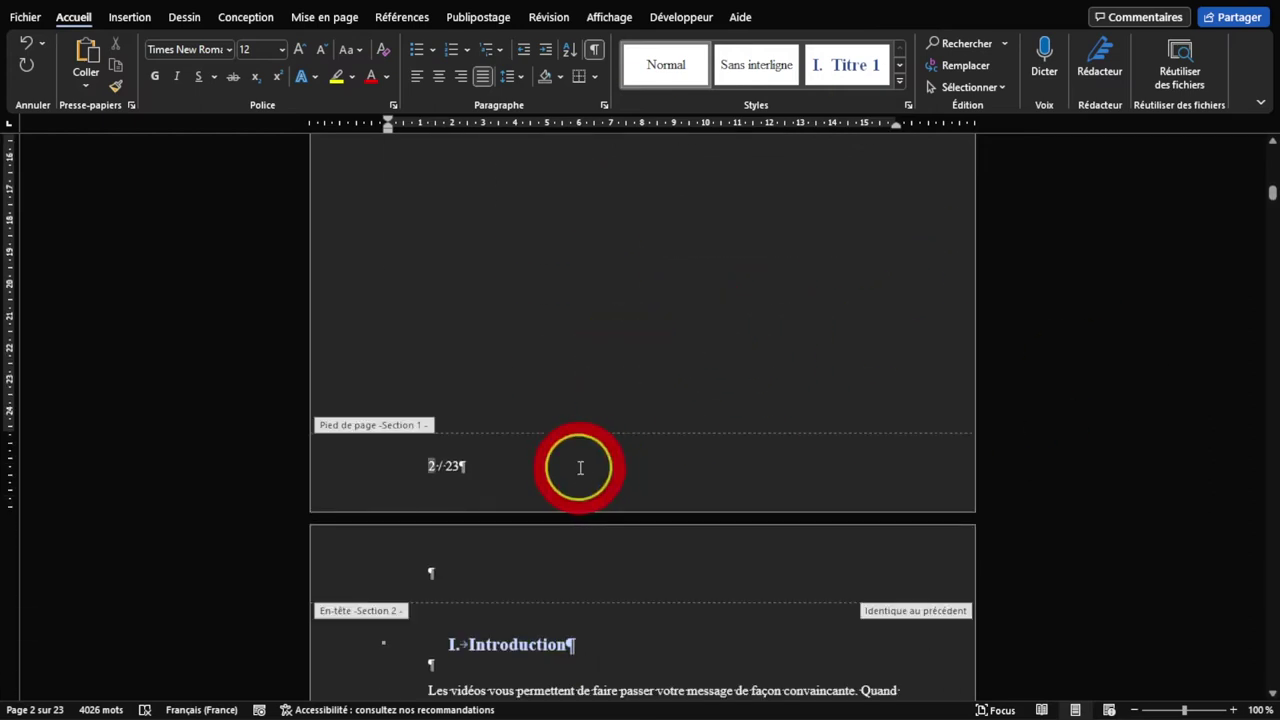
Step: Select the '2 / 23' footer line, then move to the page 3 footer's page number
{"action": "scroll", "coordinate": [415, 476], "scroll_direction": "up", "scroll_amount": 7, "text": "ctrl"}
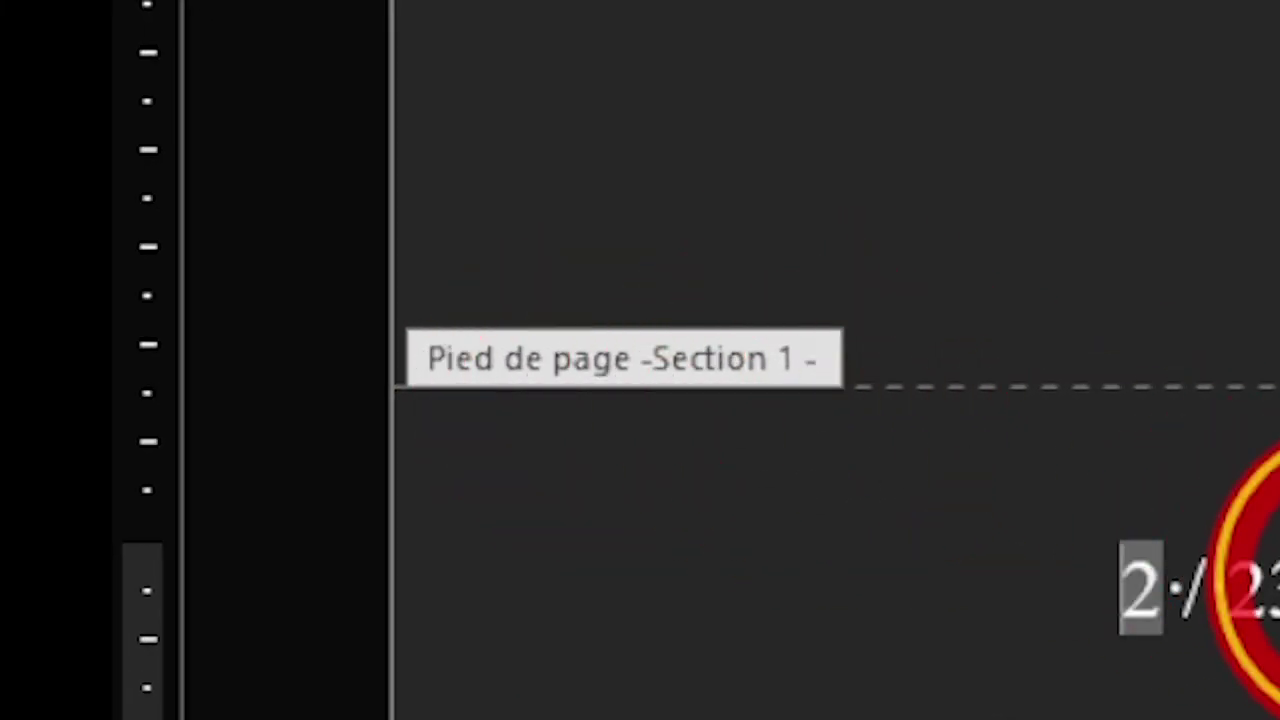
{"action": "left_click", "coordinate": [1194, 573]}
{"action": "triple_click", "coordinate": [1018, 555]}
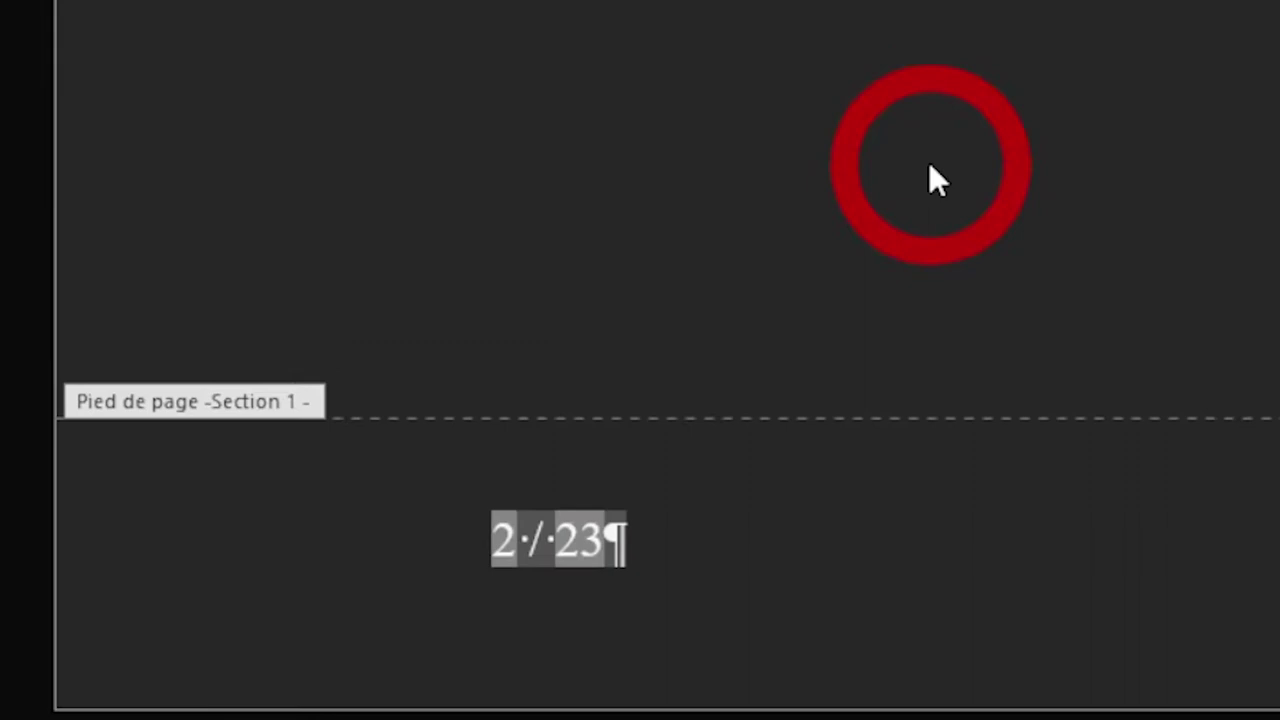
{"action": "scroll", "coordinate": [331, 449], "scroll_direction": "down", "scroll_amount": 6}
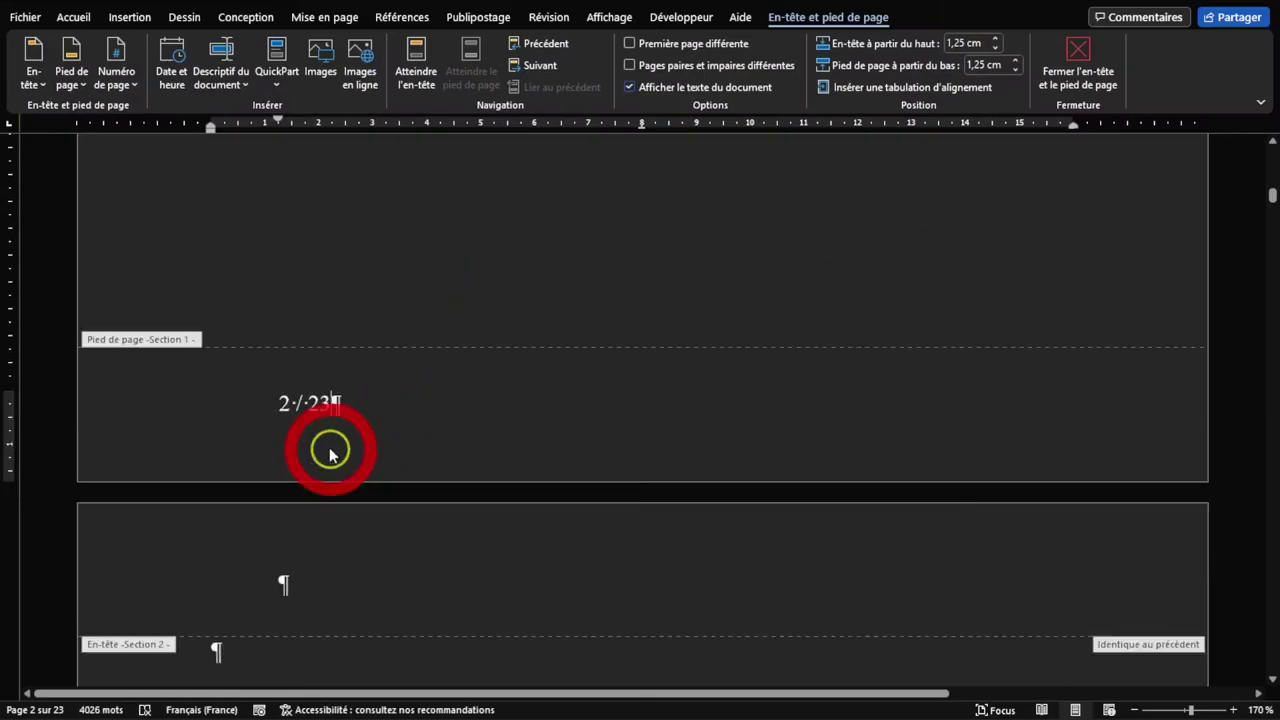
{"action": "scroll", "coordinate": [286, 434], "scroll_direction": "up", "scroll_amount": 3}
{"action": "scroll", "coordinate": [157, 365], "scroll_direction": "down", "scroll_amount": 3}
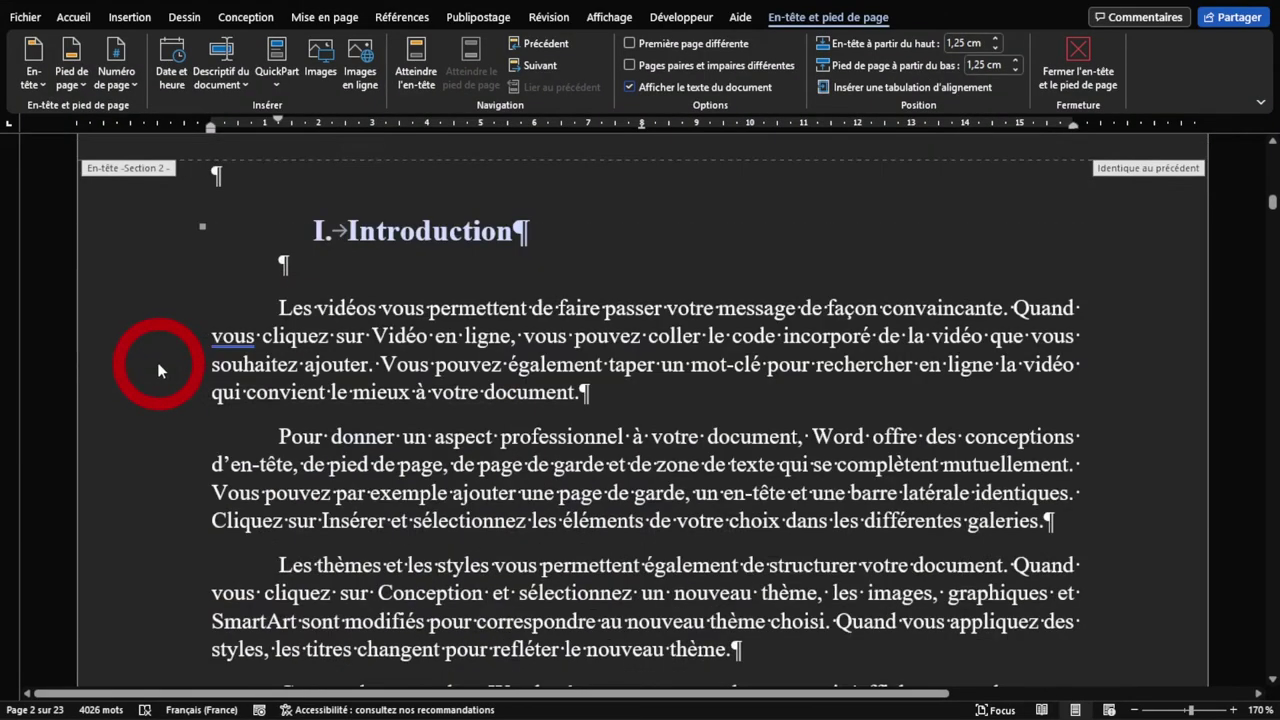
{"action": "scroll", "coordinate": [163, 322], "scroll_direction": "up", "scroll_amount": 2}
{"action": "scroll", "coordinate": [292, 337], "scroll_direction": "down", "scroll_amount": 5}
{"action": "scroll", "coordinate": [292, 337], "scroll_direction": "down", "scroll_amount": 4}
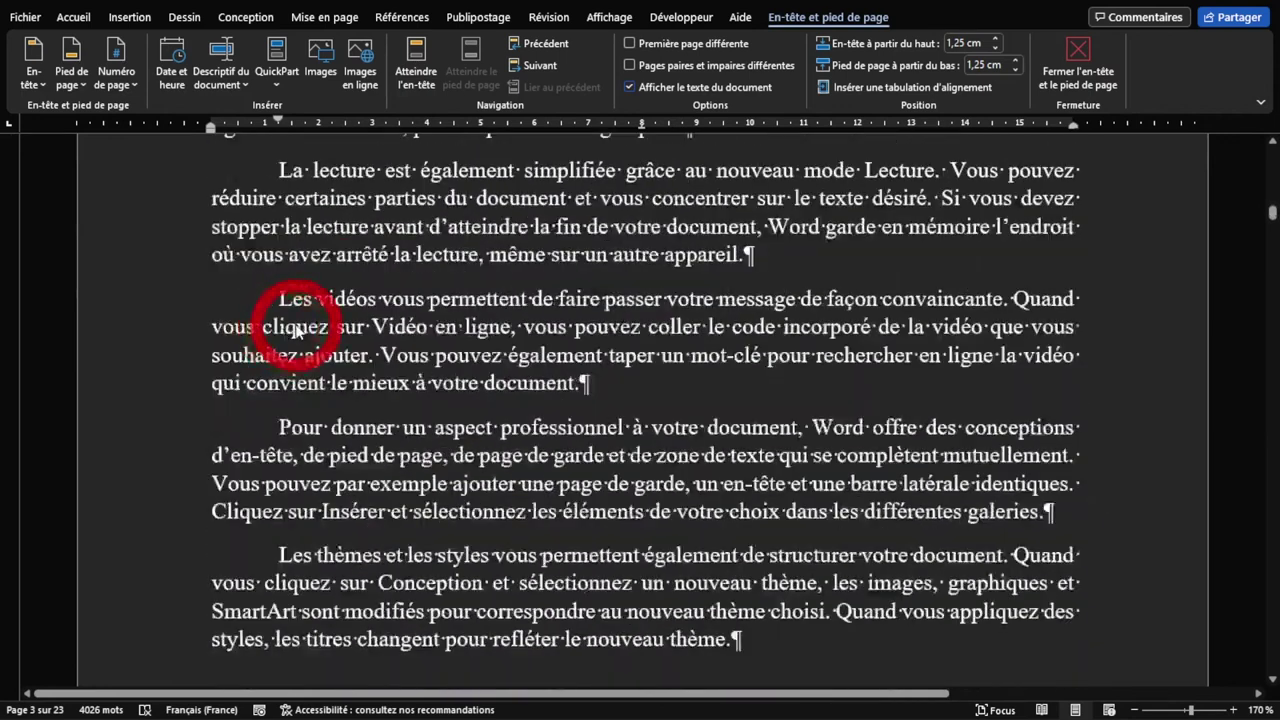
{"action": "scroll", "coordinate": [215, 390], "scroll_direction": "down", "scroll_amount": 3}
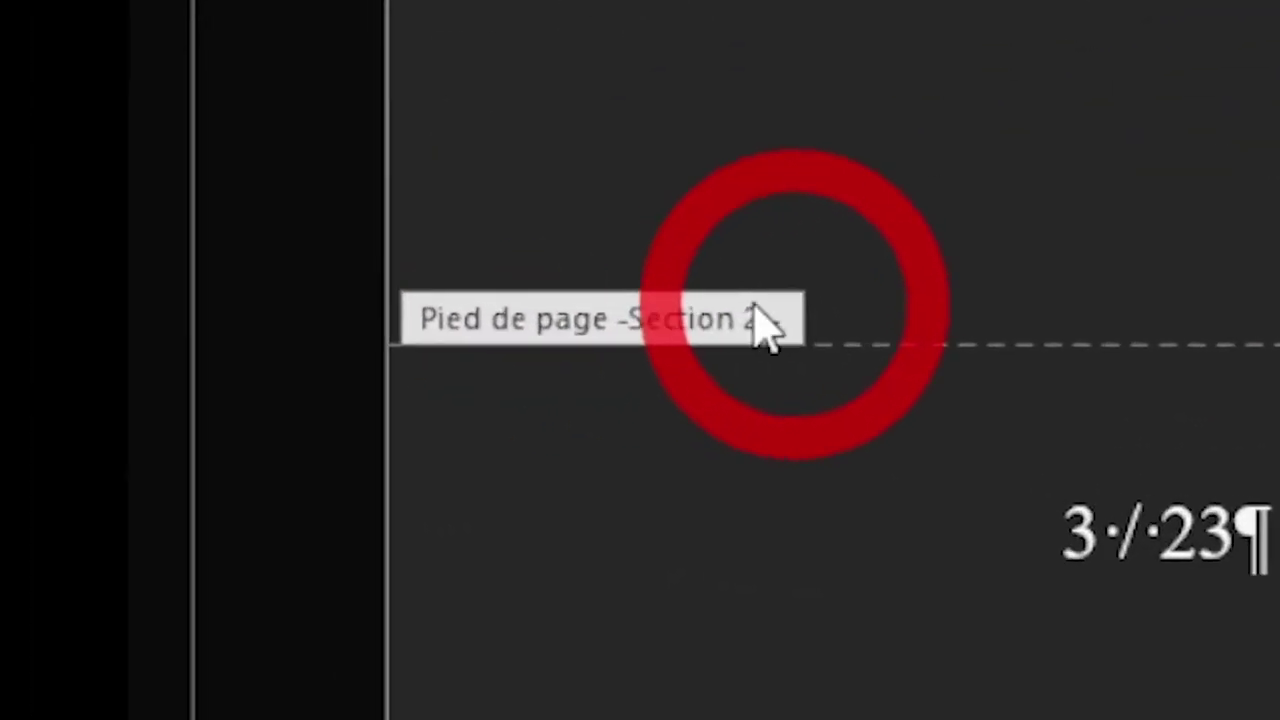
{"action": "left_click", "coordinate": [330, 459]}
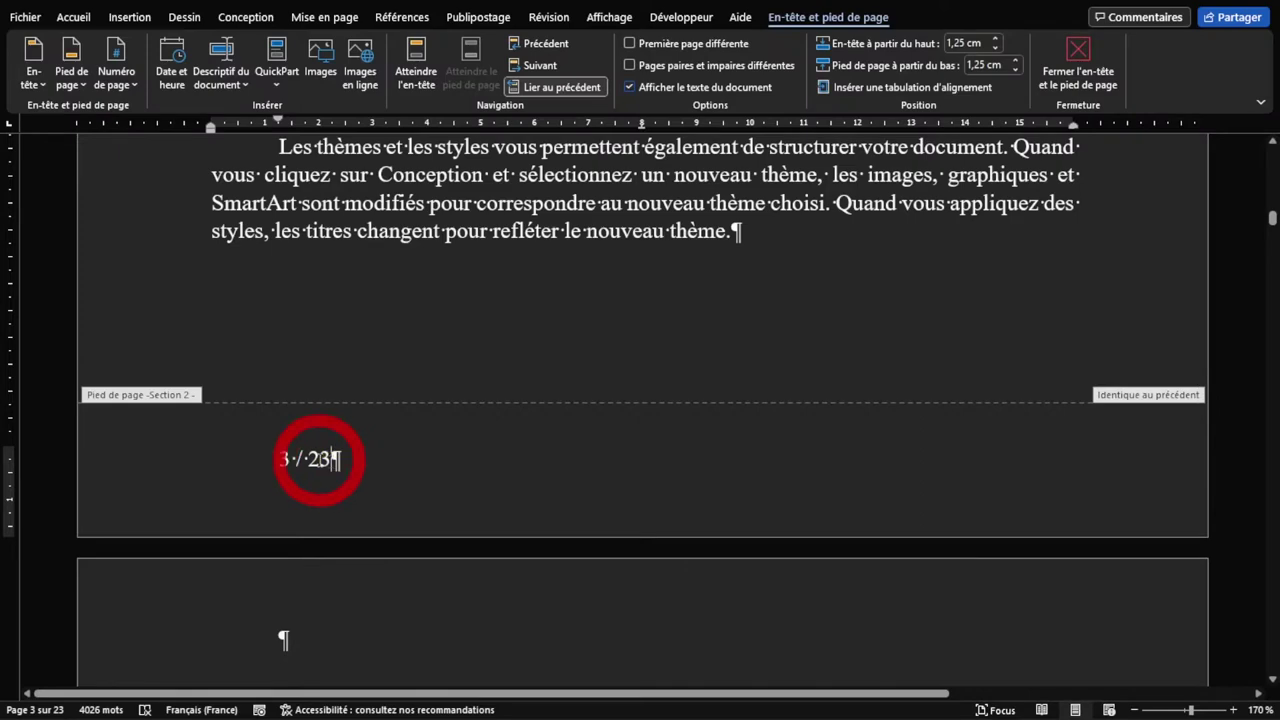
{"action": "left_click", "coordinate": [751, 134]}
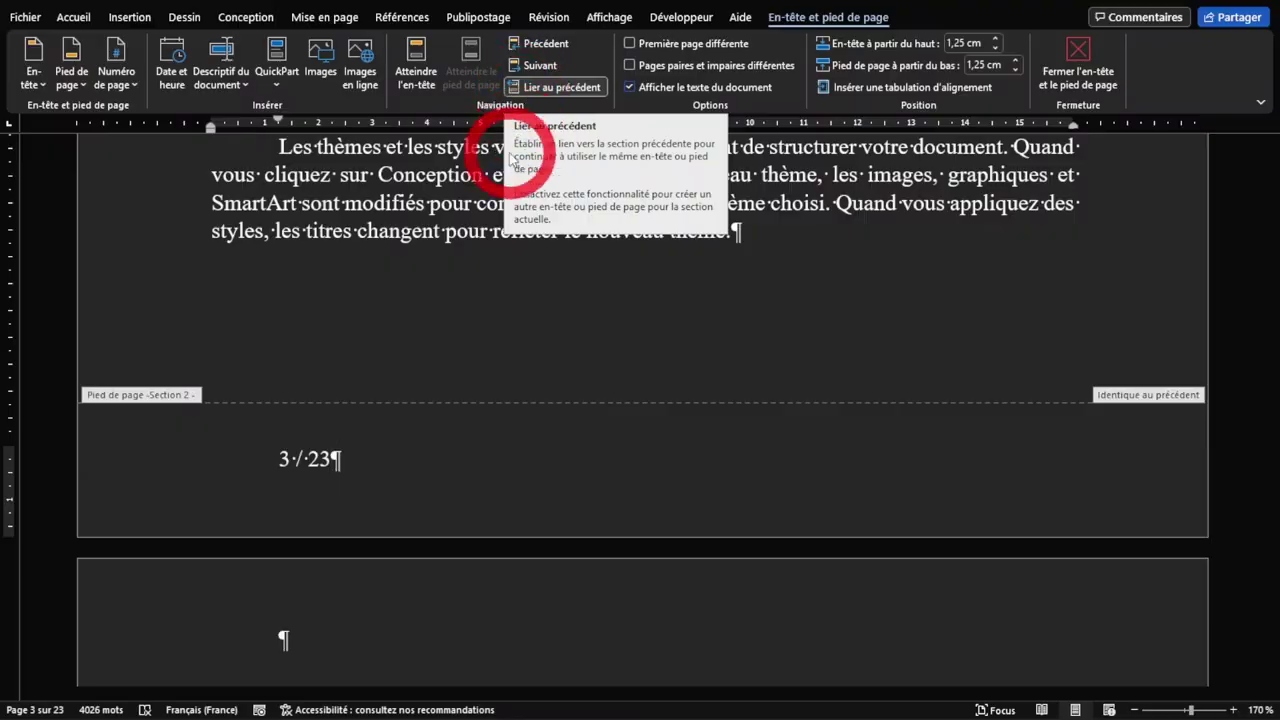
Step: Turn off Link to Previous on the section 2 page 3 footer
{"action": "left_click", "coordinate": [190, 430]}
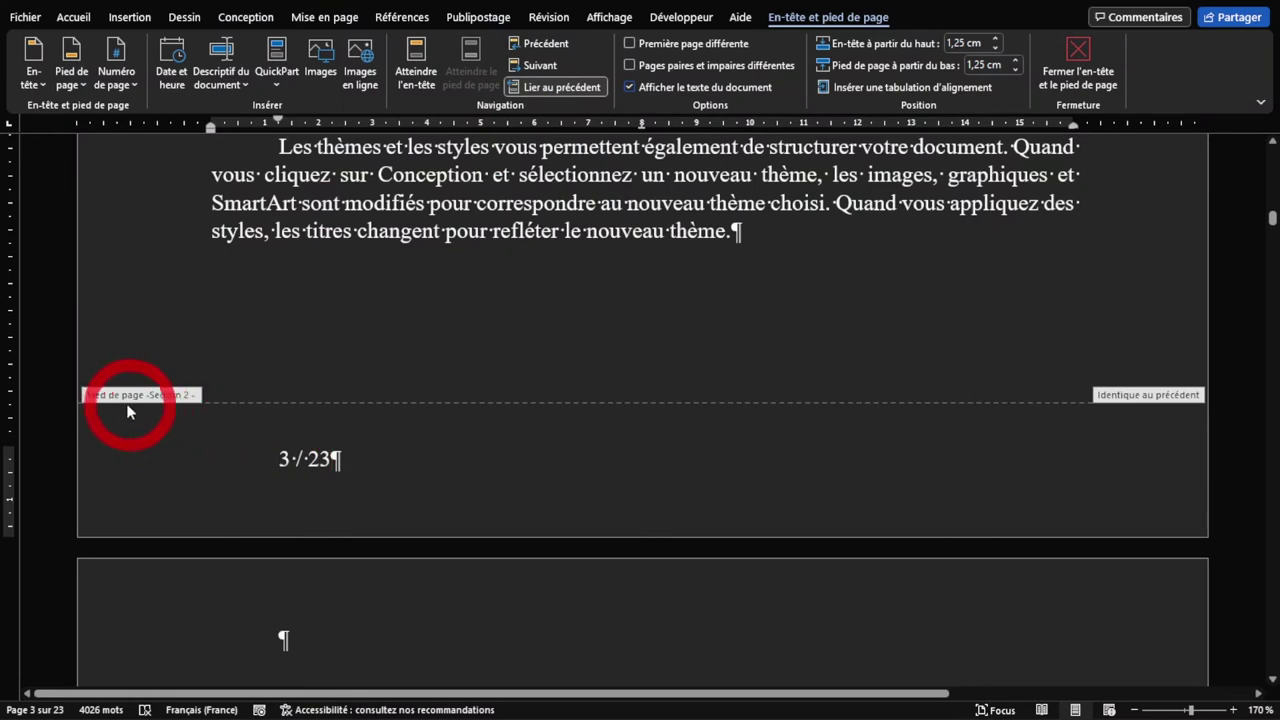
{"action": "left_click", "coordinate": [293, 468]}
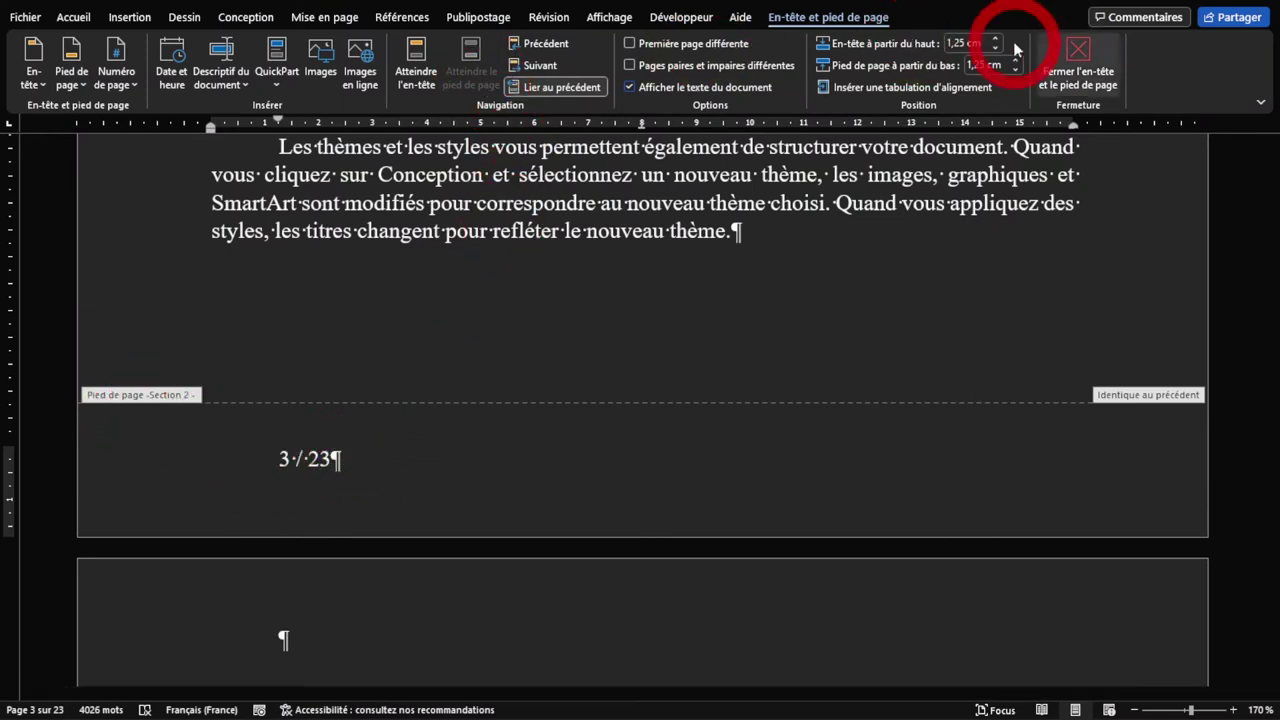
{"action": "left_click", "coordinate": [515, 88]}
{"action": "scroll", "coordinate": [428, 490], "scroll_direction": "up", "scroll_amount": 10}
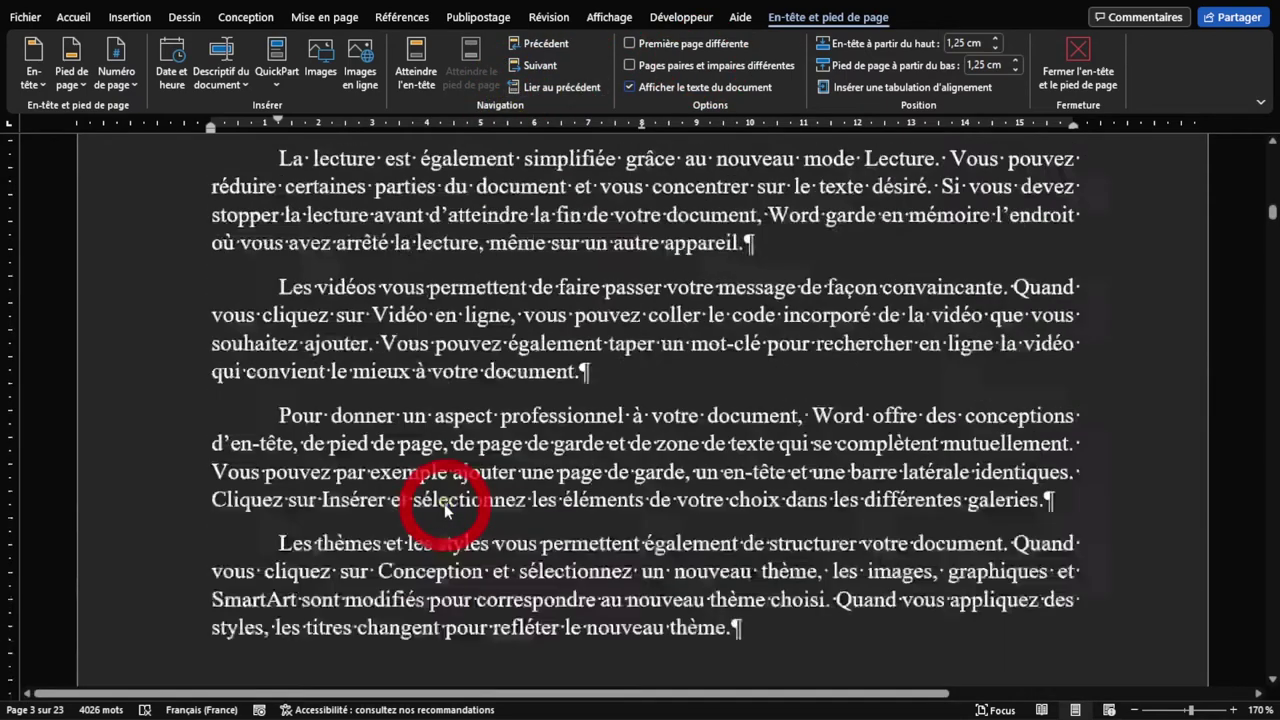
{"action": "scroll", "coordinate": [450, 490], "scroll_direction": "up", "scroll_amount": 2}
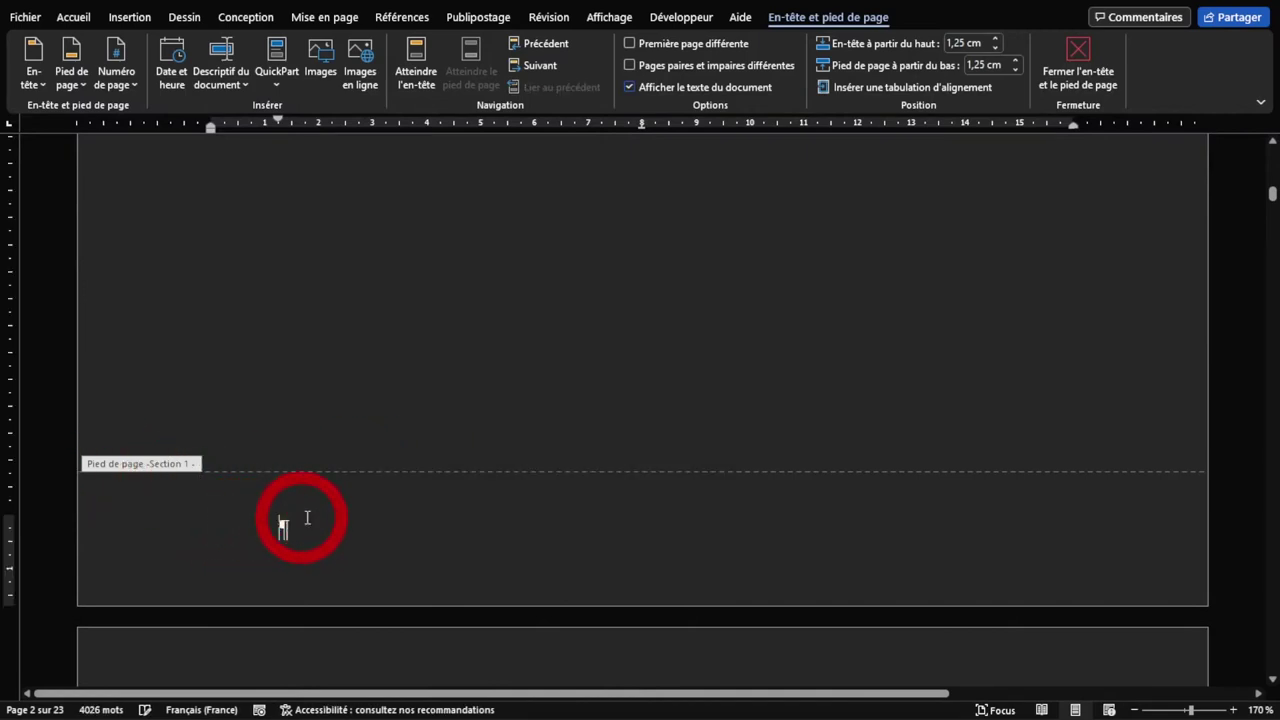
{"action": "left_click_drag", "start_coordinate": [1272, 193], "coordinate": [1273, 180]}
{"action": "scroll", "coordinate": [908, 286], "scroll_direction": "up", "scroll_amount": 4}
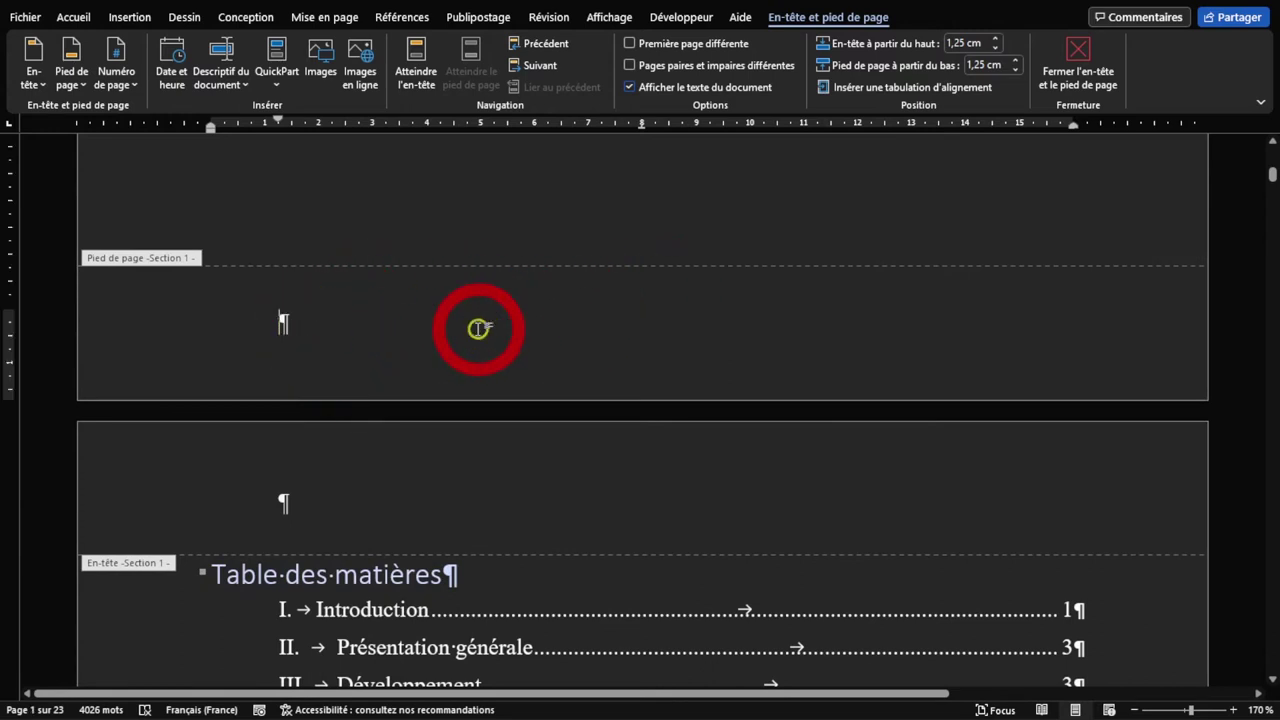
{"action": "scroll", "coordinate": [478, 340], "scroll_direction": "down", "scroll_amount": 2}
{"action": "scroll", "coordinate": [500, 390], "scroll_direction": "down", "scroll_amount": 10}
{"action": "scroll", "coordinate": [500, 330], "scroll_direction": "down", "scroll_amount": 8}
{"action": "scroll", "coordinate": [495, 290], "scroll_direction": "down", "scroll_amount": 8}
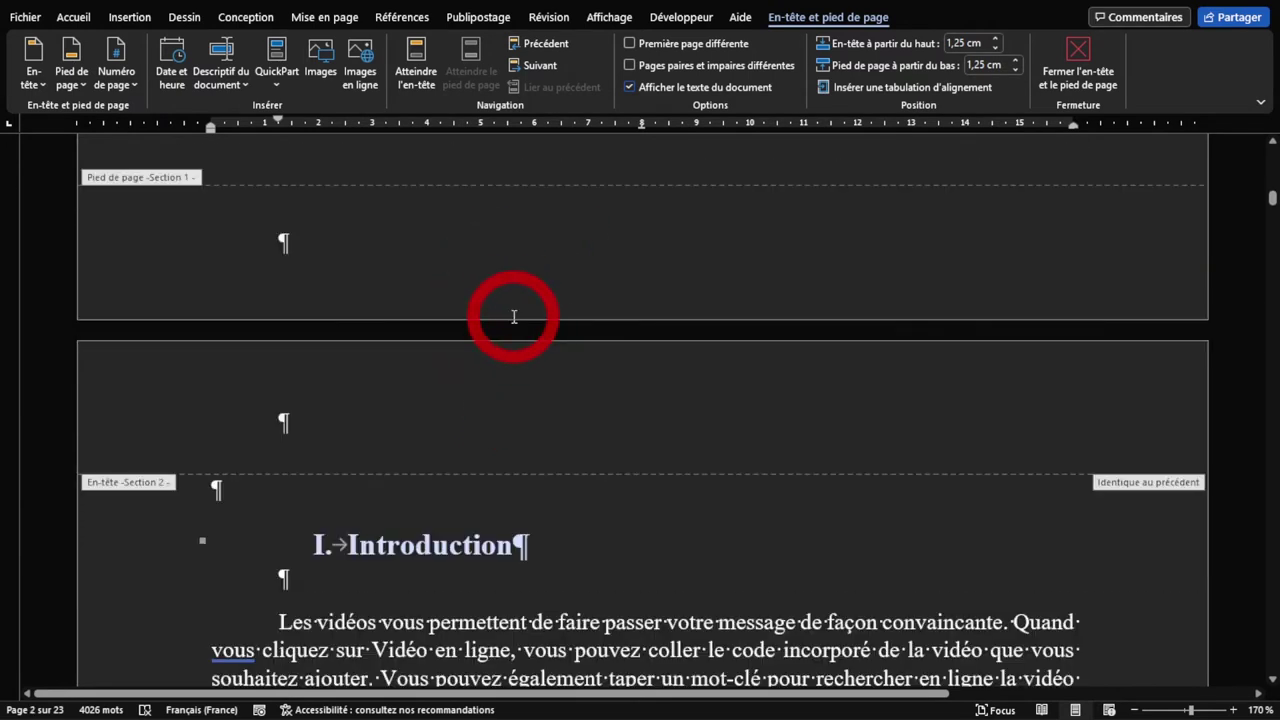
{"action": "scroll", "coordinate": [360, 310], "scroll_direction": "down", "scroll_amount": 8}
{"action": "scroll", "coordinate": [400, 350], "scroll_direction": "down", "scroll_amount": 2}
{"action": "scroll", "coordinate": [380, 355], "scroll_direction": "down", "scroll_amount": 4}
{"action": "scroll", "coordinate": [450, 360], "scroll_direction": "down", "scroll_amount": 4}
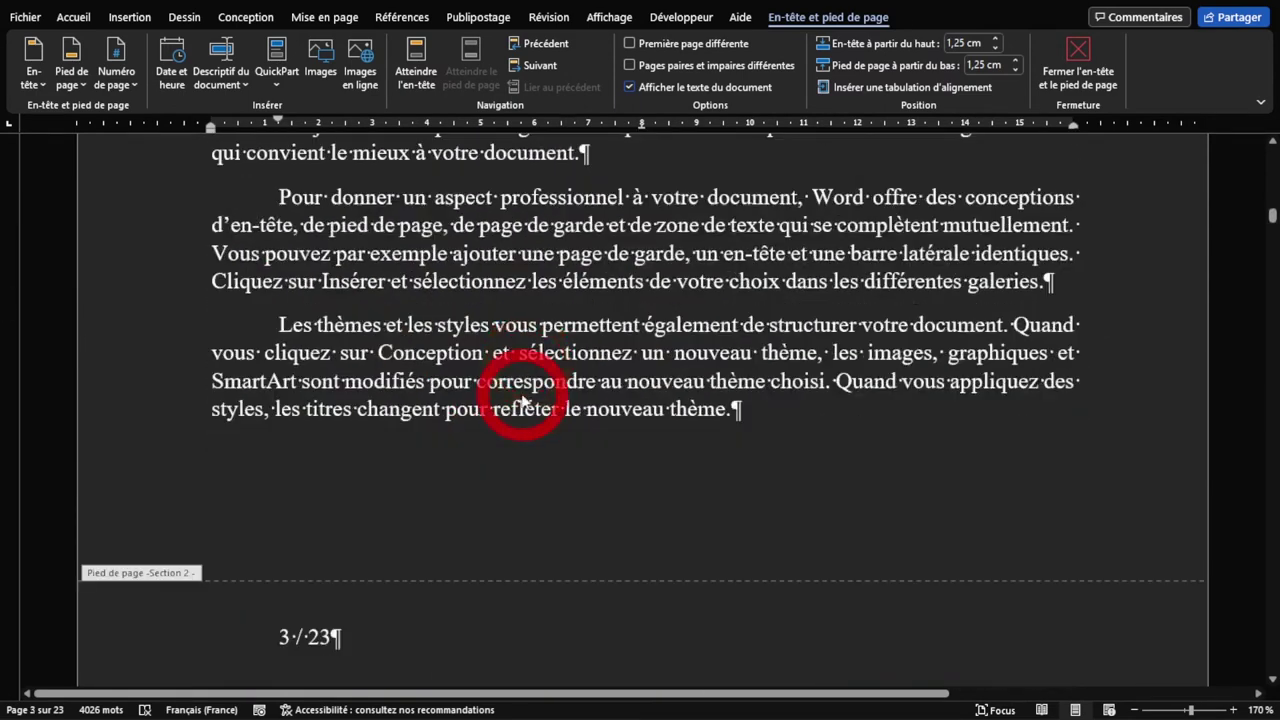
{"action": "scroll", "coordinate": [512, 394], "scroll_direction": "down", "scroll_amount": 3}
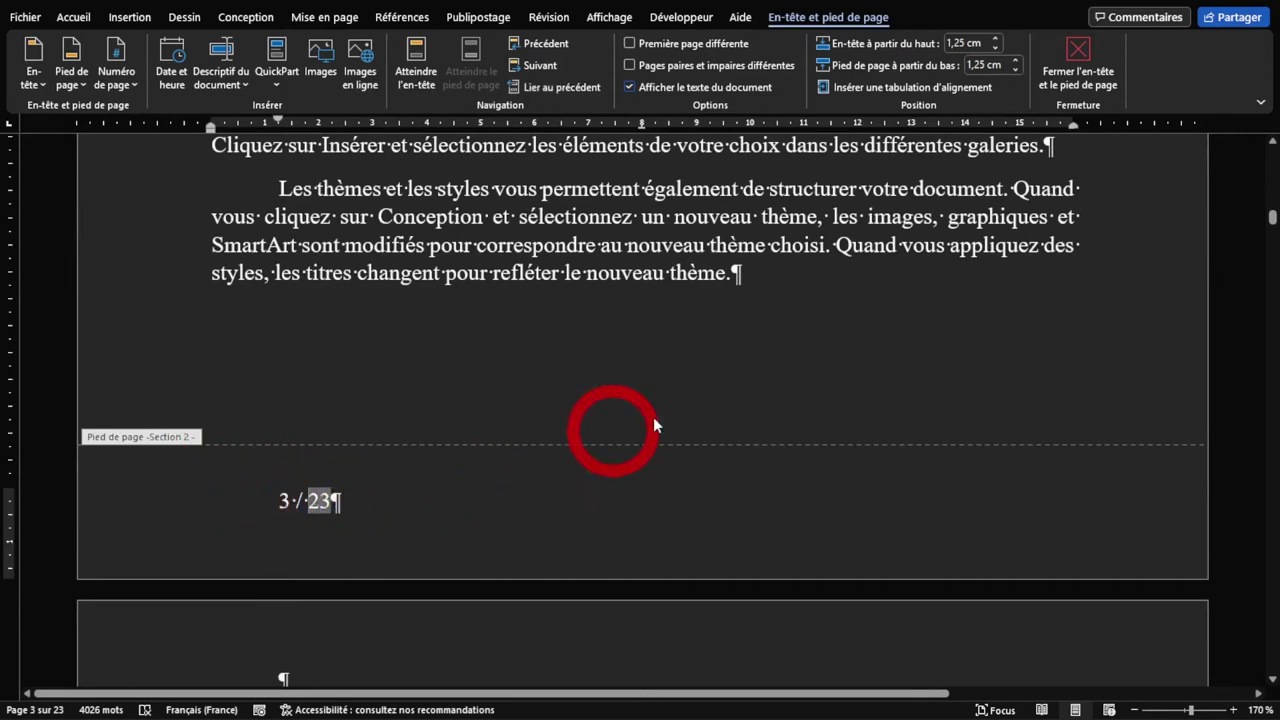
{"action": "left_click_drag", "start_coordinate": [1272, 220], "coordinate": [1272, 152]}
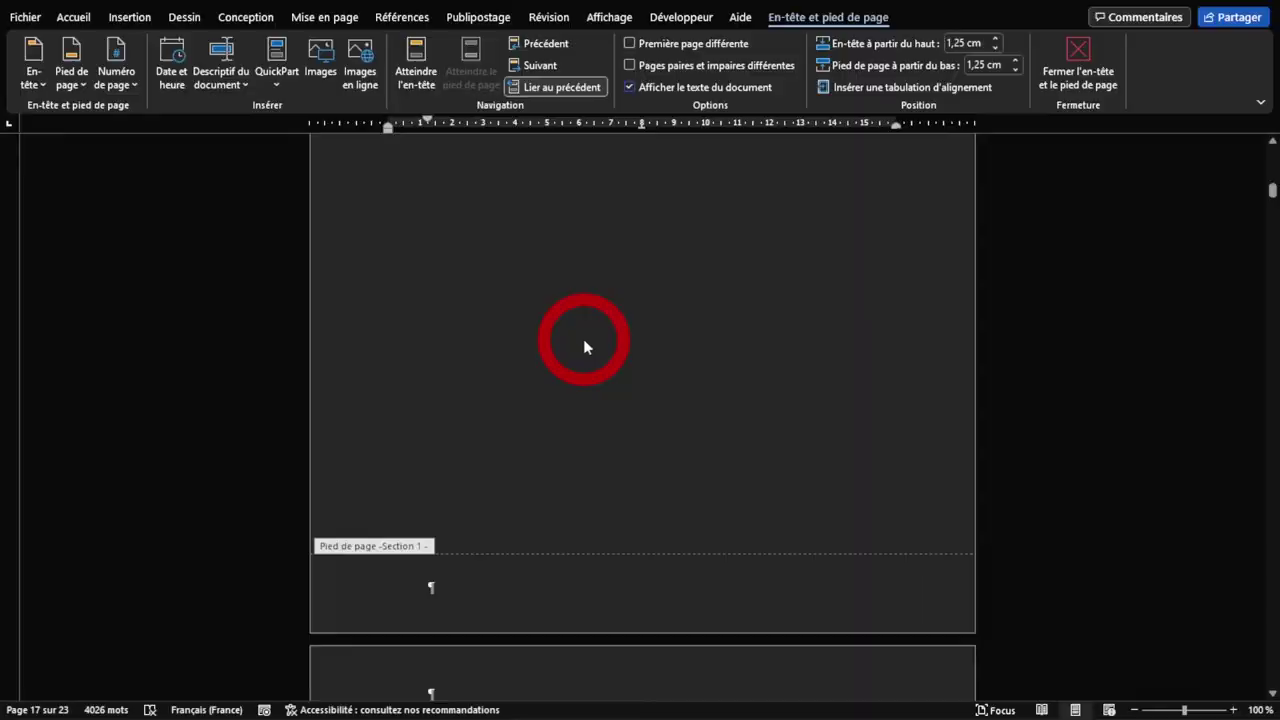
Step: Set section 2 numbering to start at 1 in Format des numéros de page, making page 3 read '1 / 23'
{"action": "scroll", "coordinate": [583, 339], "scroll_direction": "down", "scroll_amount": 3}
{"action": "scroll", "coordinate": [526, 420], "scroll_direction": "down", "scroll_amount": 5}
{"action": "scroll", "coordinate": [523, 409], "scroll_direction": "down", "scroll_amount": 2}
{"action": "scroll", "coordinate": [590, 320], "scroll_direction": "down", "scroll_amount": 5}
{"action": "scroll", "coordinate": [500, 410], "scroll_direction": "down", "scroll_amount": 3}
{"action": "scroll", "coordinate": [420, 455], "scroll_direction": "up", "scroll_amount": 8, "text": "ctrl"}
{"action": "scroll", "coordinate": [395, 462], "scroll_direction": "up", "scroll_amount": 5, "text": "ctrl"}
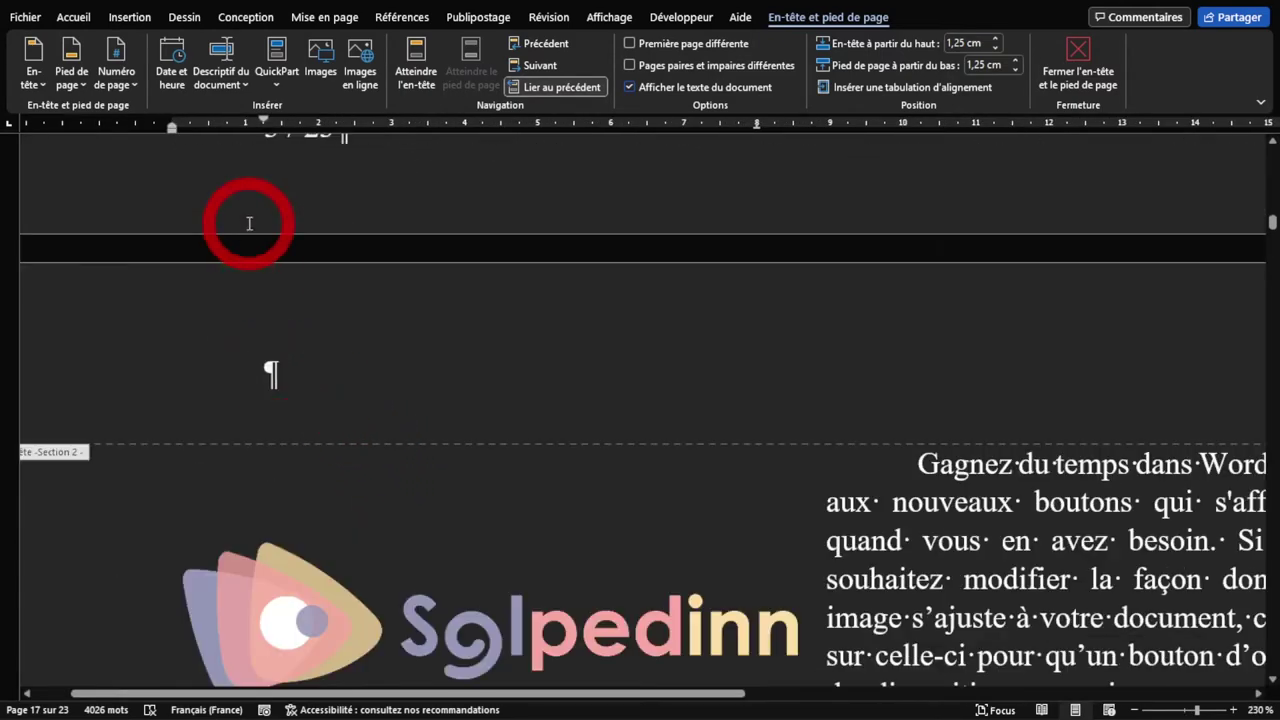
{"action": "scroll", "coordinate": [300, 453], "scroll_direction": "up", "scroll_amount": 3}
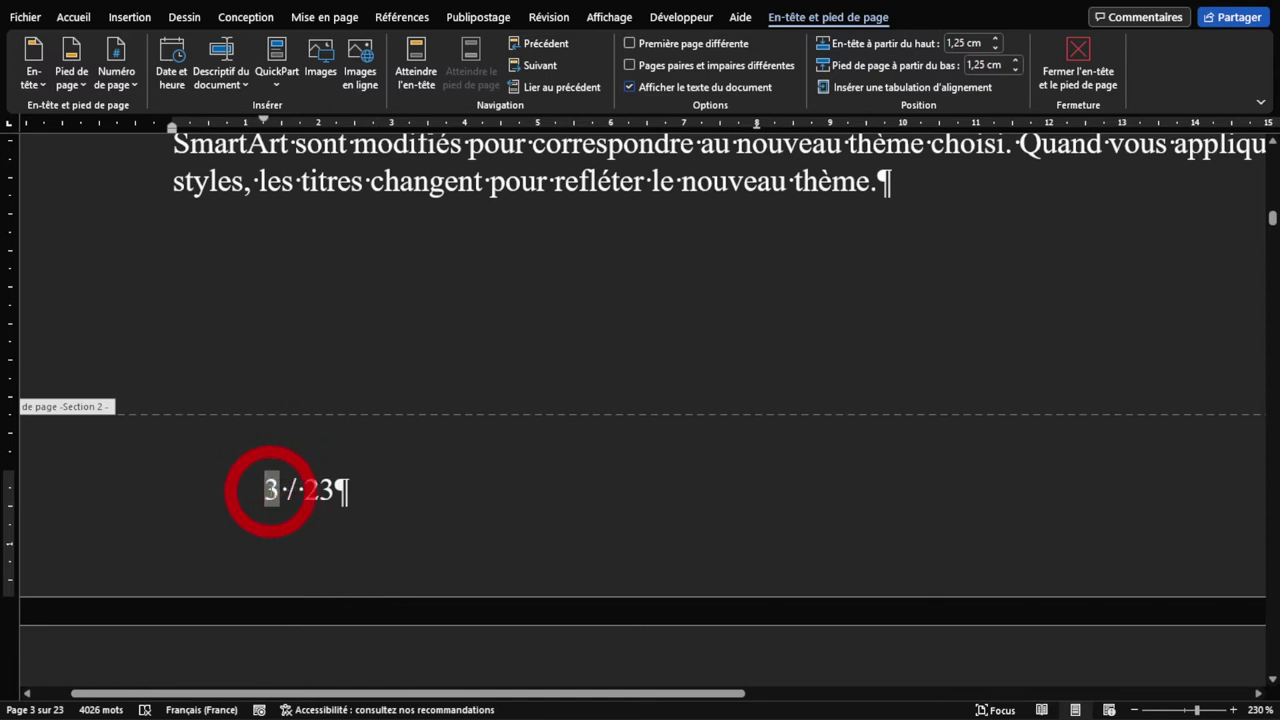
{"action": "right_click", "coordinate": [271, 490]}
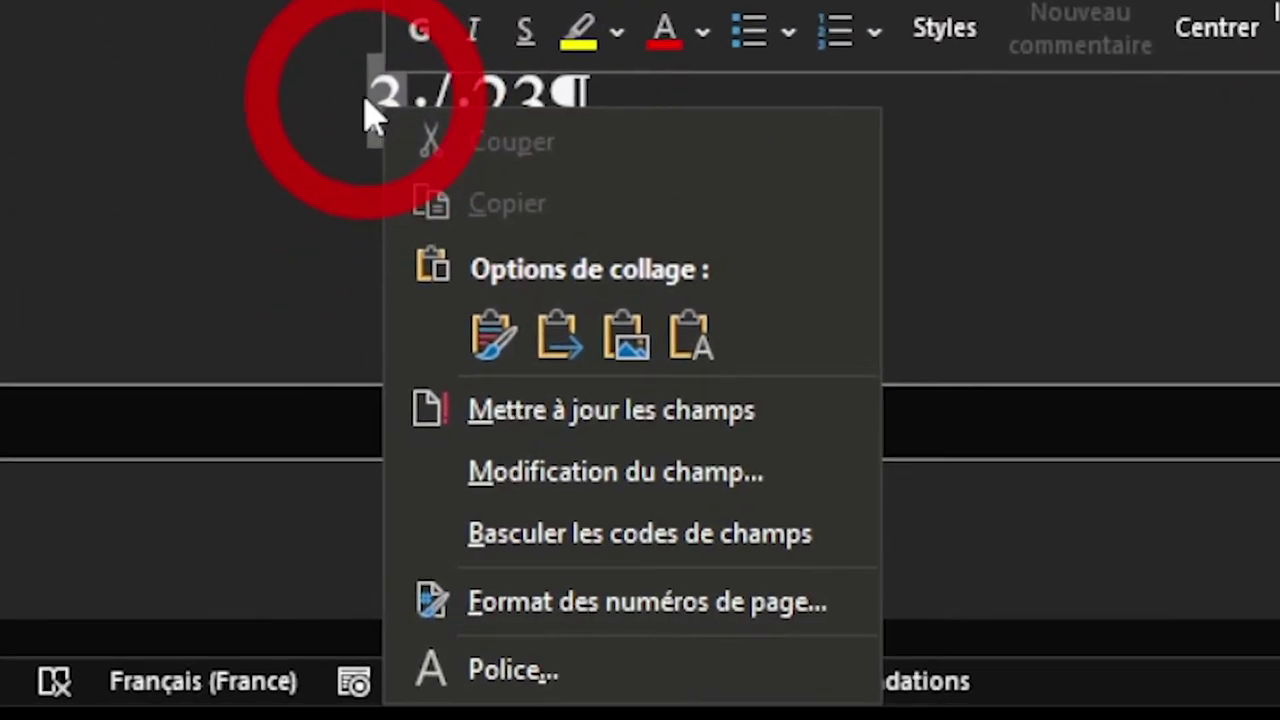
{"action": "left_click", "coordinate": [606, 602]}
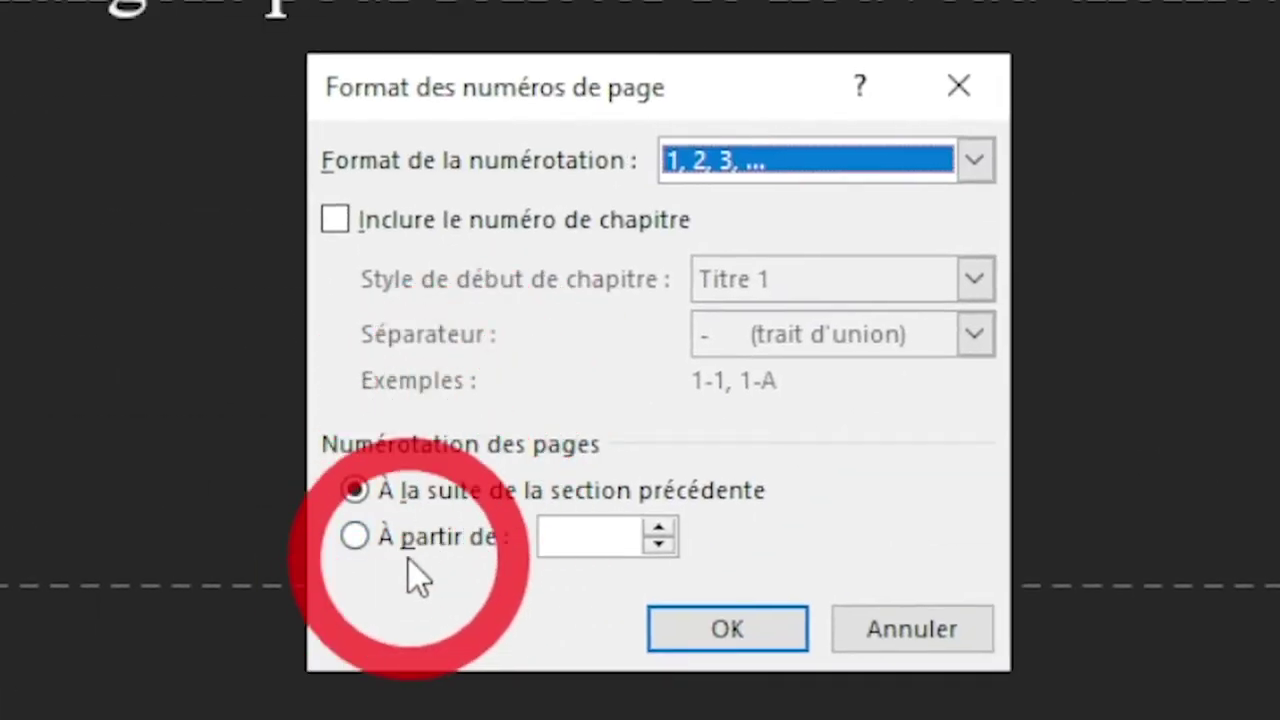
{"action": "left_click", "coordinate": [405, 548]}
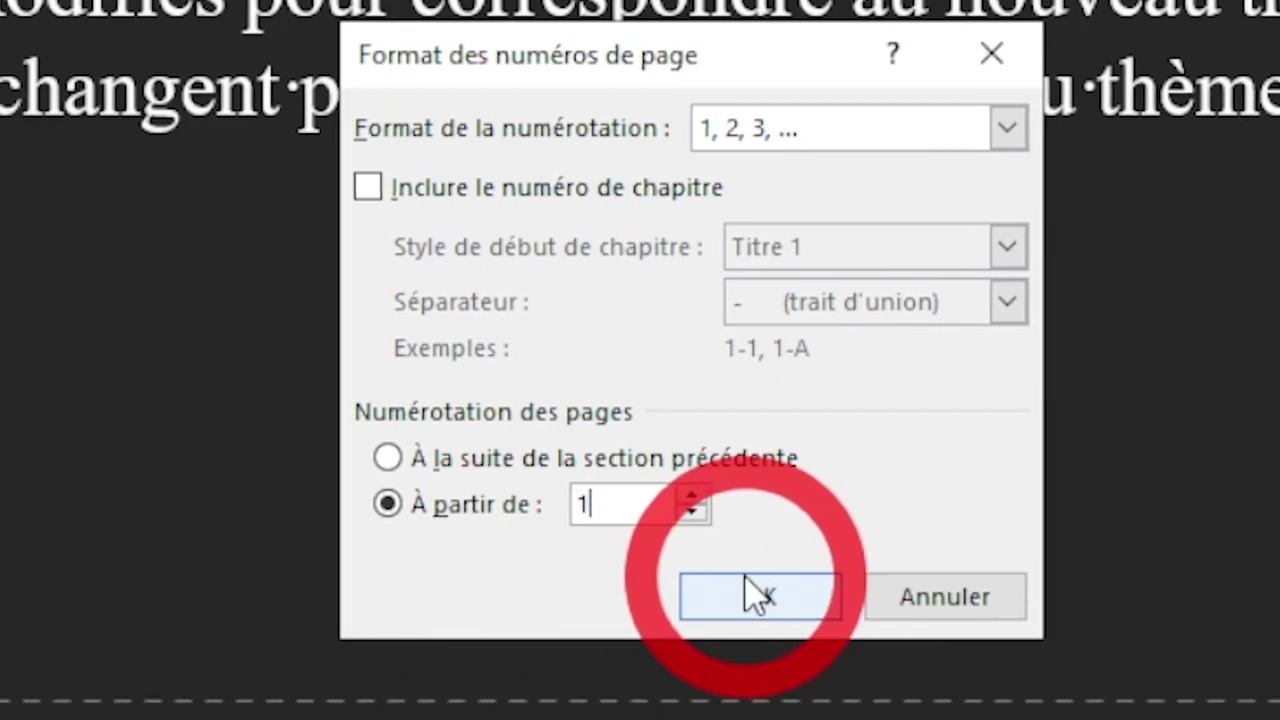
{"action": "left_click", "coordinate": [727, 628]}
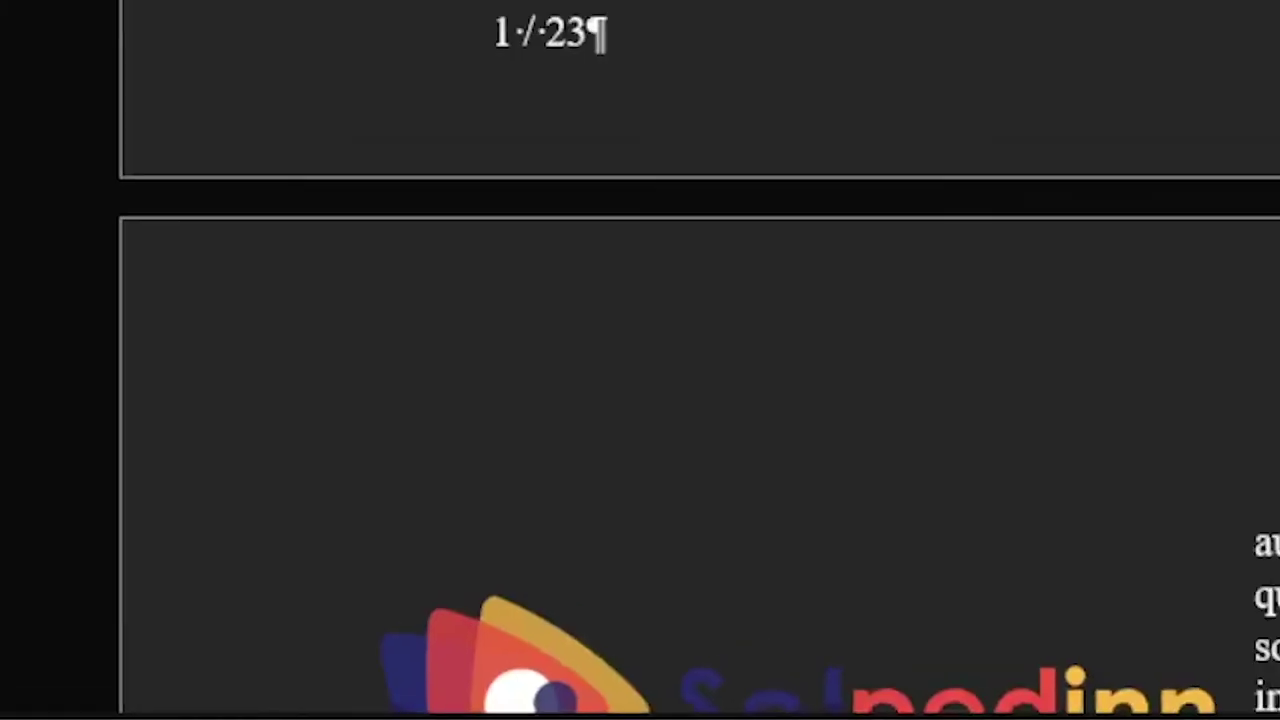
{"action": "left_click", "coordinate": [634, 300]}
{"action": "scroll", "coordinate": [612, 328], "scroll_direction": "up", "scroll_amount": 10}
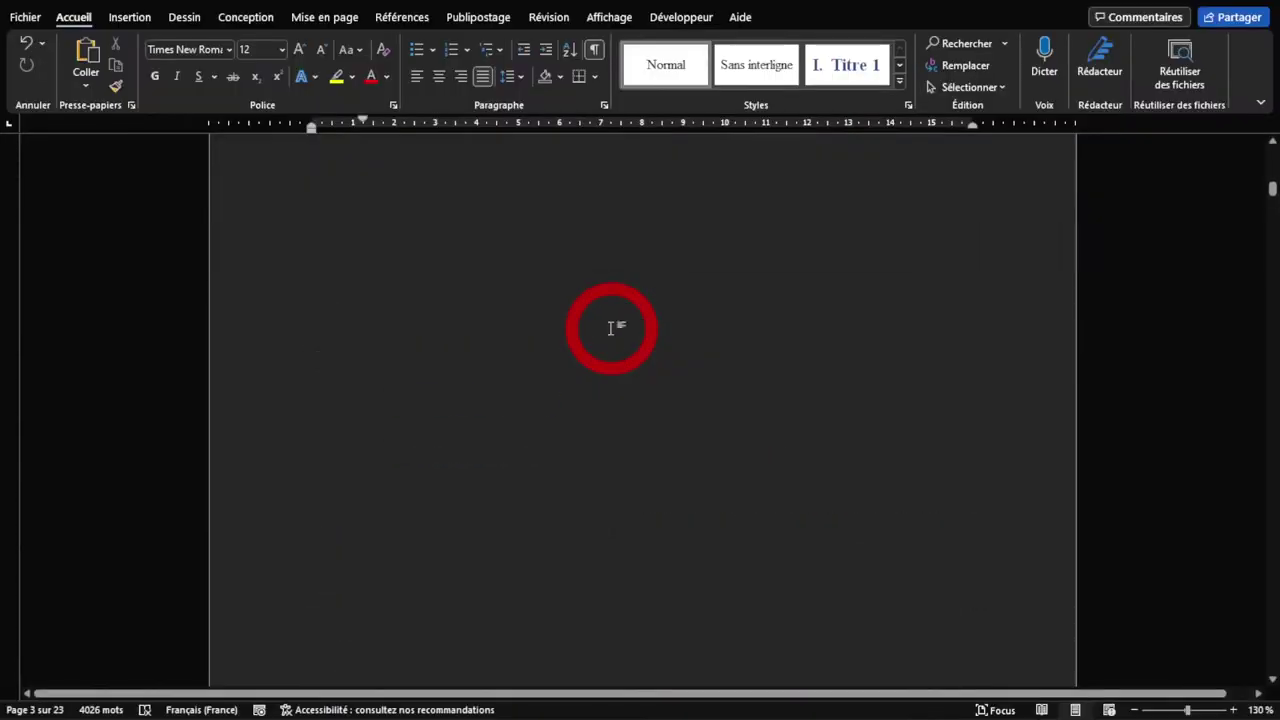
Step: Update the table of contents: Introduction page 1, Développement page 4, Postface page 8
{"action": "scroll", "coordinate": [610, 335], "scroll_direction": "up", "scroll_amount": 3}
{"action": "scroll", "coordinate": [608, 337], "scroll_direction": "down", "scroll_amount": 3}
{"action": "left_click", "coordinate": [603, 409]}
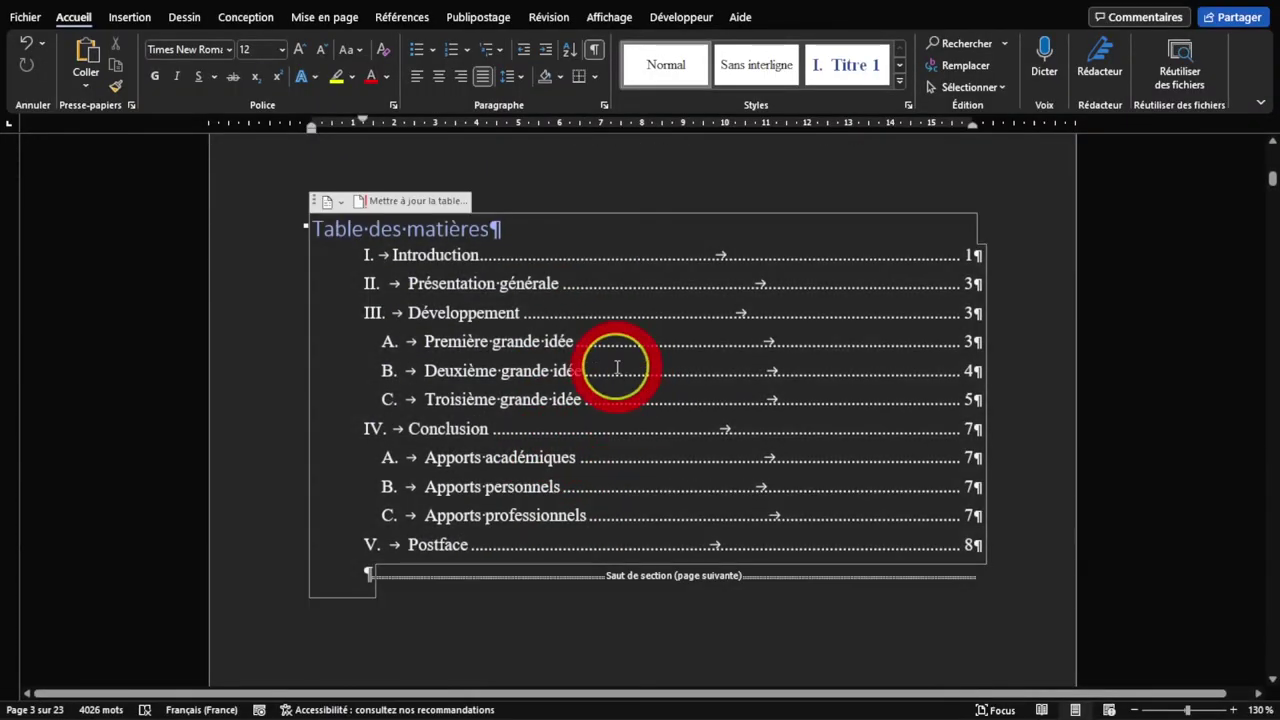
{"action": "left_click", "coordinate": [444, 203]}
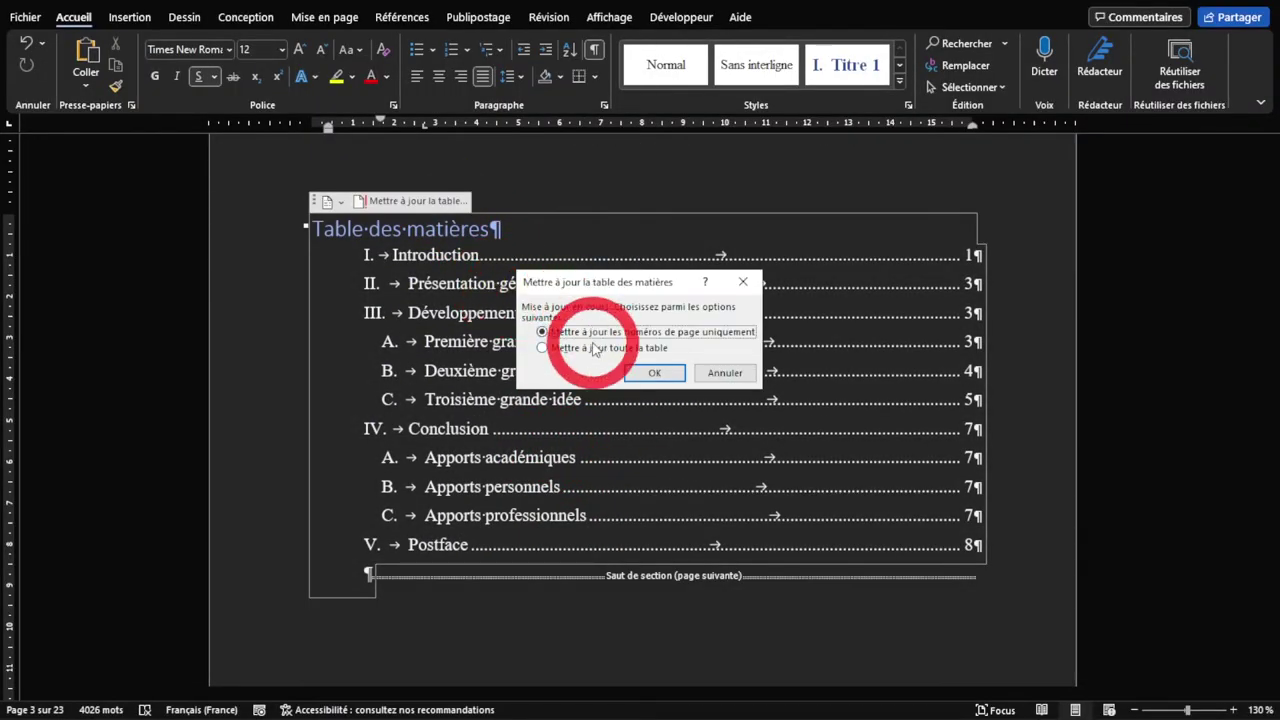
{"action": "left_click", "coordinate": [641, 376]}
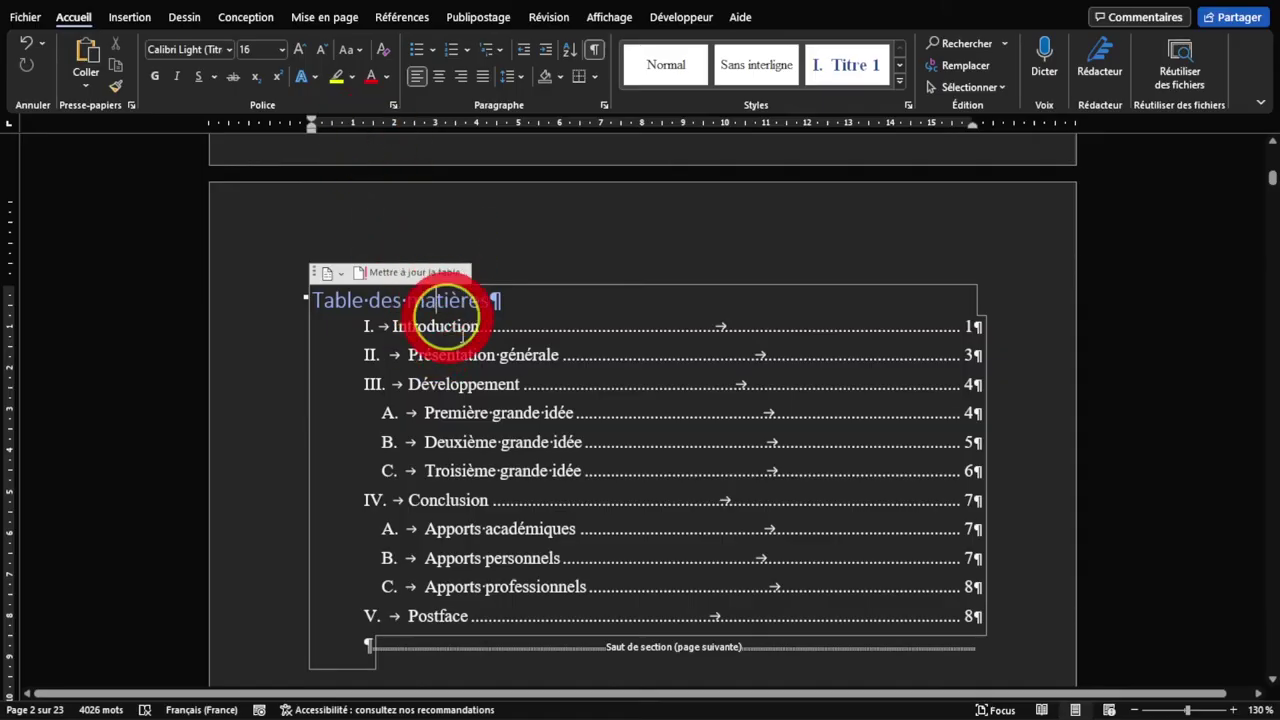
{"action": "left_click", "coordinate": [397, 17]}
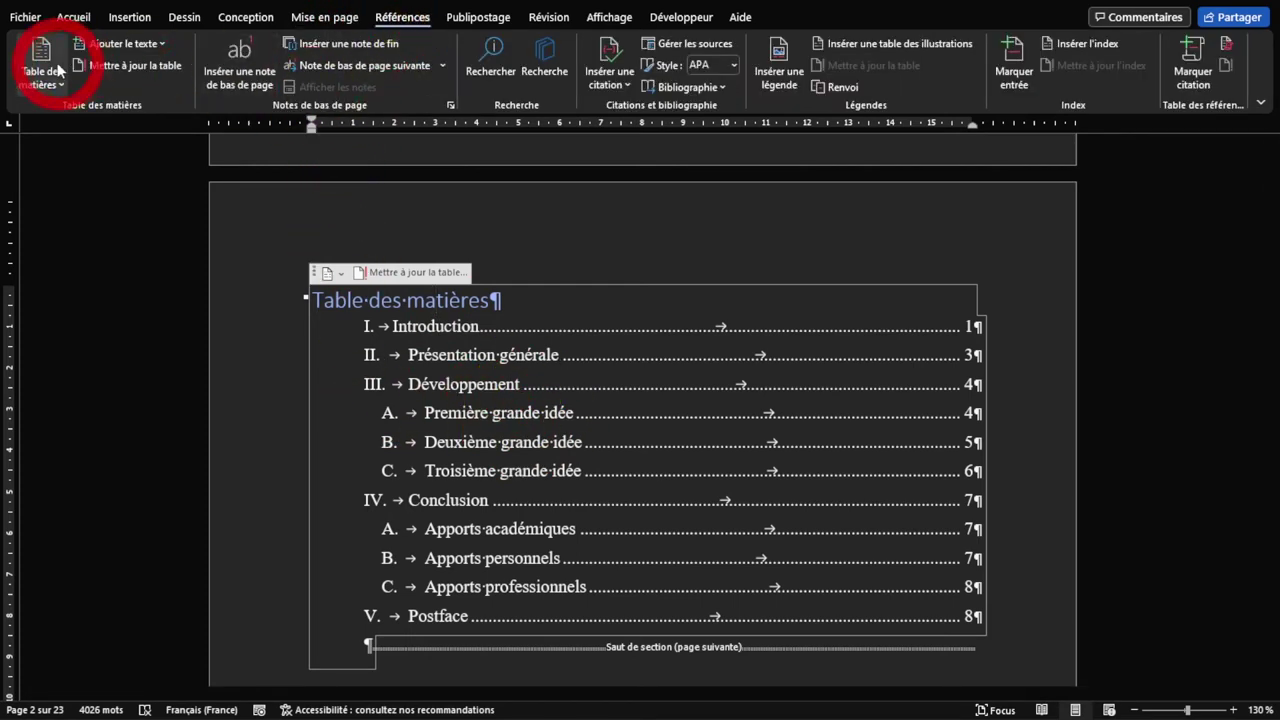
Step: Apply the Recherché format to a custom table of contents, replacing the existing one
{"action": "left_click", "coordinate": [64, 69]}
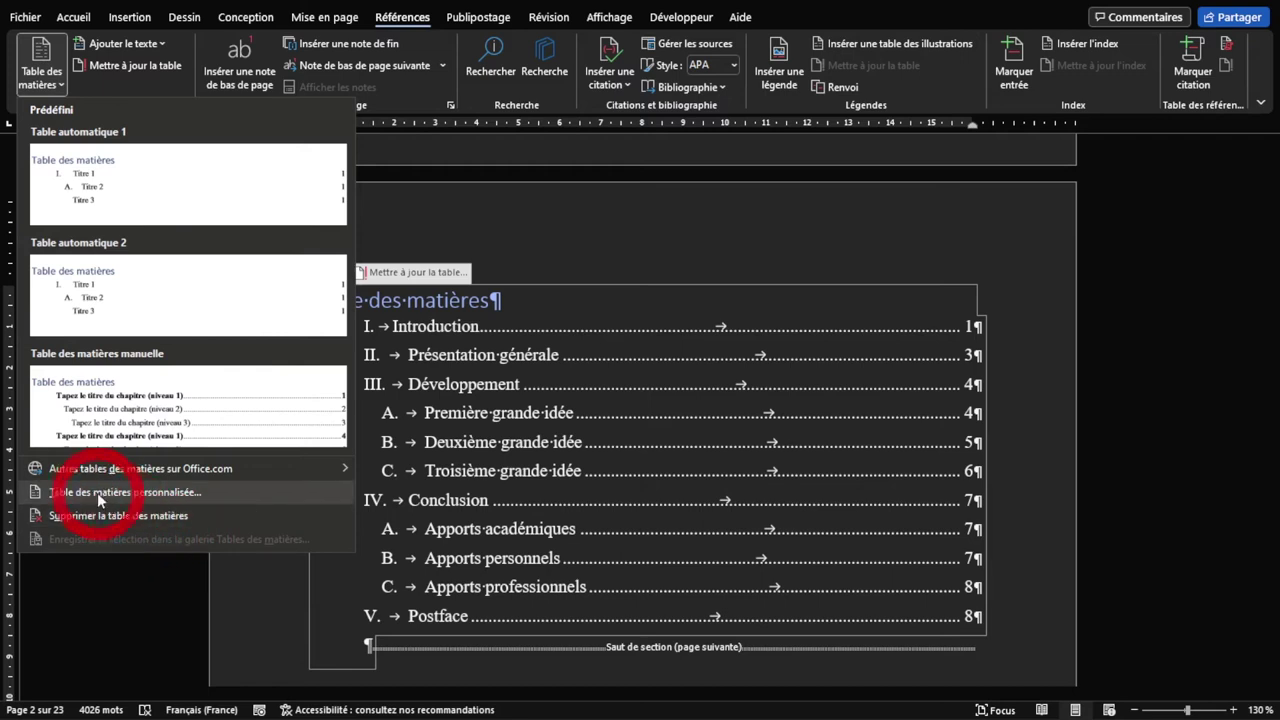
{"action": "left_click", "coordinate": [111, 492]}
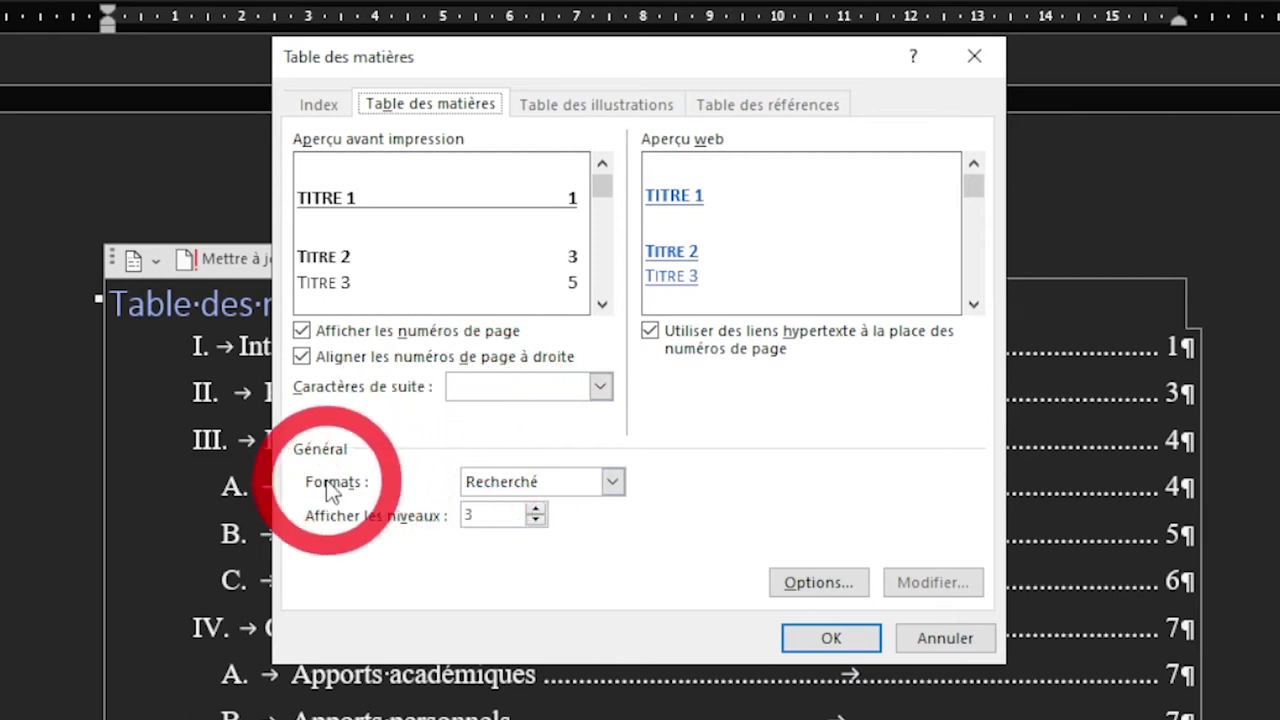
{"action": "left_click", "coordinate": [504, 487]}
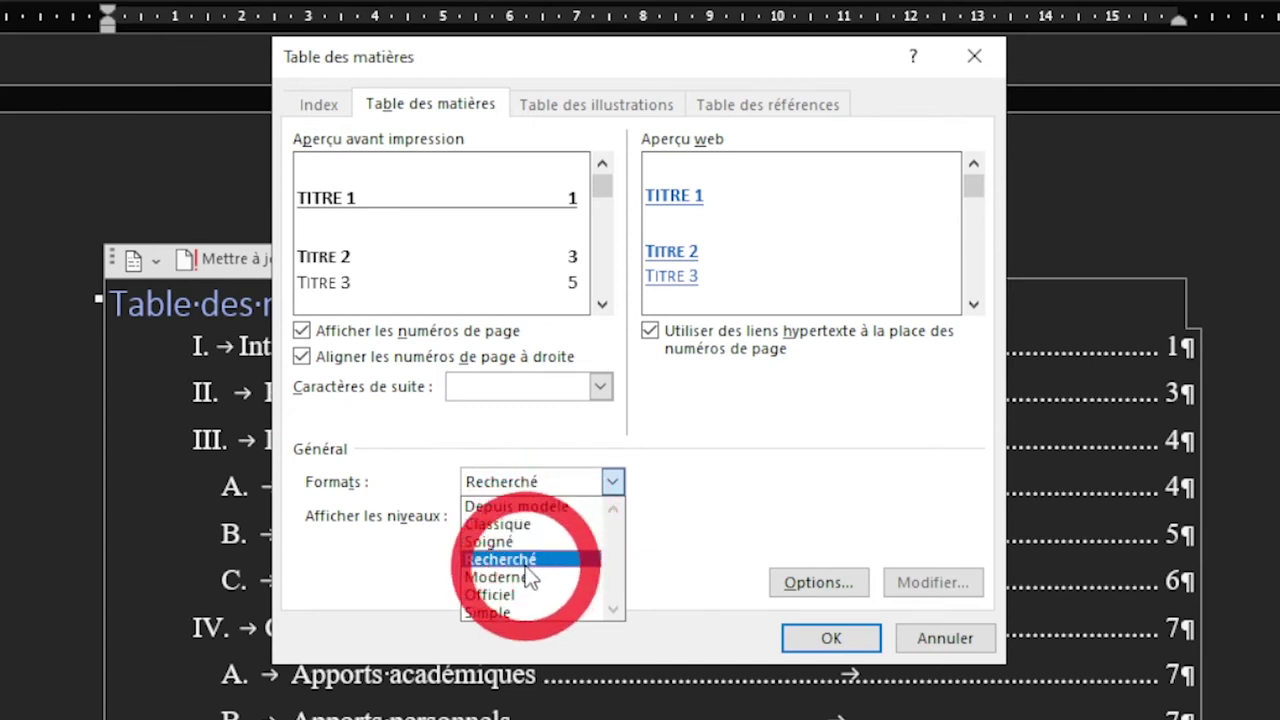
{"action": "left_click", "coordinate": [524, 562]}
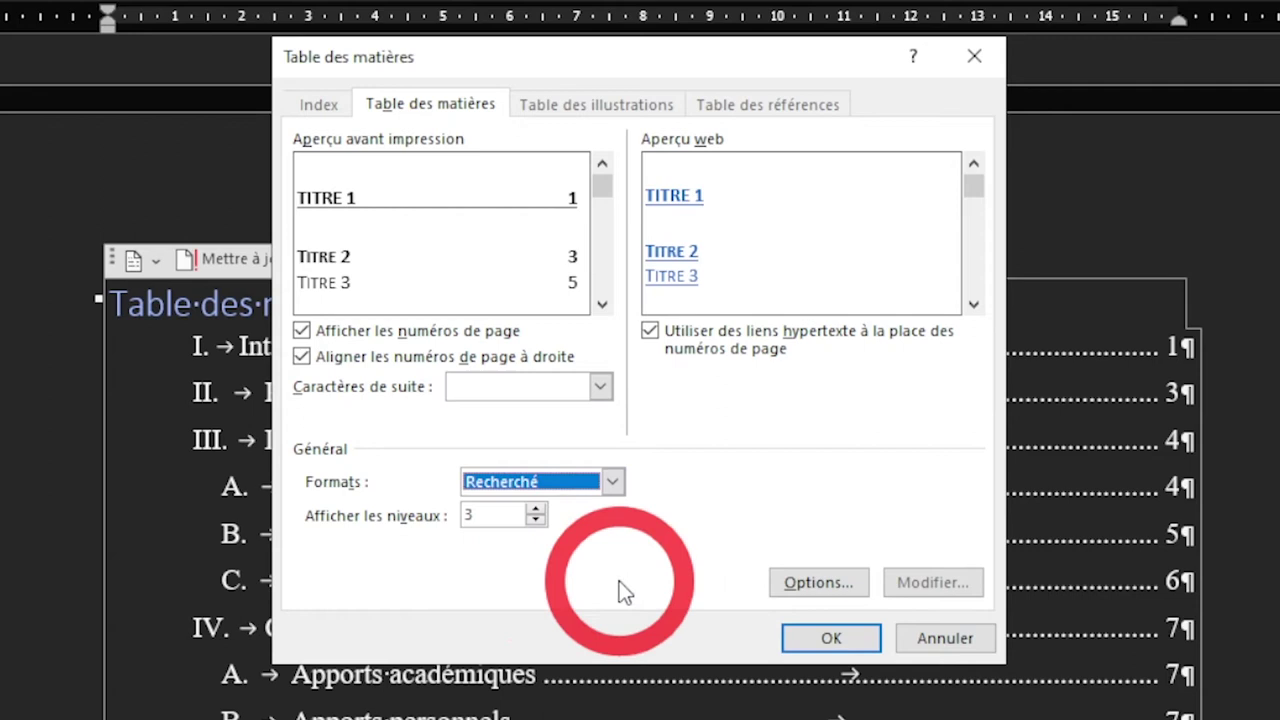
{"action": "left_click", "coordinate": [829, 641]}
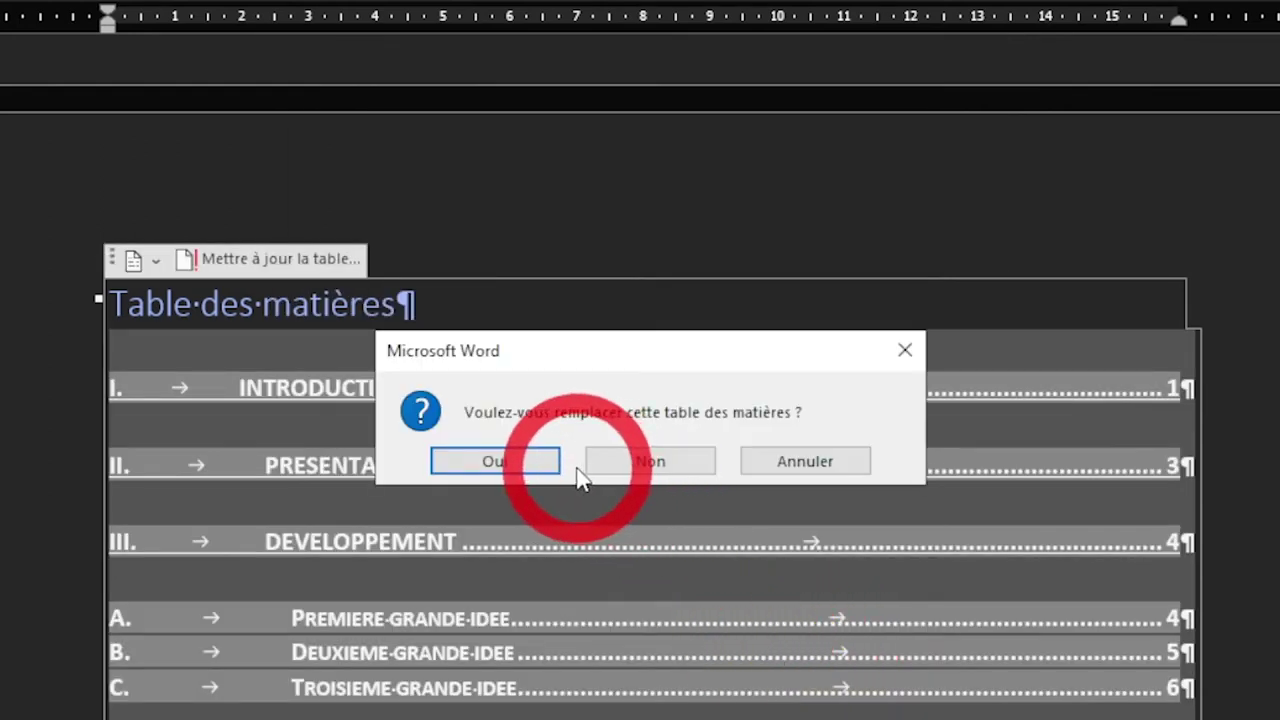
{"action": "left_click", "coordinate": [513, 458]}
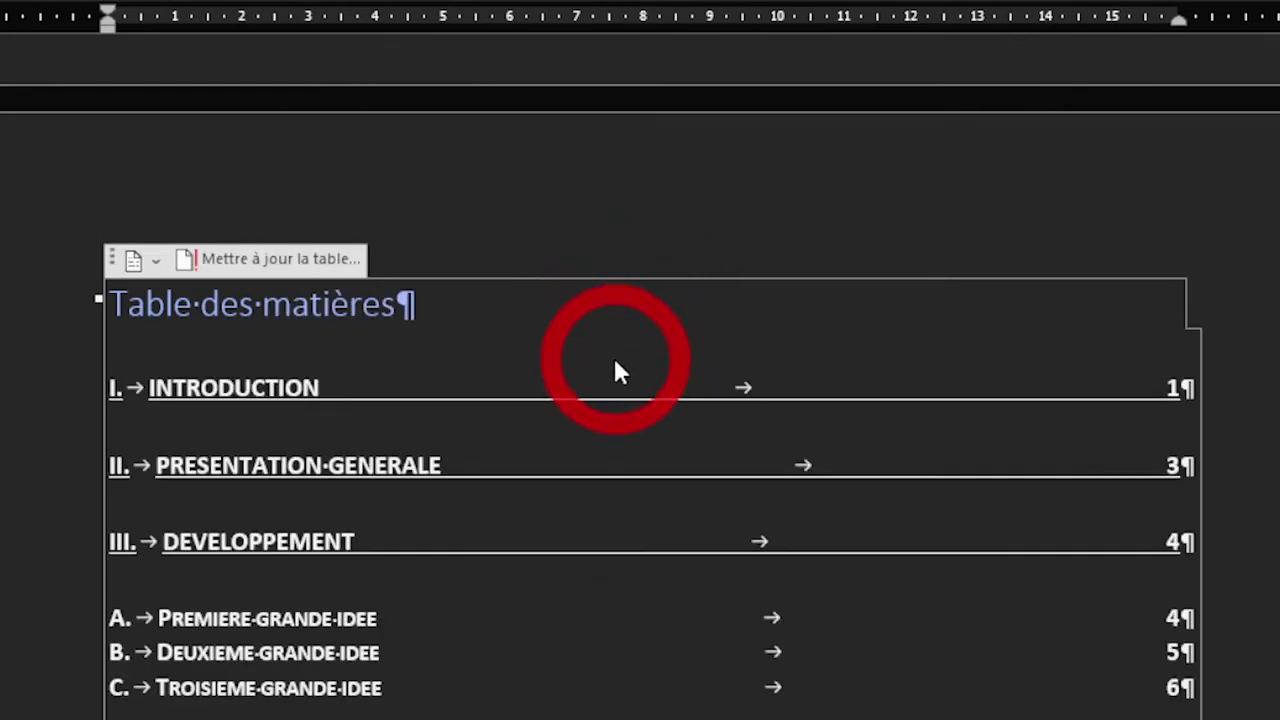
Step: Select the restyled contents entries from III. DEVELOPPEMENT downward
{"action": "scroll", "coordinate": [617, 372], "scroll_direction": "down", "scroll_amount": 3}
{"action": "left_click", "coordinate": [678, 377]}
{"action": "mouse_move", "coordinate": [1183, 350]}
{"action": "left_mouse_down"}
{"action": "mouse_move", "coordinate": [1235, 366]}
{"action": "mouse_move", "coordinate": [978, 285]}
{"action": "left_mouse_up"}
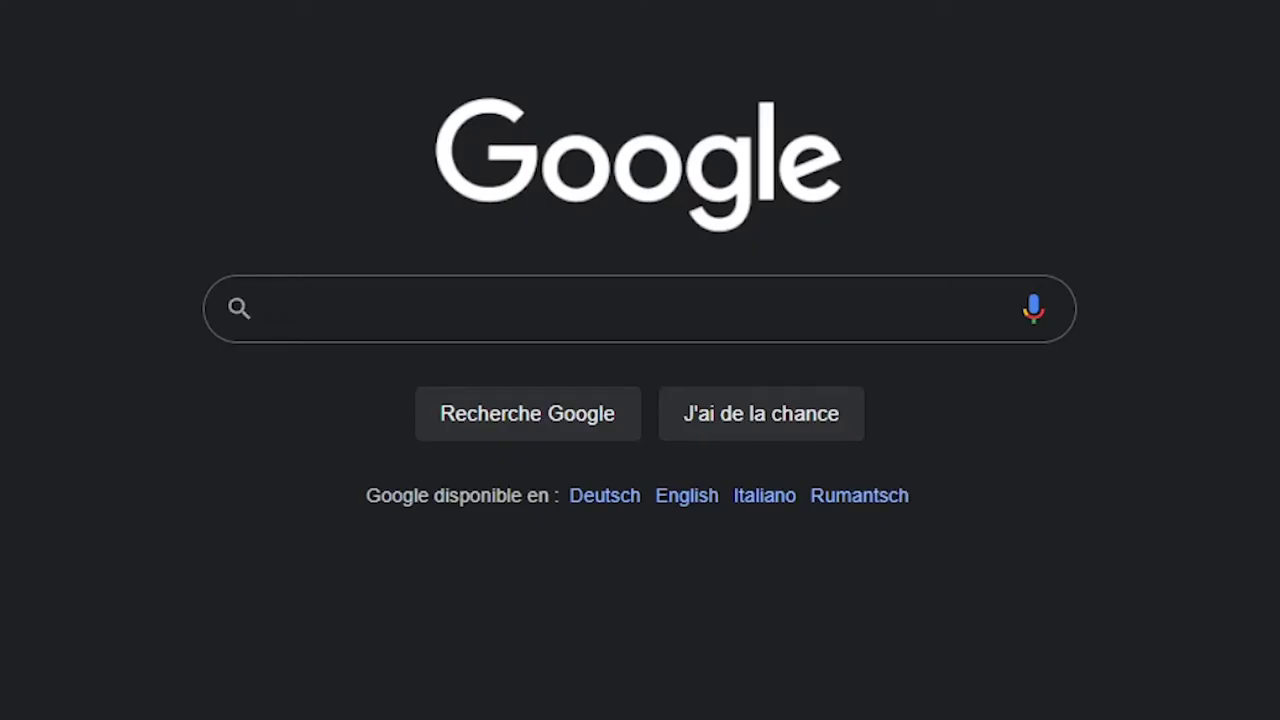
Step: Search Google for the Sciences Po Paris guide to citing works and bibliographies, as a filetype PDF
{"action": "left_click", "coordinate": [361, 309]}
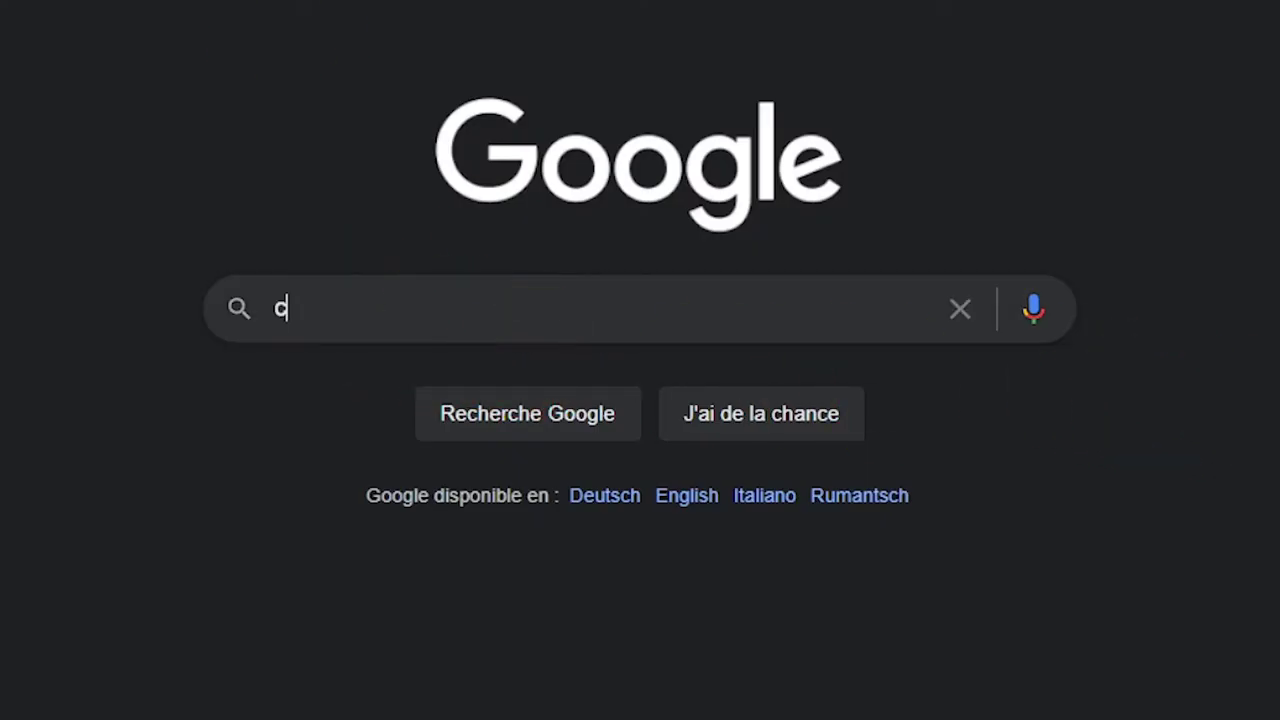
{"action": "type", "text": "ite"}
{"action": "key", "text": "ctrl+a"}
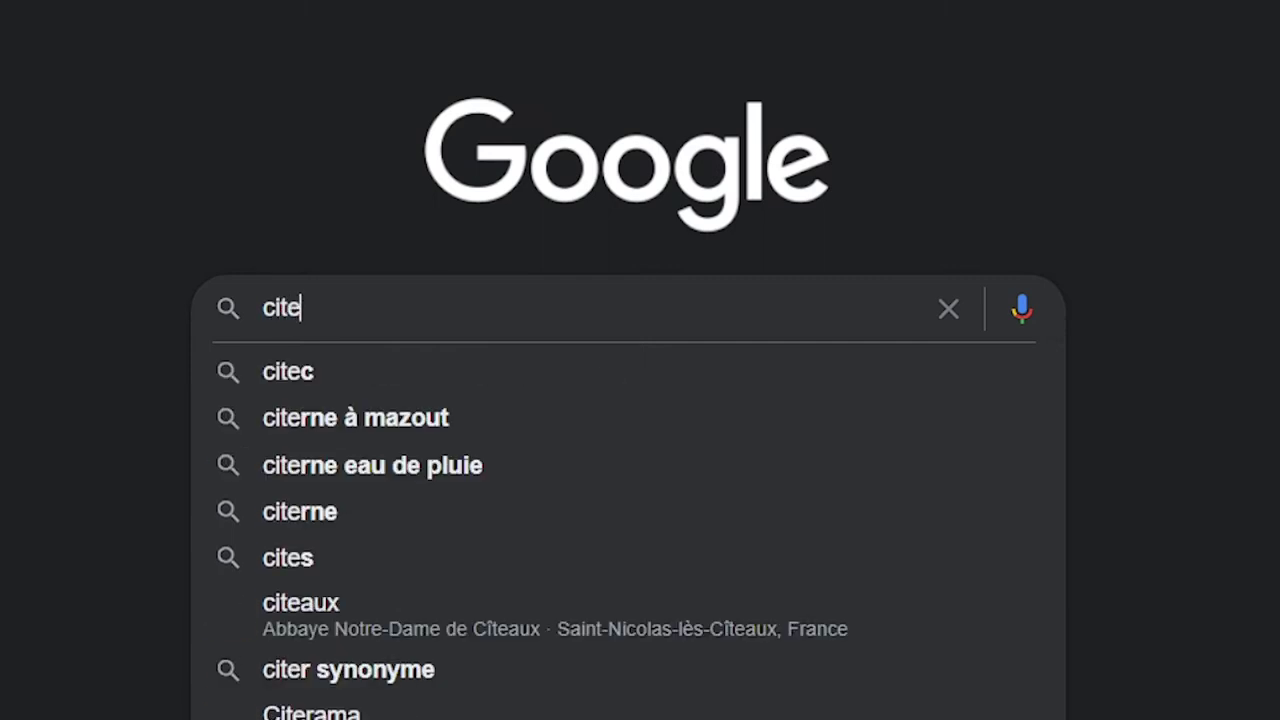
{"action": "type", "text": "r ouvrages bi"}
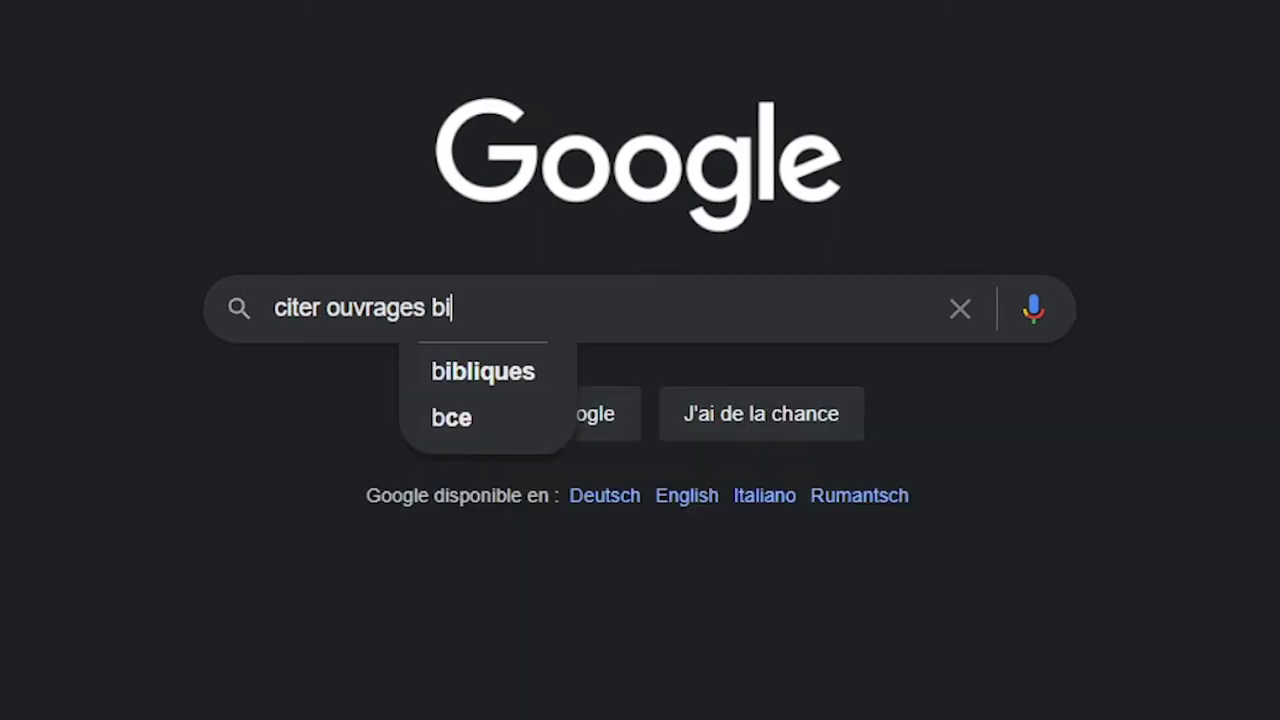
{"action": "type", "text": "blio"}
{"action": "type", "text": "iences po pari"}
{"action": "type", "text": "s "}
{"action": "type", "text": "fi"}
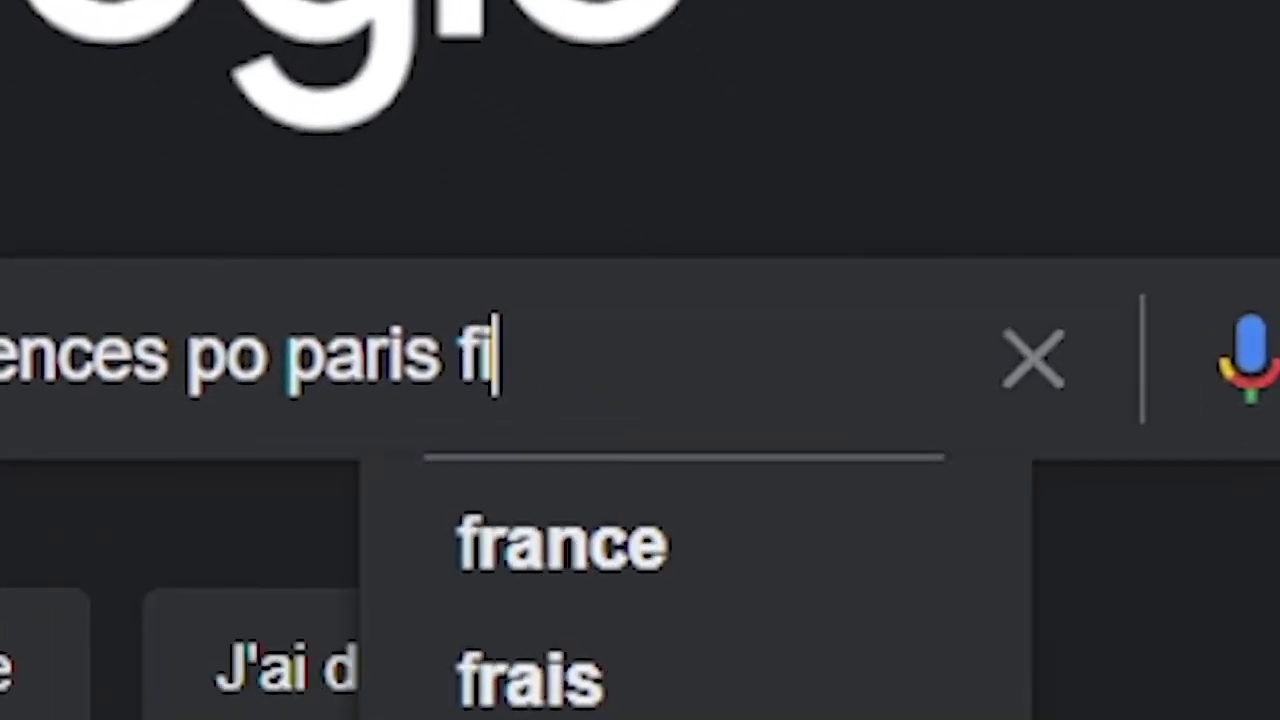
{"action": "type", "text": "letype"}
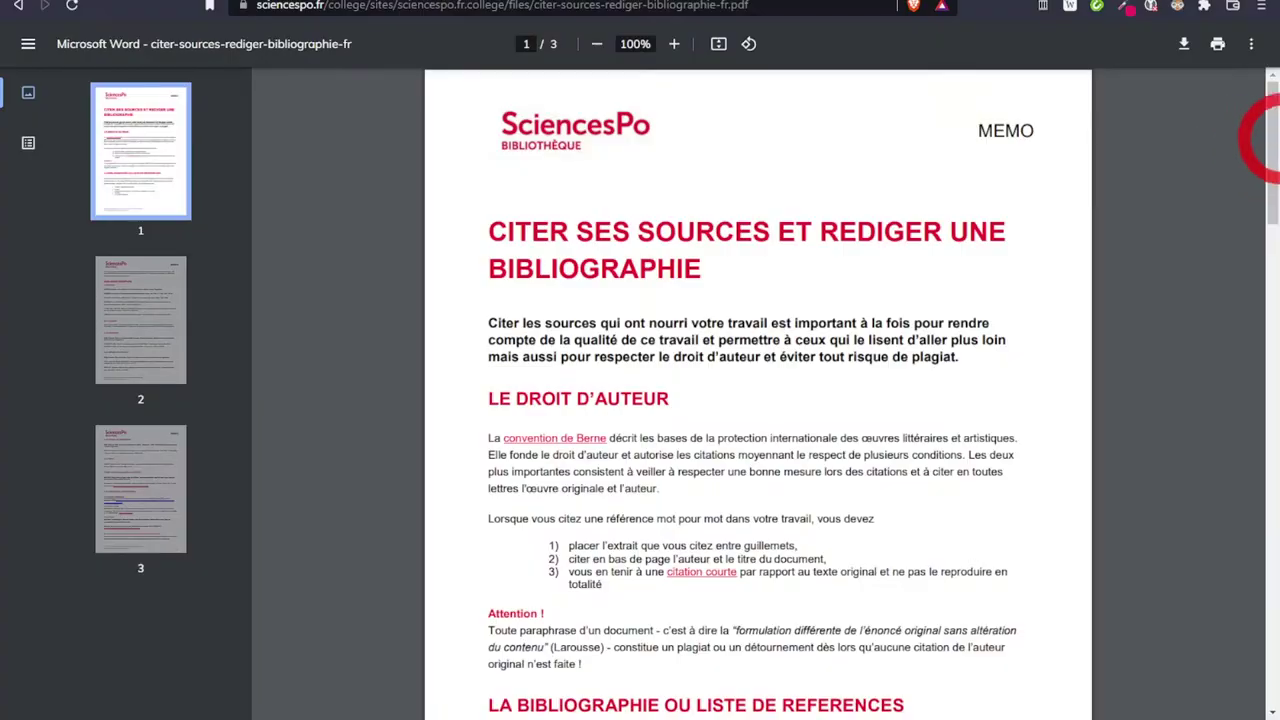
Step: Scroll through the guide's citation examples and highlight the online video citation template
{"action": "mouse_move", "coordinate": [1273, 150]}
{"action": "left_mouse_down"}
{"action": "mouse_move", "coordinate": [1252, 263]}
{"action": "mouse_move", "coordinate": [1260, 365]}
{"action": "mouse_move", "coordinate": [1257, 343]}
{"action": "left_mouse_up"}
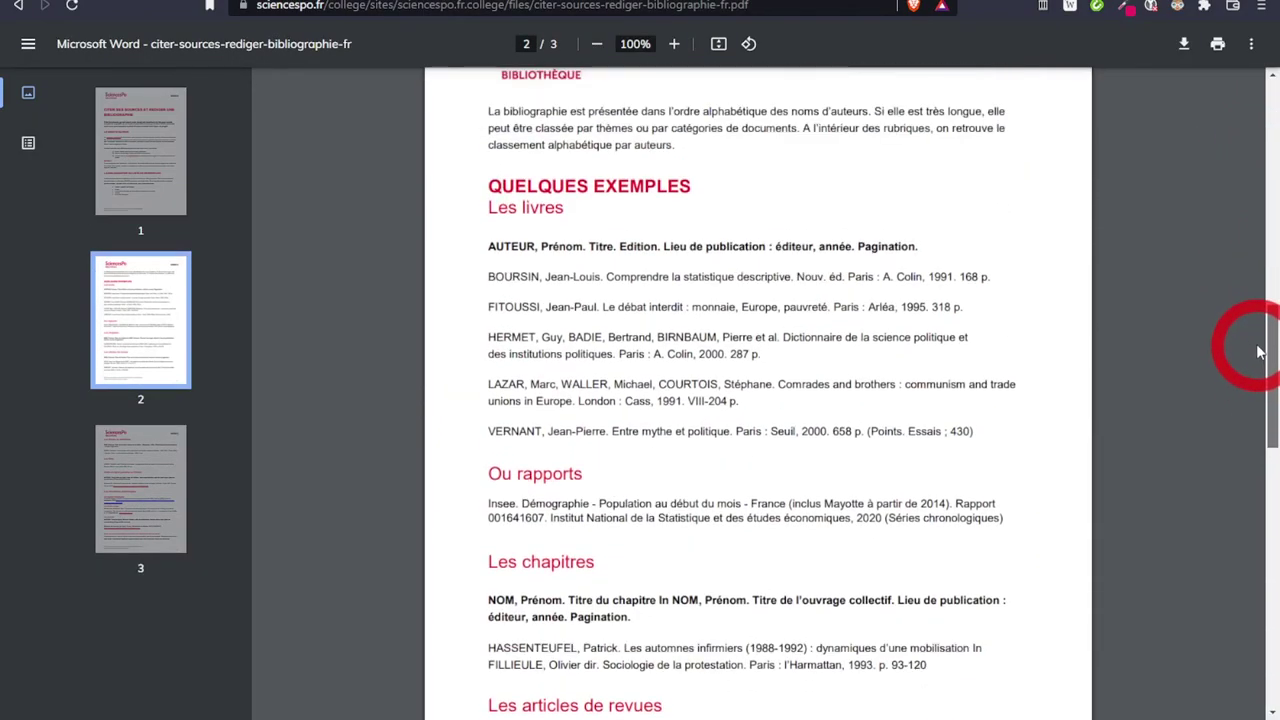
{"action": "scroll", "coordinate": [898, 283], "scroll_direction": "up", "scroll_amount": 2}
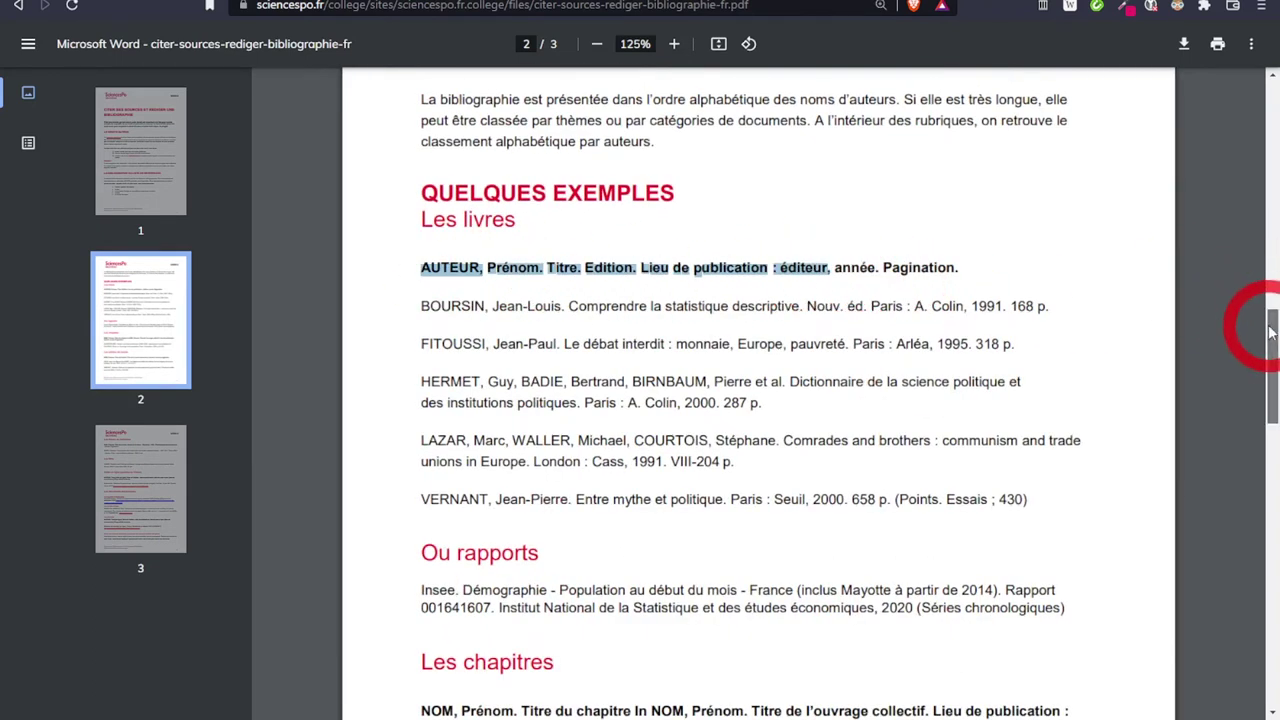
{"action": "left_click_drag", "start_coordinate": [1270, 333], "coordinate": [1257, 414]}
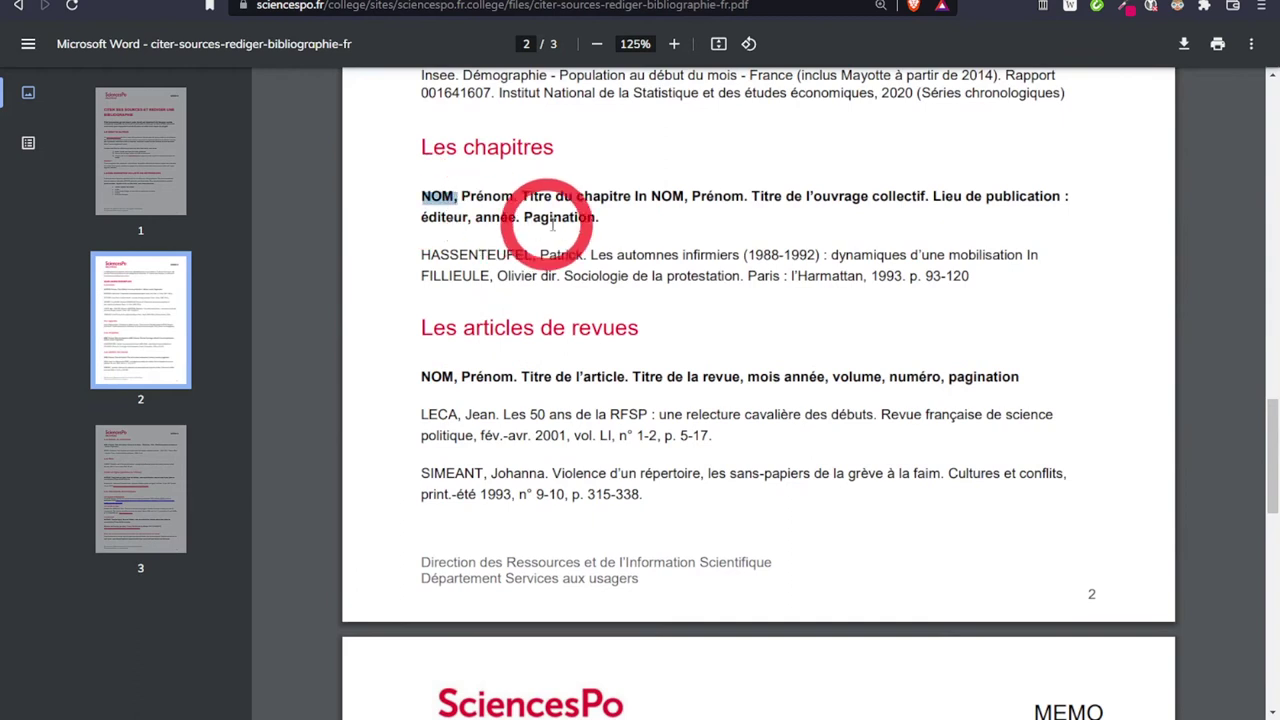
{"action": "left_click_drag", "start_coordinate": [1270, 413], "coordinate": [1257, 713]}
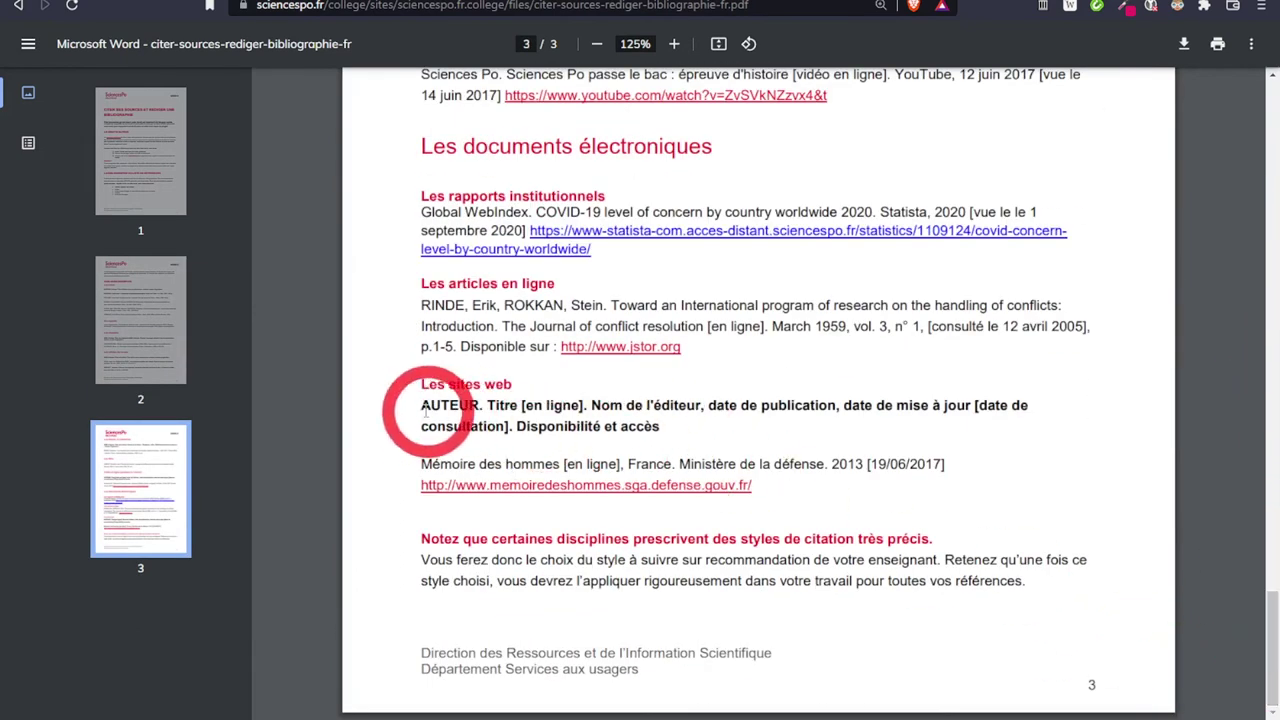
{"action": "scroll", "coordinate": [507, 303], "scroll_direction": "up", "scroll_amount": 2}
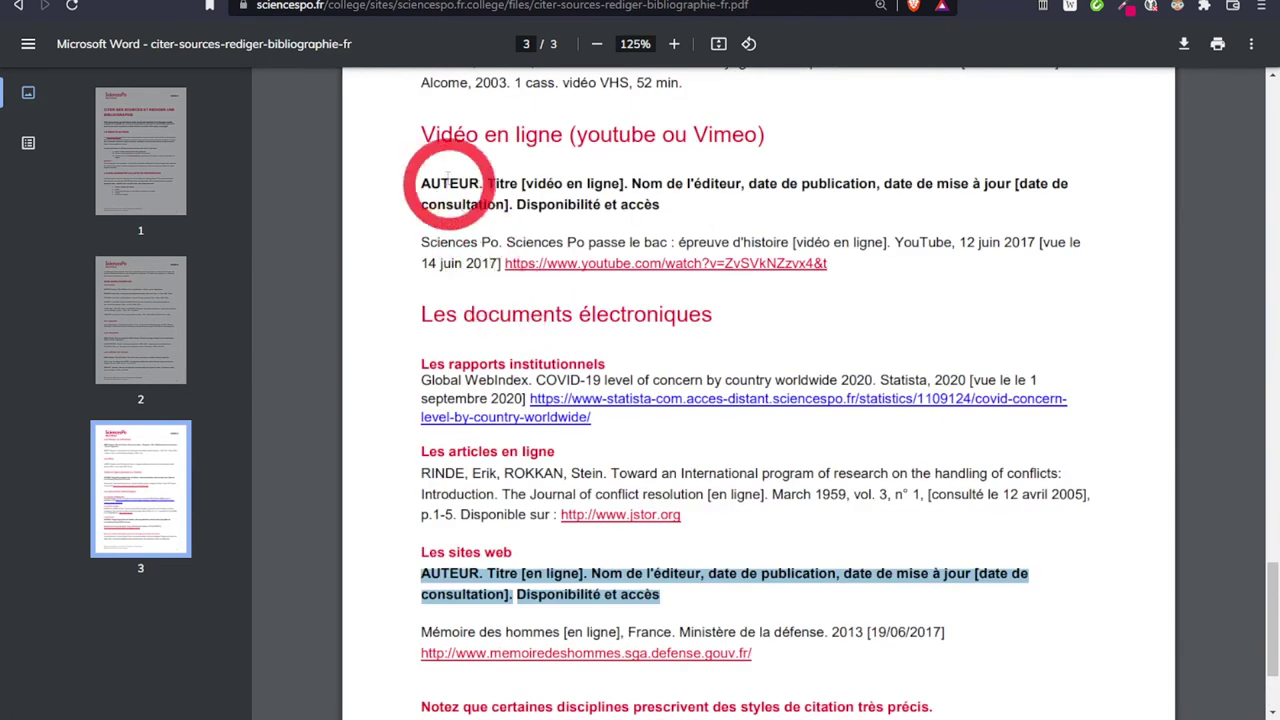
{"action": "left_click_drag", "start_coordinate": [421, 199], "coordinate": [545, 205]}
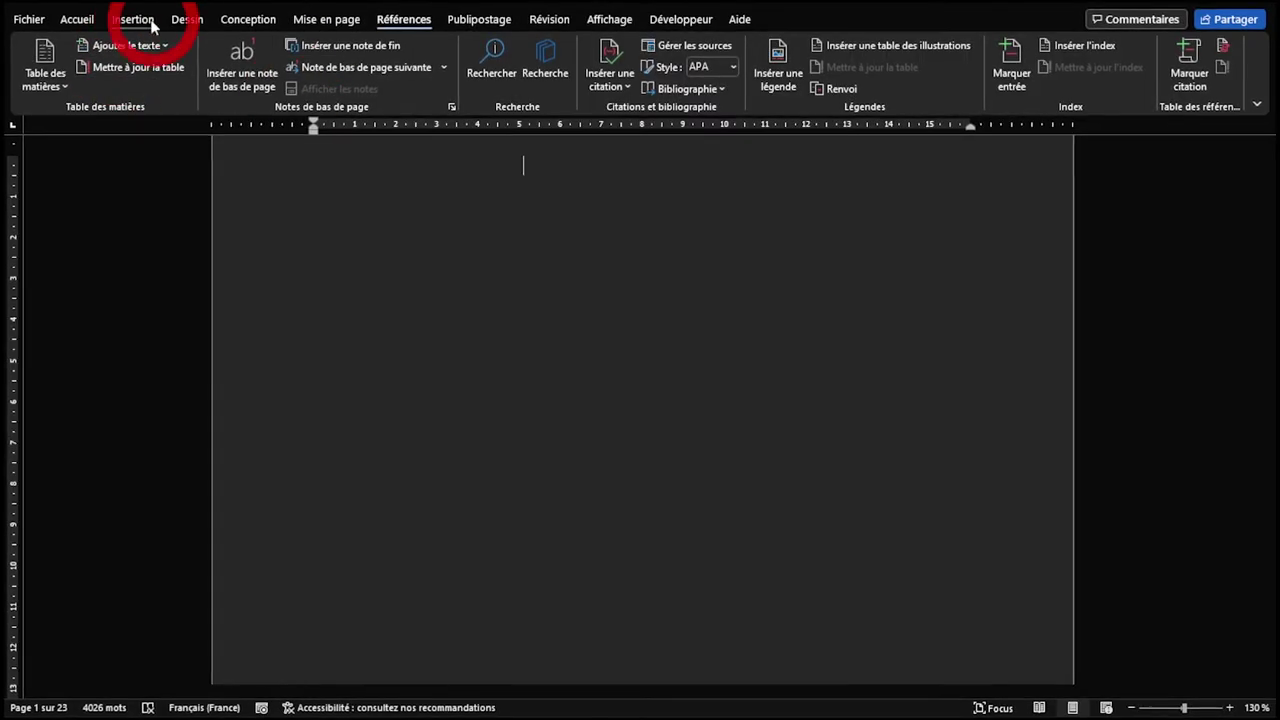
Step: Browse Word's Page de garde cover gallery, then bring up Canva's home page in the browser
{"action": "left_click", "coordinate": [138, 20]}
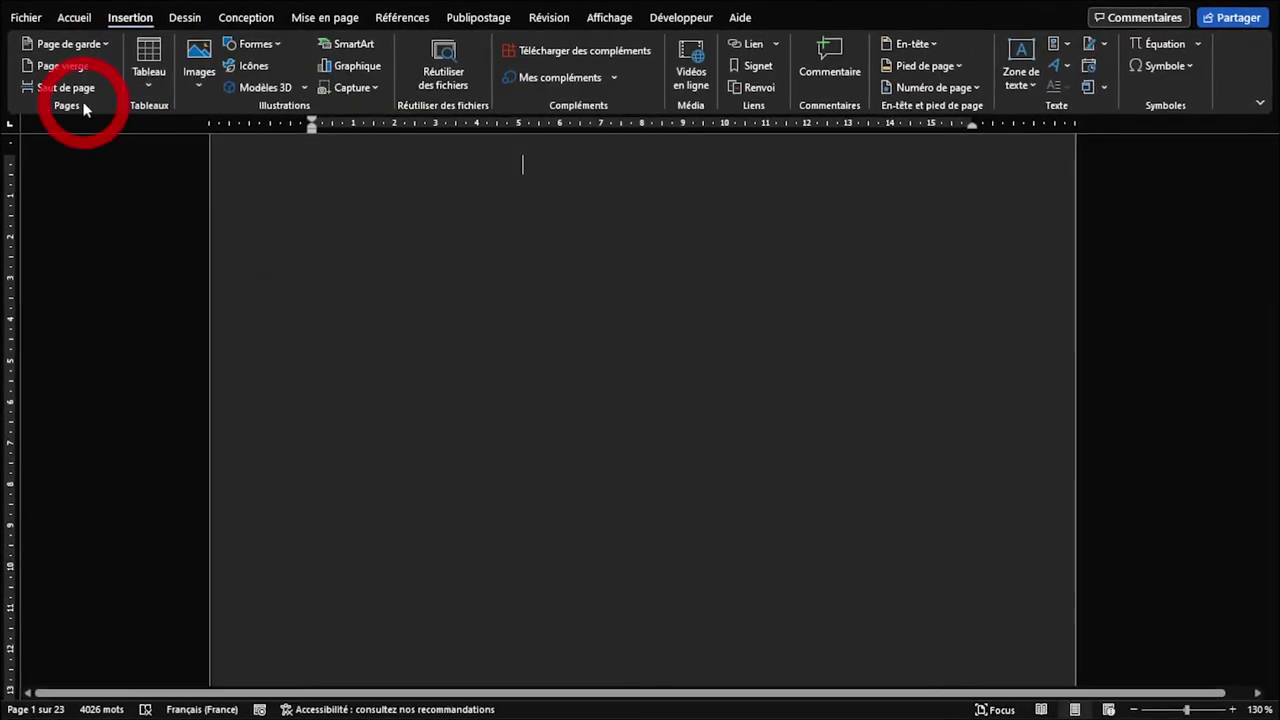
{"action": "left_click", "coordinate": [80, 45]}
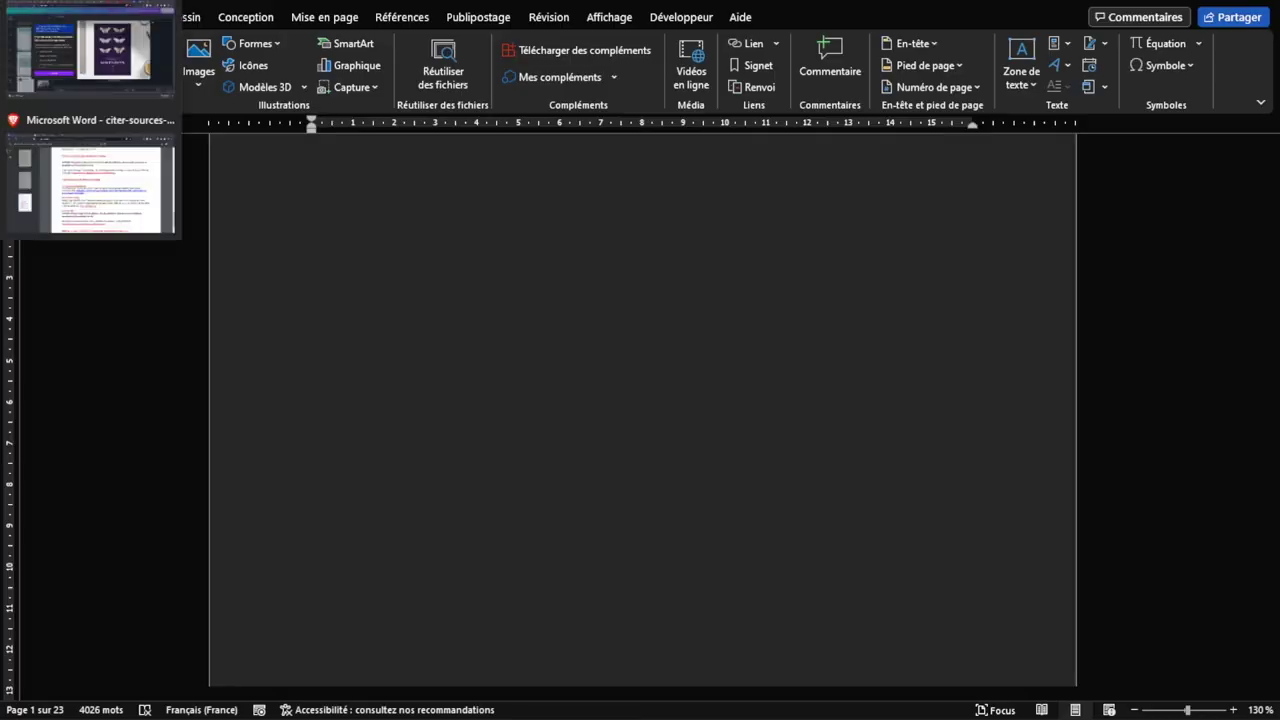
{"action": "left_click", "coordinate": [109, 98]}
{"action": "left_click", "coordinate": [540, 262]}
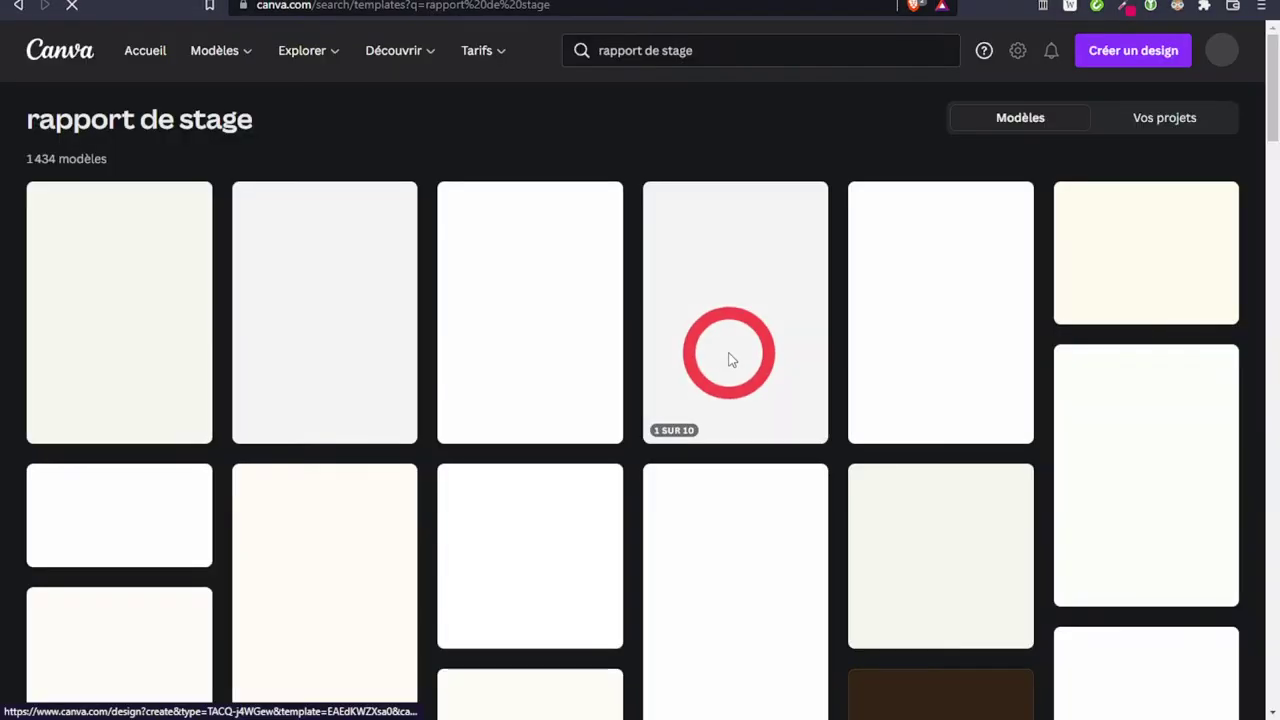
Step: Open the pink Rapport financier annuel template from the Canva results
{"action": "scroll", "coordinate": [841, 451], "scroll_direction": "down", "scroll_amount": 5}
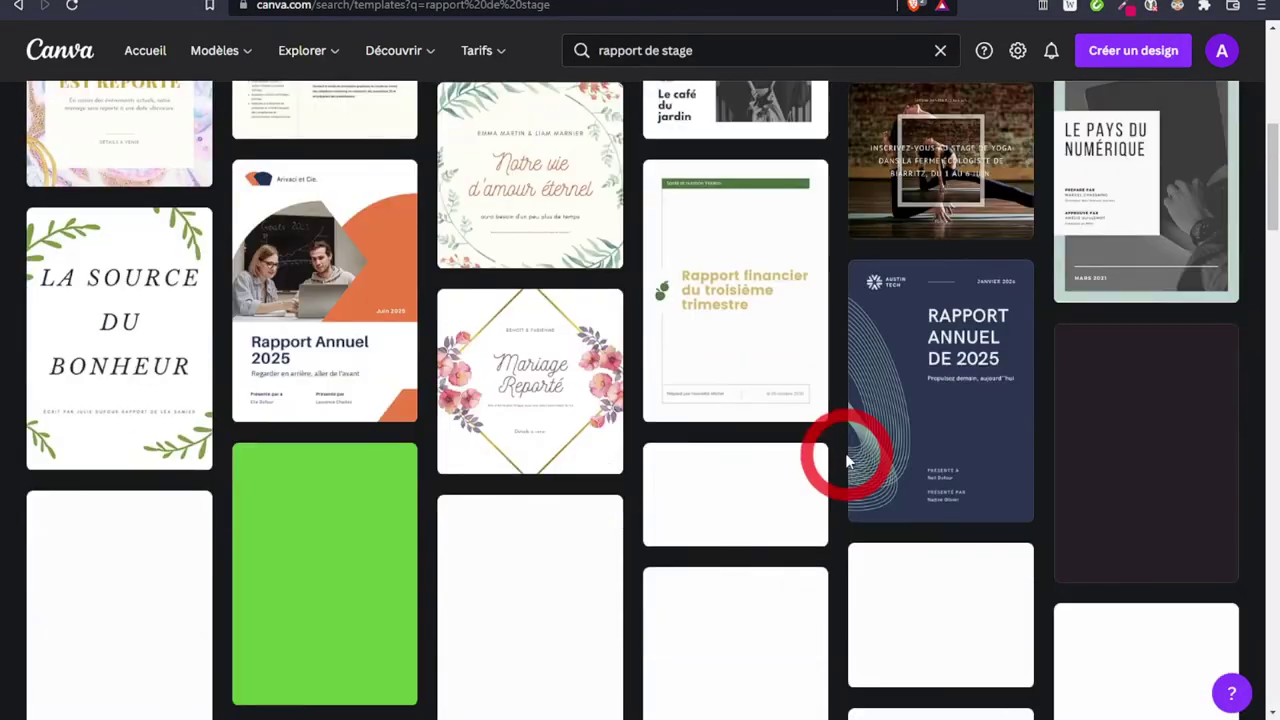
{"action": "scroll", "coordinate": [830, 452], "scroll_direction": "down", "scroll_amount": 2}
{"action": "scroll", "coordinate": [815, 460], "scroll_direction": "down", "scroll_amount": 3}
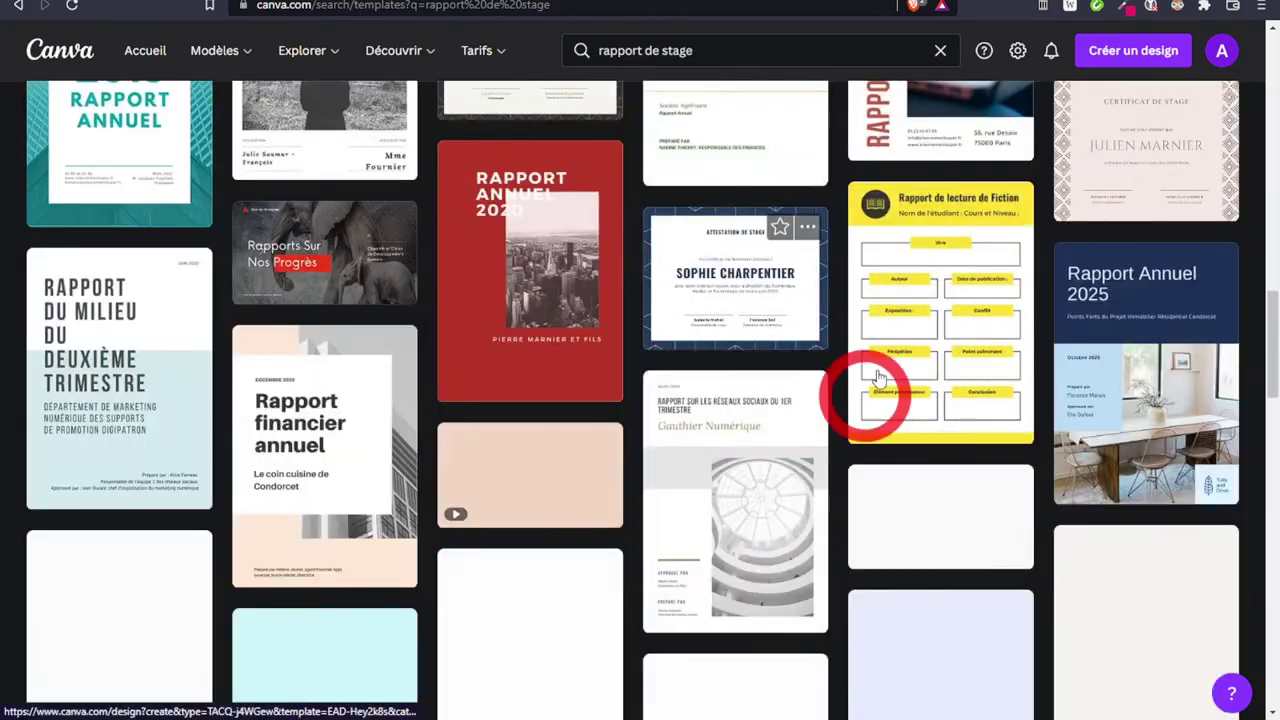
{"action": "left_click", "coordinate": [663, 457]}
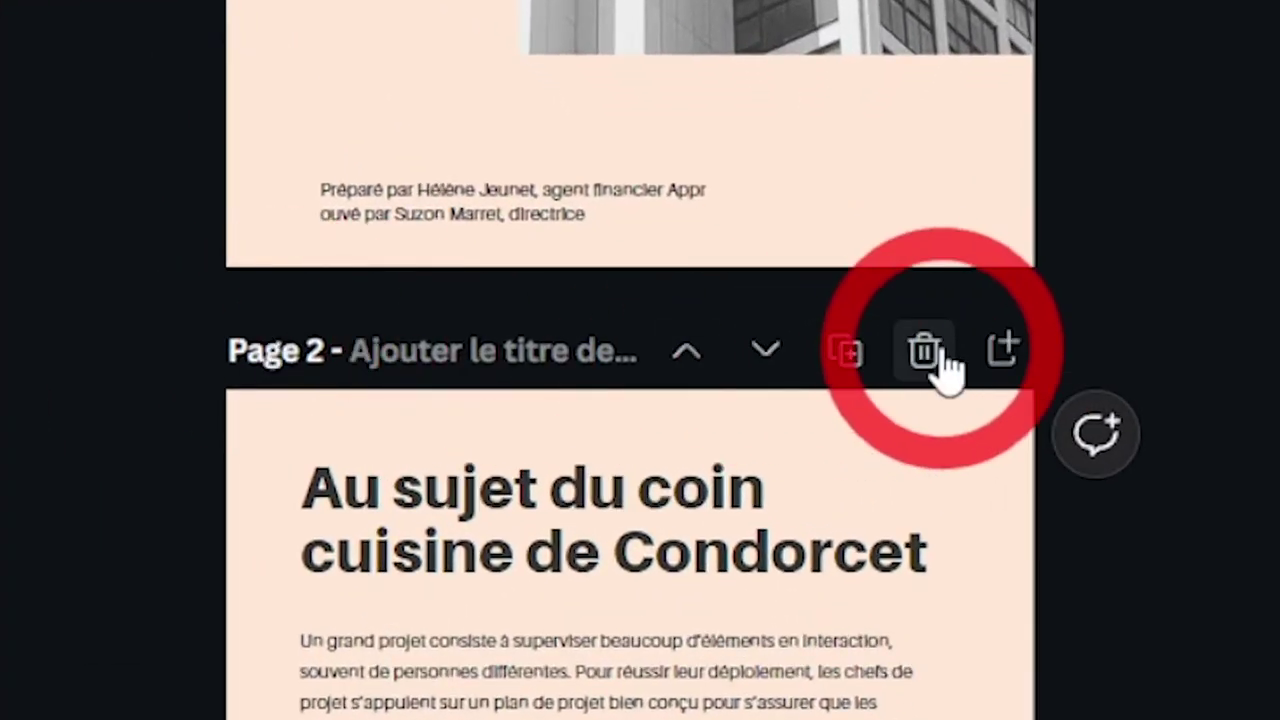
Step: Delete the five pages following the cover, leaving a single cover page
{"action": "left_click", "coordinate": [925, 352]}
{"action": "left_click", "coordinate": [925, 352]}
{"action": "left_click", "coordinate": [925, 352]}
{"action": "left_click", "coordinate": [932, 350]}
{"action": "left_click", "coordinate": [932, 350]}
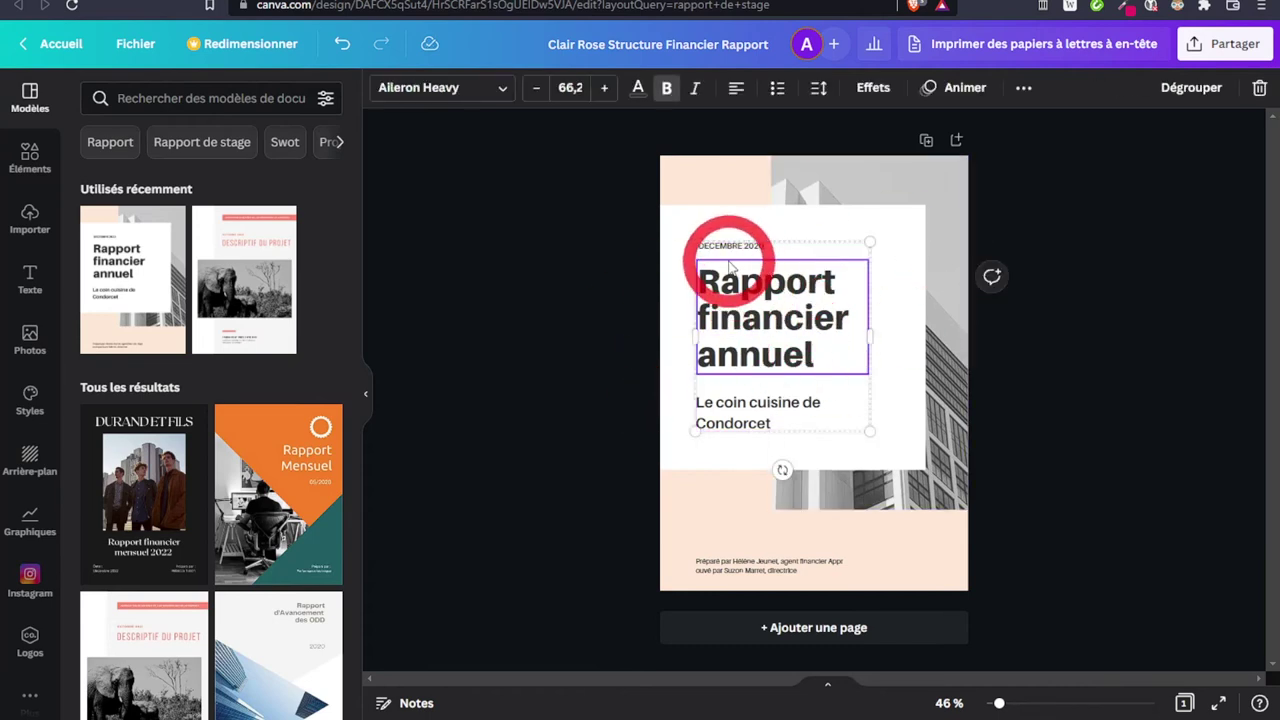
Step: Ungroup the cover's text block into separately editable elements
{"action": "left_click", "coordinate": [693, 243]}
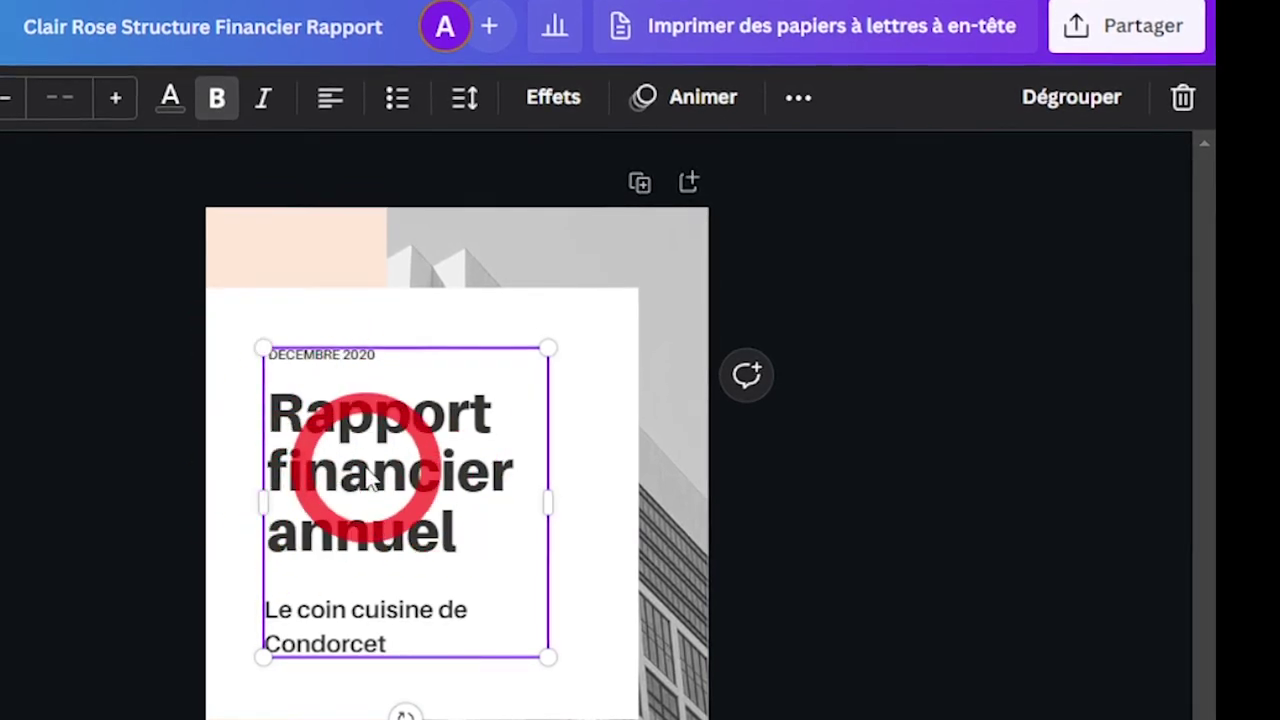
{"action": "left_click", "coordinate": [1077, 125]}
{"action": "left_click", "coordinate": [194, 543]}
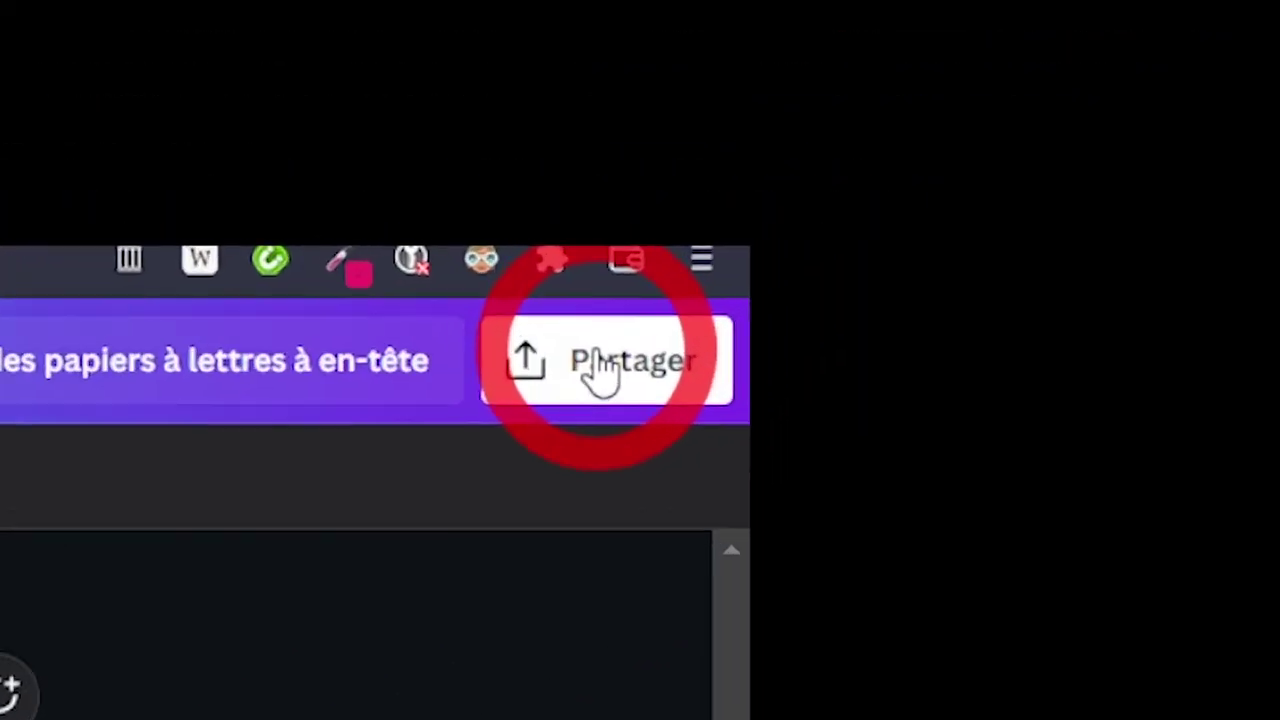
Step: Download the finished cover design as a PNG image
{"action": "left_click", "coordinate": [1225, 44]}
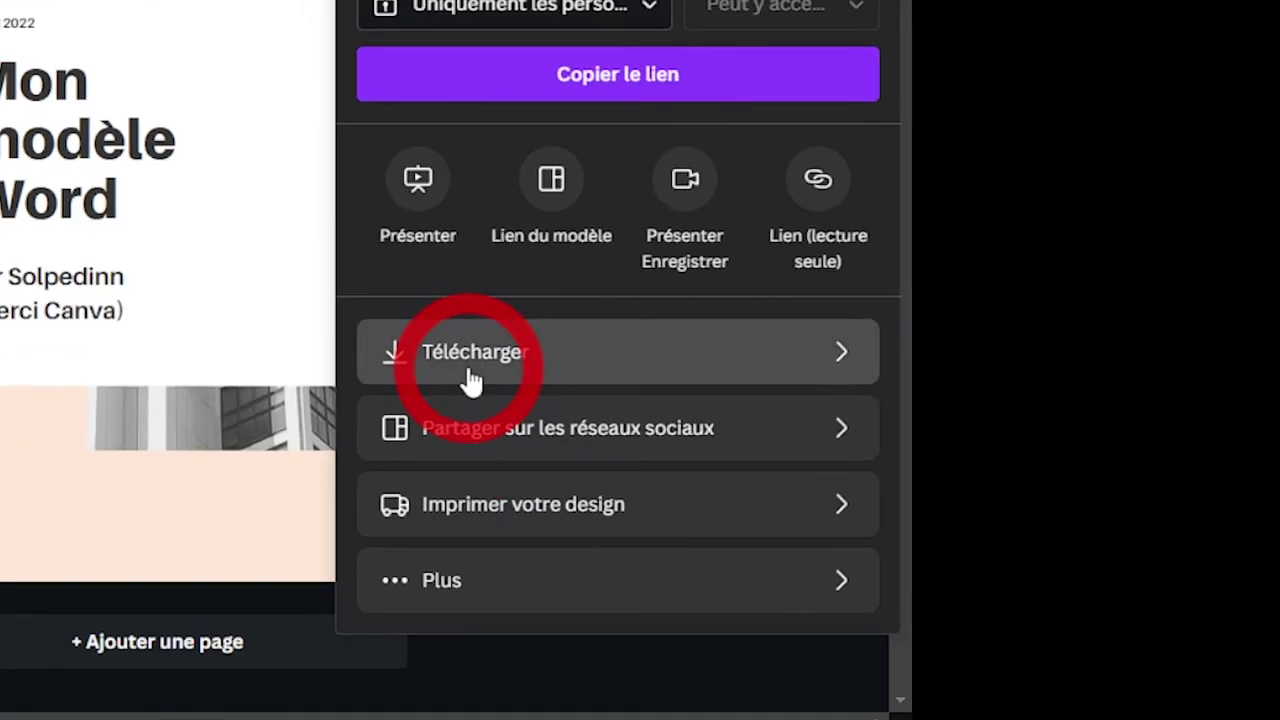
{"action": "left_click", "coordinate": [471, 380]}
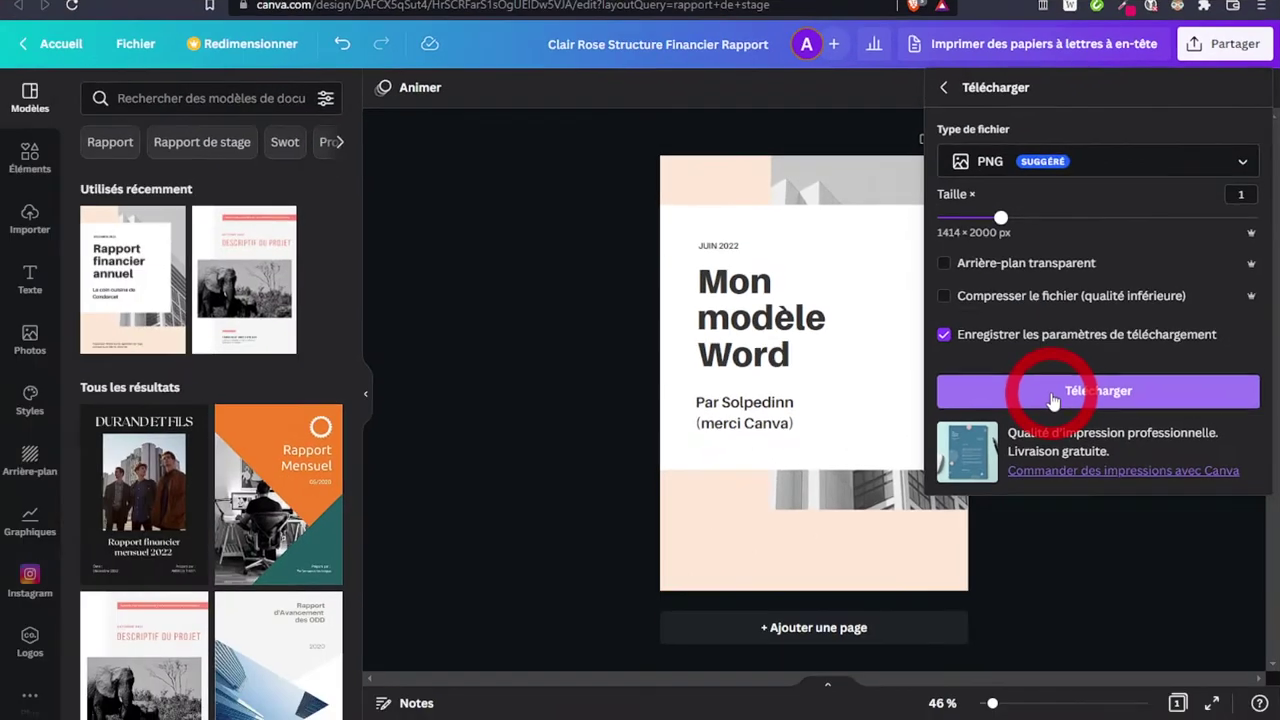
{"action": "left_click", "coordinate": [1047, 396]}
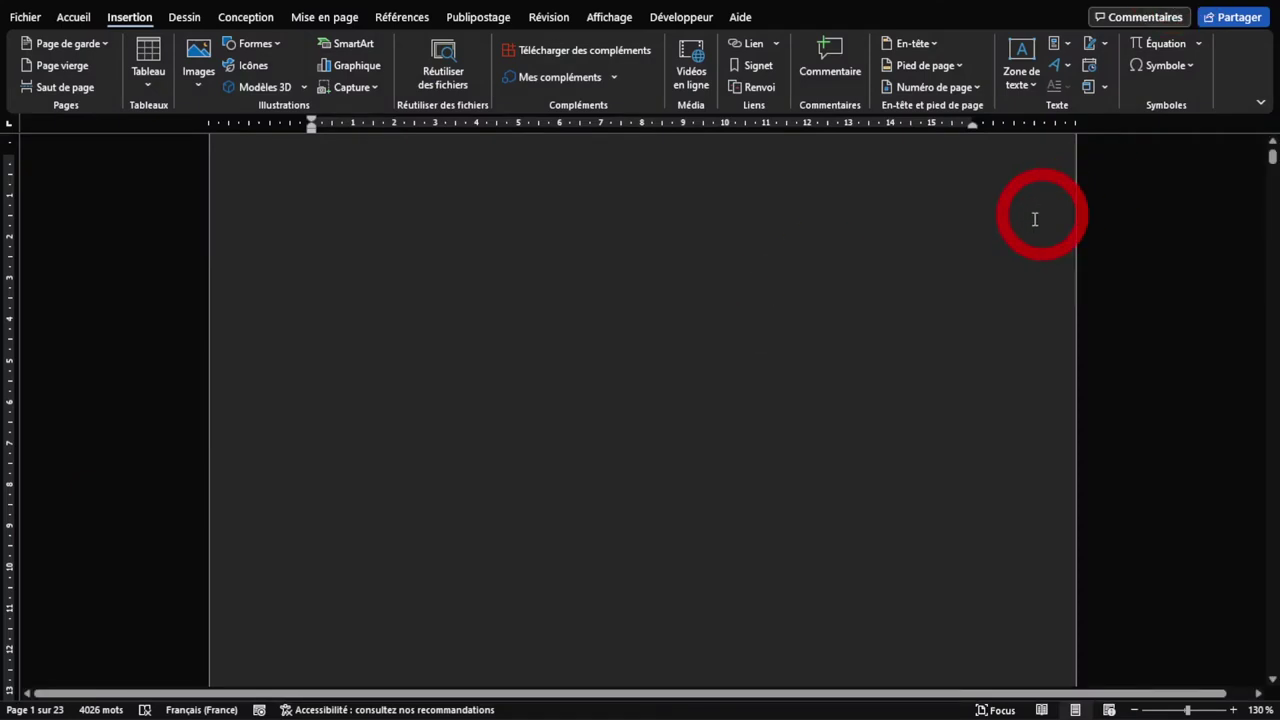
Step: Paste the Canva cover PNG onto the first page and set it to Devant le texte
{"action": "scroll", "coordinate": [1035, 219], "scroll_direction": "down", "scroll_amount": 9, "text": "ctrl"}
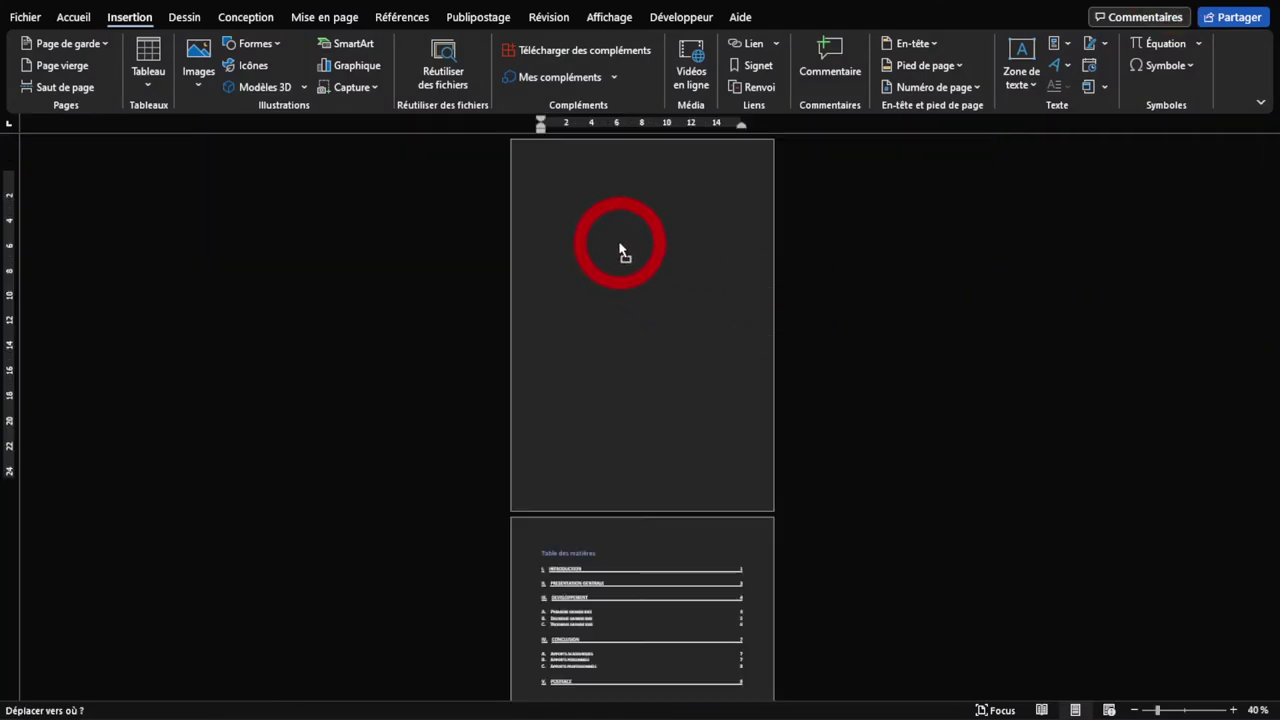
{"action": "key", "text": "ctrl+v"}
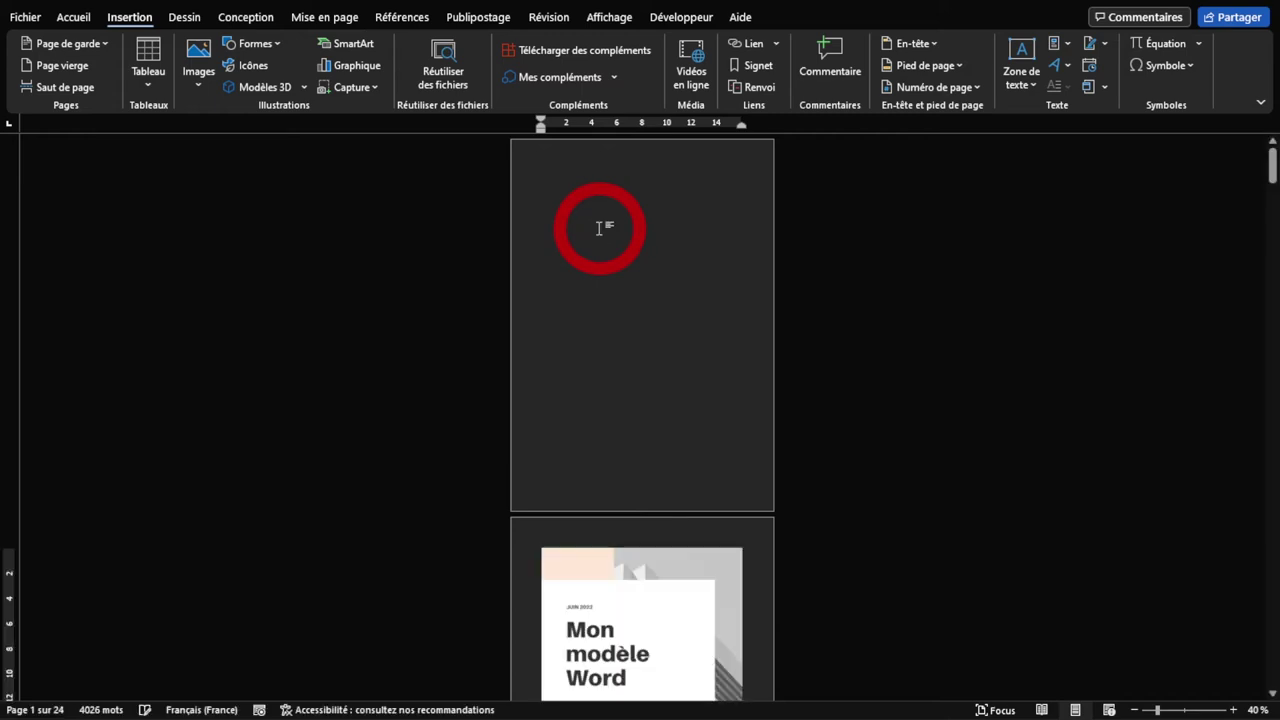
{"action": "scroll", "coordinate": [658, 575], "scroll_direction": "down", "scroll_amount": 3}
{"action": "scroll", "coordinate": [620, 510], "scroll_direction": "down", "scroll_amount": 2}
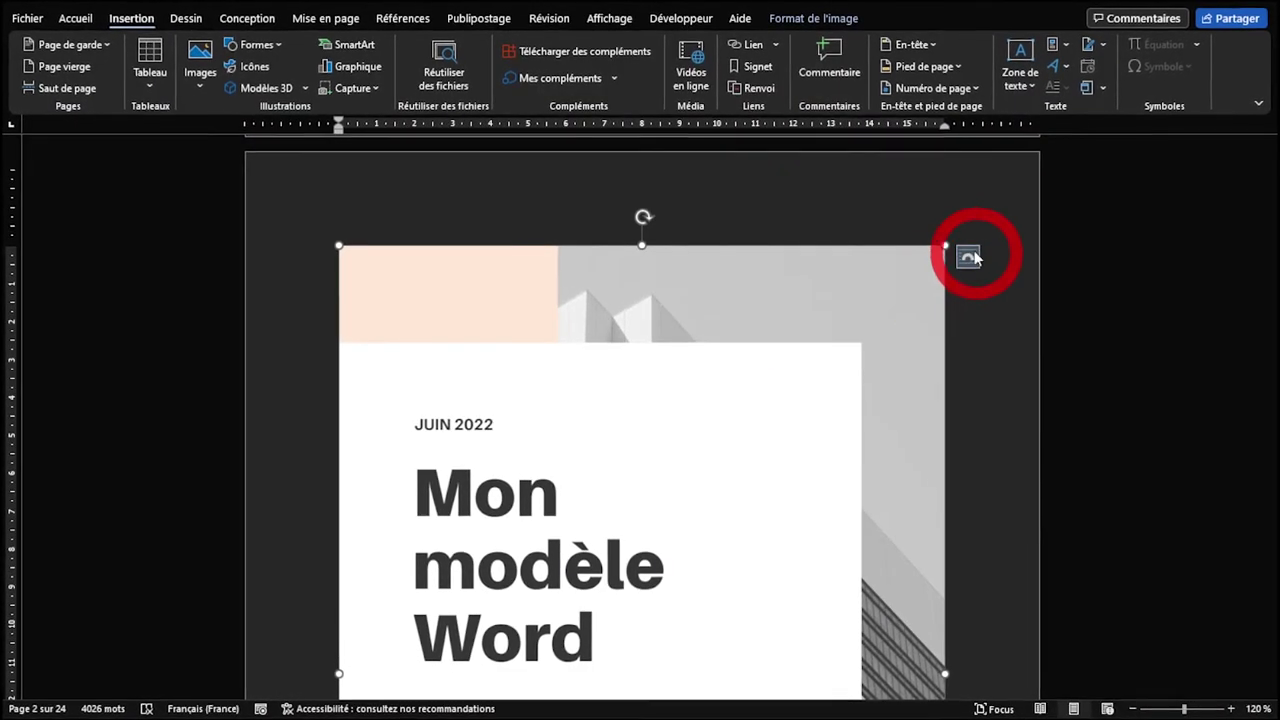
{"action": "left_click", "coordinate": [966, 258]}
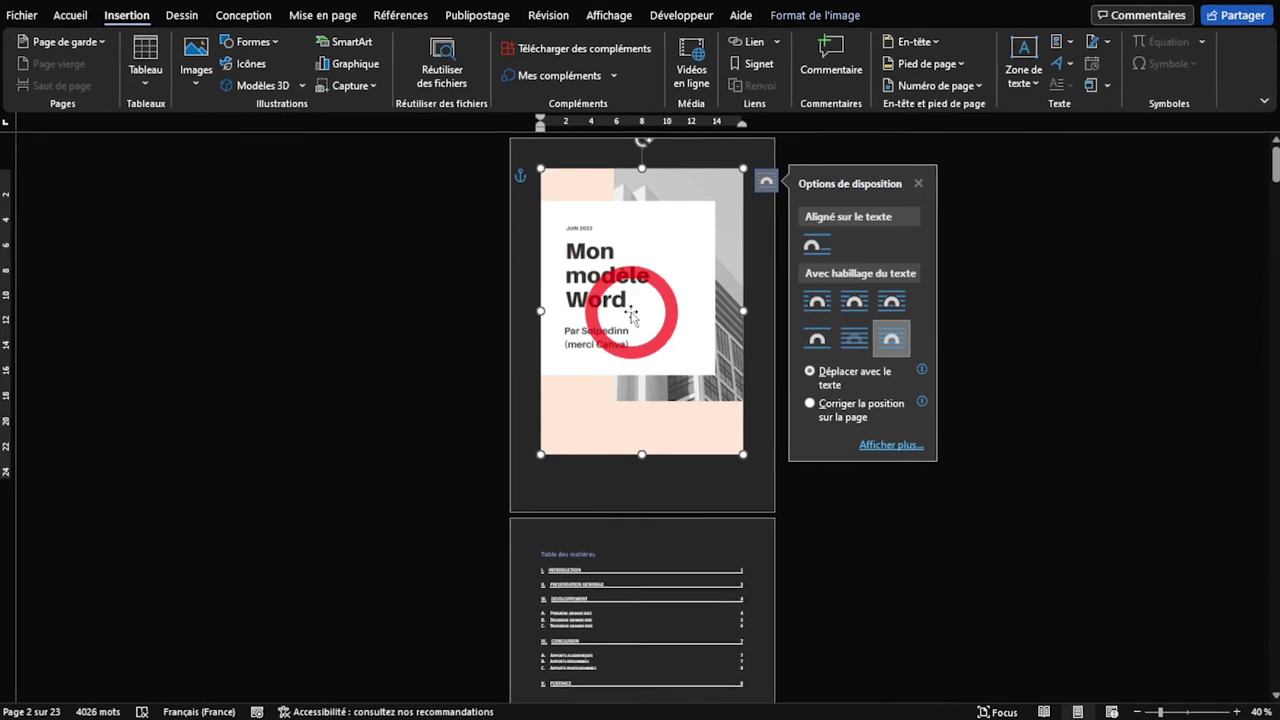
Step: Move the cover image onto the first page and set its height to 29,7 cm
{"action": "left_click_drag", "start_coordinate": [622, 268], "coordinate": [601, 256]}
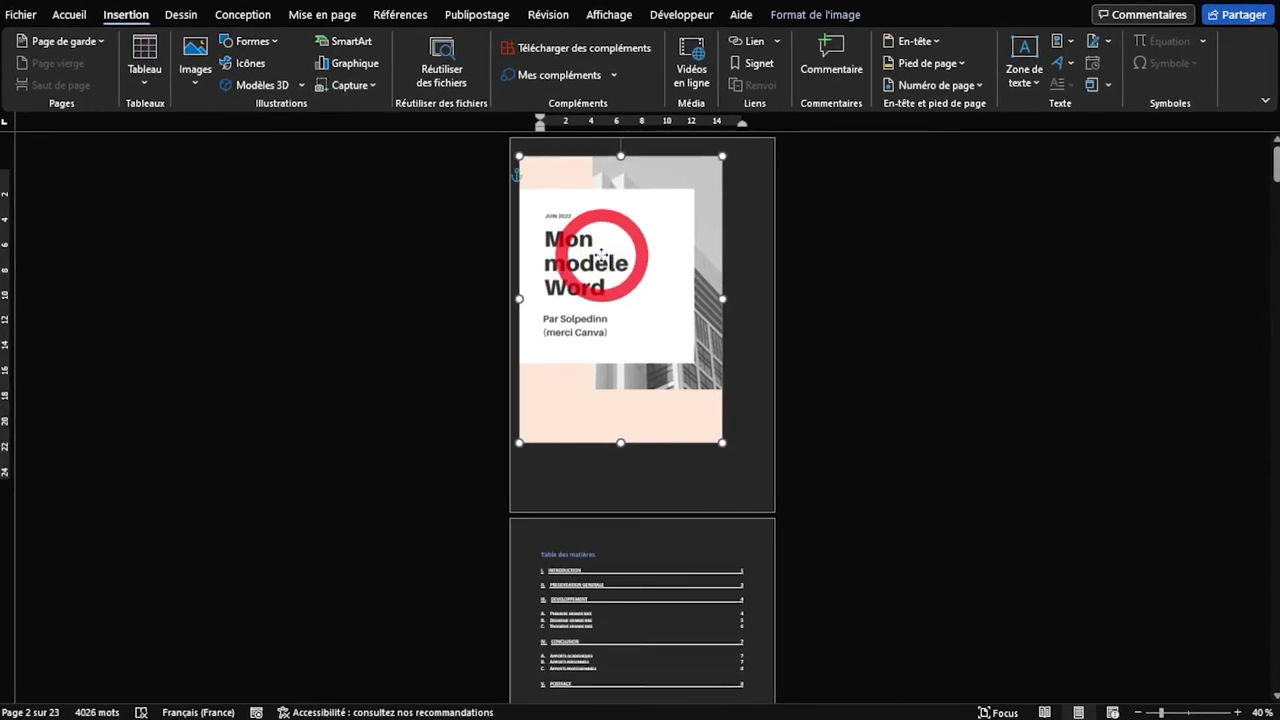
{"action": "scroll", "coordinate": [601, 256], "scroll_direction": "up", "scroll_amount": 2}
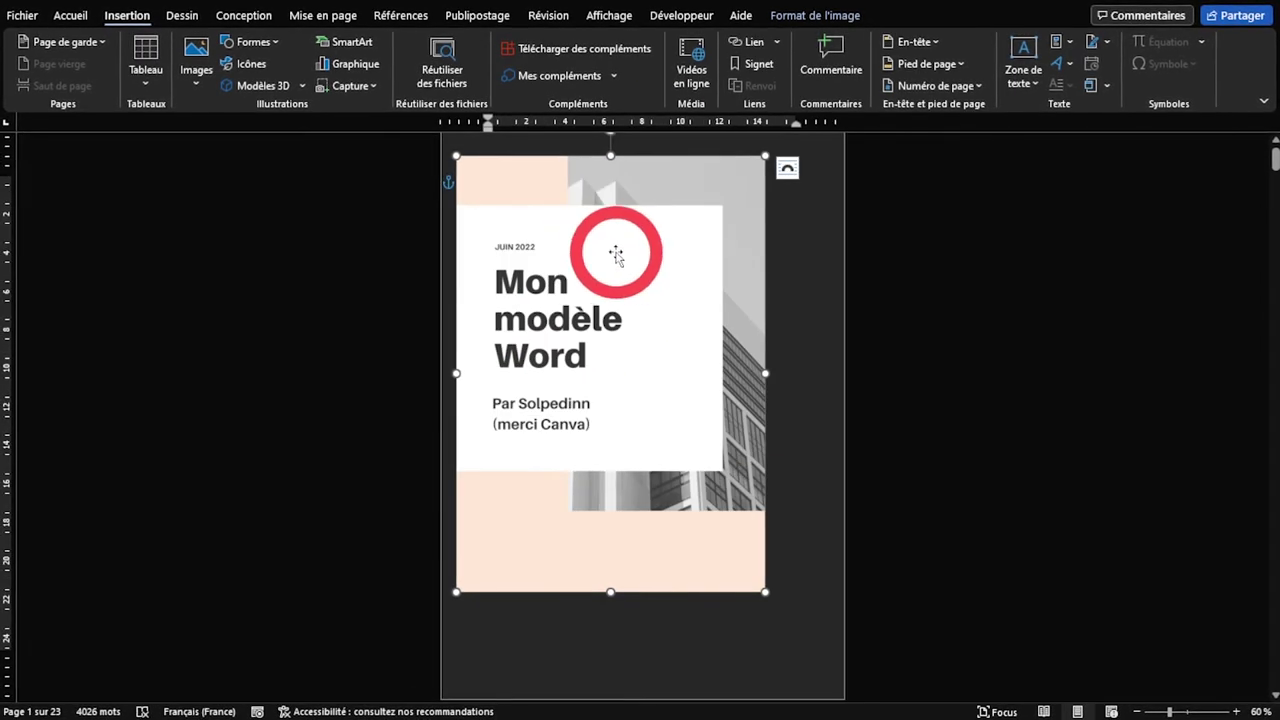
{"action": "scroll", "coordinate": [610, 251], "scroll_direction": "up", "scroll_amount": 1}
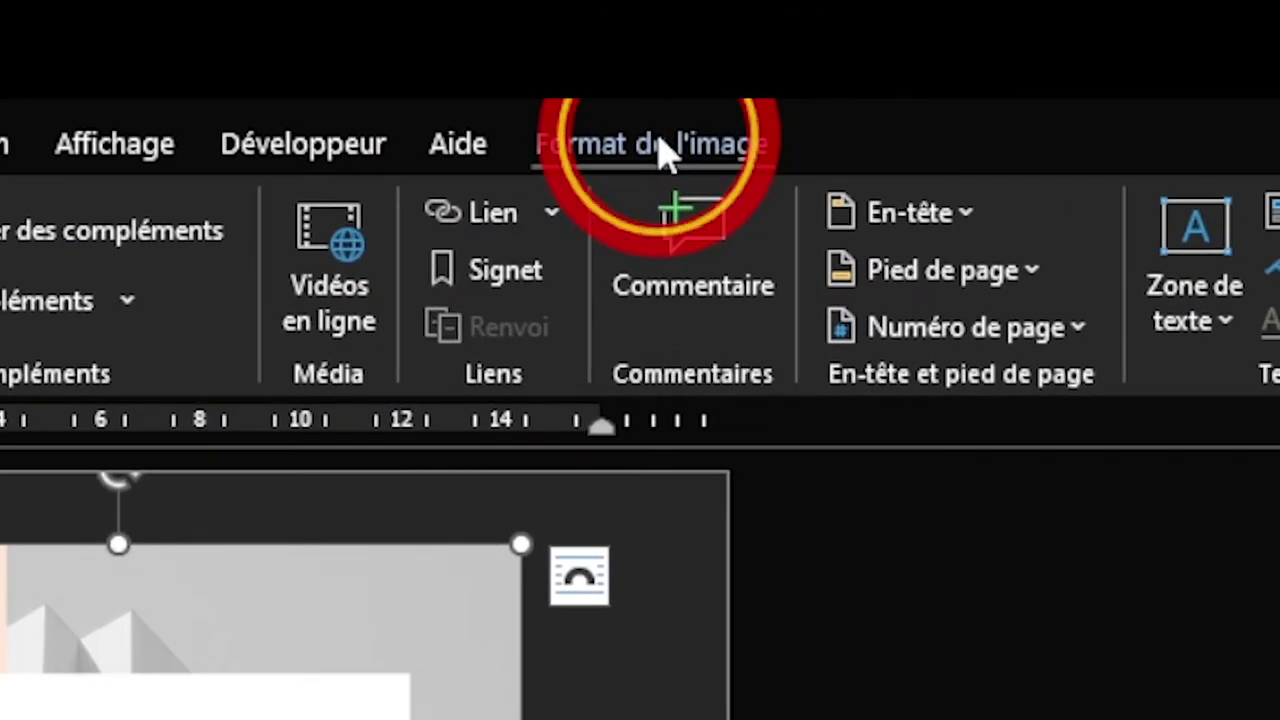
{"action": "left_click", "coordinate": [662, 150]}
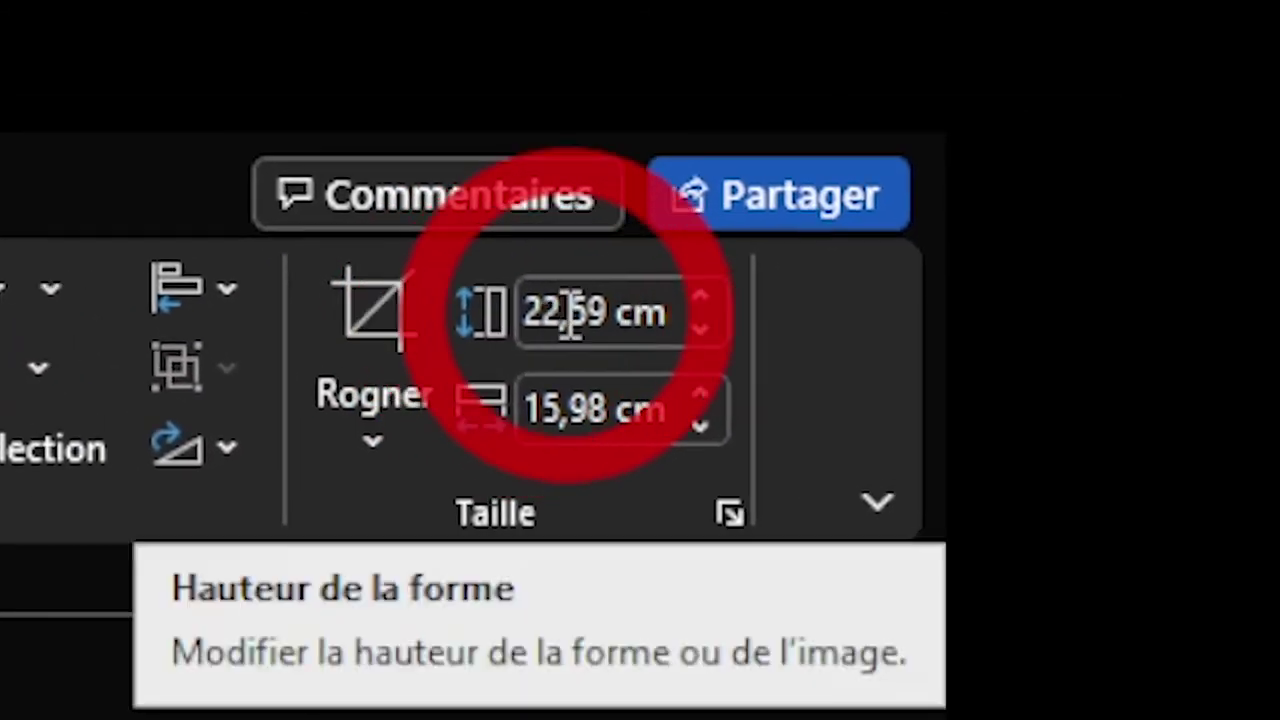
{"action": "double_click", "coordinate": [570, 318]}
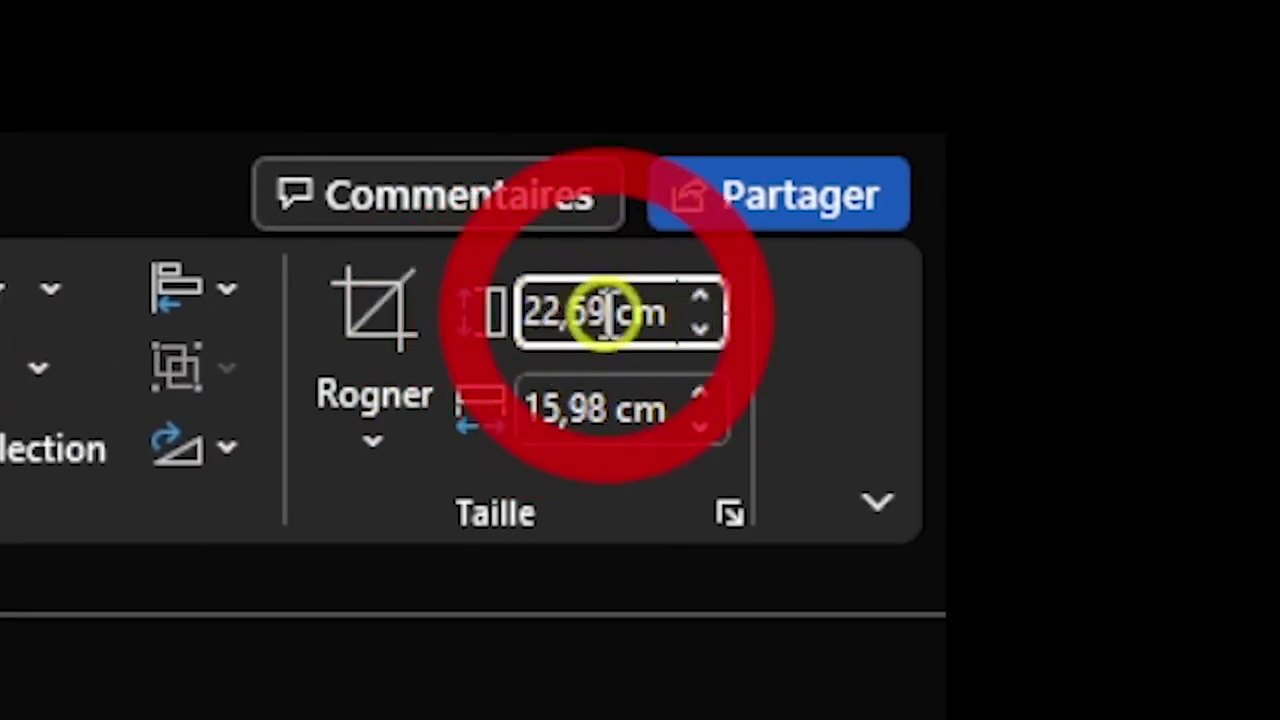
{"action": "left_click_drag", "start_coordinate": [606, 314], "coordinate": [391, 271]}
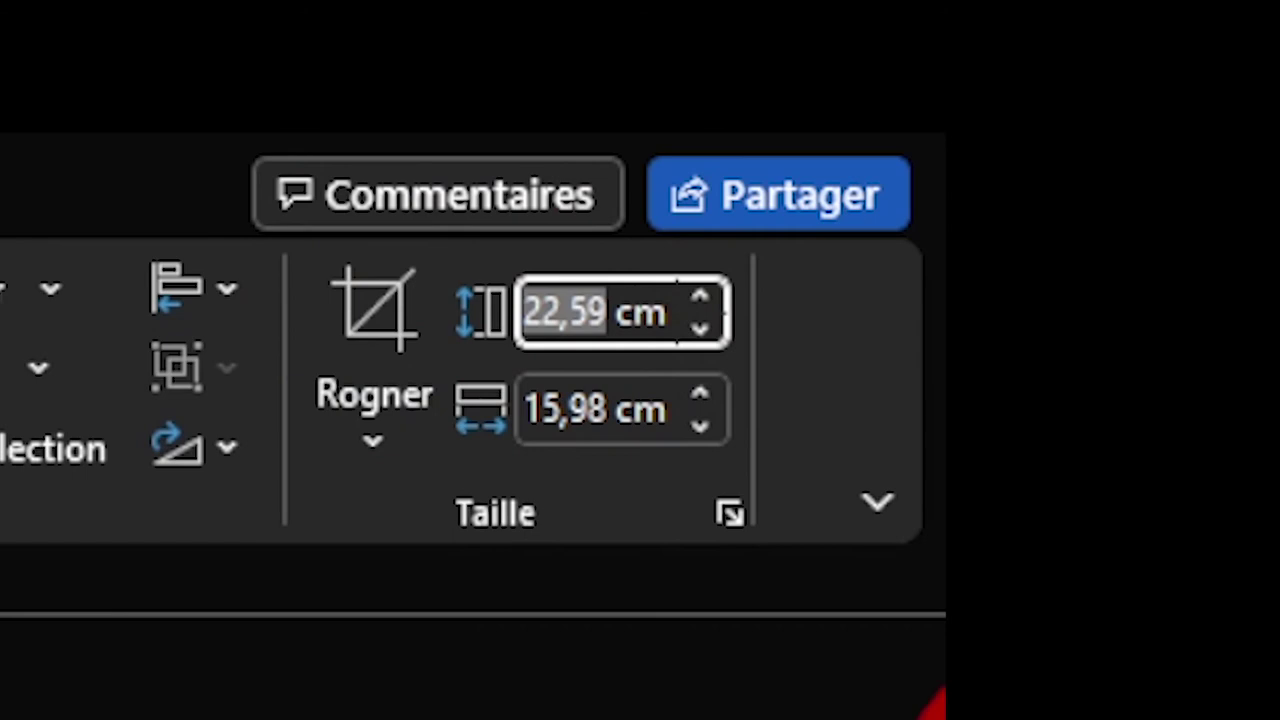
{"action": "left_click", "coordinate": [796, 640]}
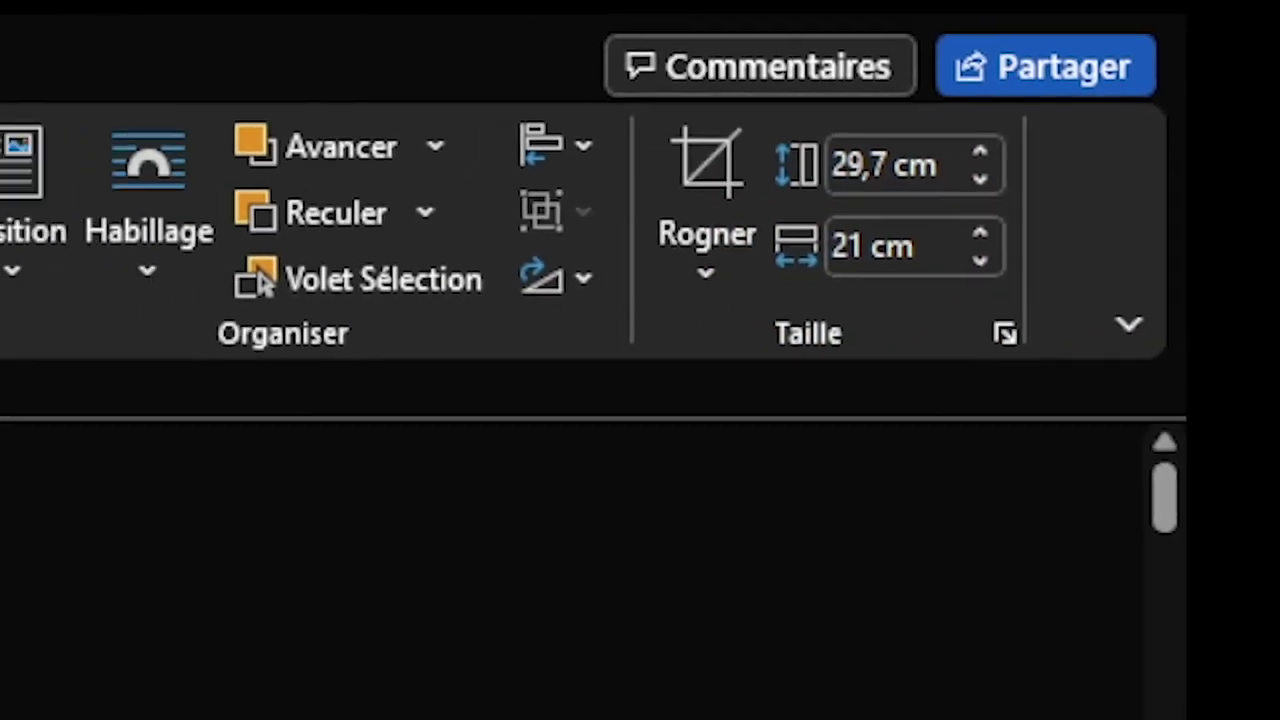
Step: Align the cover image with the page's top-left corner and check the full-page result
{"action": "left_click", "coordinate": [748, 277]}
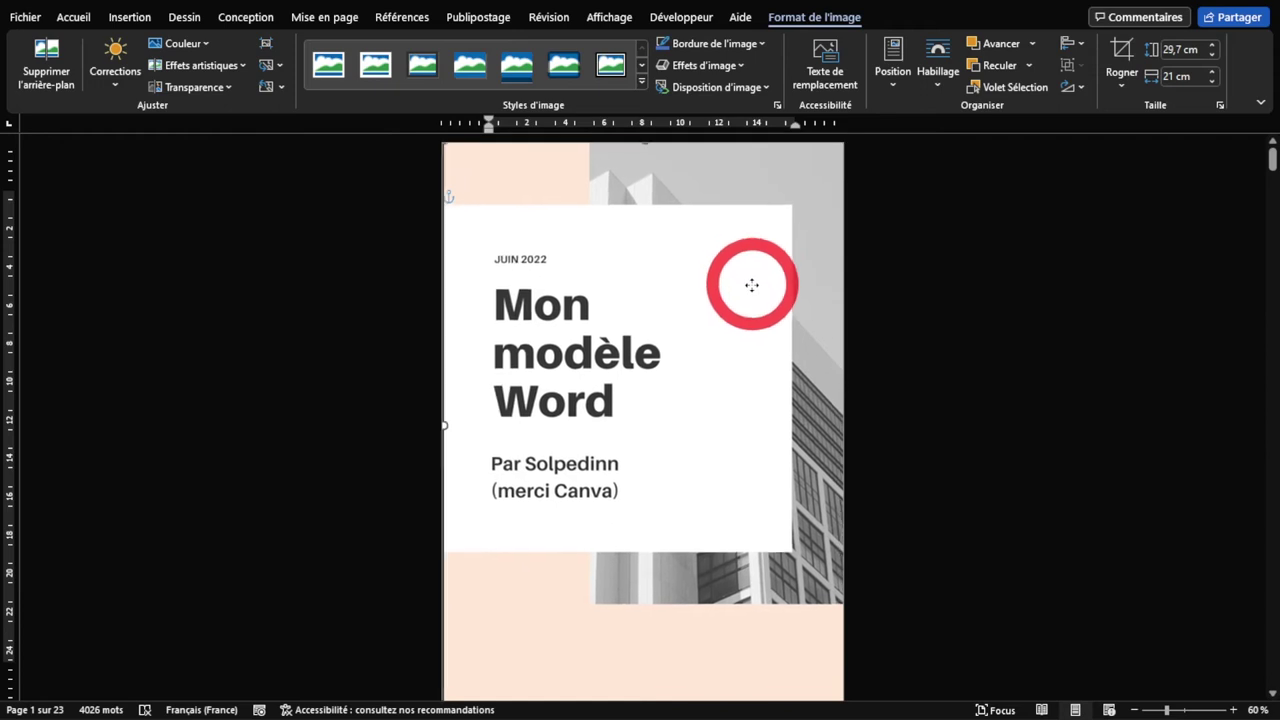
{"action": "mouse_move", "coordinate": [748, 277]}
{"action": "left_mouse_down"}
{"action": "mouse_move", "coordinate": [745, 264]}
{"action": "mouse_move", "coordinate": [748, 277]}
{"action": "left_mouse_up"}
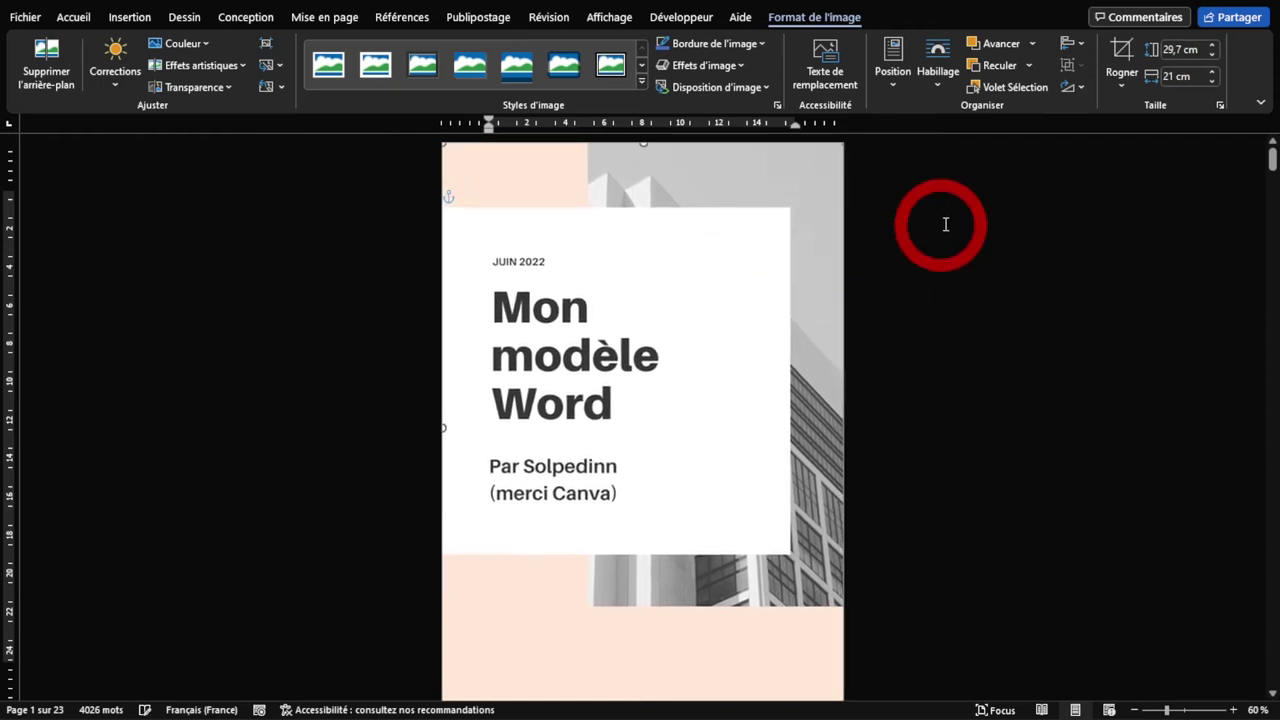
{"action": "left_click", "coordinate": [945, 224]}
{"action": "scroll", "coordinate": [1000, 294], "scroll_direction": "down", "scroll_amount": 3}
{"action": "scroll", "coordinate": [991, 286], "scroll_direction": "up", "scroll_amount": 2}
{"action": "scroll", "coordinate": [994, 288], "scroll_direction": "down", "scroll_amount": 2, "text": "ctrl"}
{"action": "scroll", "coordinate": [791, 291], "scroll_direction": "down", "scroll_amount": 2, "text": "ctrl"}
{"action": "scroll", "coordinate": [786, 246], "scroll_direction": "up", "scroll_amount": 3, "text": "ctrl"}
{"action": "scroll", "coordinate": [943, 257], "scroll_direction": "up", "scroll_amount": 1}
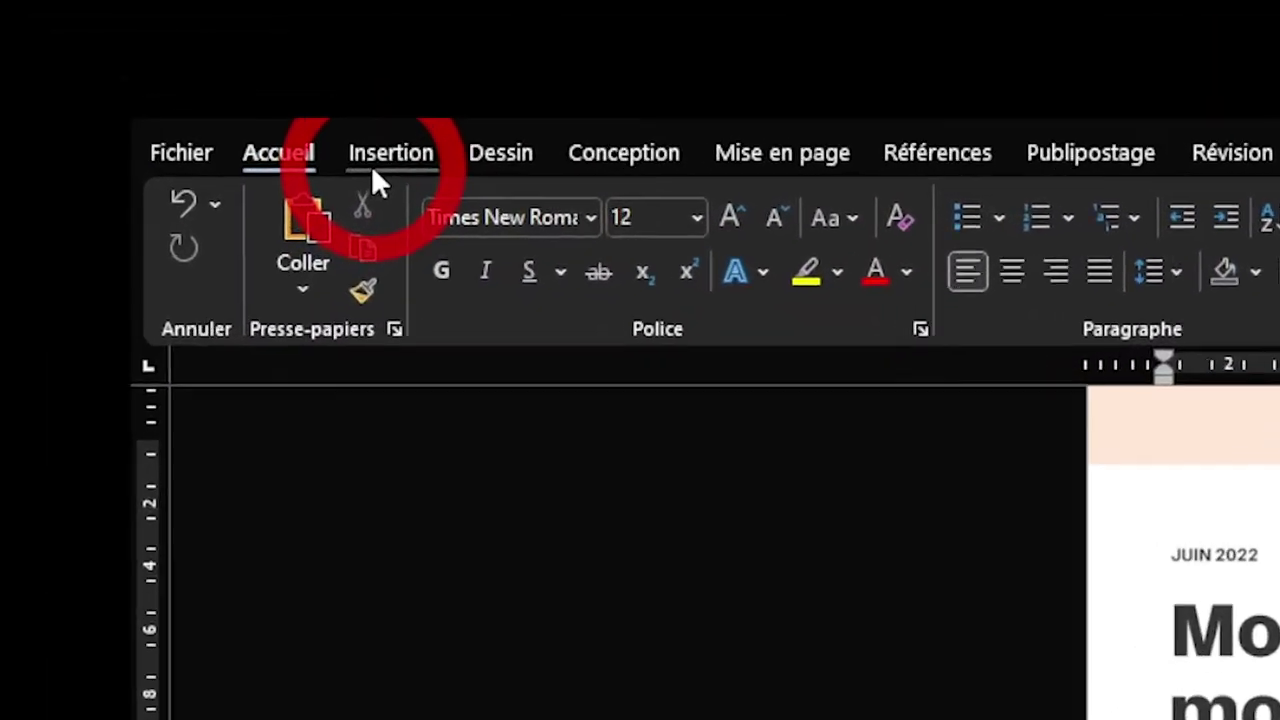
Step: Insert a Hiérarchie > Organigramme SmartArt beneath the 'B. Deuxième grande idée' heading
{"action": "left_click", "coordinate": [324, 133]}
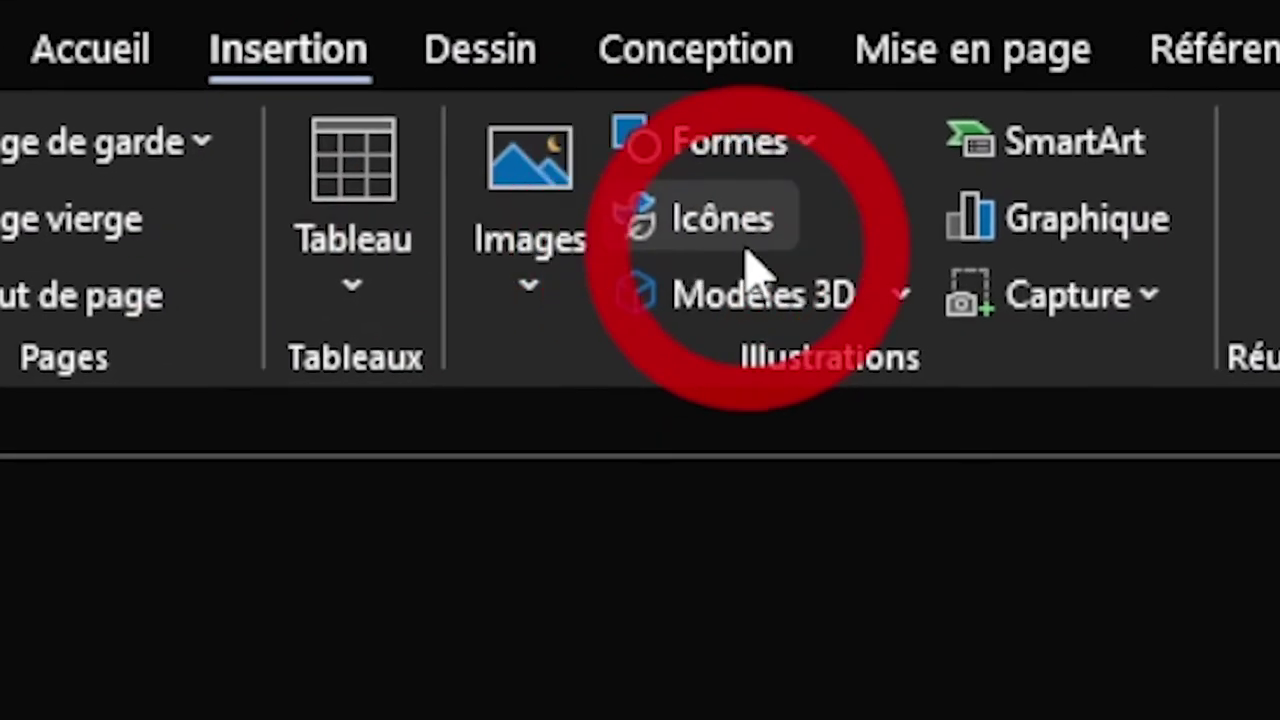
{"action": "left_click", "coordinate": [1022, 155]}
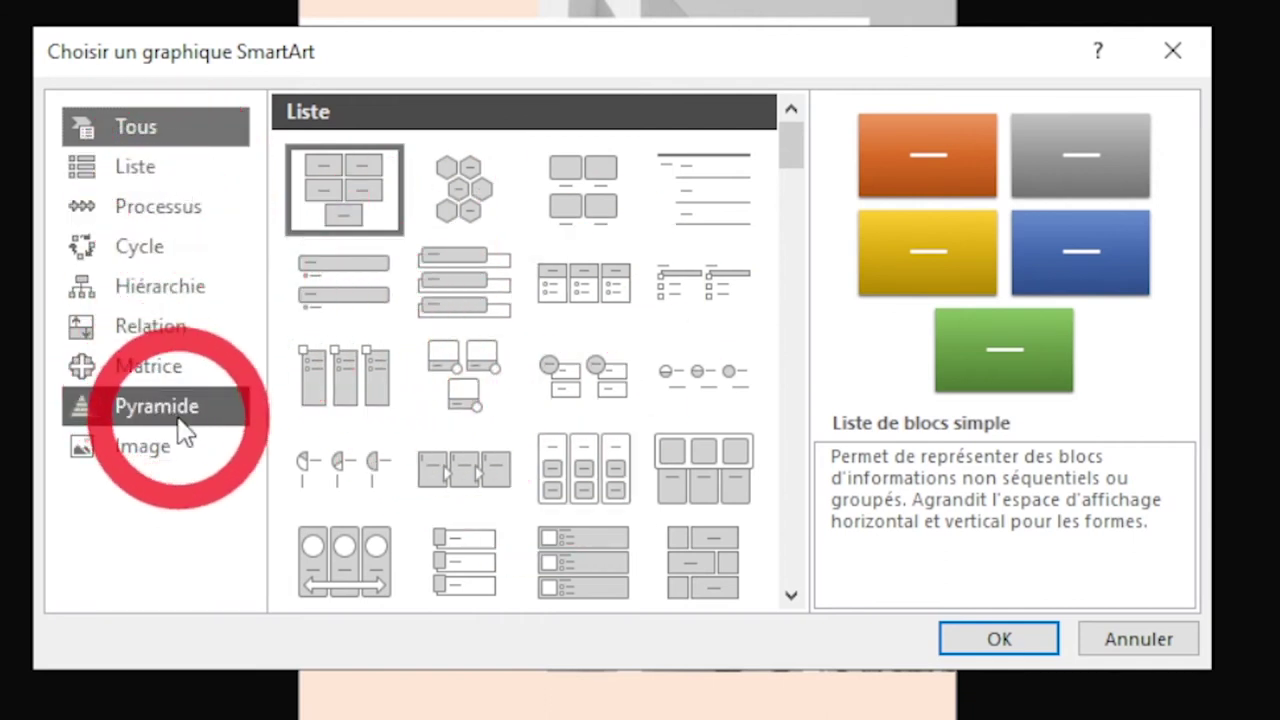
{"action": "left_click", "coordinate": [160, 290]}
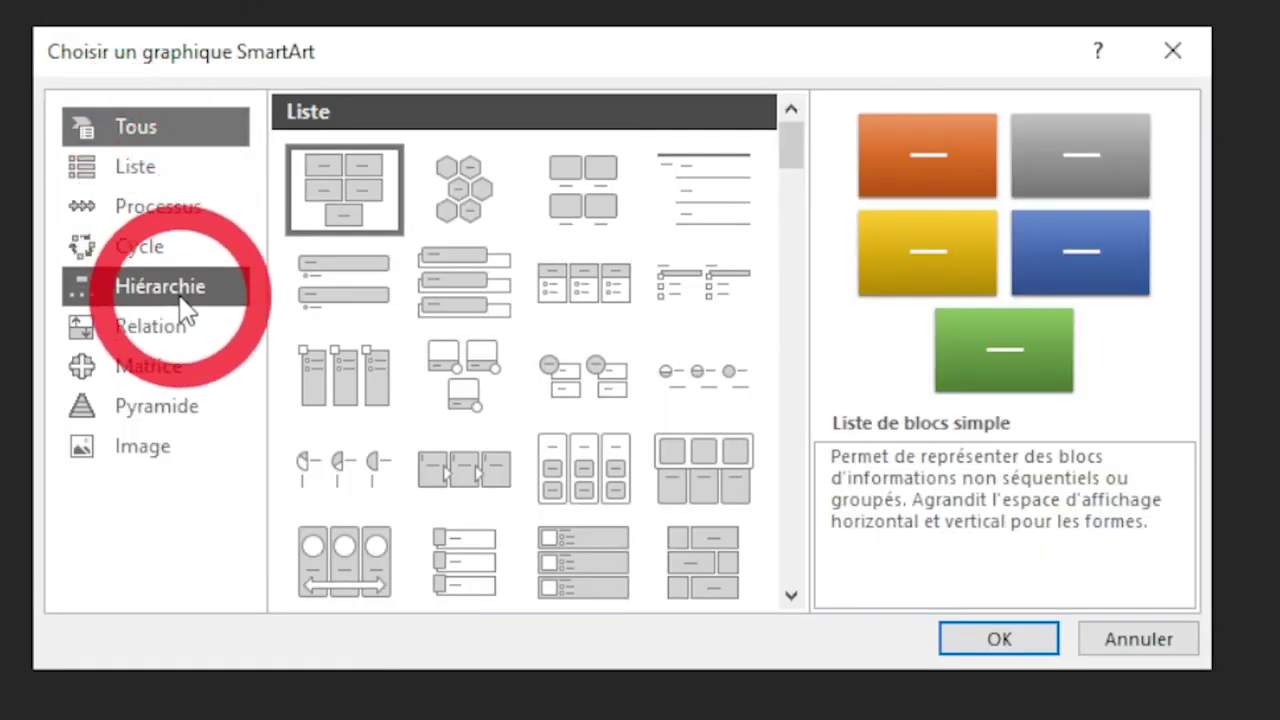
{"action": "left_click", "coordinate": [172, 292]}
{"action": "left_click", "coordinate": [368, 168]}
{"action": "left_click", "coordinate": [950, 640]}
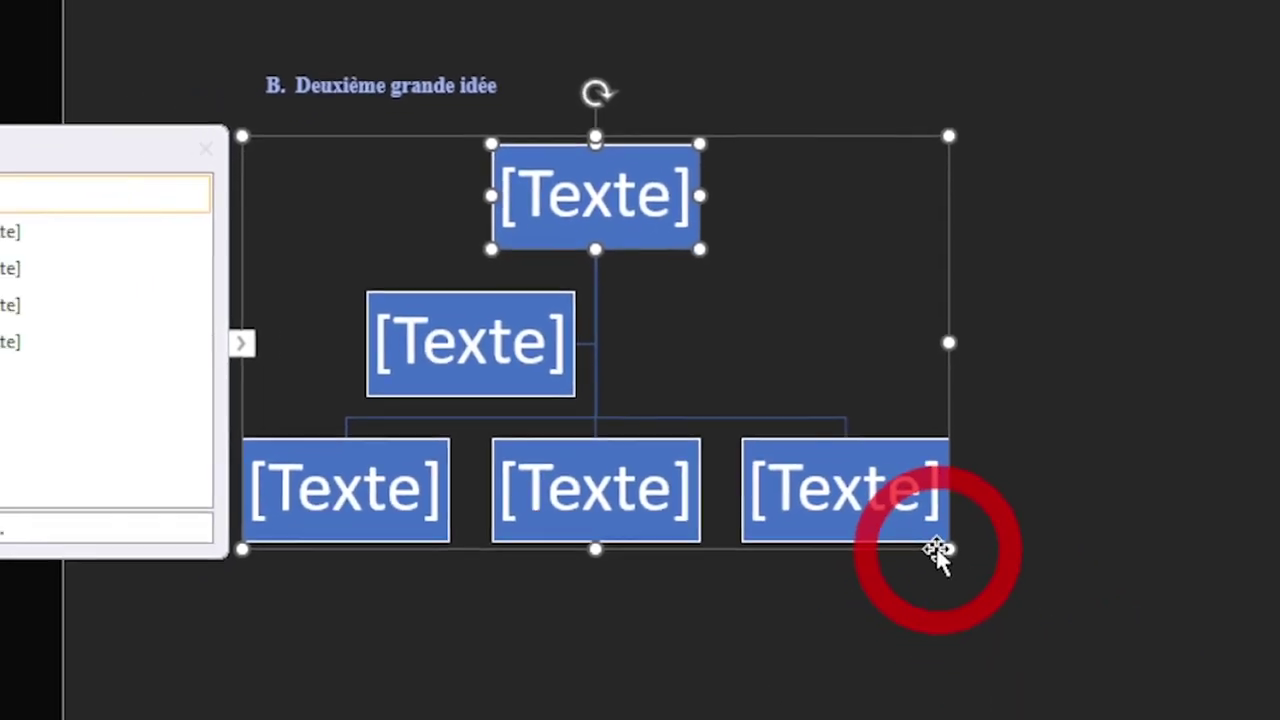
Step: Enlarge the organization chart and select its bottom-row boxes for editing
{"action": "mouse_move", "coordinate": [972, 528]}
{"action": "left_mouse_down"}
{"action": "mouse_move", "coordinate": [1185, 628]}
{"action": "mouse_move", "coordinate": [1172, 614]}
{"action": "left_mouse_up"}
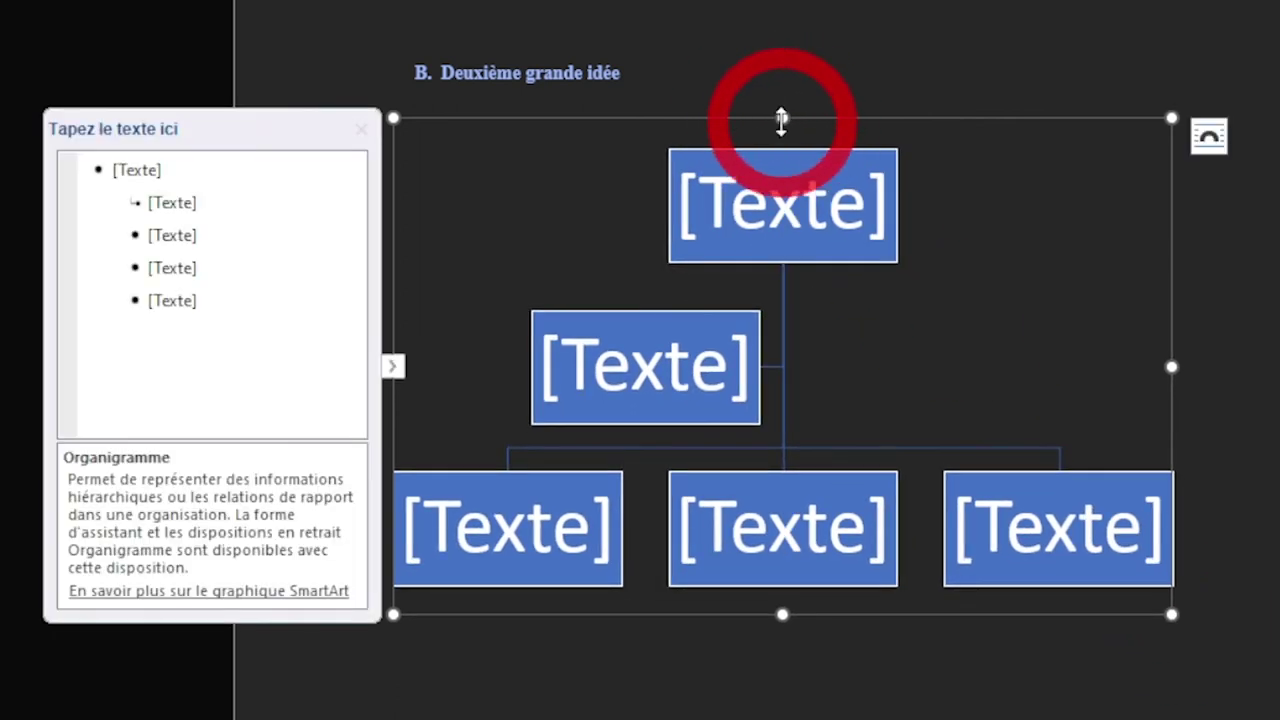
{"action": "left_click", "coordinate": [172, 203]}
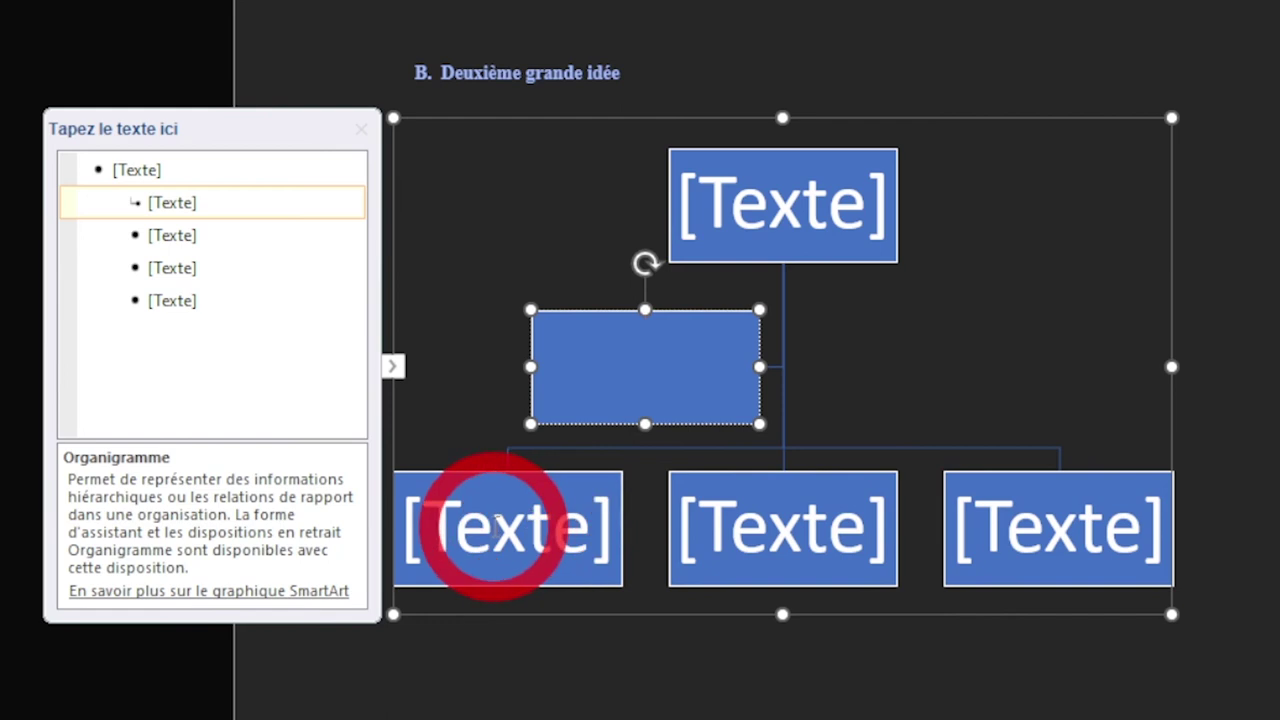
{"action": "left_click_drag", "start_coordinate": [491, 523], "coordinate": [675, 525]}
{"action": "left_click", "coordinate": [548, 535]}
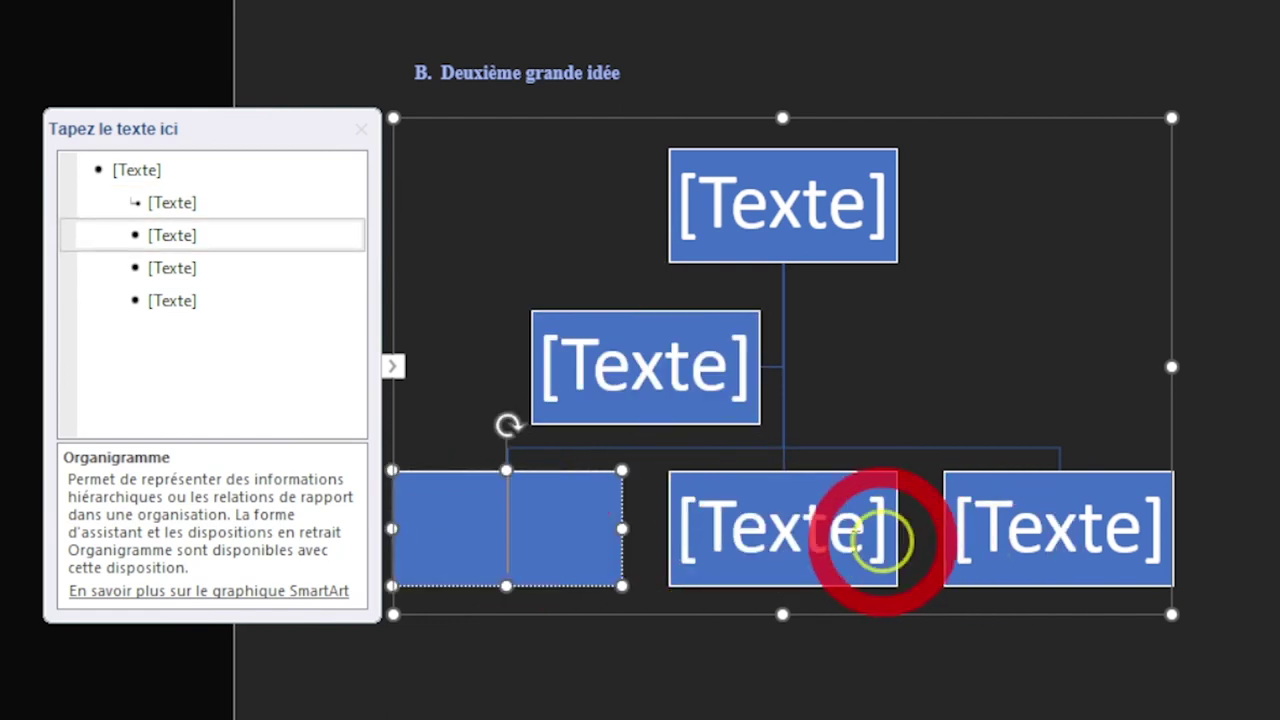
{"action": "left_click", "coordinate": [880, 537]}
{"action": "left_click", "coordinate": [971, 529]}
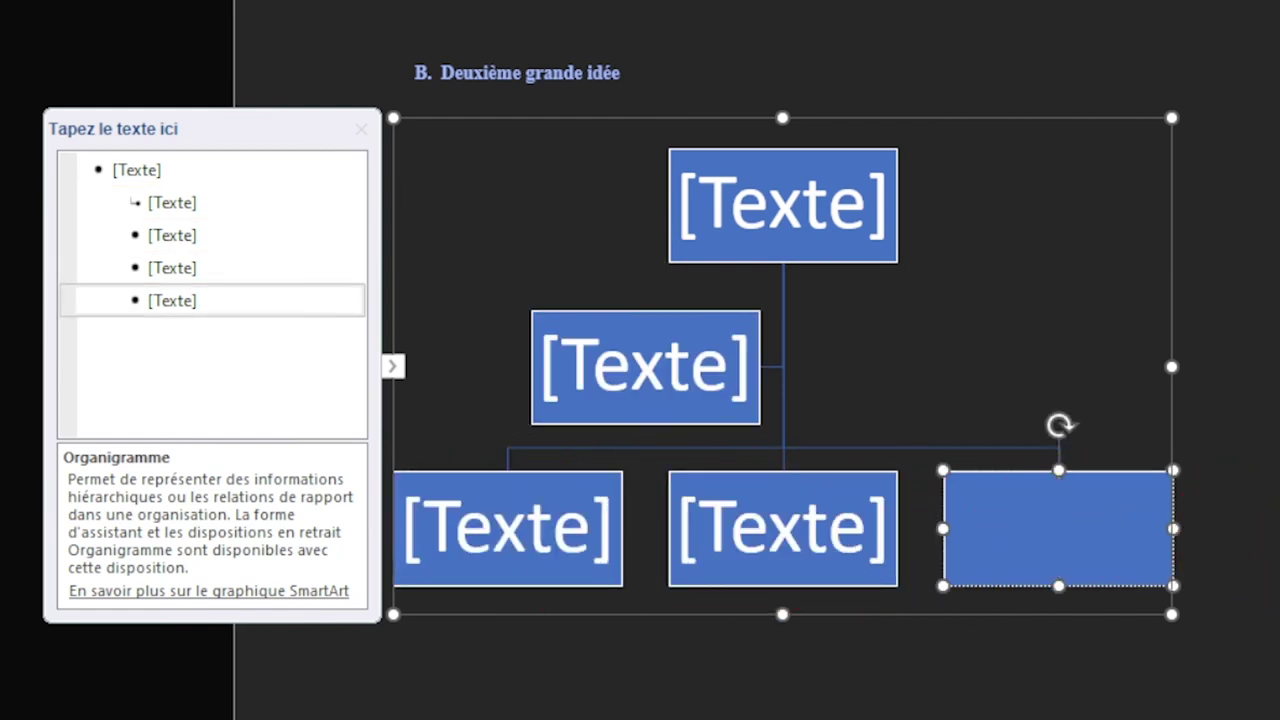
{"action": "left_click", "coordinate": [189, 298]}
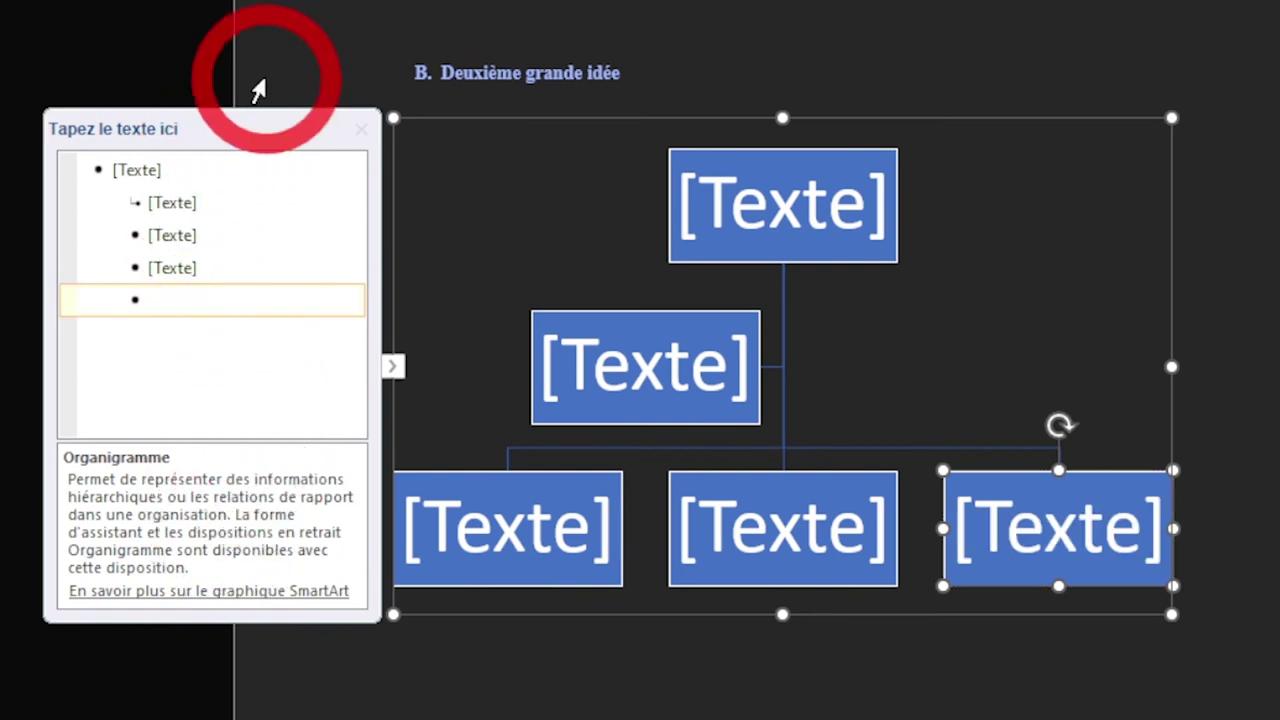
Step: Reopen the text pane and place the cursor on the last entry to add an empty box
{"action": "left_click", "coordinate": [391, 370]}
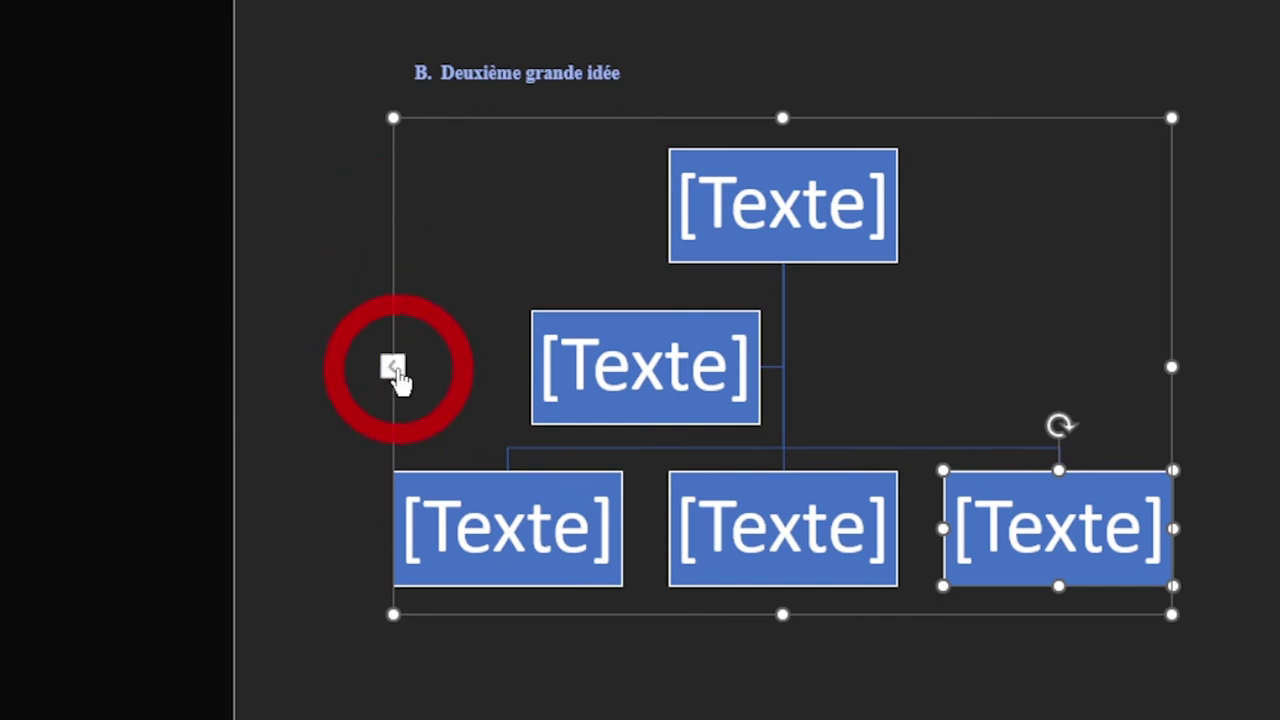
{"action": "left_click", "coordinate": [393, 368]}
{"action": "left_click", "coordinate": [175, 295]}
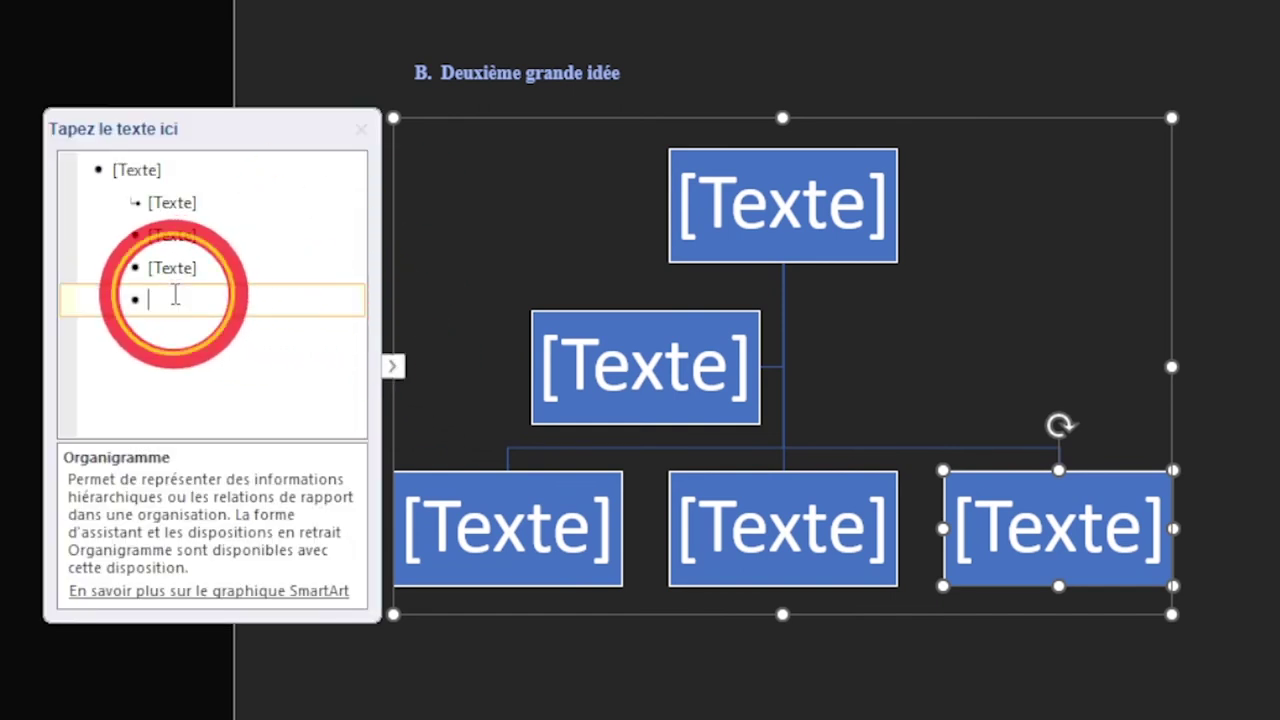
{"action": "left_click", "coordinate": [1040, 522]}
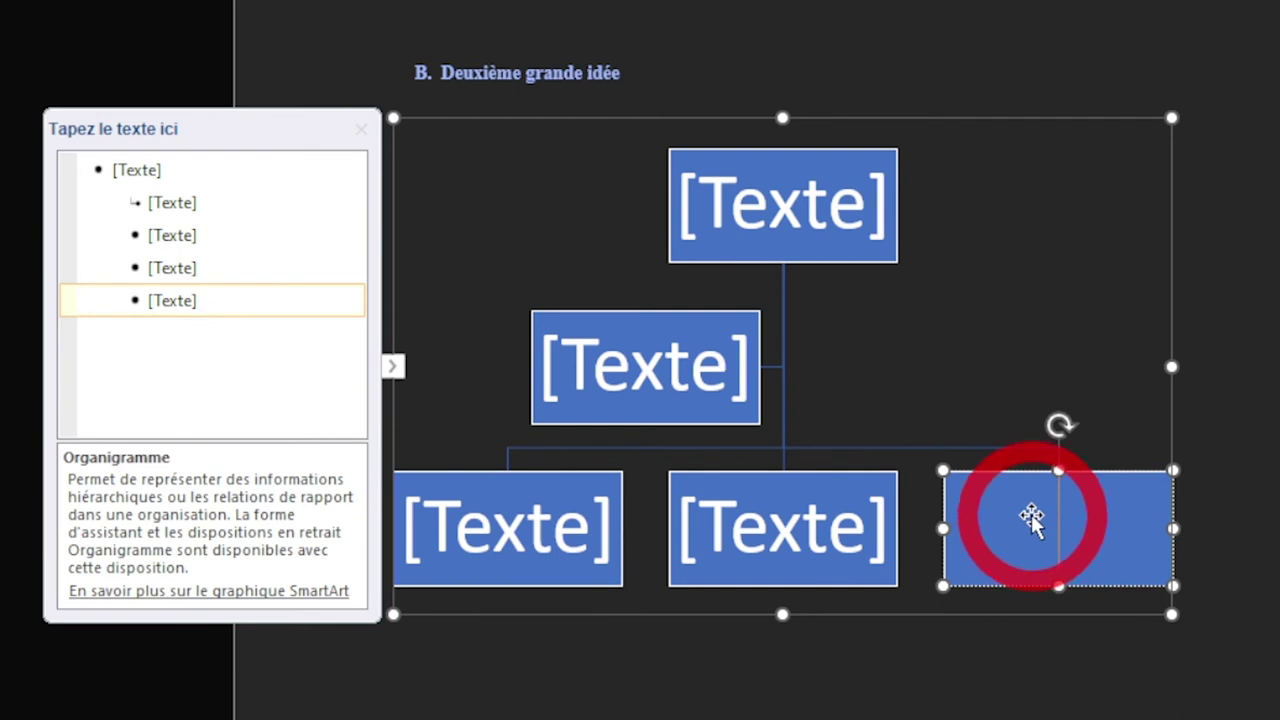
{"action": "left_click_drag", "start_coordinate": [1030, 520], "coordinate": [1133, 535]}
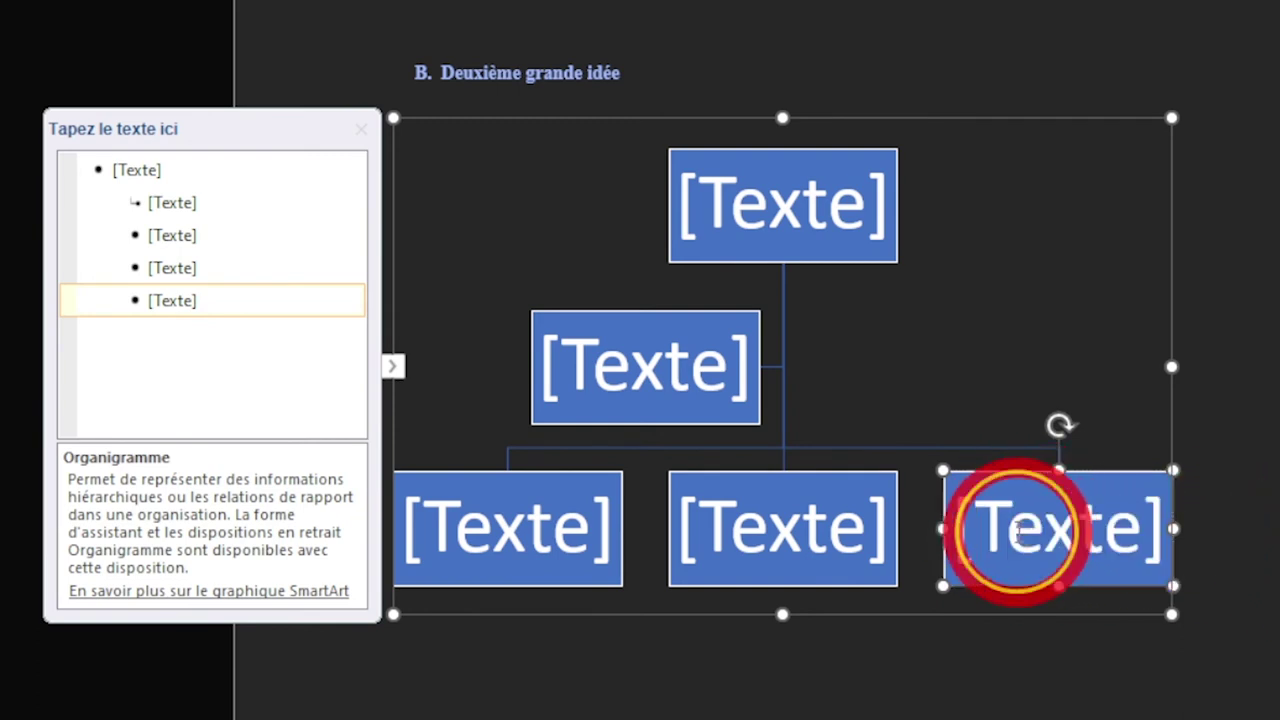
{"action": "left_click", "coordinate": [200, 302]}
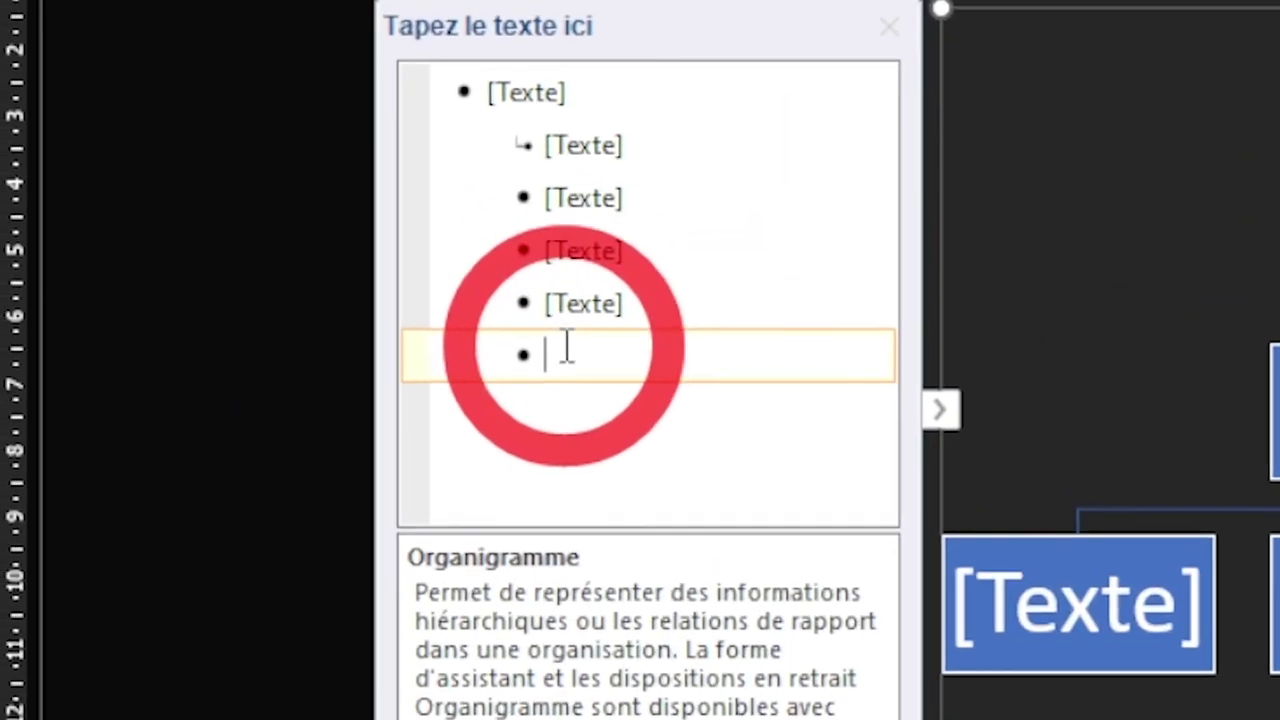
{"action": "key", "text": "Tab"}
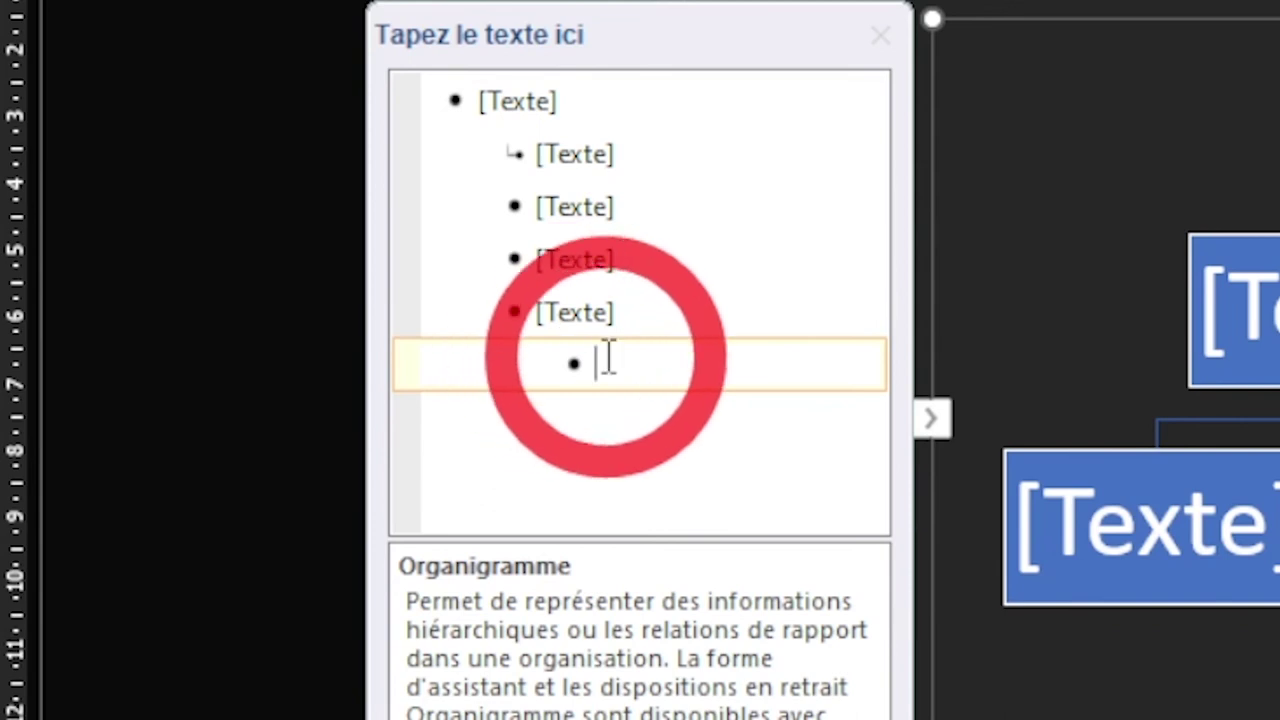
{"action": "left_click", "coordinate": [571, 372]}
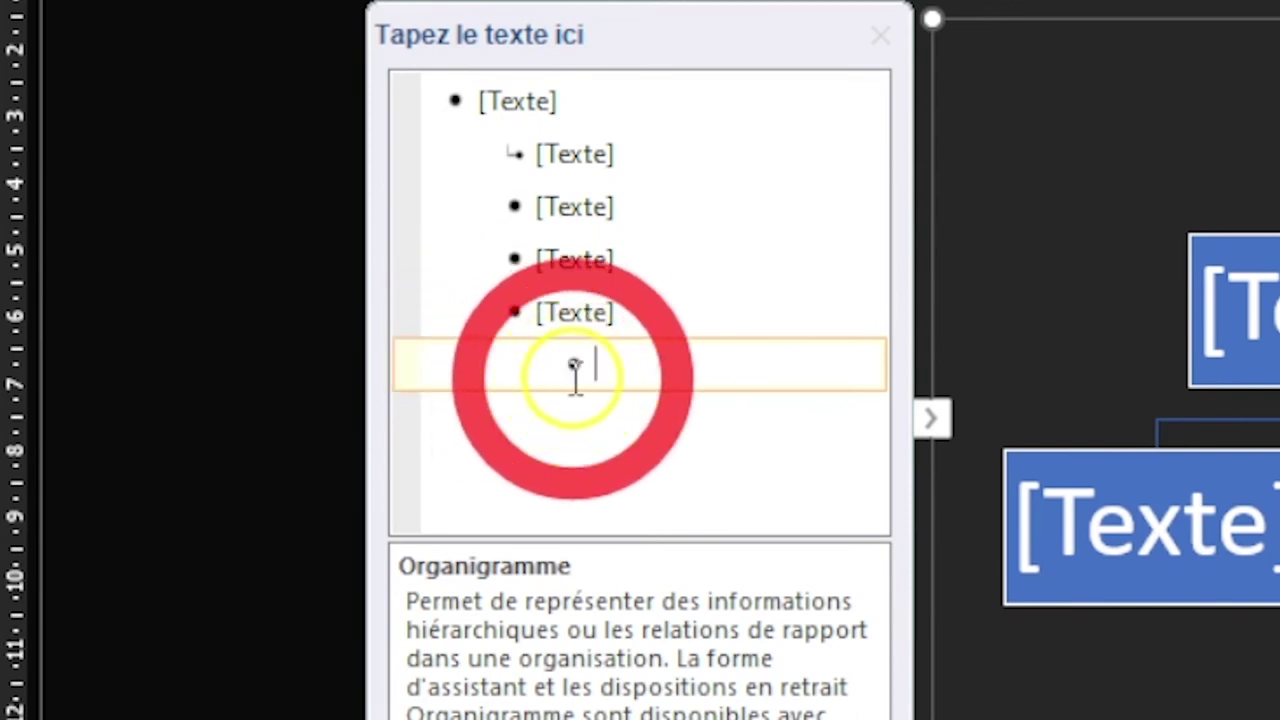
{"action": "left_click", "coordinate": [528, 310]}
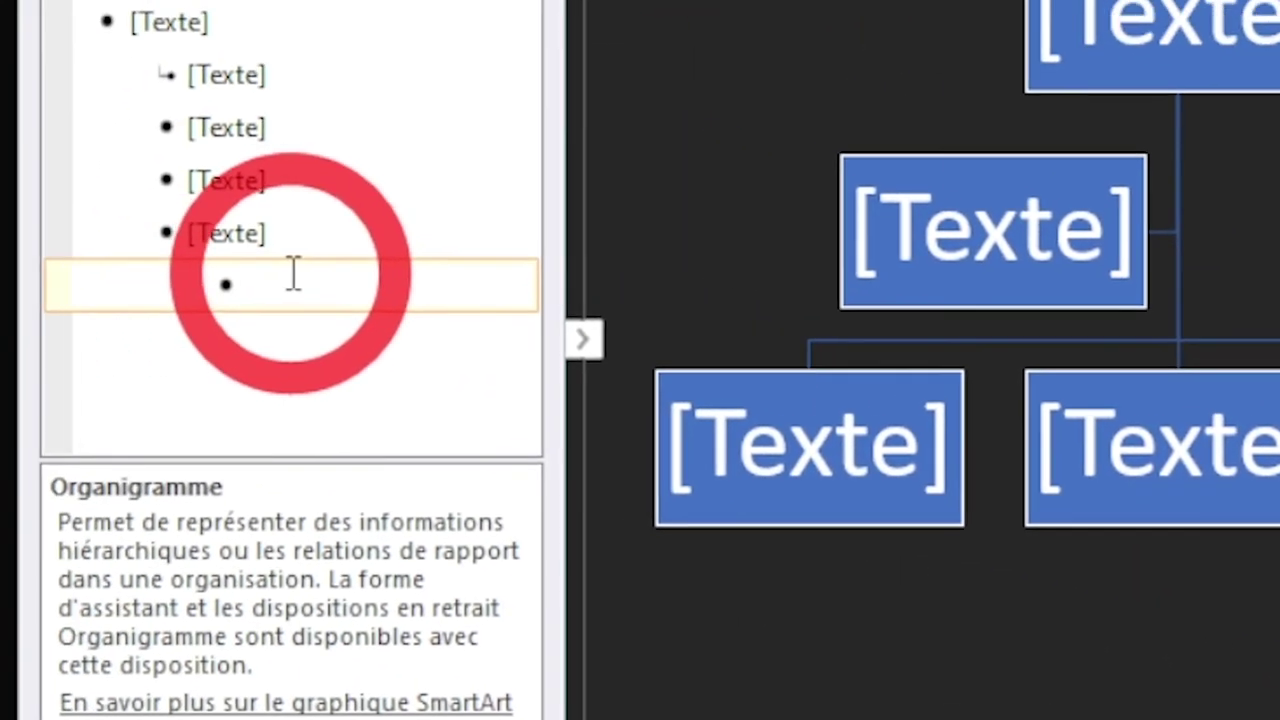
{"action": "left_click", "coordinate": [645, 352]}
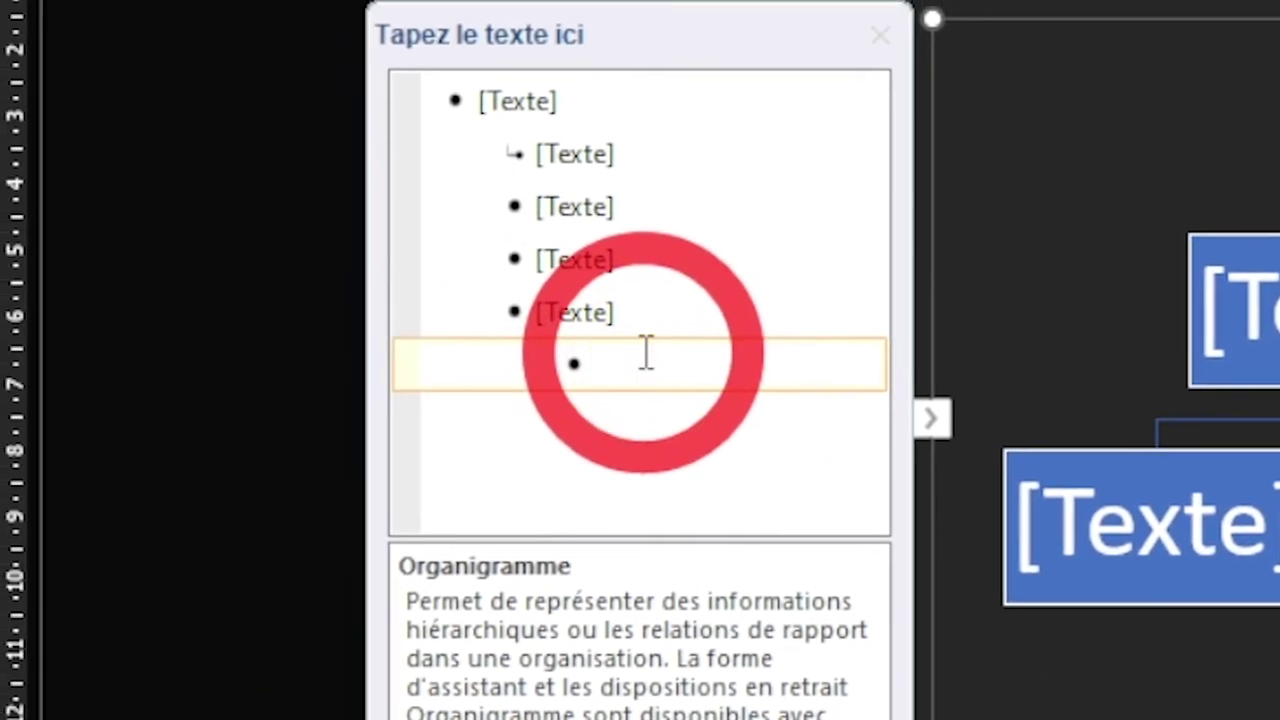
{"action": "key", "text": "shift+Tab"}
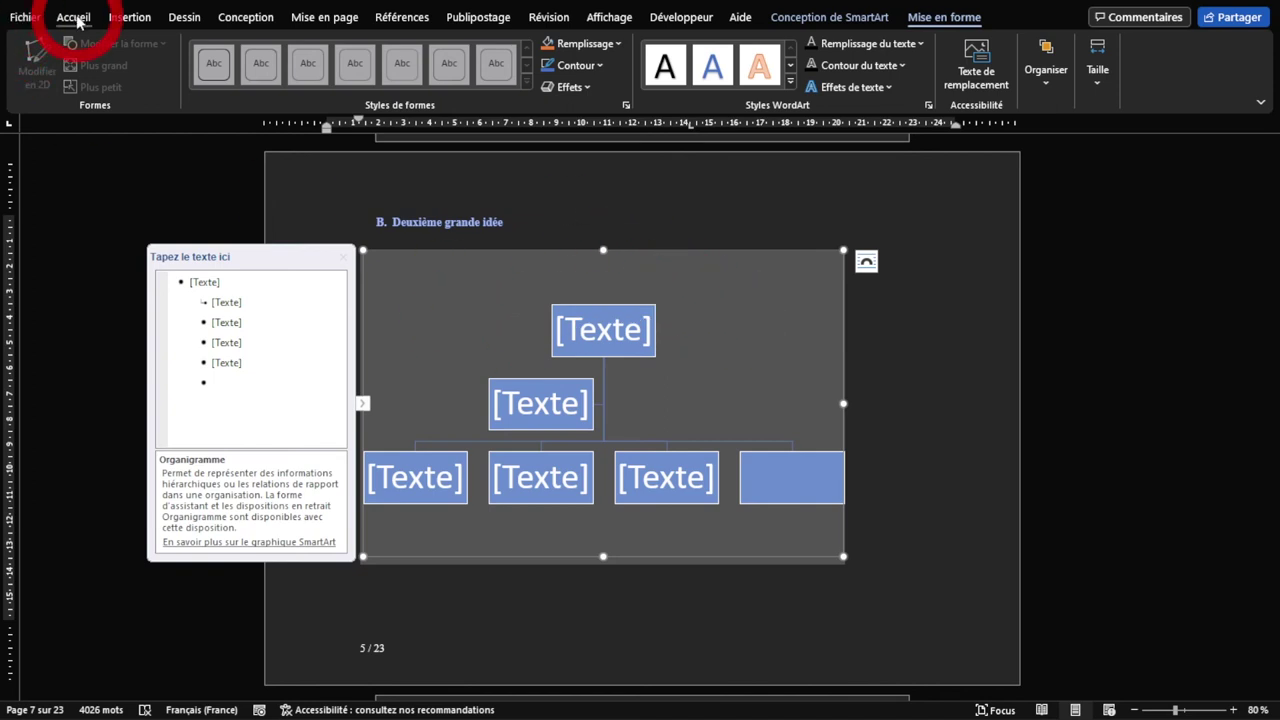
Step: Set the org chart's text wrapping so text flows around it
{"action": "left_click", "coordinate": [77, 20]}
{"action": "left_click", "coordinate": [459, 218]}
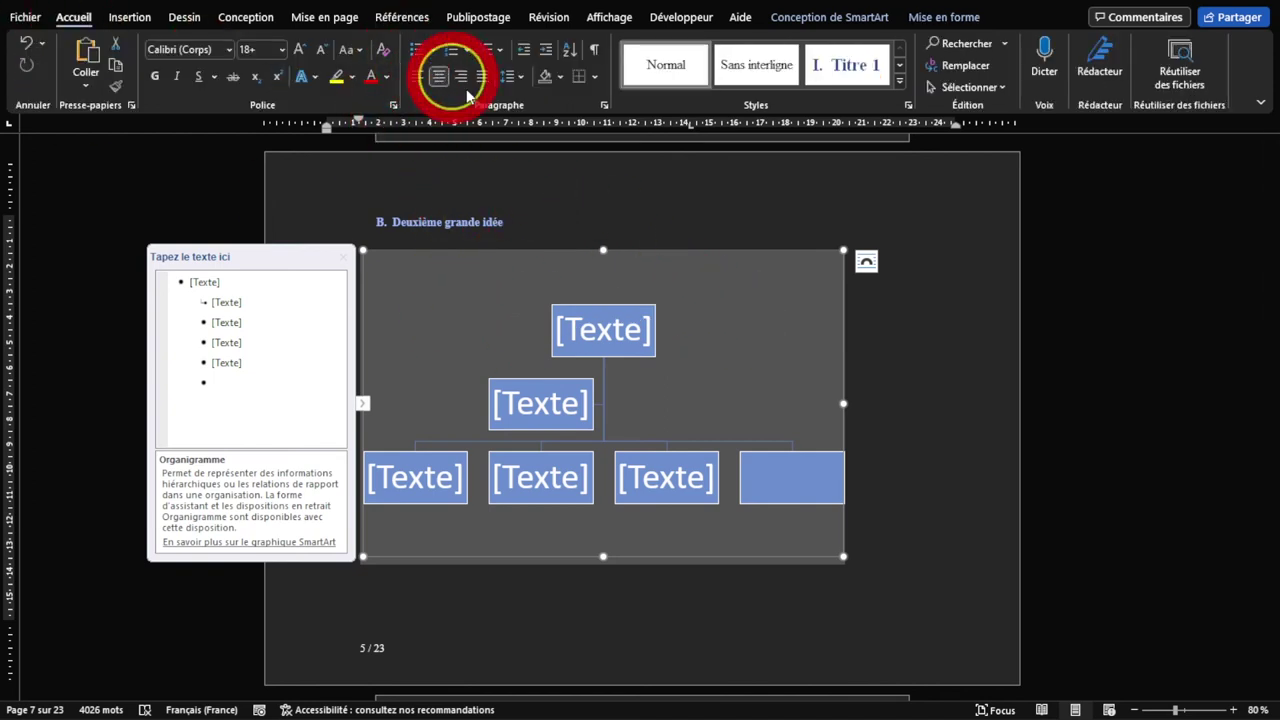
{"action": "left_click", "coordinate": [737, 265]}
{"action": "left_click", "coordinate": [858, 268]}
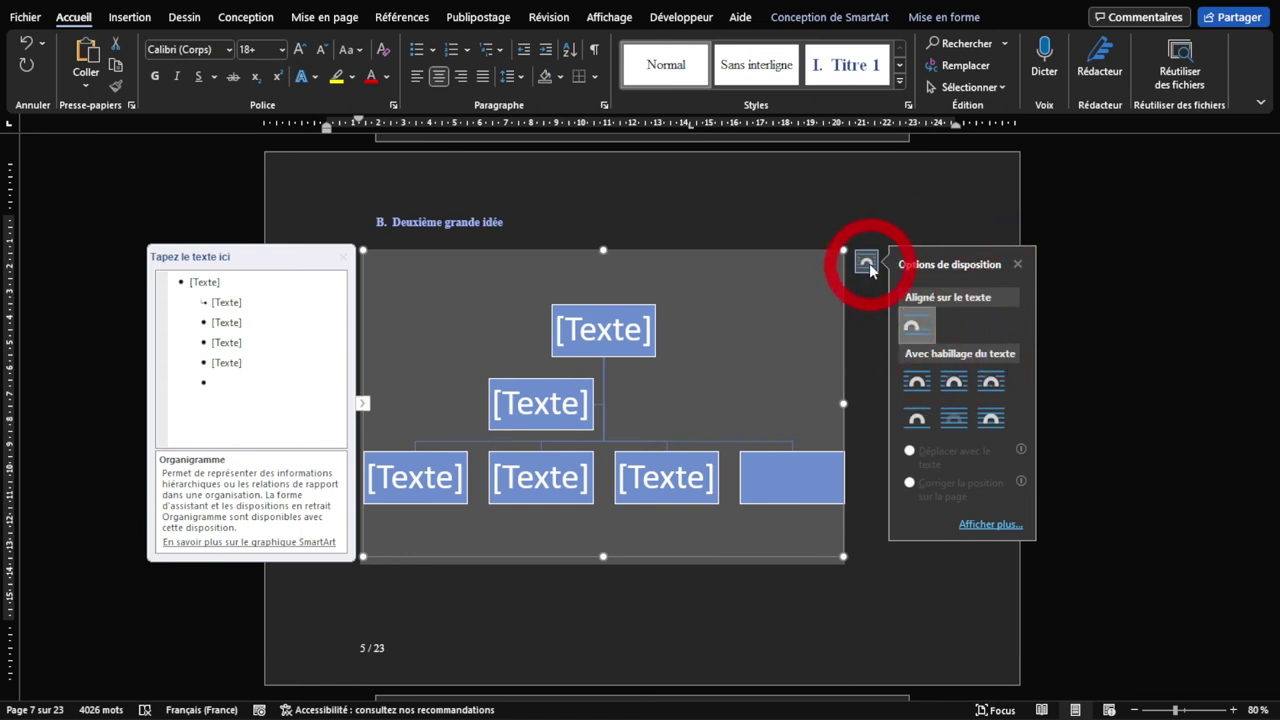
{"action": "left_click", "coordinate": [909, 380]}
{"action": "left_click", "coordinate": [655, 555]}
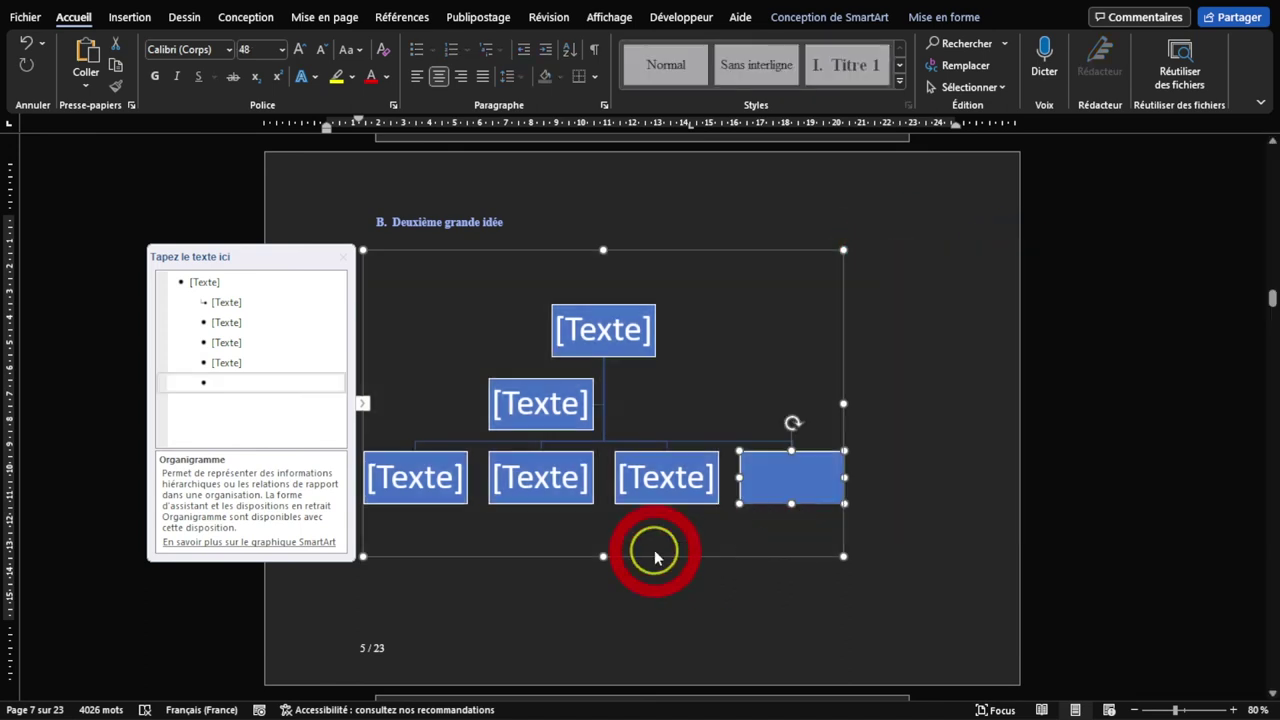
Step: Add the caption 'Figure 3 - Mon organigramme' to the org chart
{"action": "right_click", "coordinate": [603, 553]}
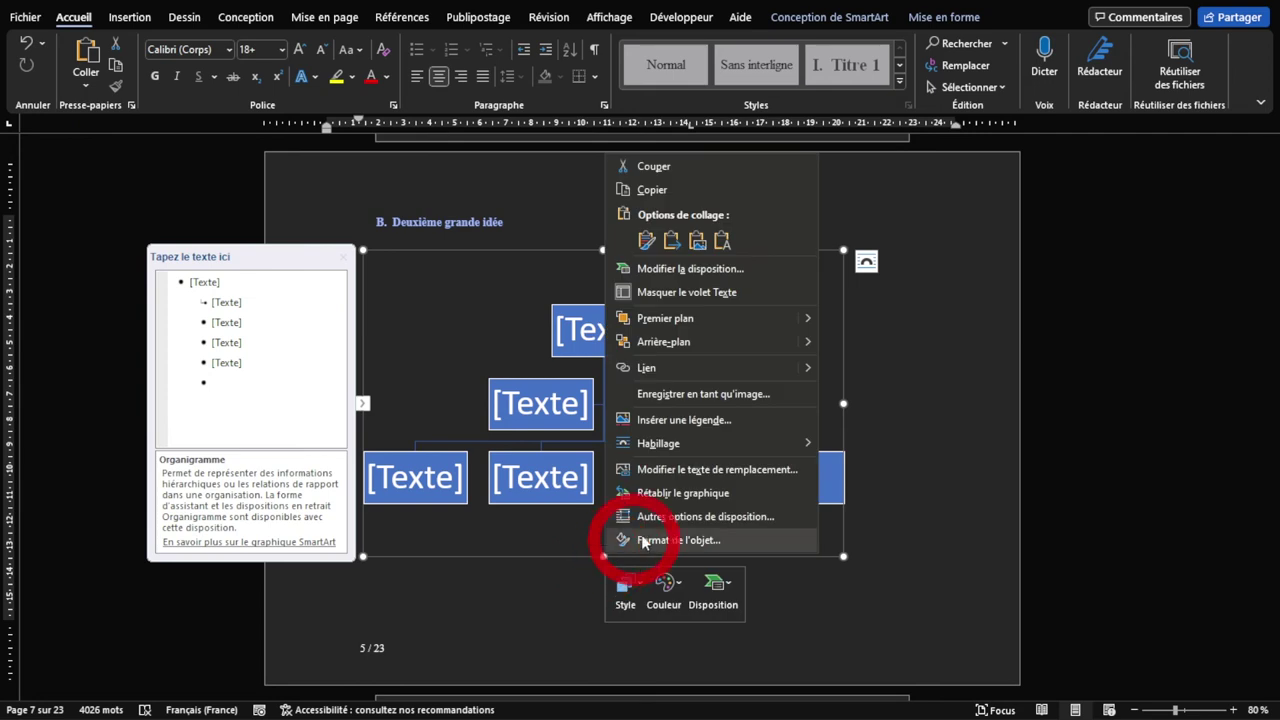
{"action": "left_click", "coordinate": [667, 422]}
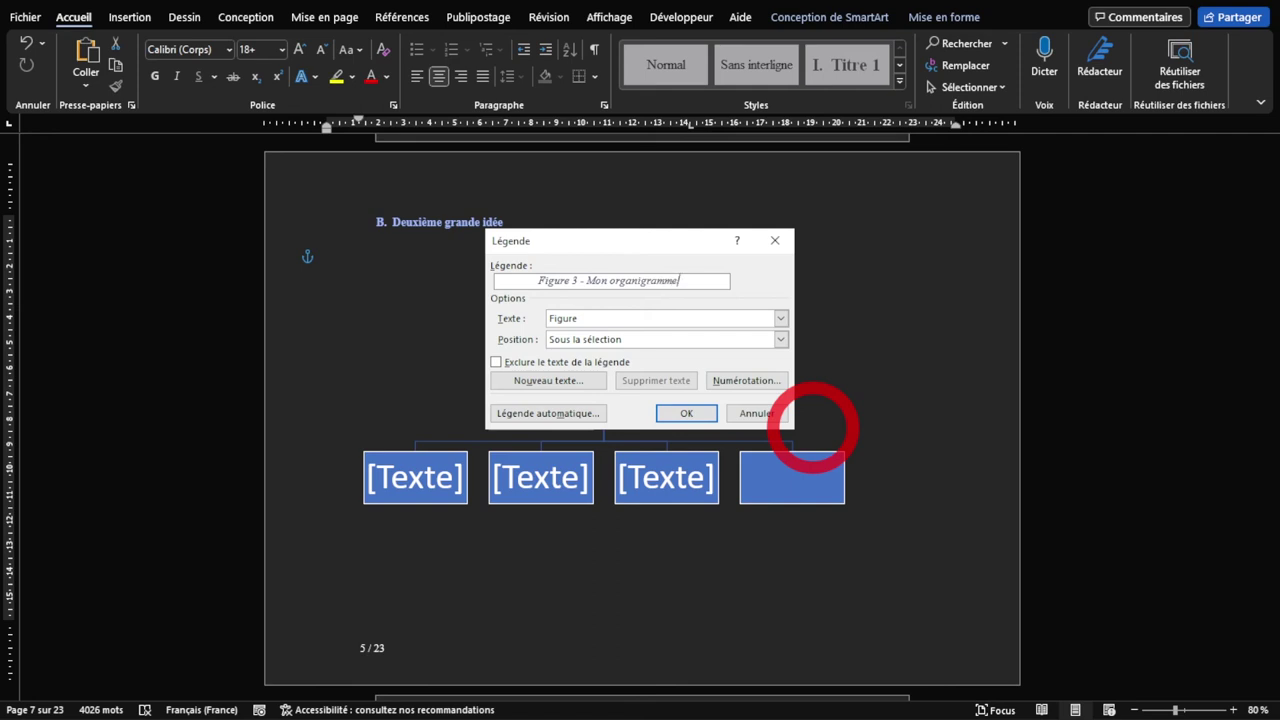
{"action": "left_click", "coordinate": [665, 416]}
{"action": "left_click", "coordinate": [667, 495]}
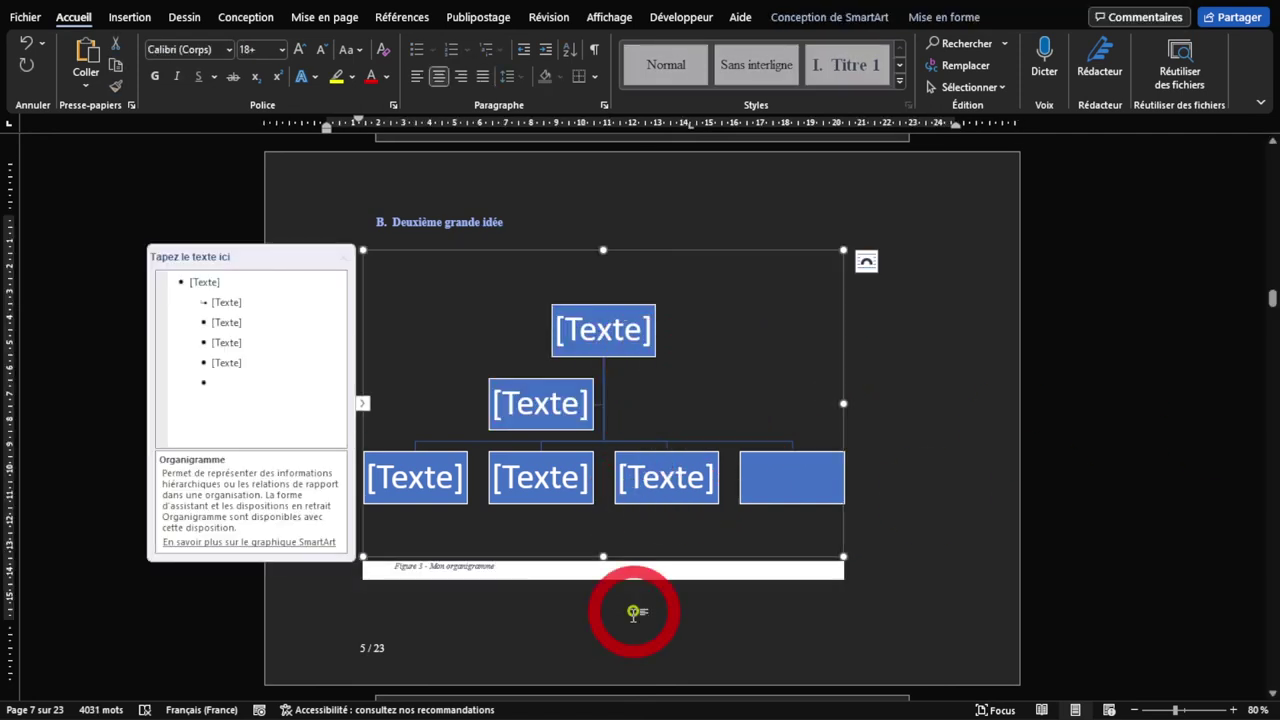
Step: Group the caption with the org chart and shift the group slightly right
{"action": "left_click", "coordinate": [590, 572]}
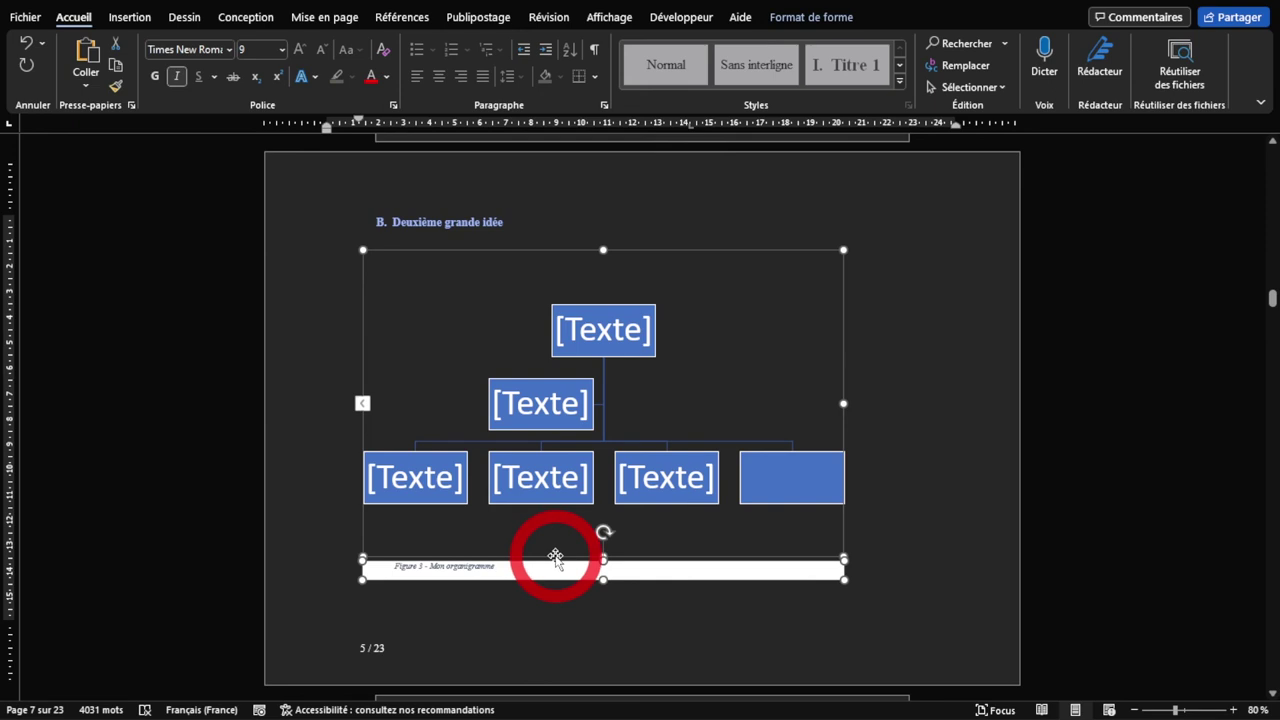
{"action": "right_click", "coordinate": [541, 263]}
{"action": "left_click", "coordinate": [795, 366]}
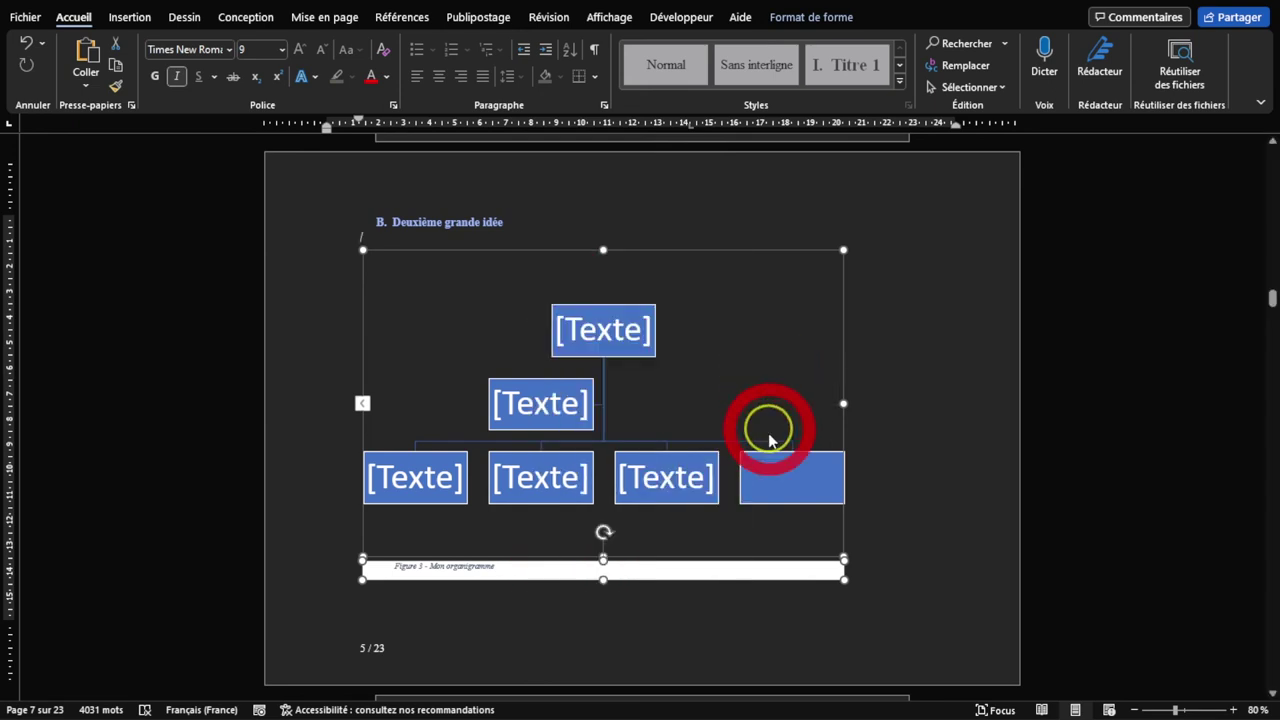
{"action": "left_click", "coordinate": [866, 262]}
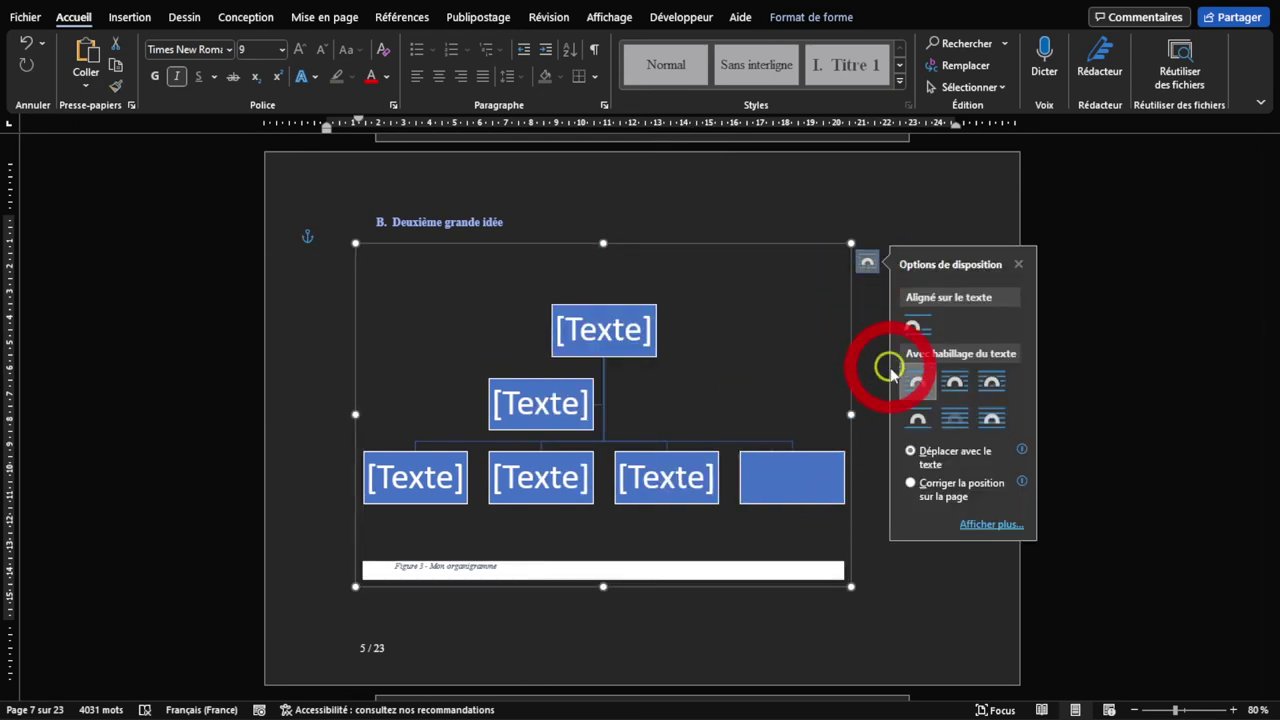
{"action": "left_click_drag", "start_coordinate": [853, 319], "coordinate": [899, 324]}
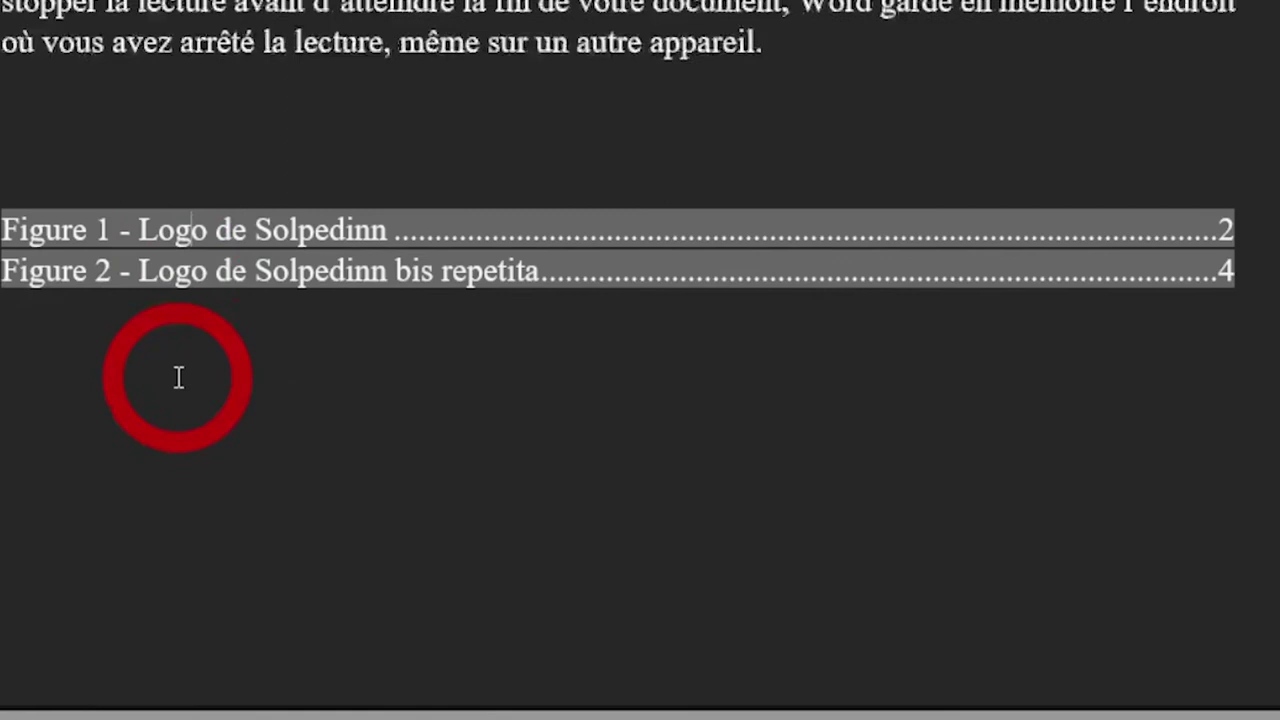
Step: Rebuild the entire table of figures so it lists Figure 3 - Mon organigramme on page 5
{"action": "right_click", "coordinate": [190, 234]}
{"action": "left_click", "coordinate": [317, 422]}
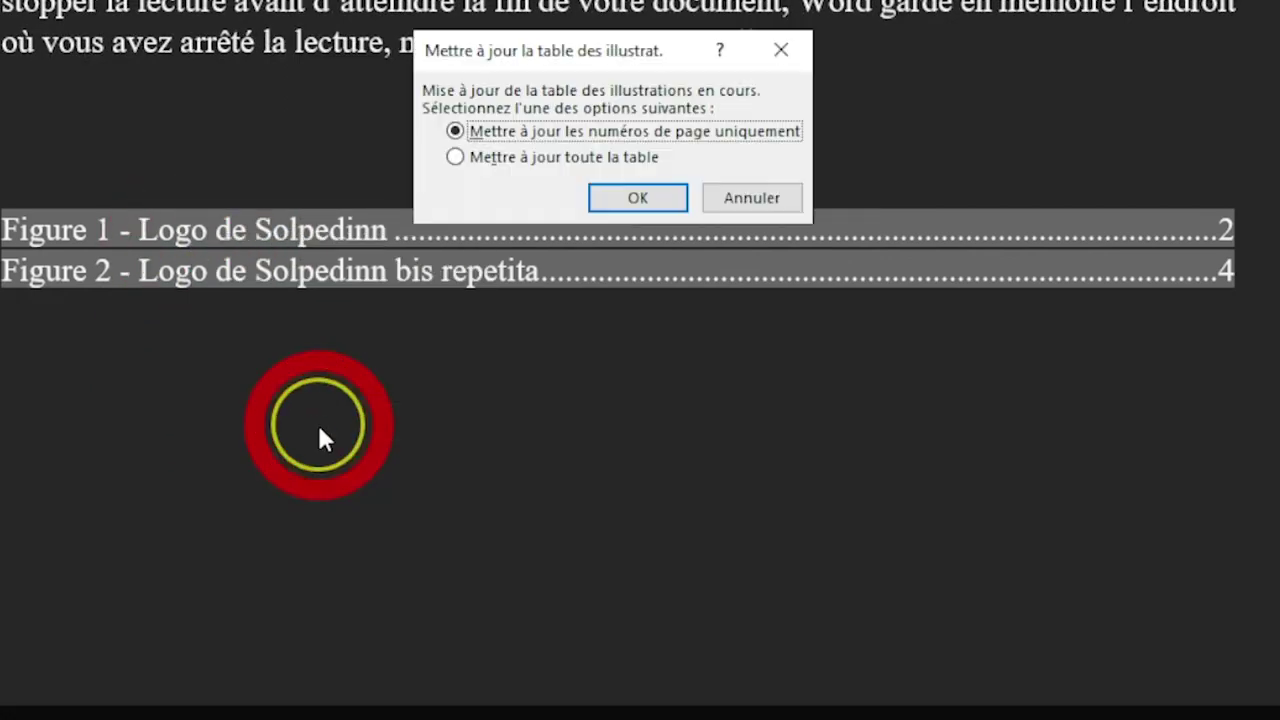
{"action": "left_click", "coordinate": [632, 158]}
{"action": "left_click", "coordinate": [634, 197]}
{"action": "left_click", "coordinate": [343, 363]}
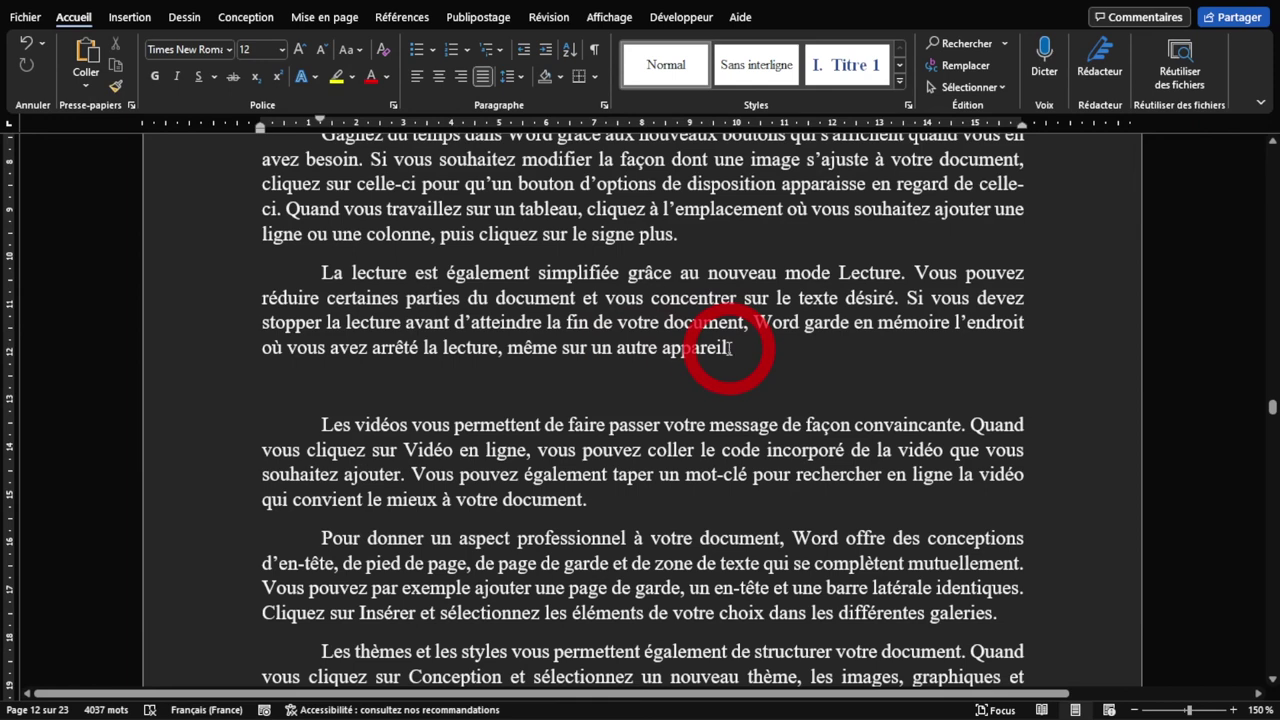
Step: Insert footnote 1 after 'appareil' using the Références footnote command
{"action": "left_click", "coordinate": [381, 18]}
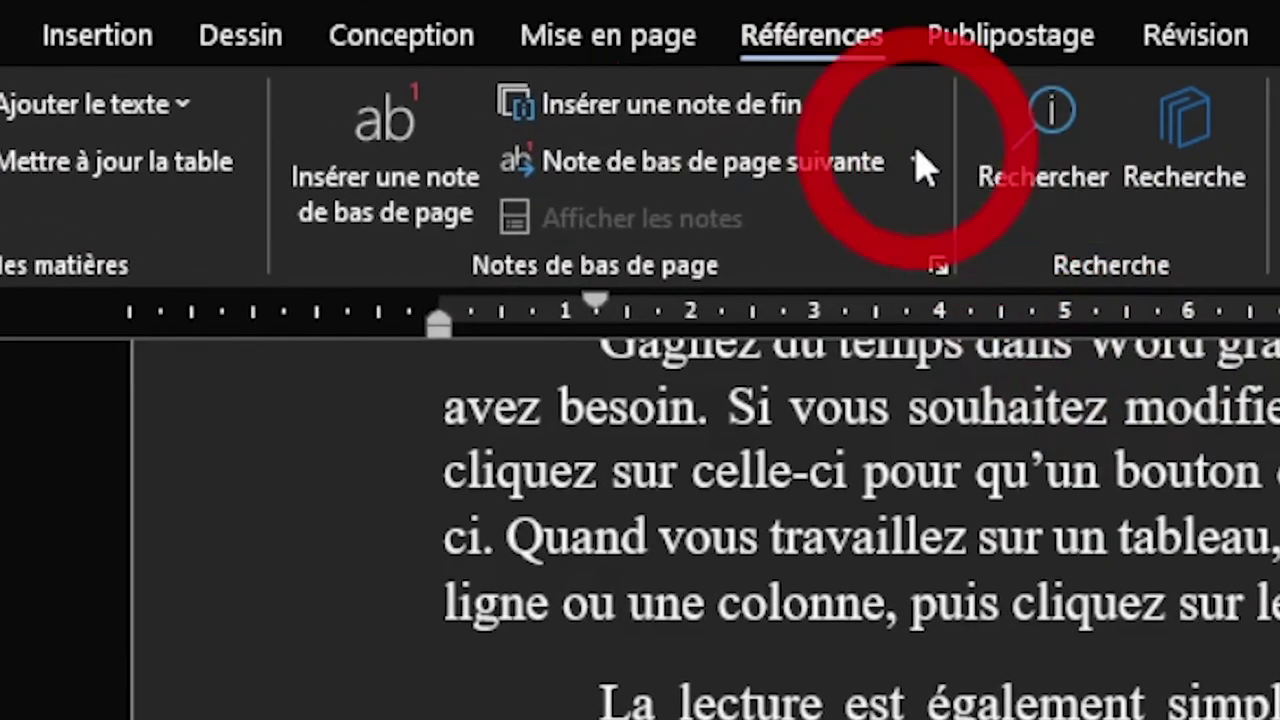
{"action": "left_click", "coordinate": [386, 160]}
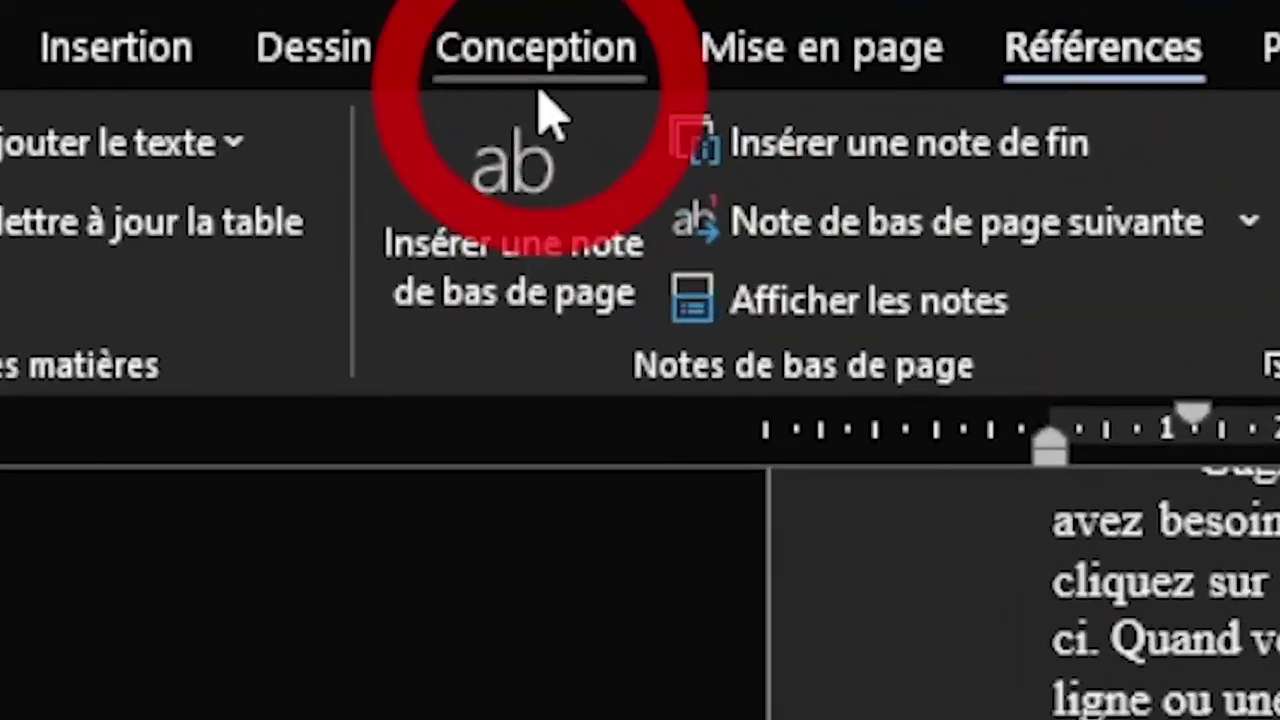
{"action": "left_click", "coordinate": [540, 90]}
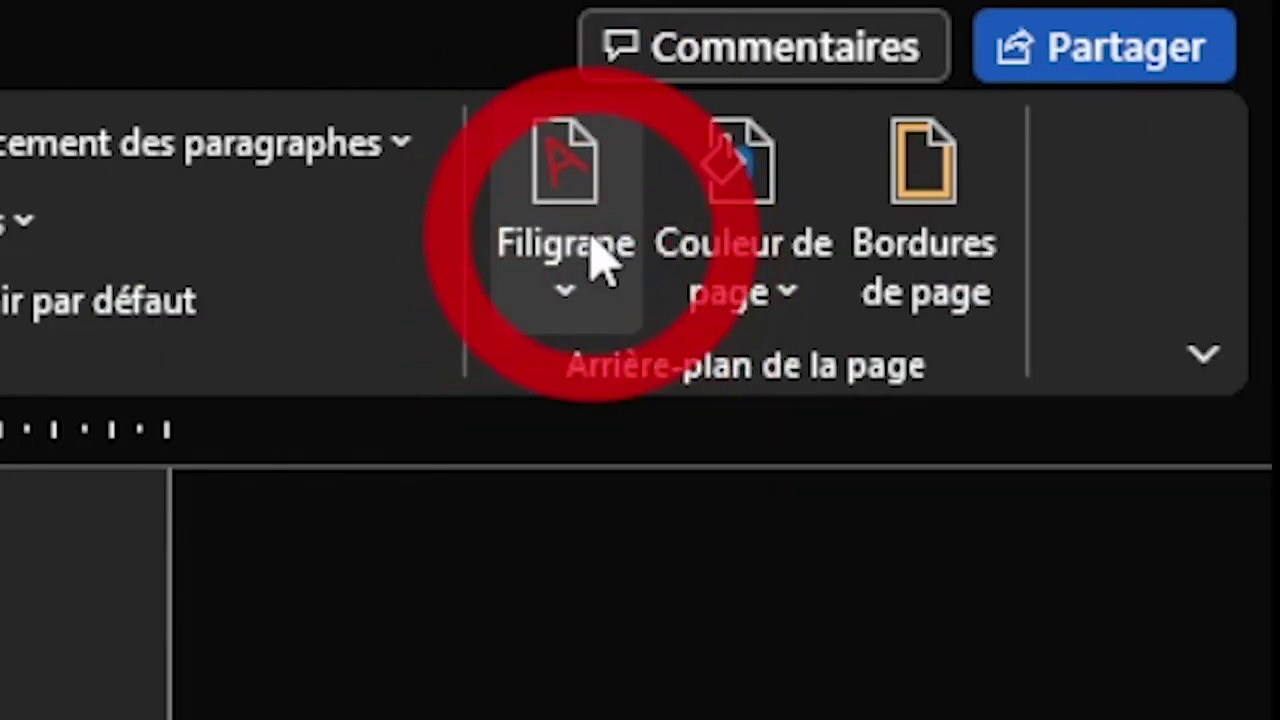
Step: Apply the BROUILLON 1 diagonal watermark from the Filigrane gallery
{"action": "left_click", "coordinate": [600, 257]}
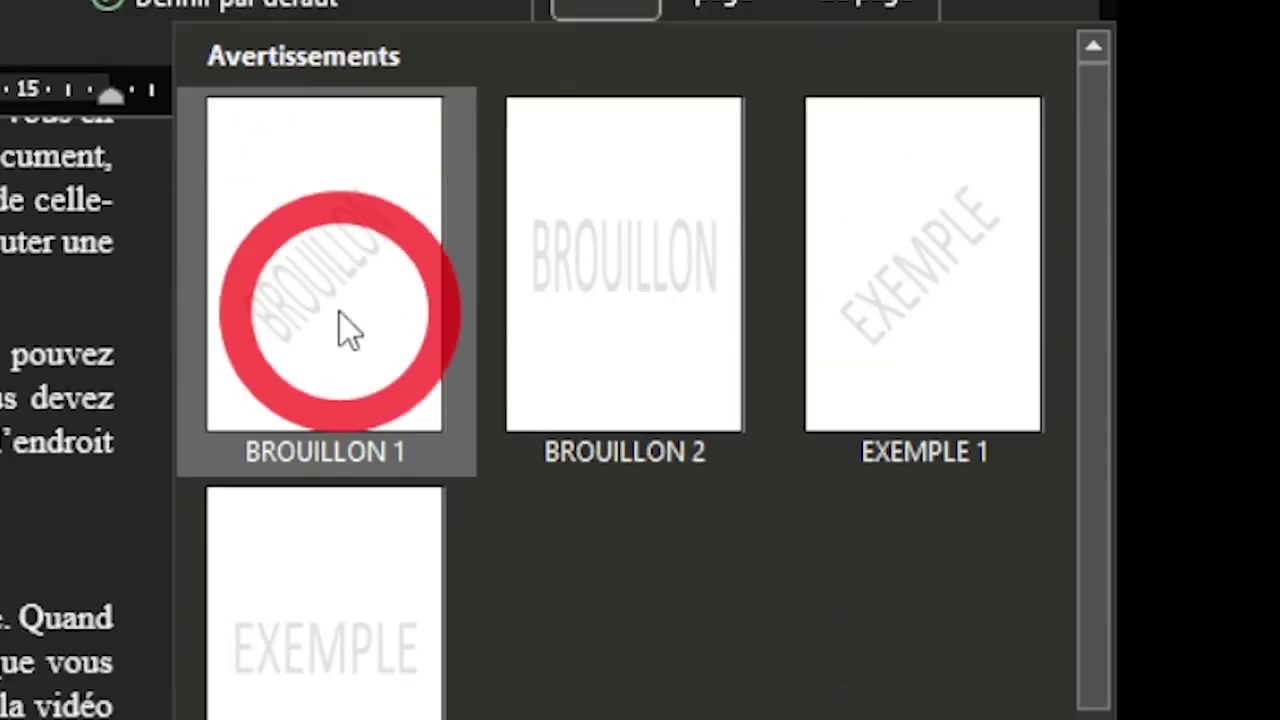
{"action": "left_click", "coordinate": [277, 372]}
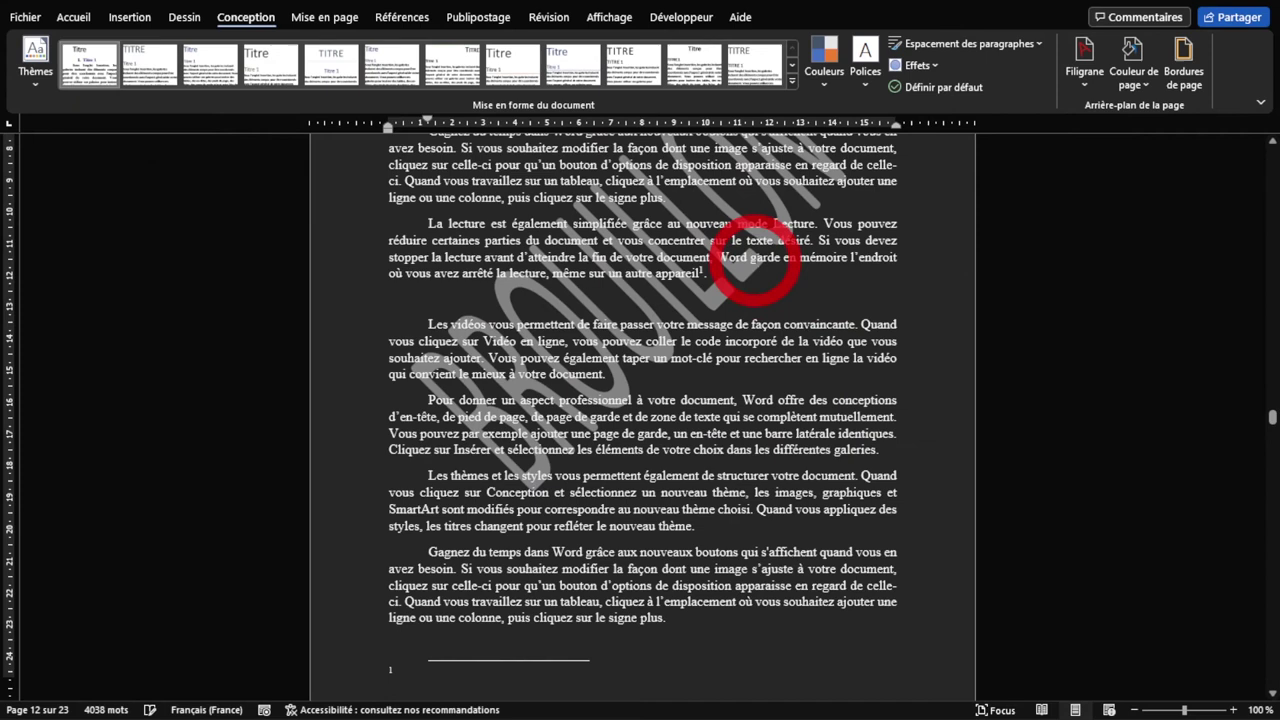
{"action": "scroll", "coordinate": [759, 485], "scroll_direction": "up", "scroll_amount": 3}
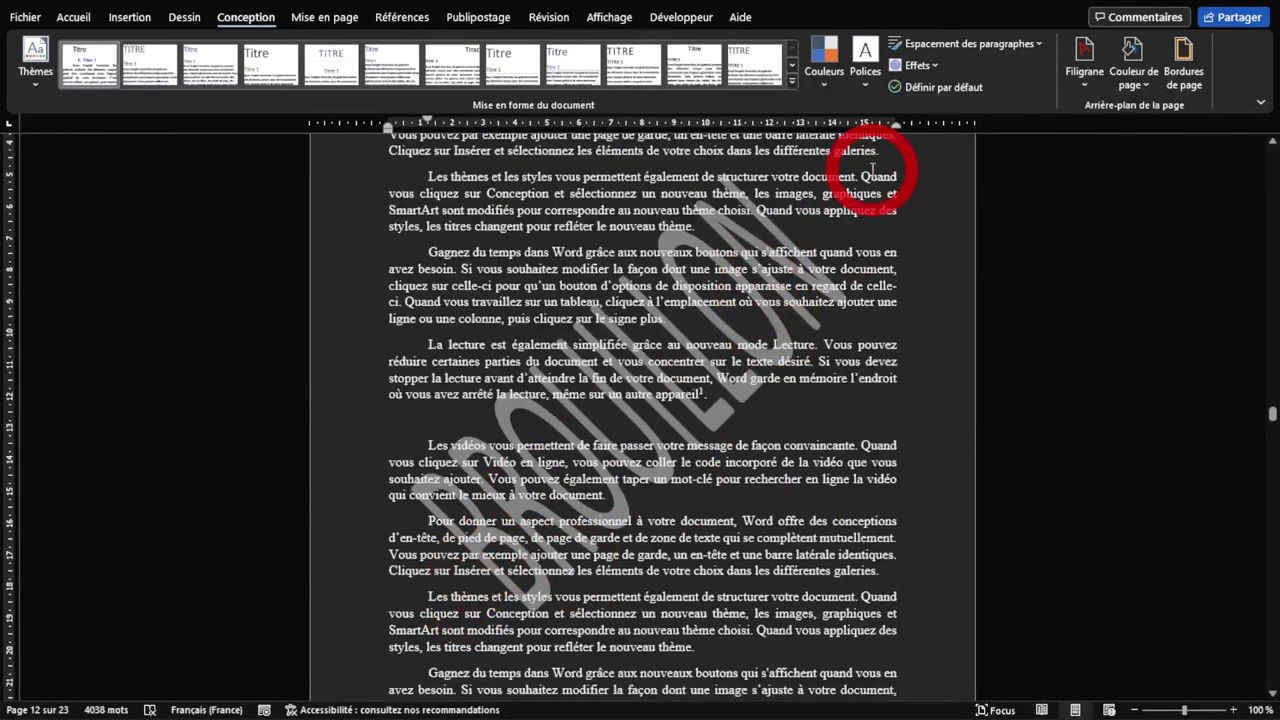